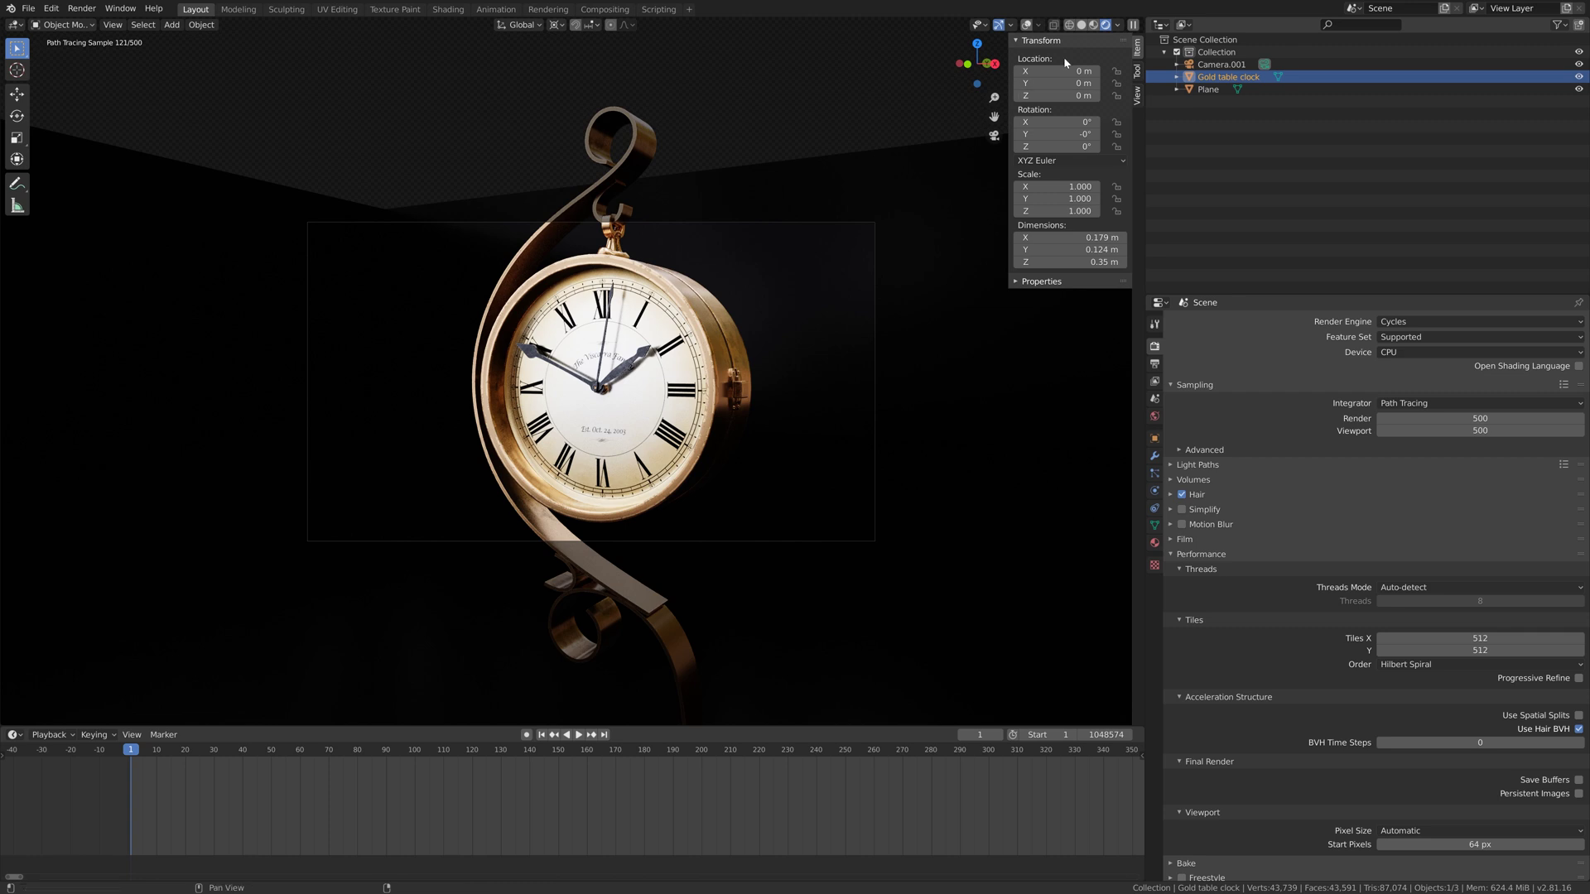
Show the scene in solid shading with overlays enabled and open the gold table clock's mesh in Edit Mode
click(1083, 26)
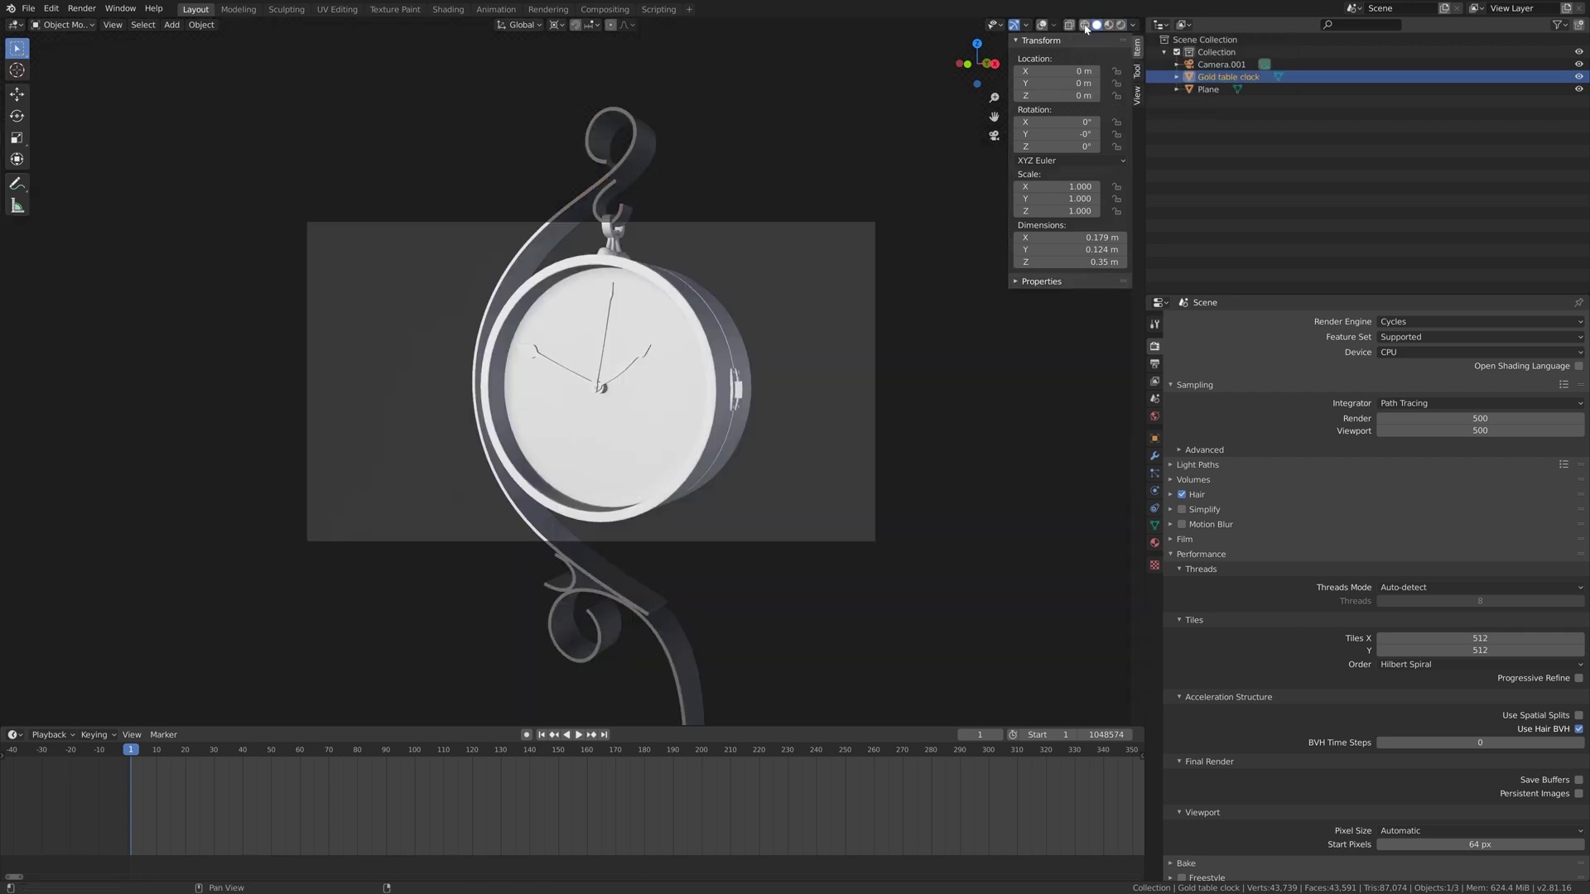
click(1041, 26)
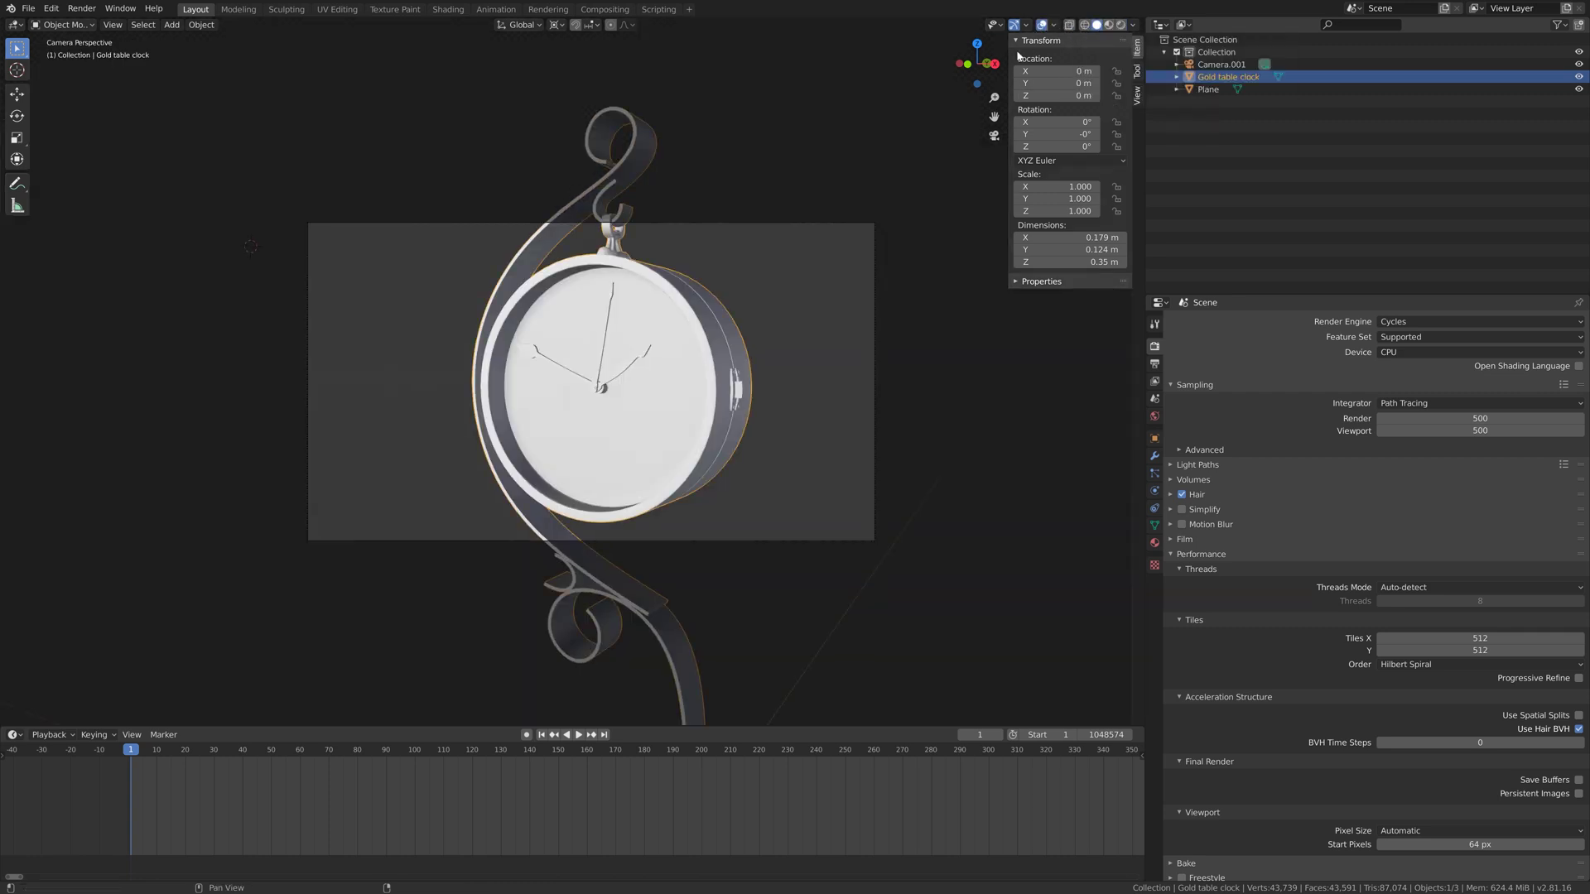
click(62, 25)
click(66, 58)
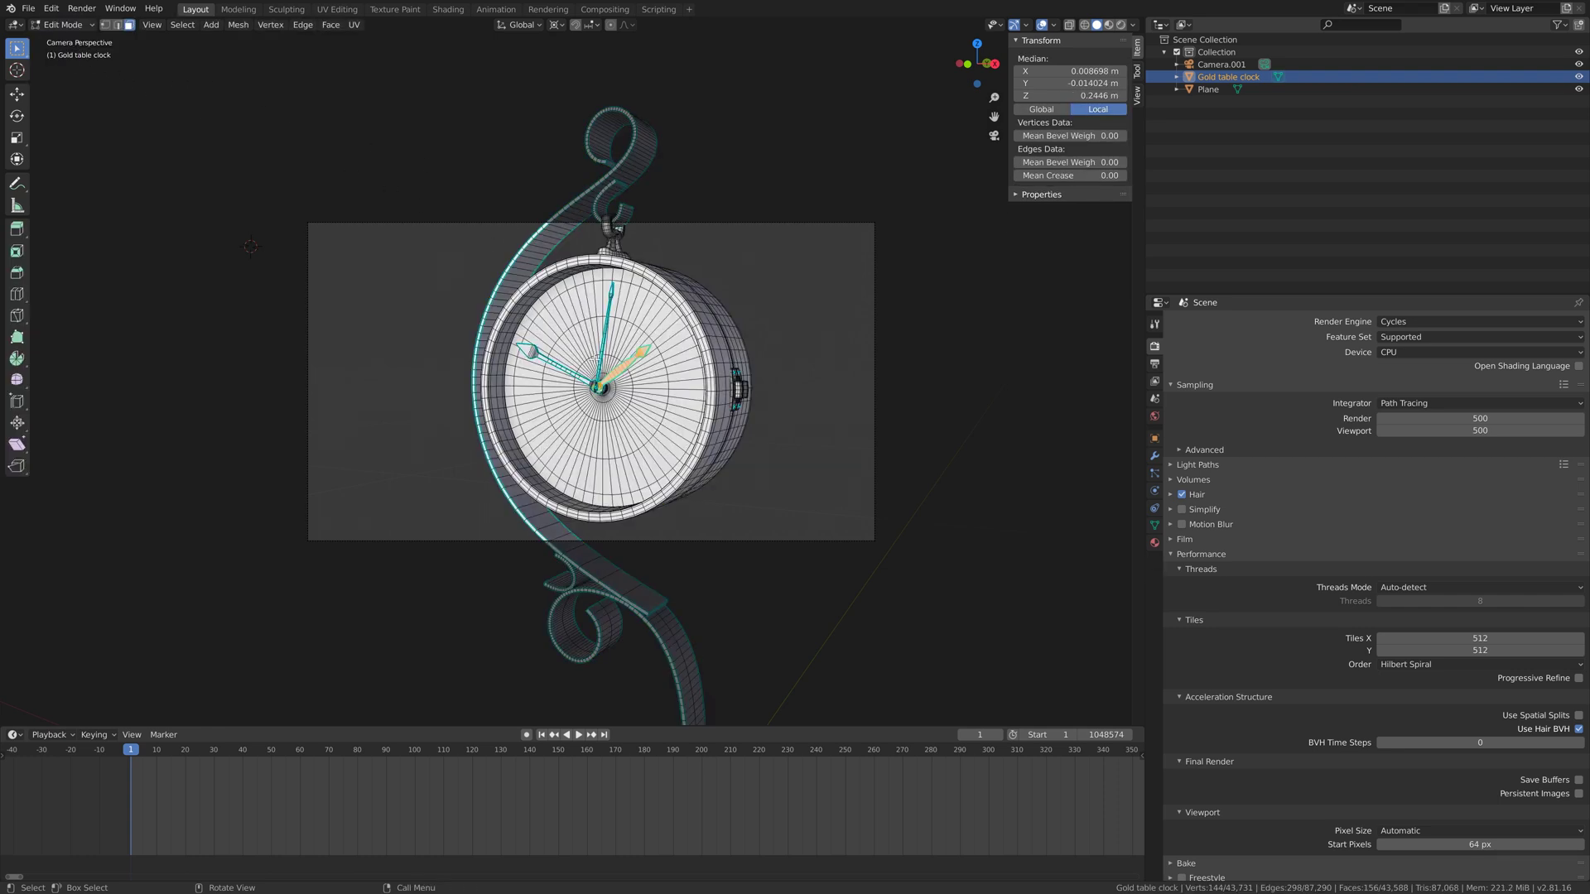
Clear the selection, select all geometry linked to the short hour hand, and separate it into its own object
scroll(691, 354, up, 5)
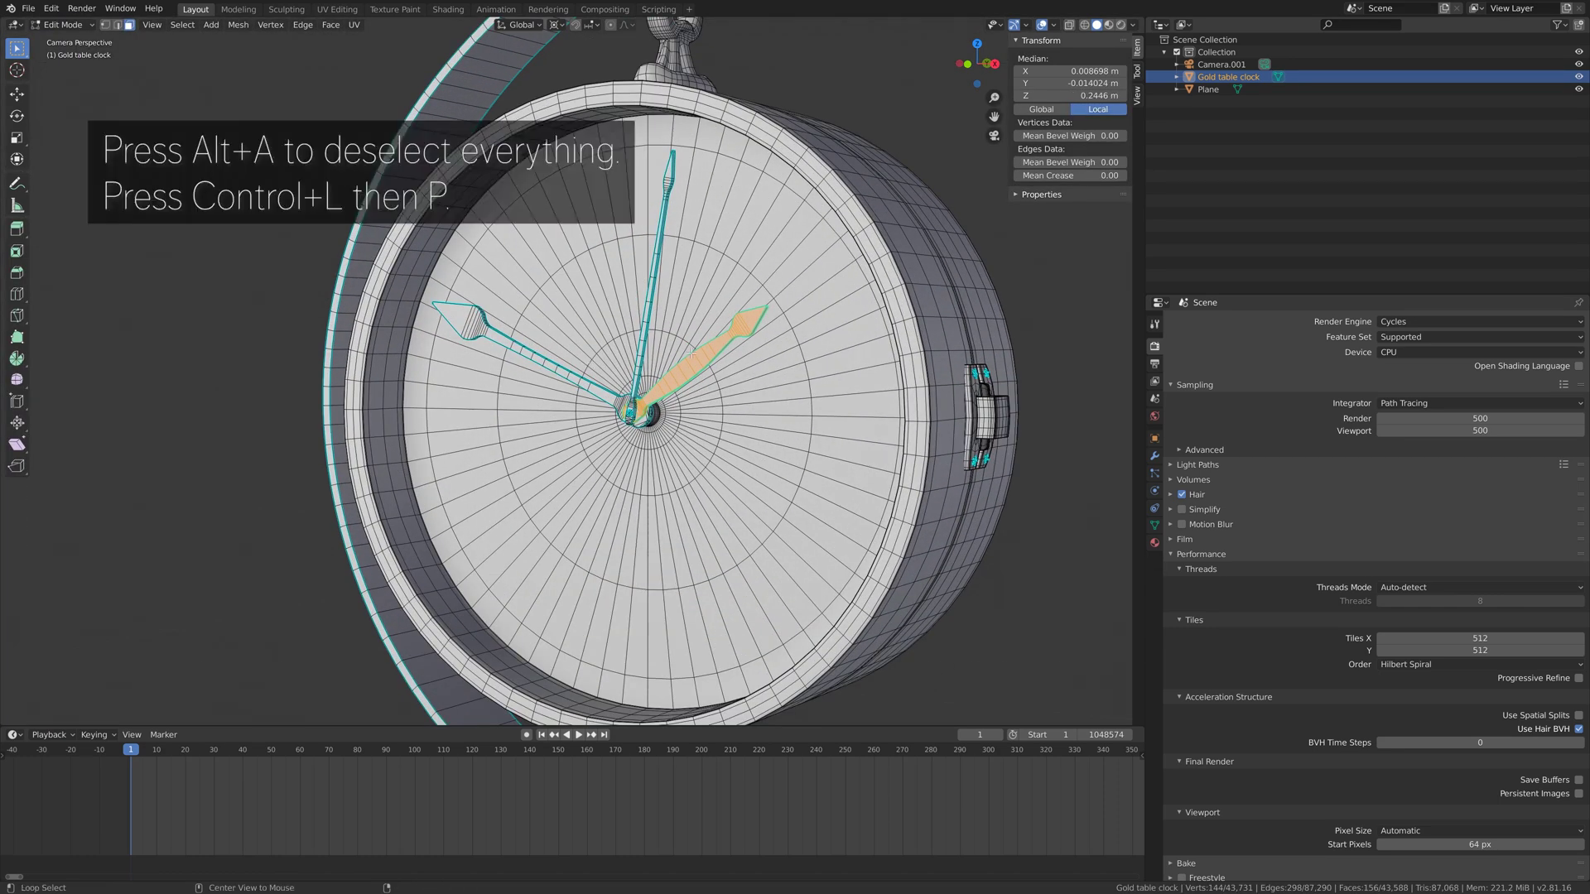
key(alt+a)
scroll(691, 353, up, 3)
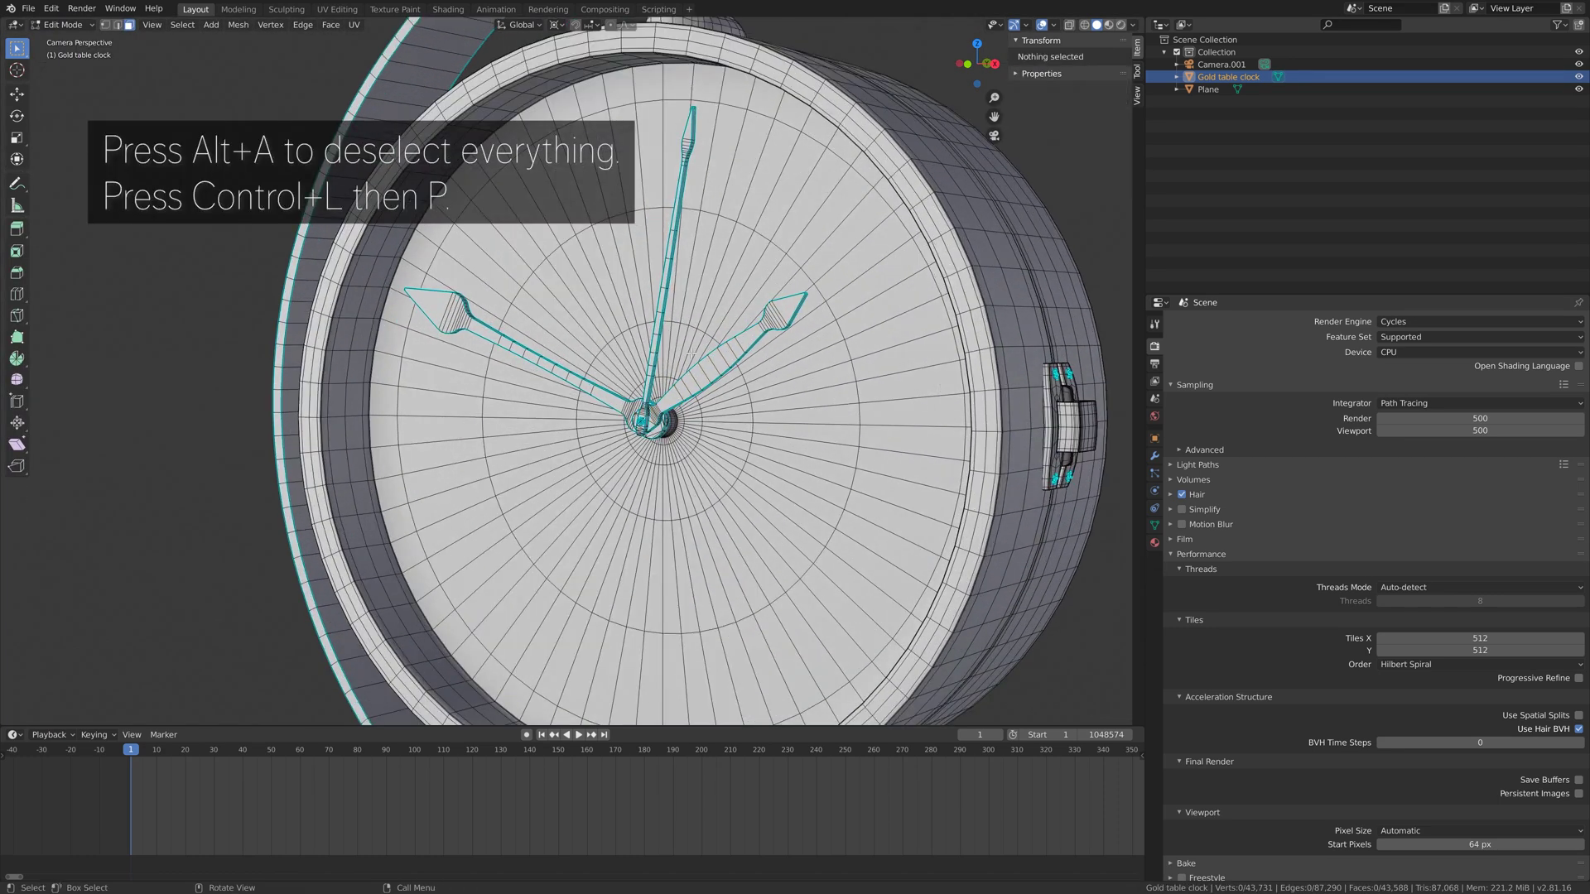
middle_drag(785, 282, 818, 371)
click(818, 370)
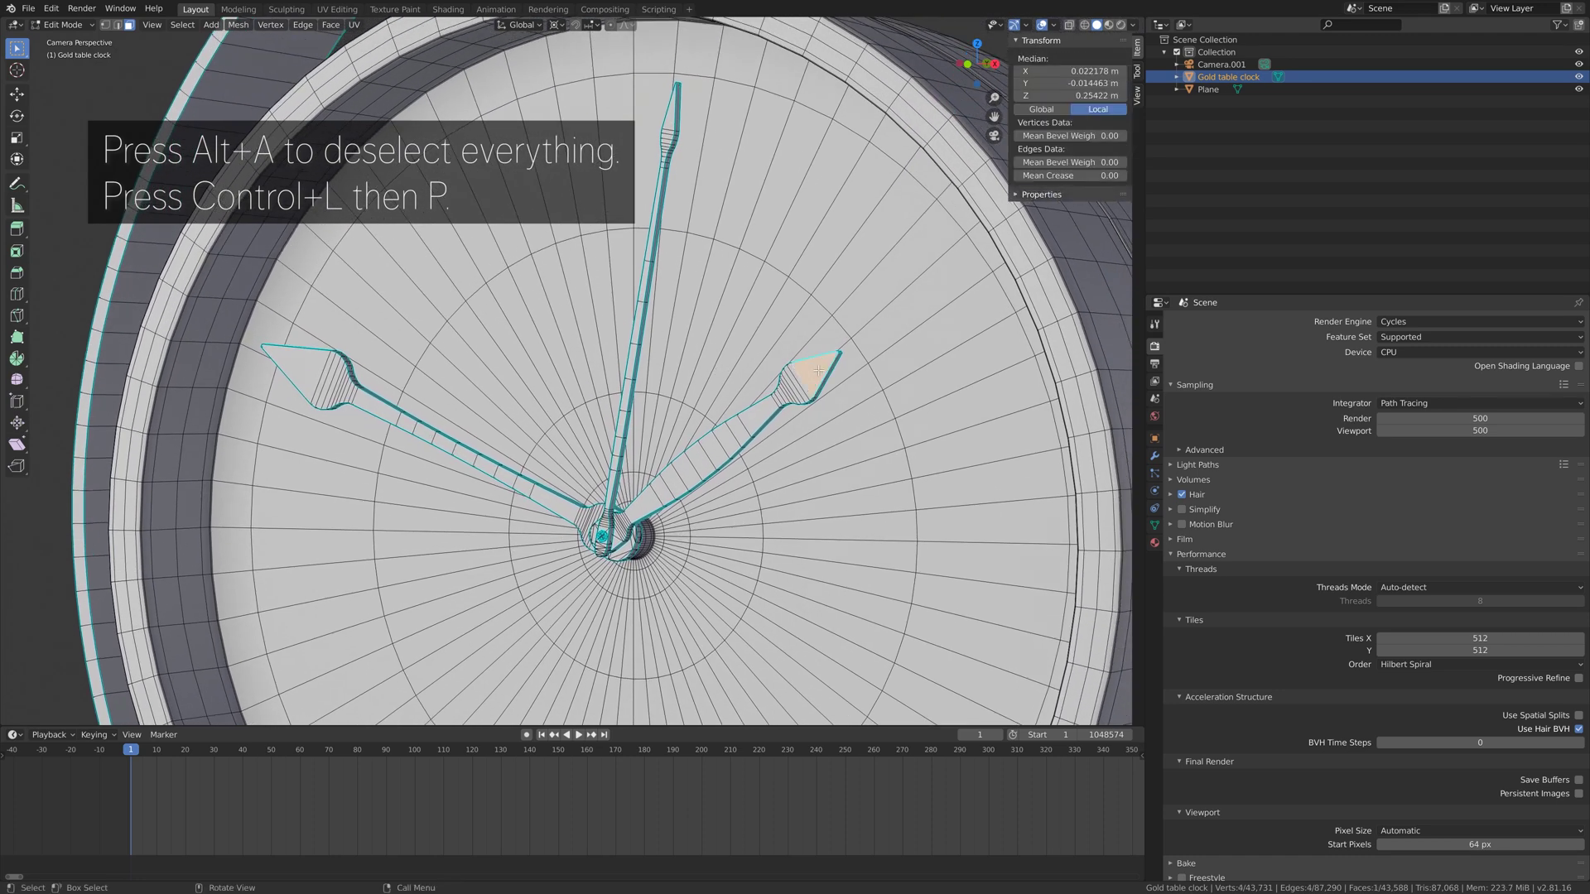
key(ctrl+l)
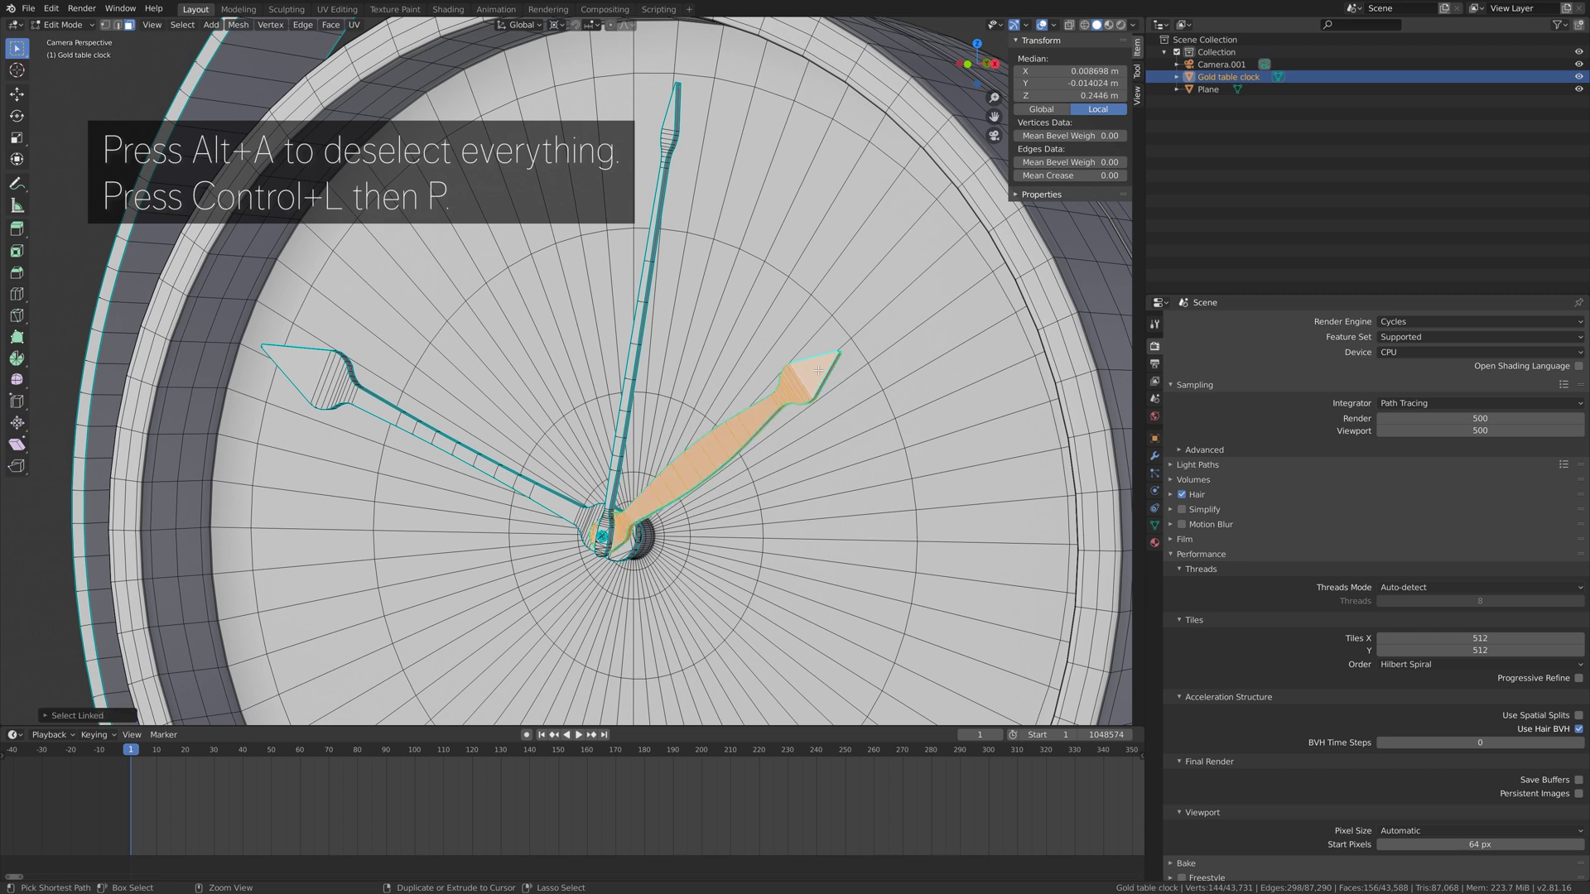
key(p)
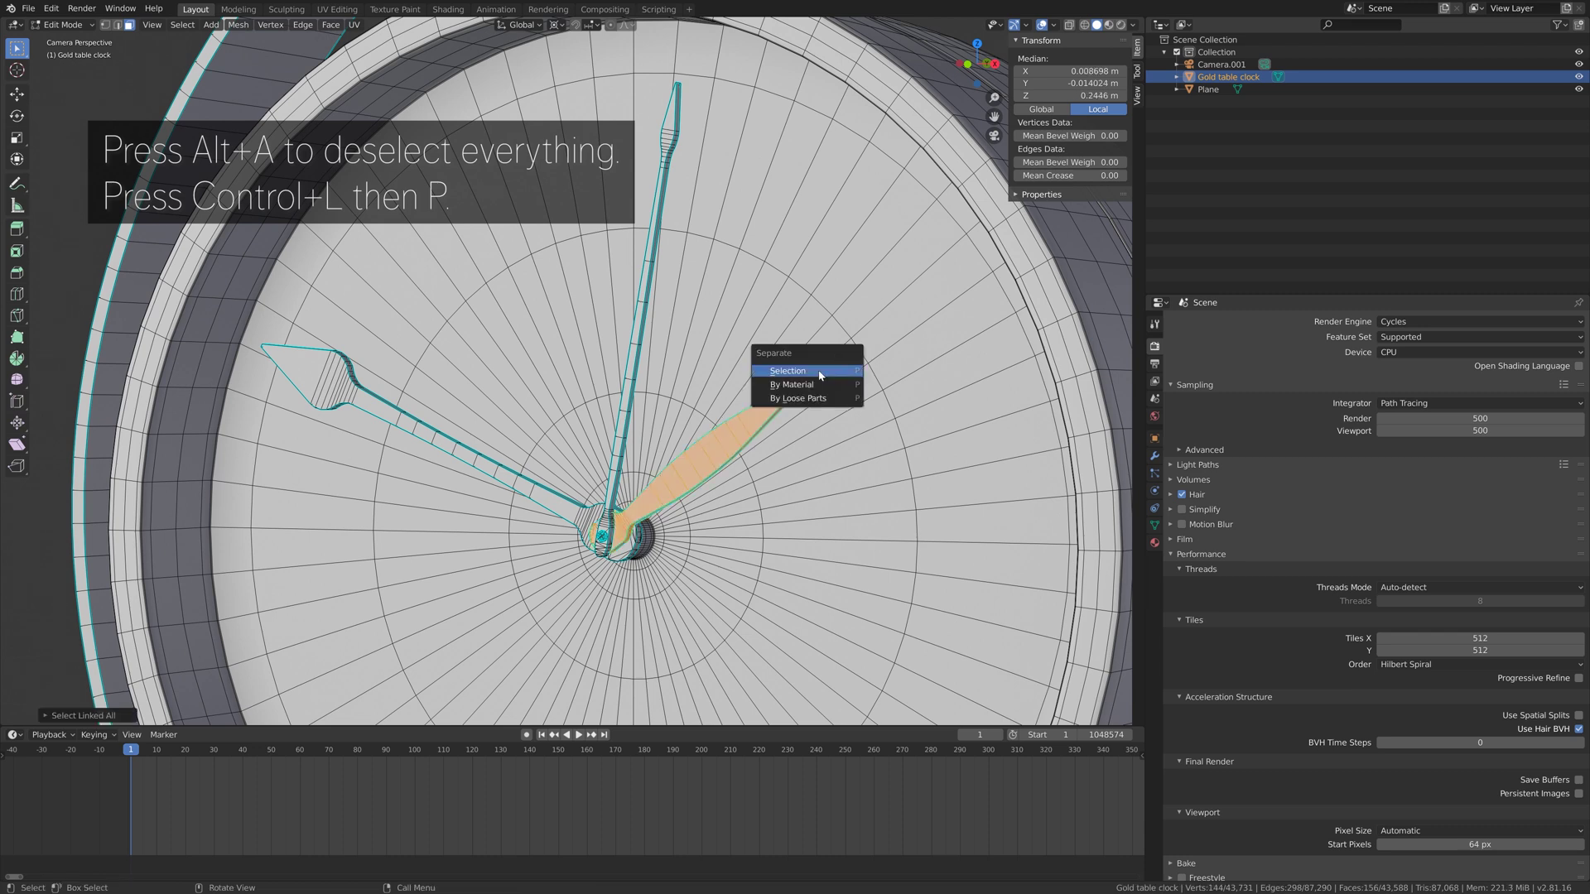
click(820, 374)
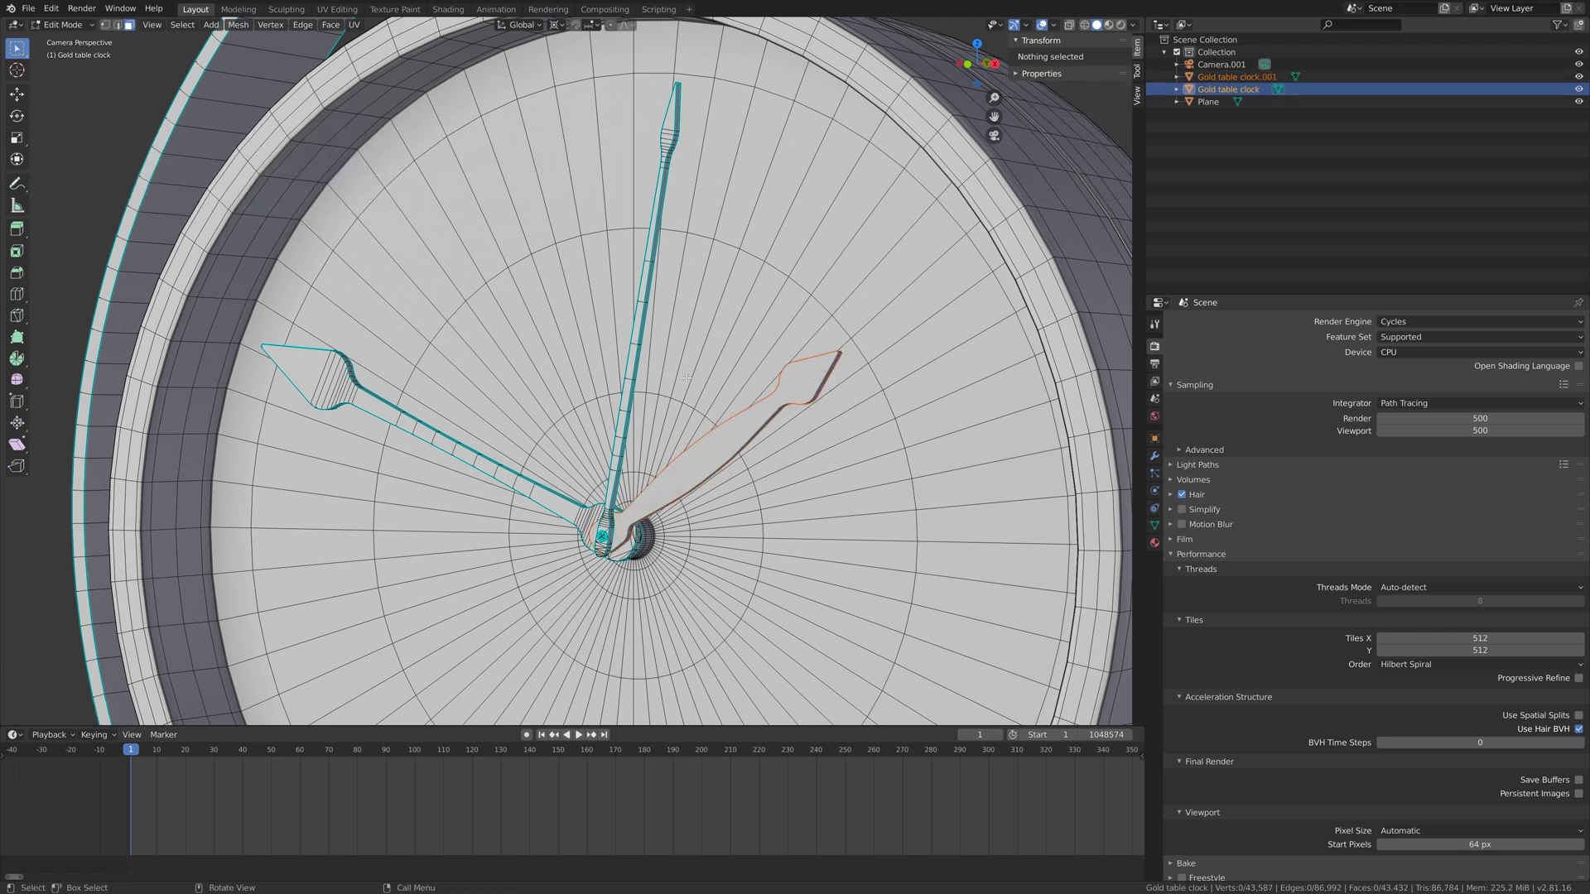
Select the entire linked mesh of the thin second hand and separate the selection into its own object
click(633, 360)
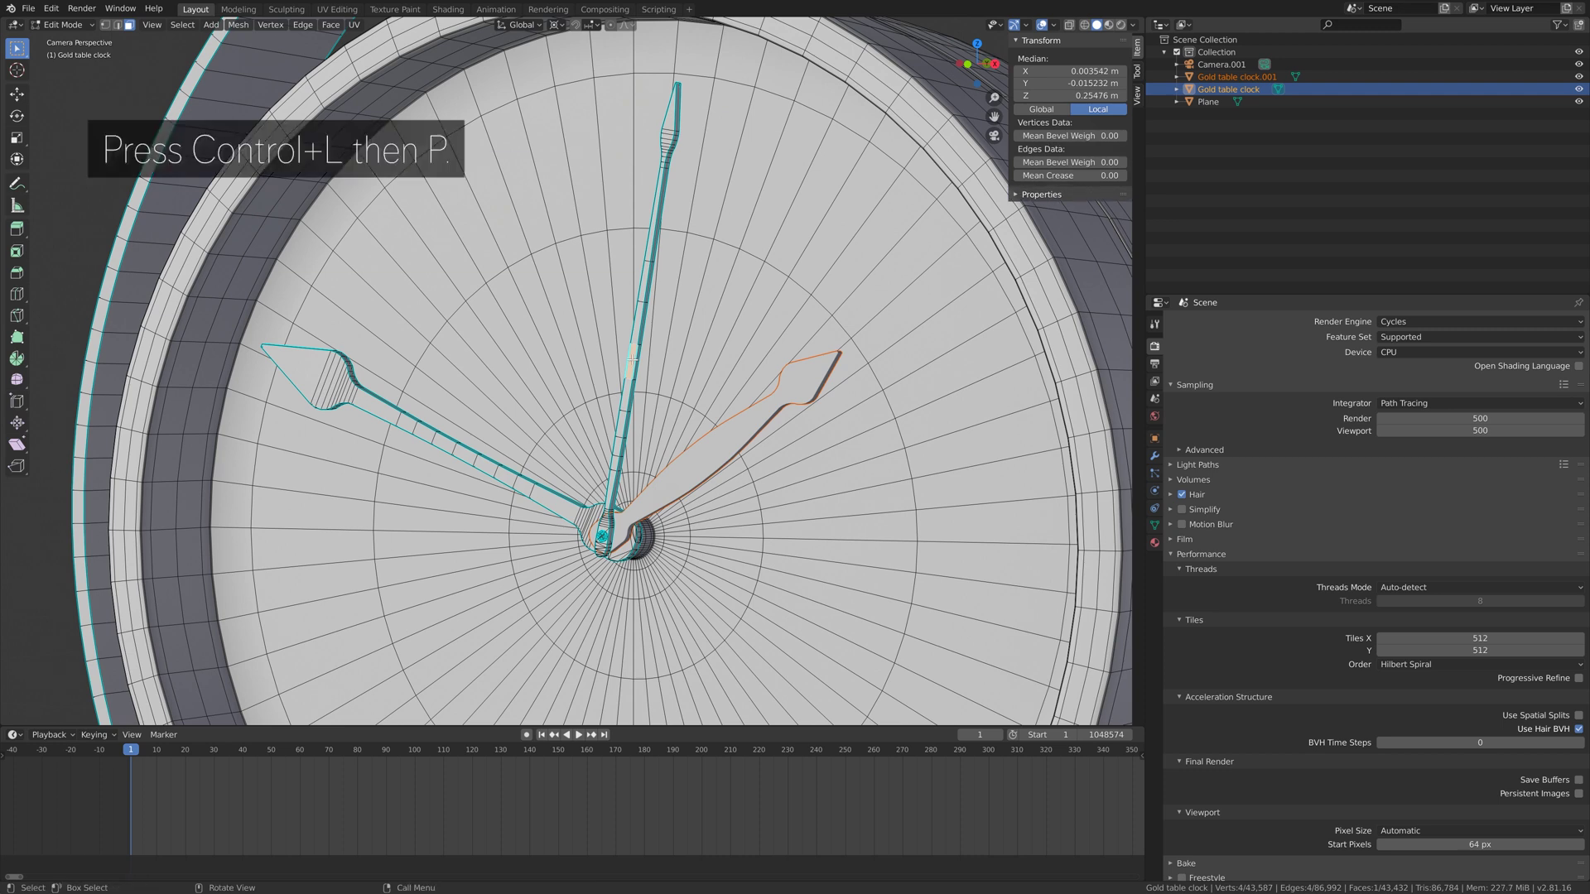
key(ctrl+l)
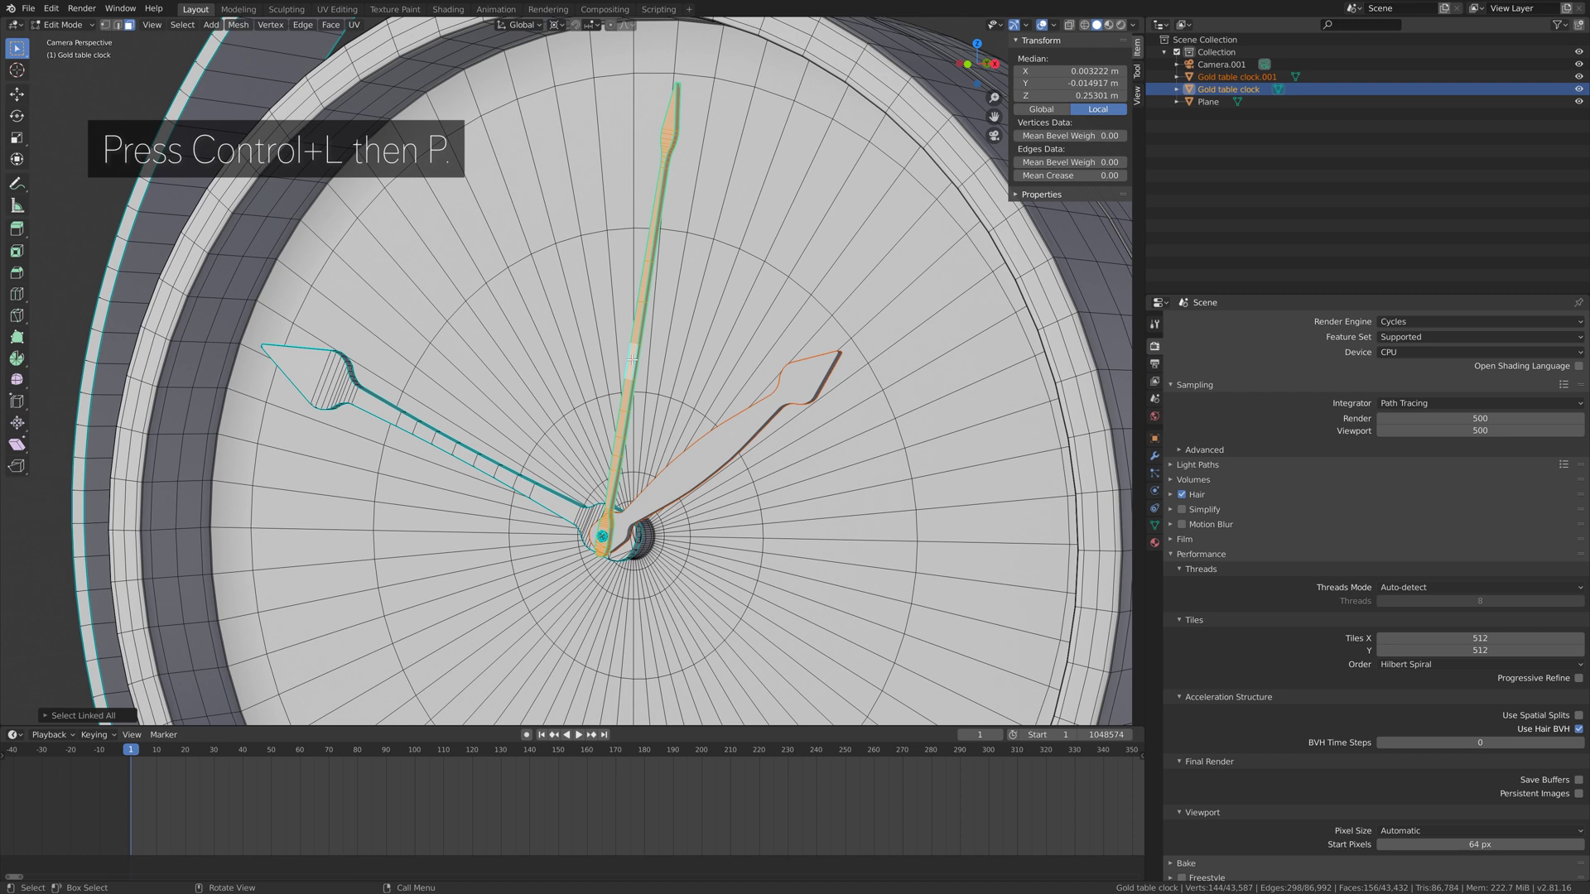
key(p)
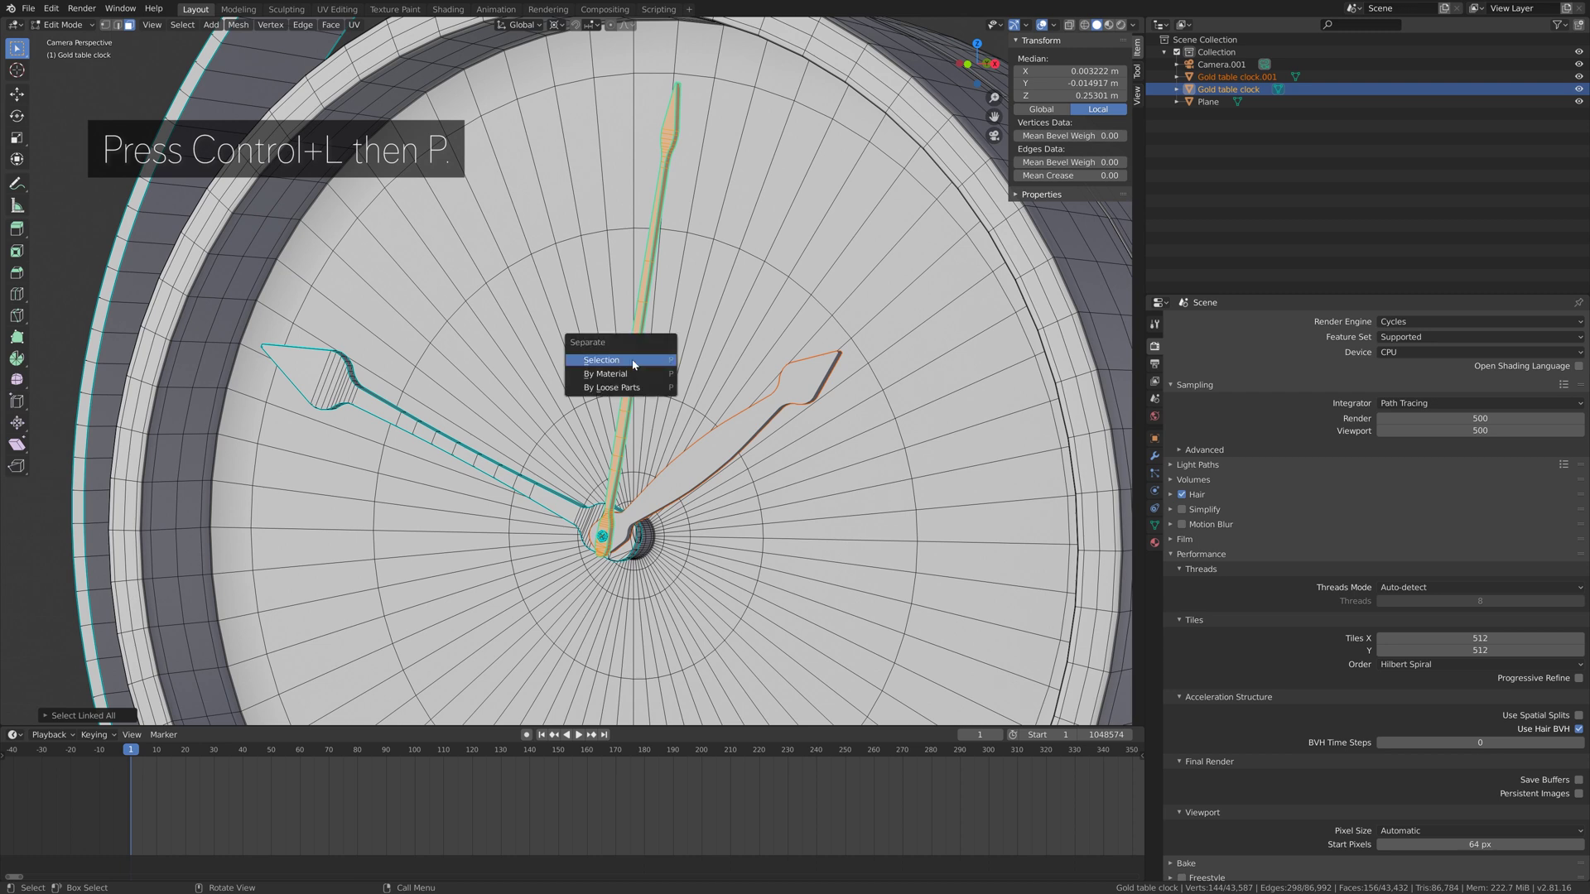
click(634, 361)
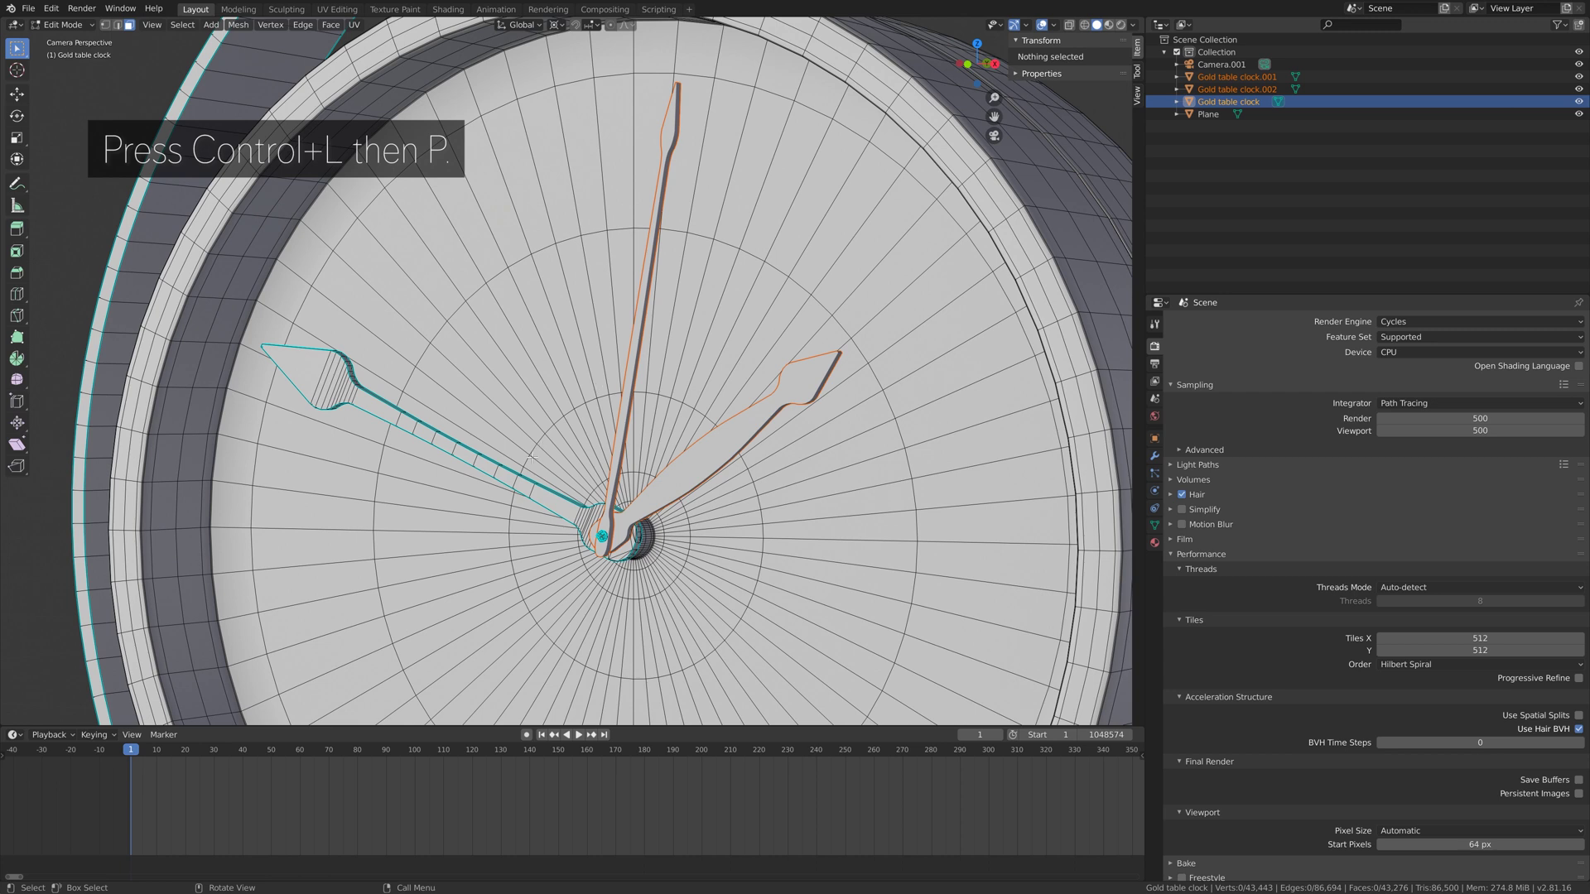
Separate the minute hand's linked mesh into its own object and return to Object Mode
click(519, 481)
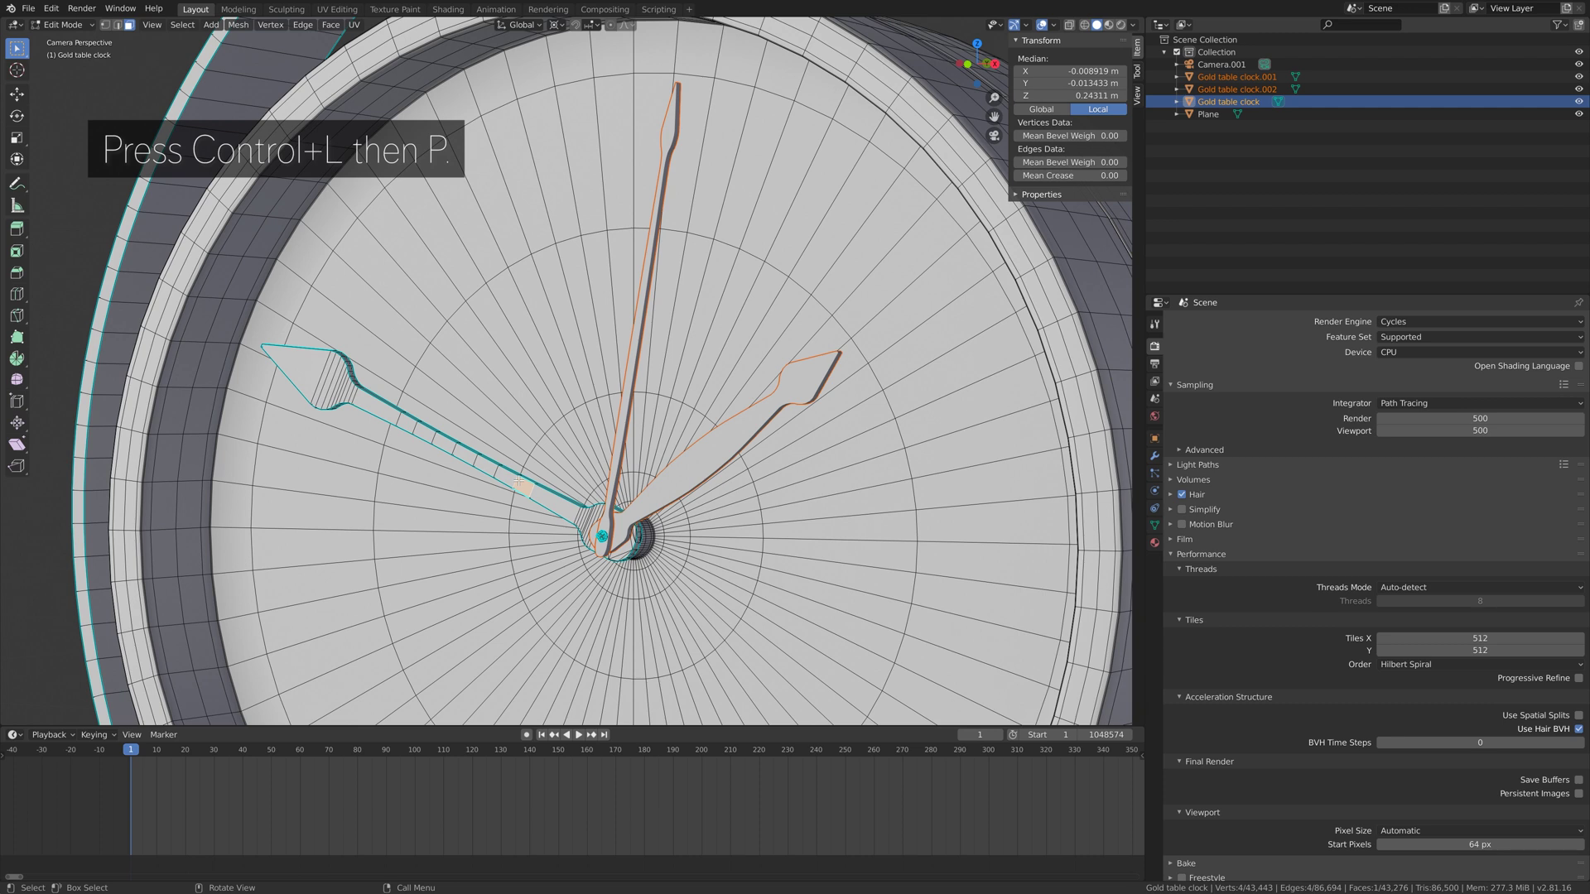
key(ctrl+l)
key(p)
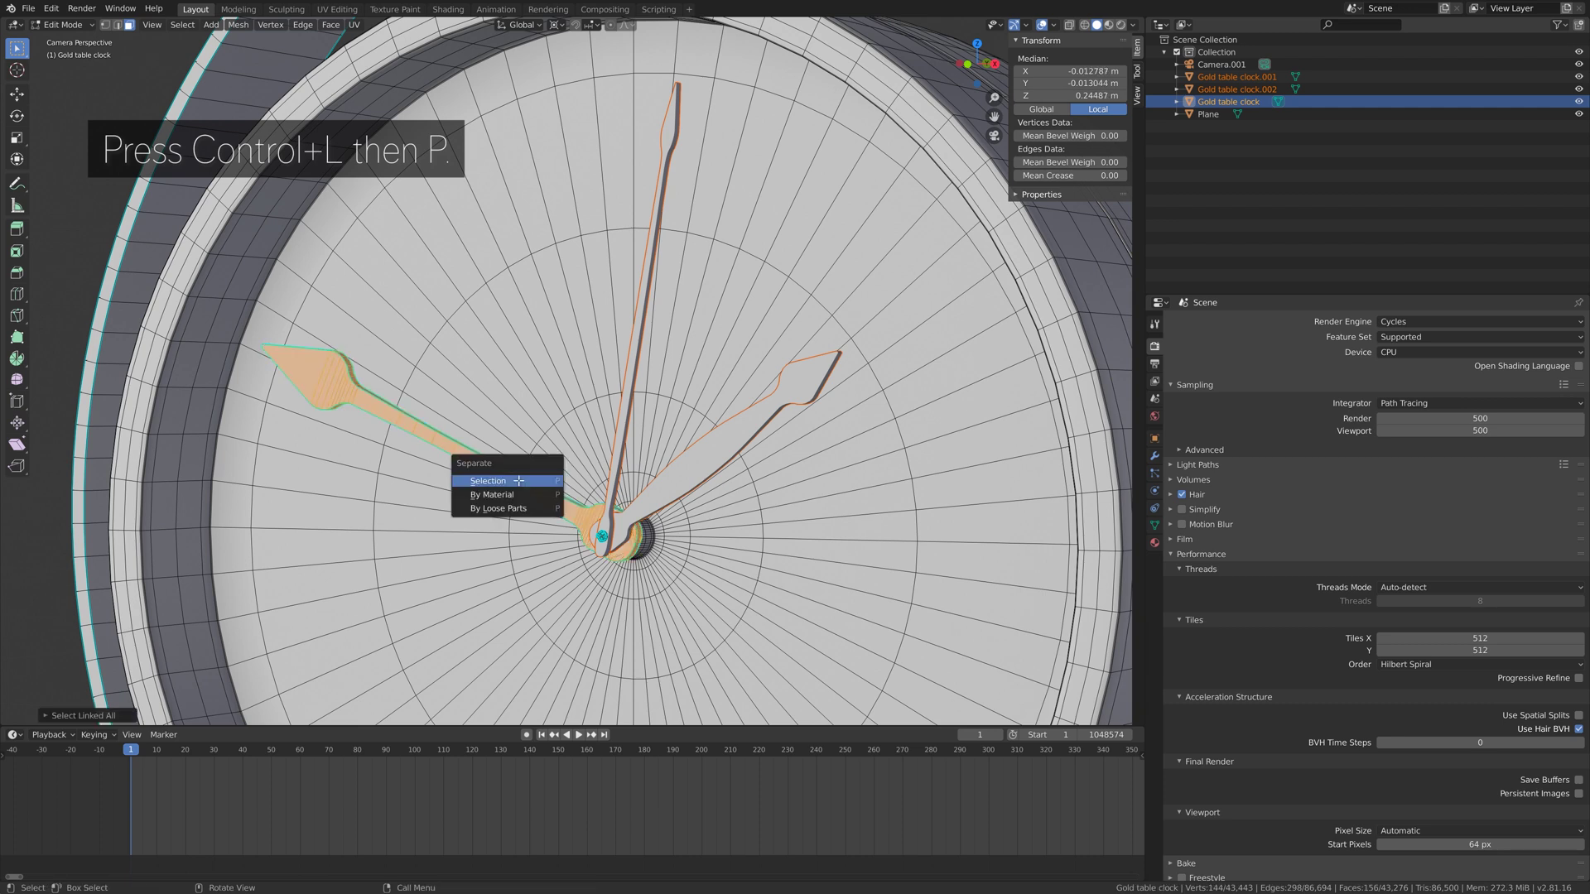
click(520, 481)
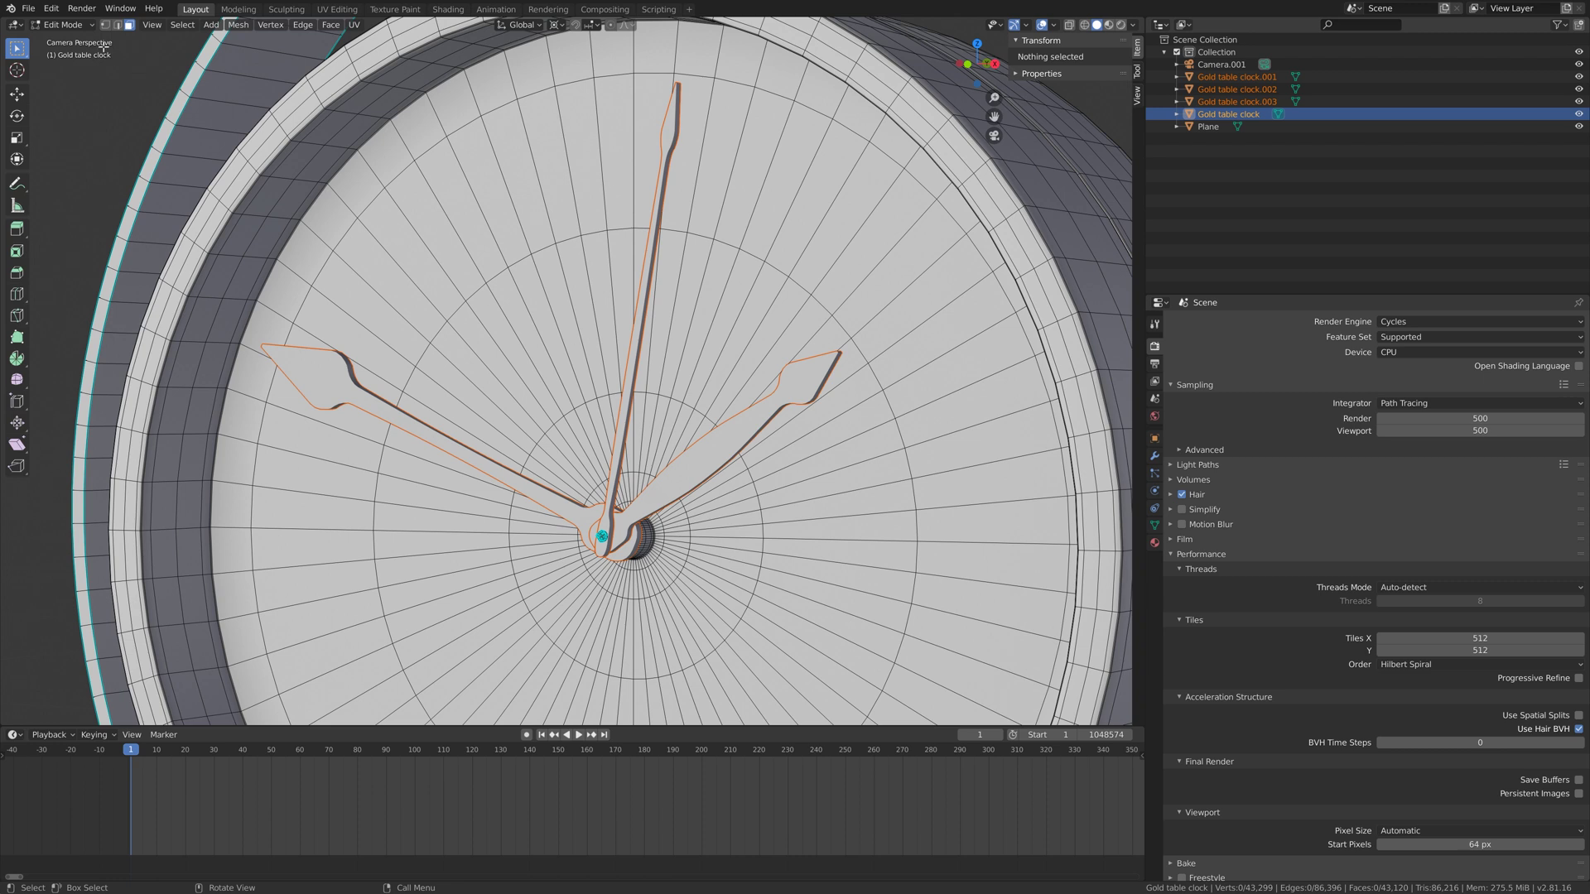
click(81, 27)
click(80, 44)
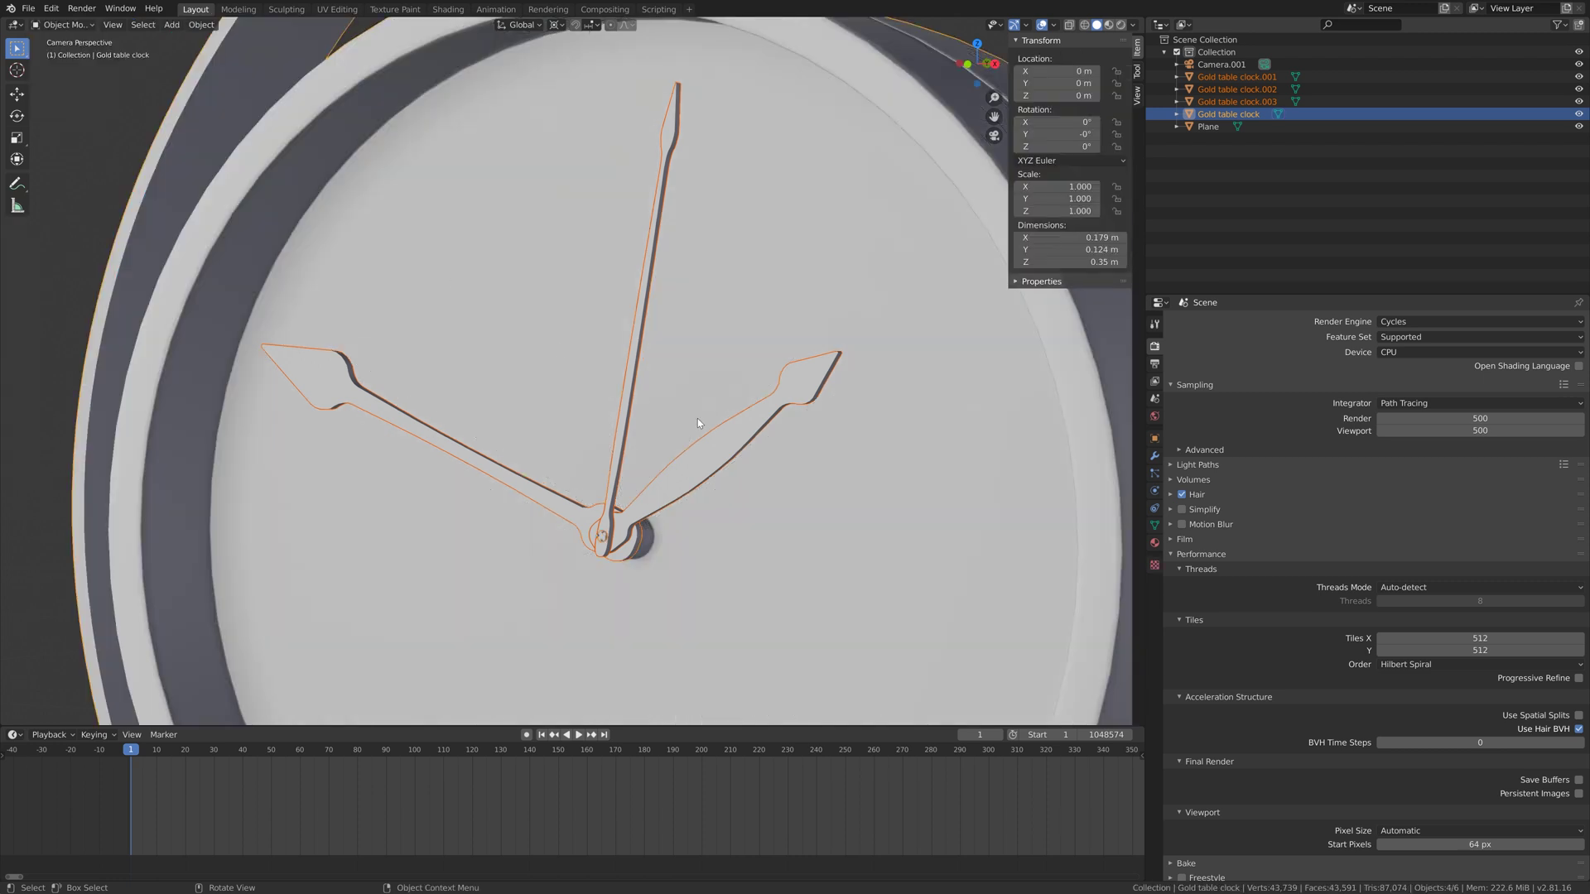
click(786, 399)
scroll(787, 400, down, 3)
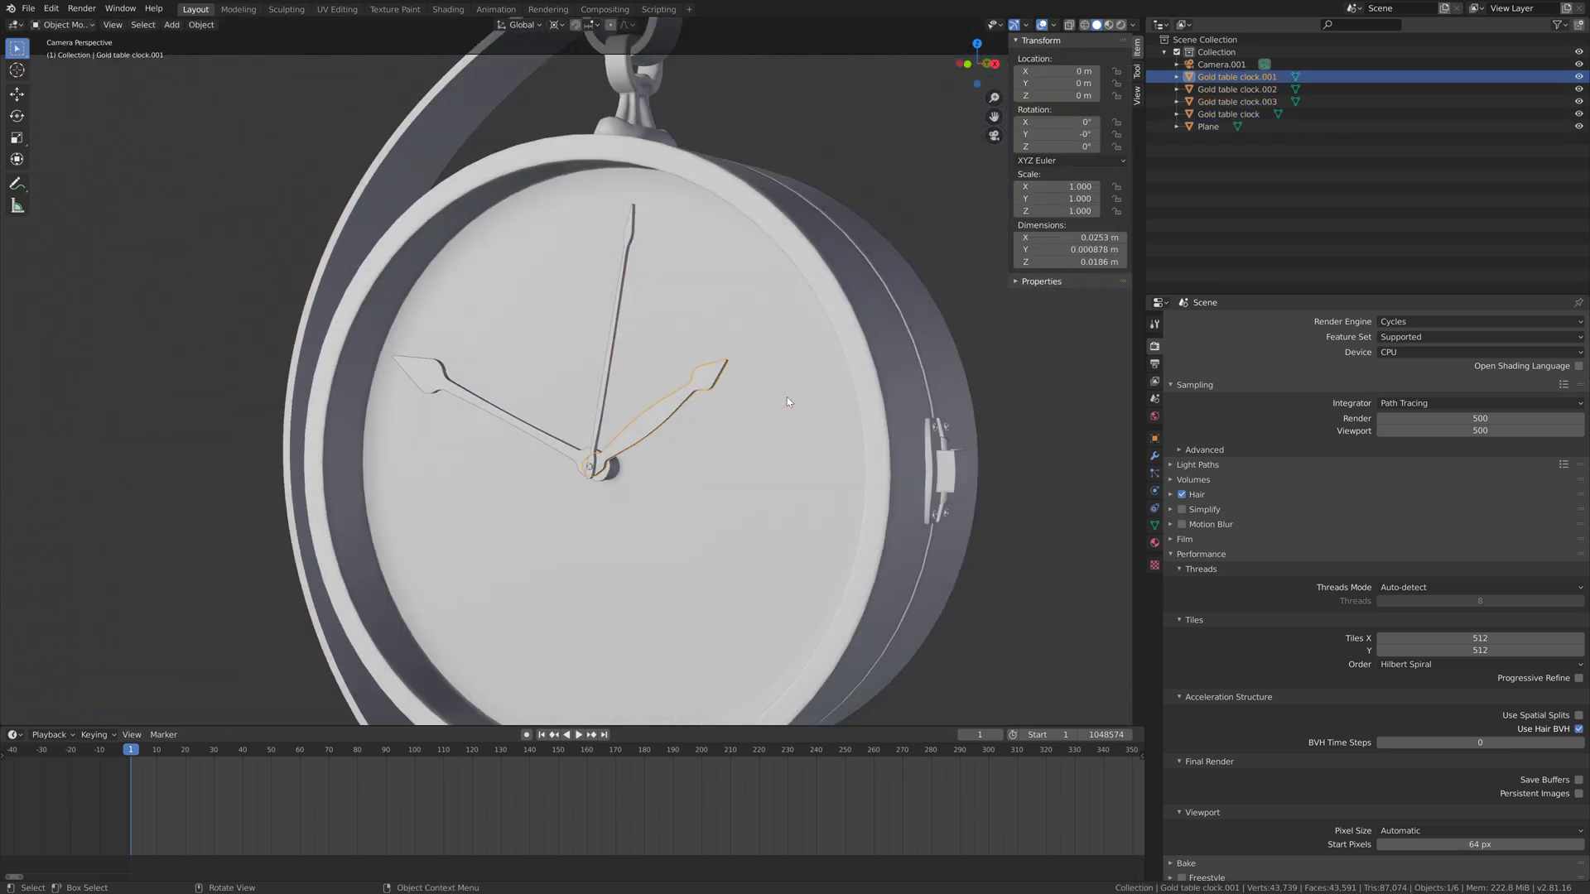
key(r)
key(y)
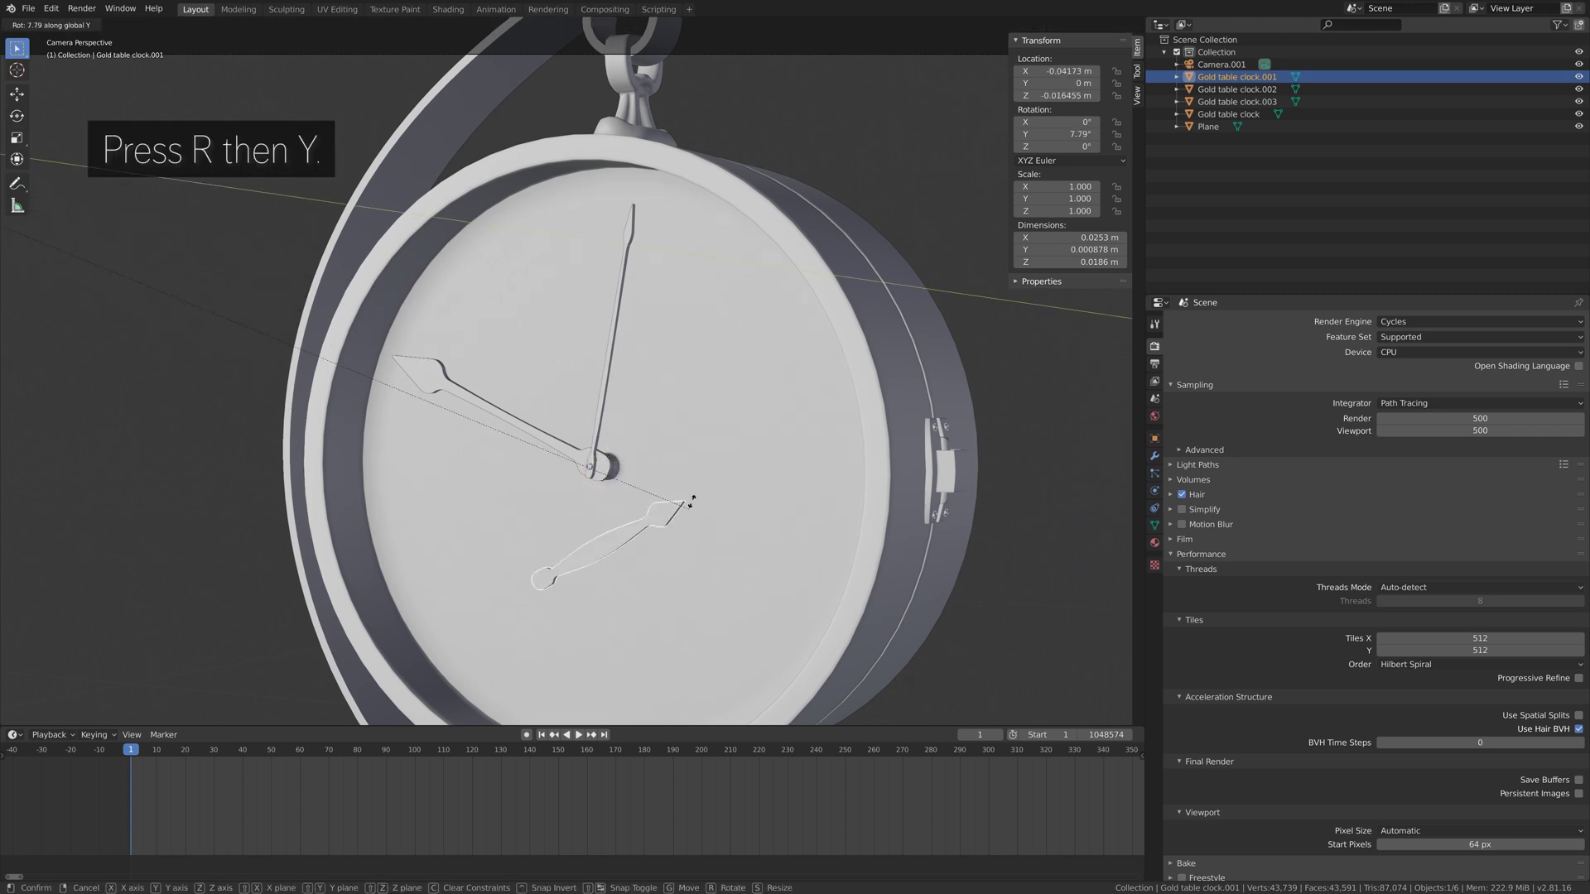
key(Escape)
Select the main clock body, open its mesh in Edit Mode, and display it as wireframe
scroll(625, 501, up, 2)
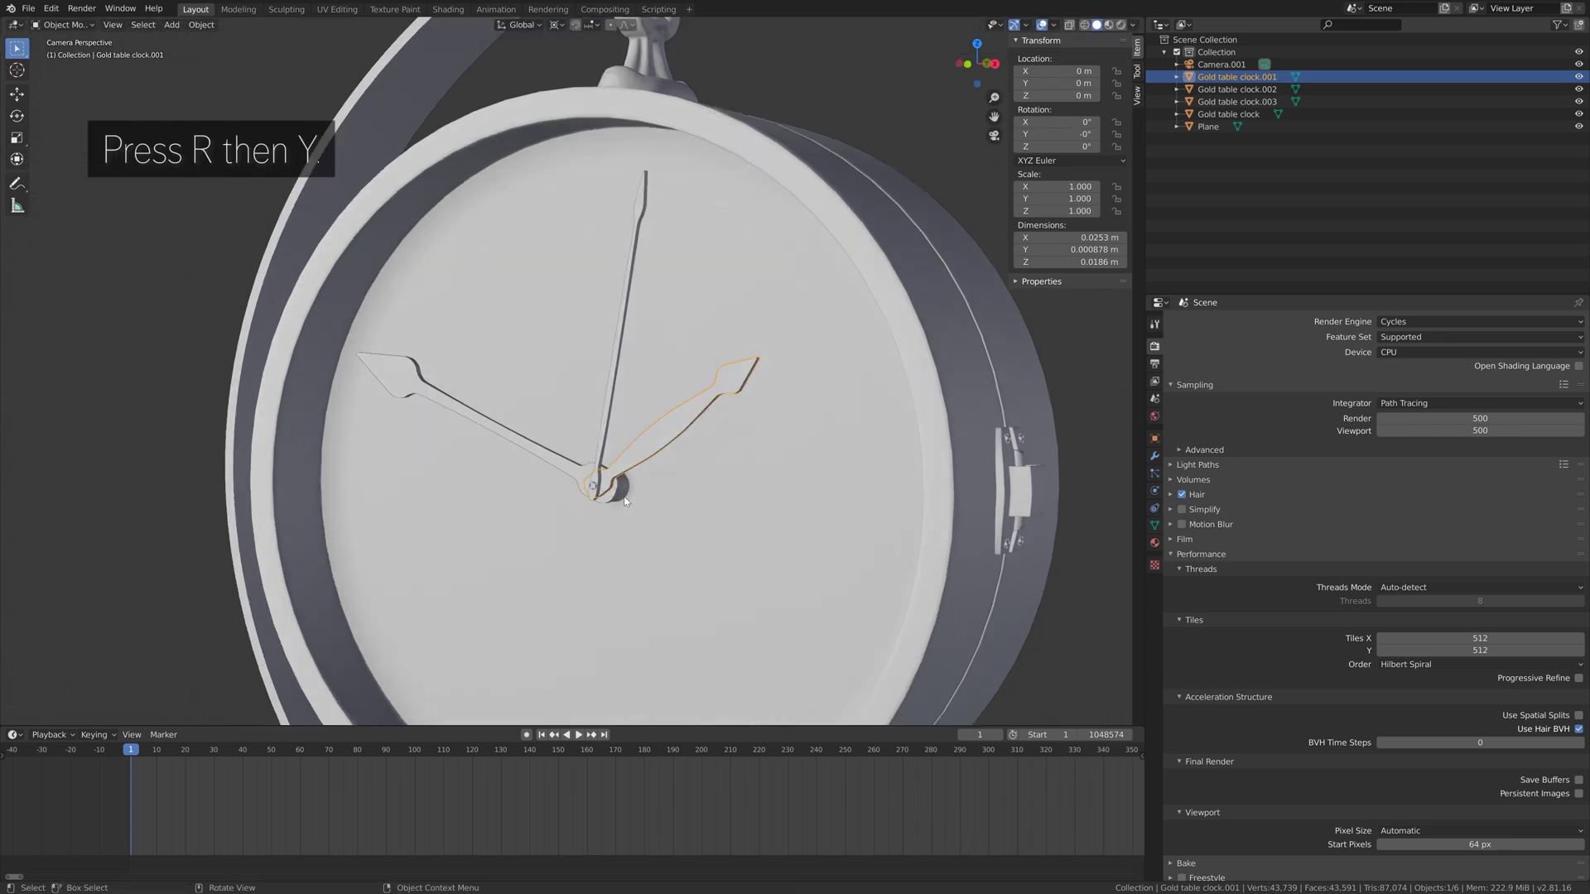
scroll(637, 505, up, 1)
click(649, 513)
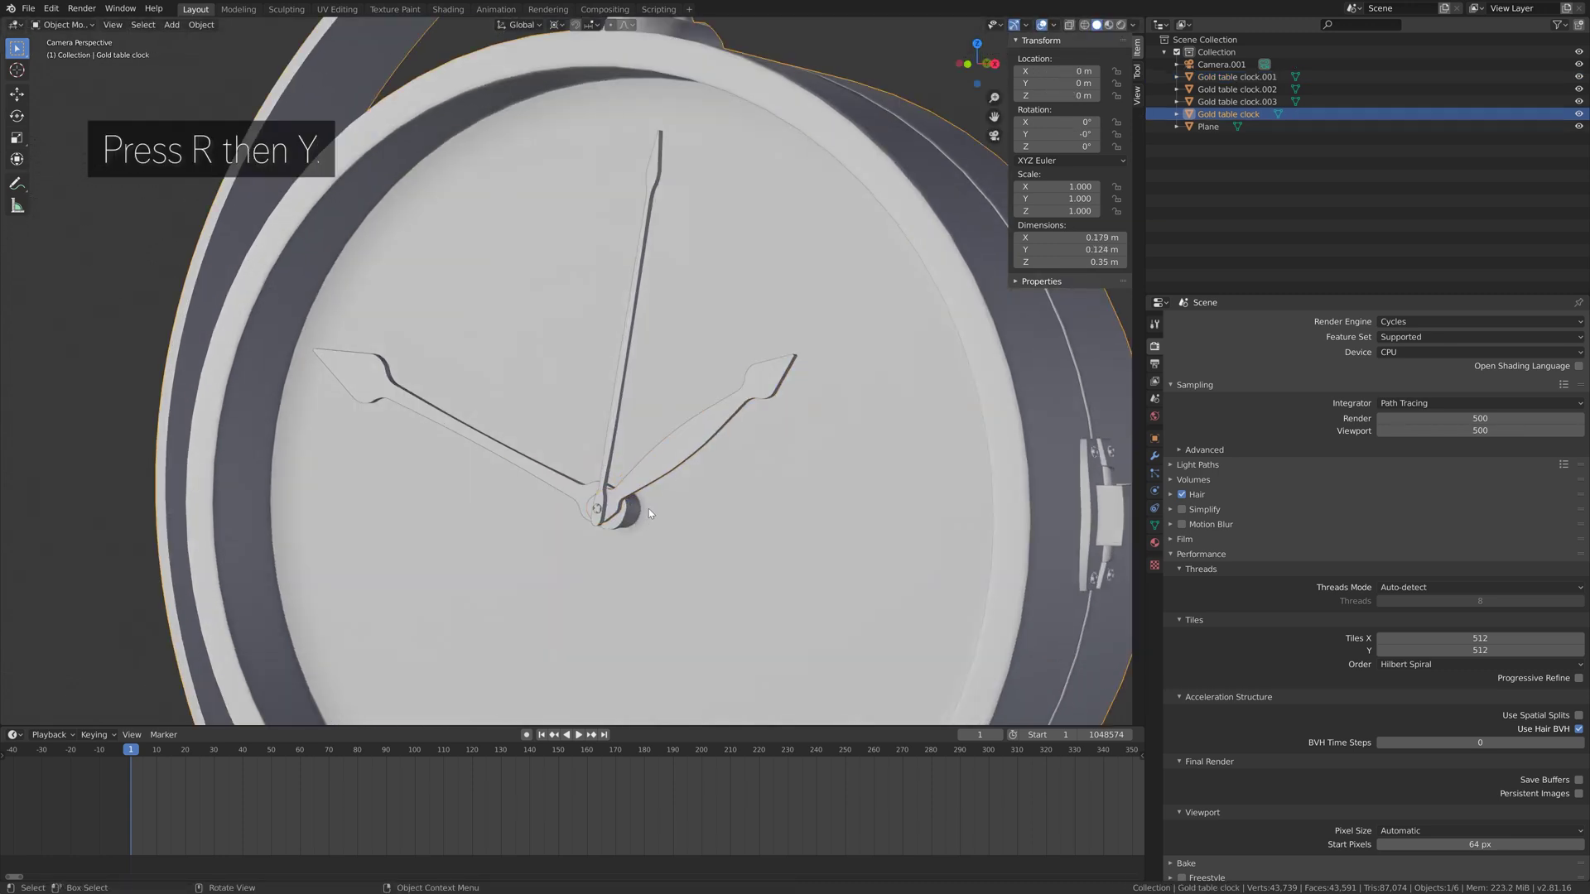
click(80, 31)
click(67, 57)
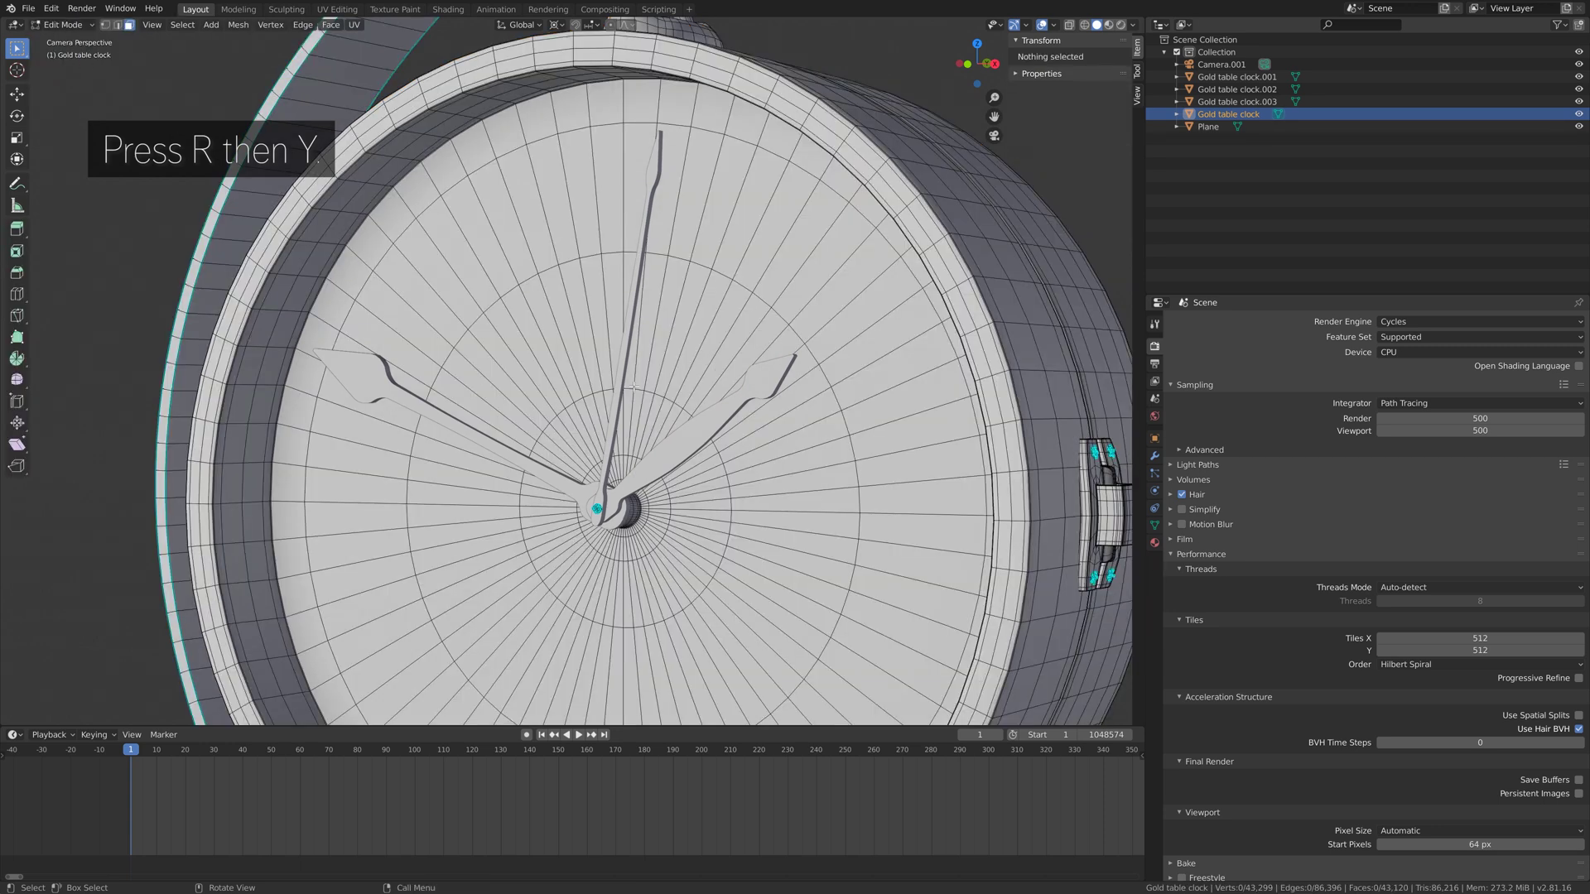
key(shift+z)
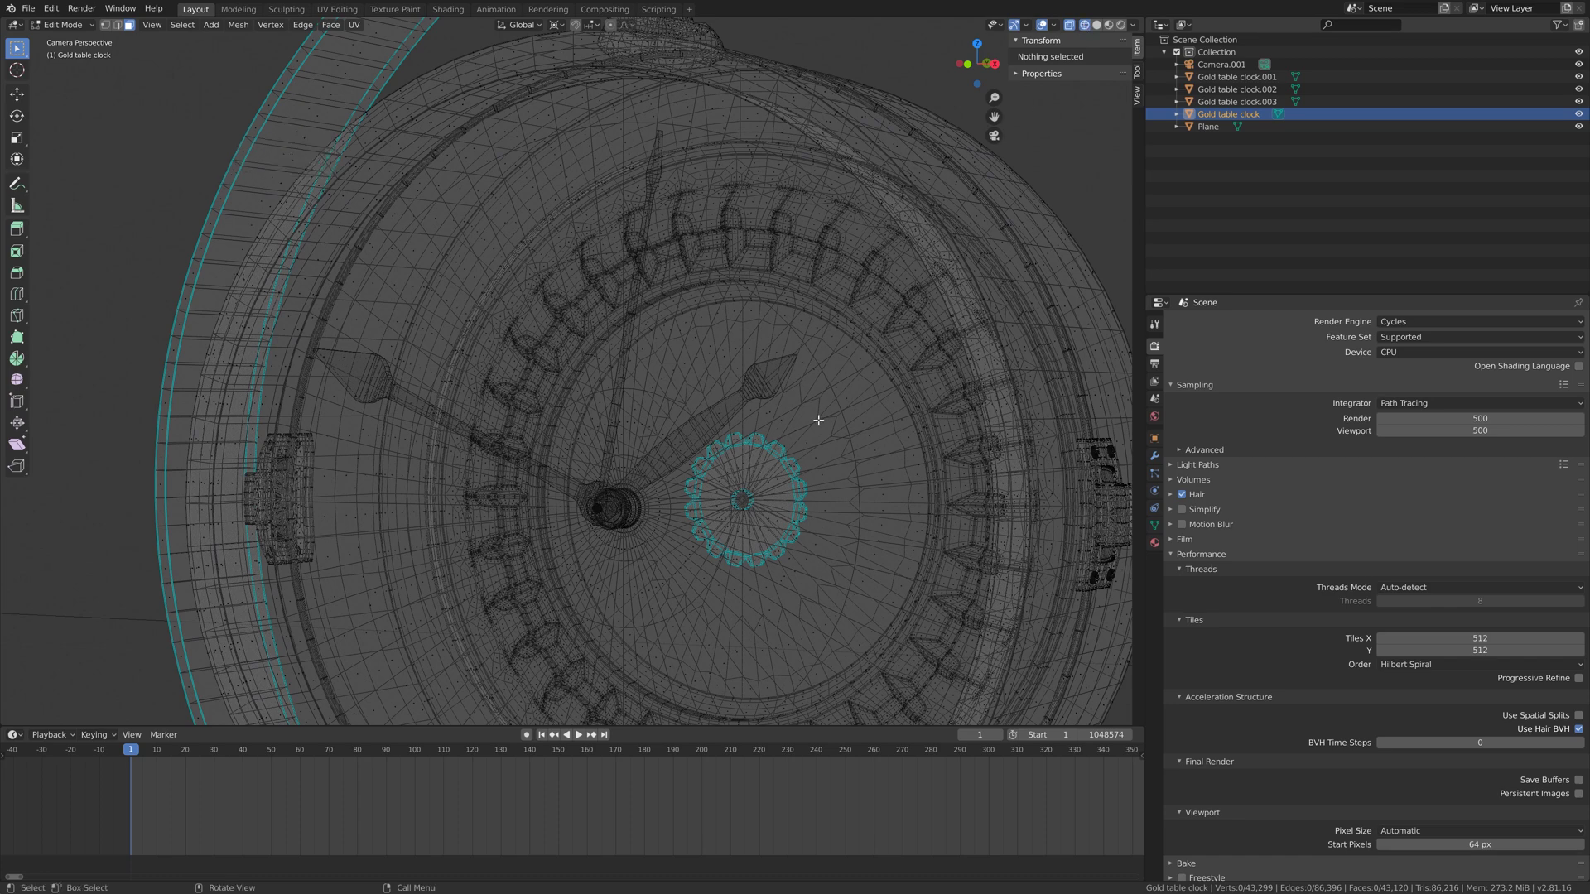
Select the four central faces of the small cross-slotted screw head where the clock hands pivot
scroll(818, 420, up, 1)
key(KP_1)
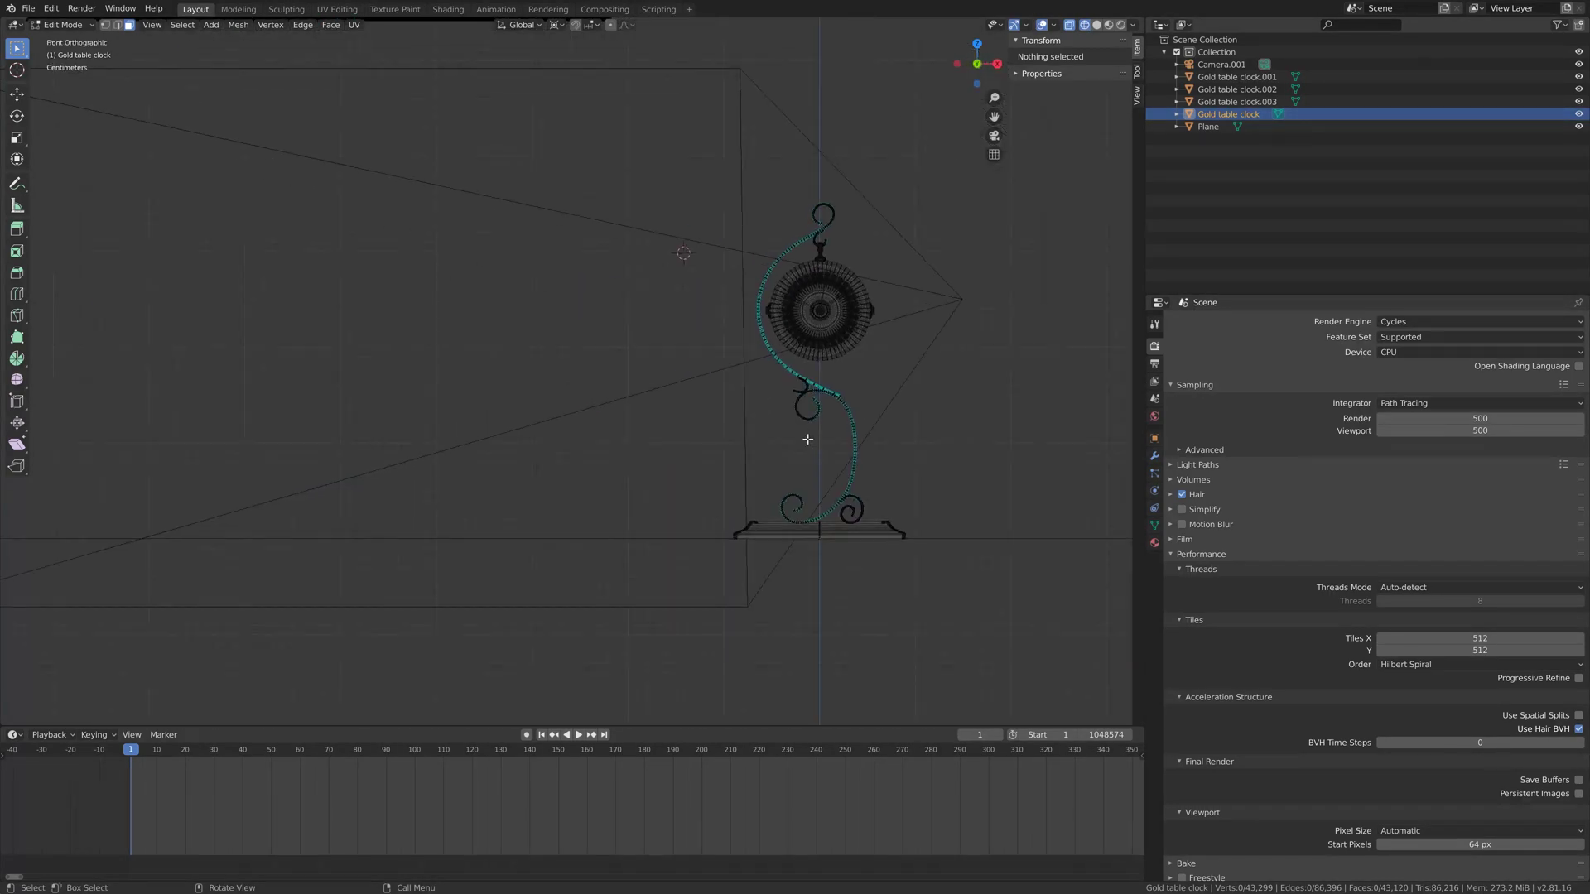
scroll(891, 308, up, 4)
shift+middle_drag(891, 308, 508, 555)
scroll(827, 432, up, 6)
scroll(827, 432, up, 3)
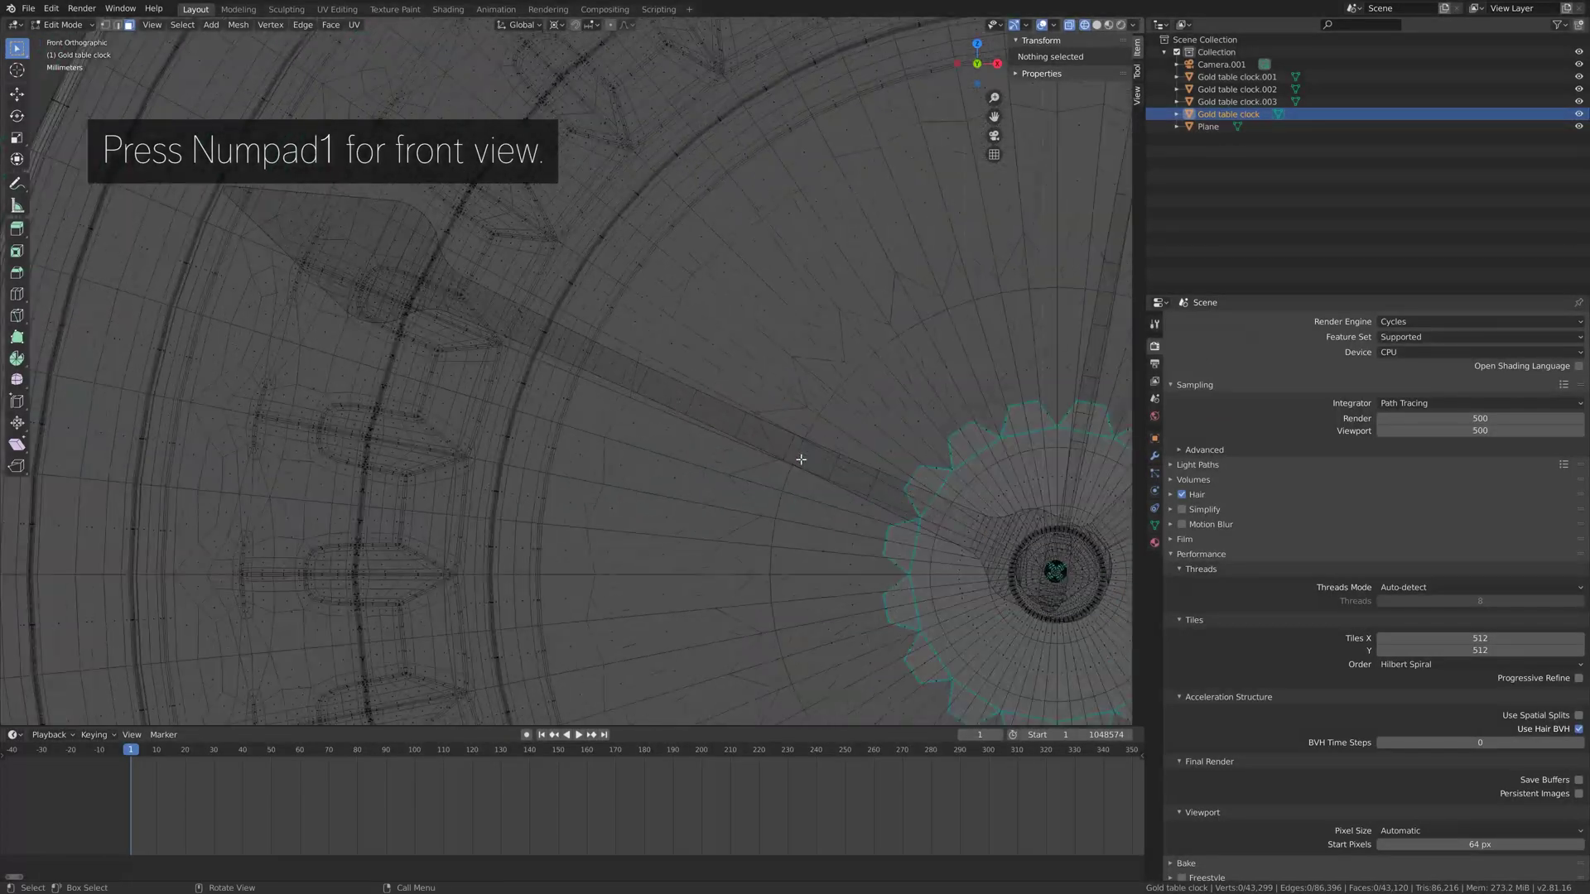
shift+middle_drag(798, 454, 543, 426)
scroll(788, 507, up, 3)
scroll(779, 490, up, 4)
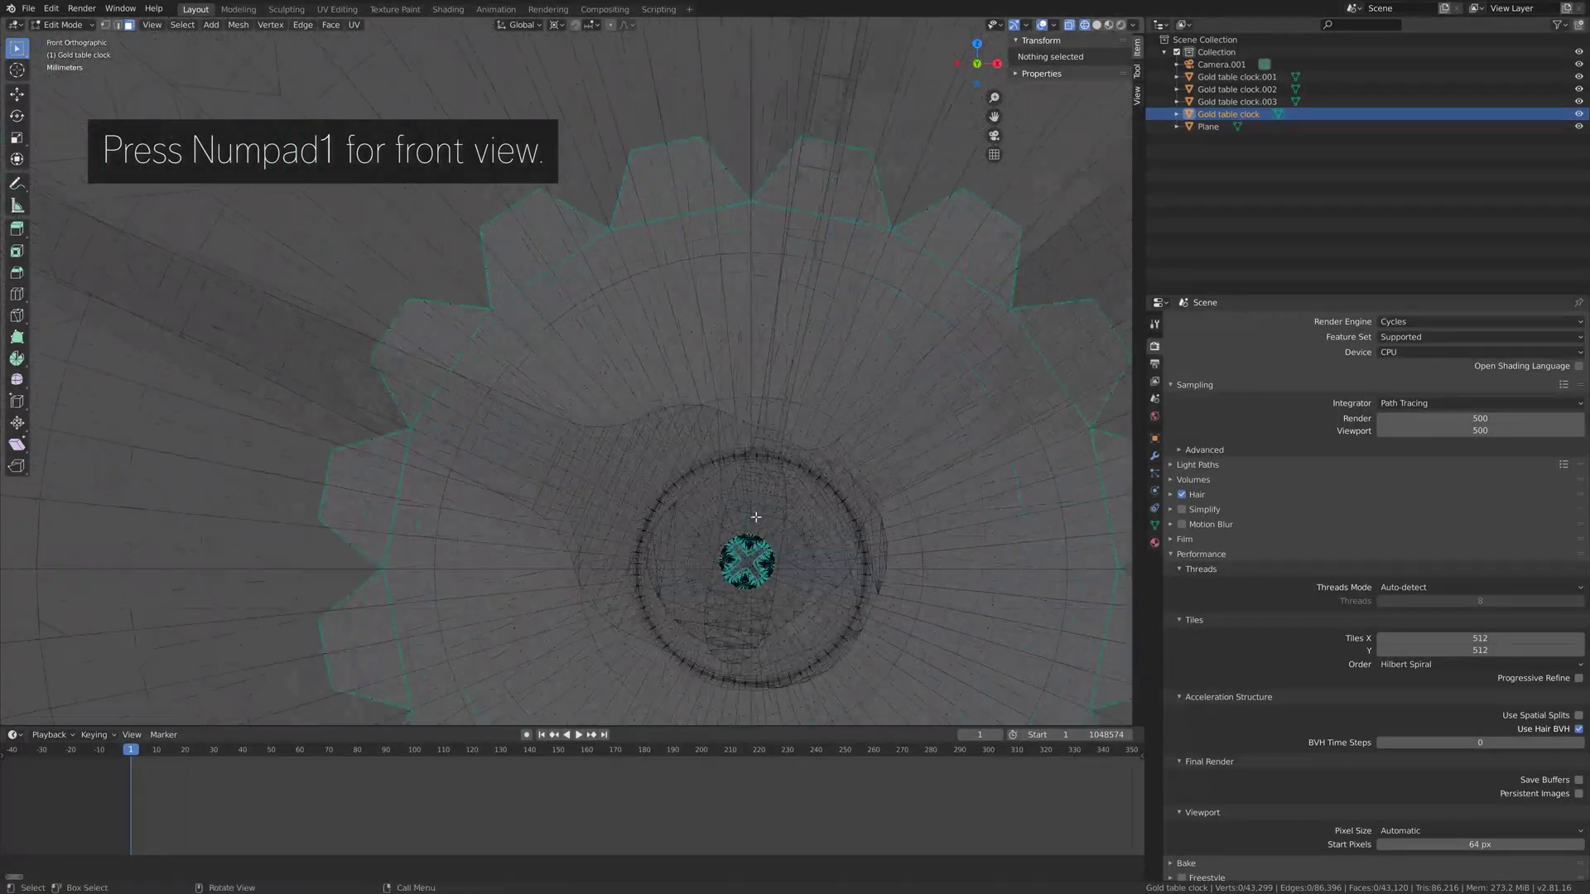
shift+middle_drag(763, 525, 567, 369)
scroll(801, 525, up, 2)
shift+middle_drag(800, 525, 630, 364)
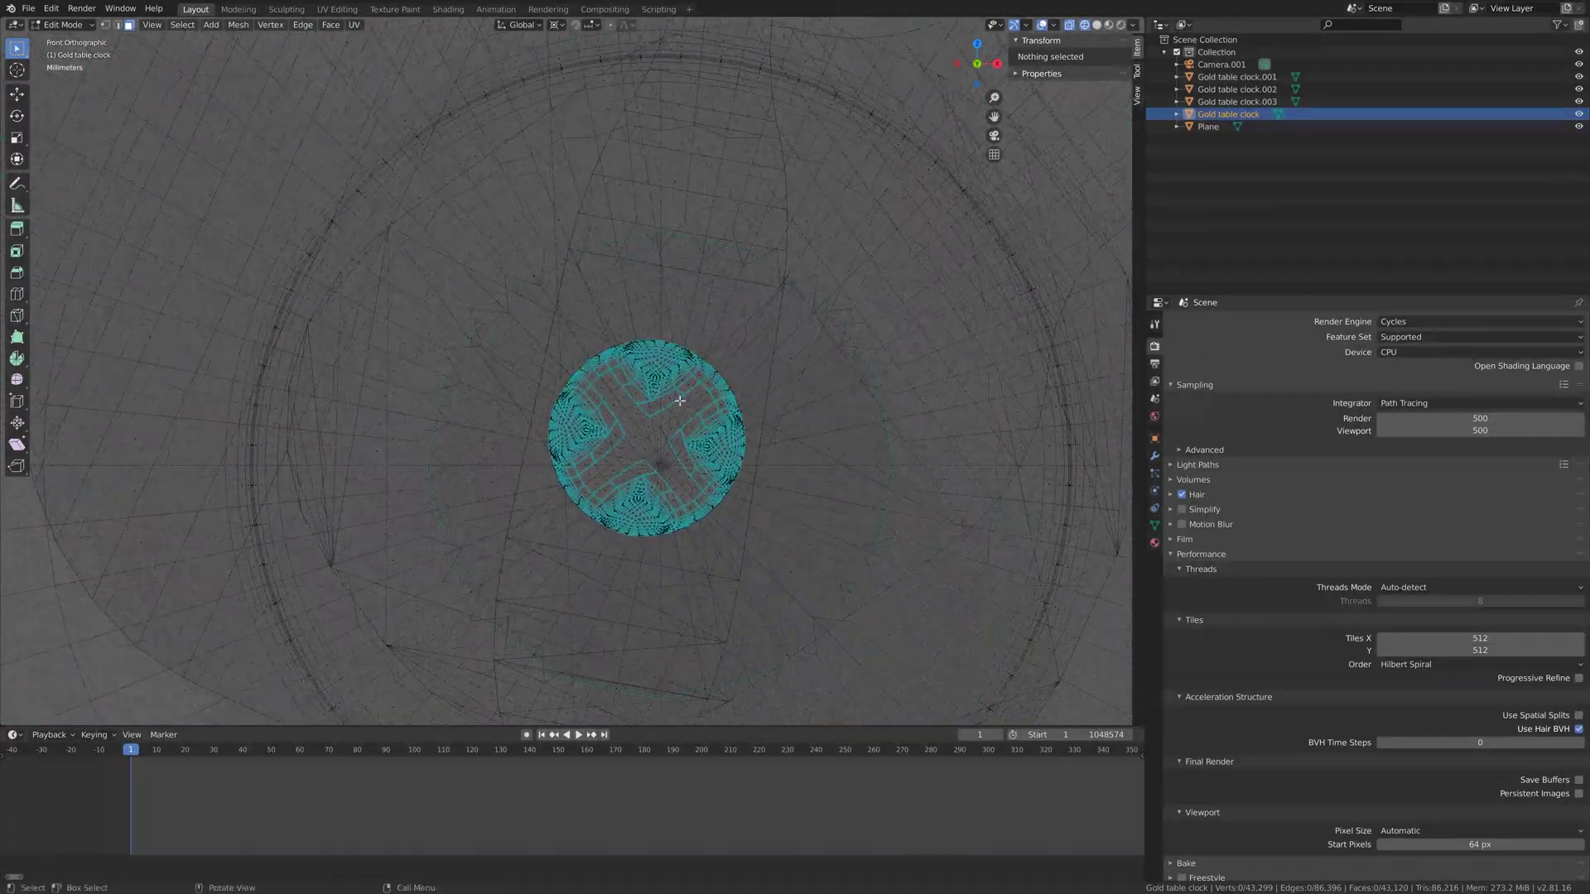
scroll(721, 472, up, 4)
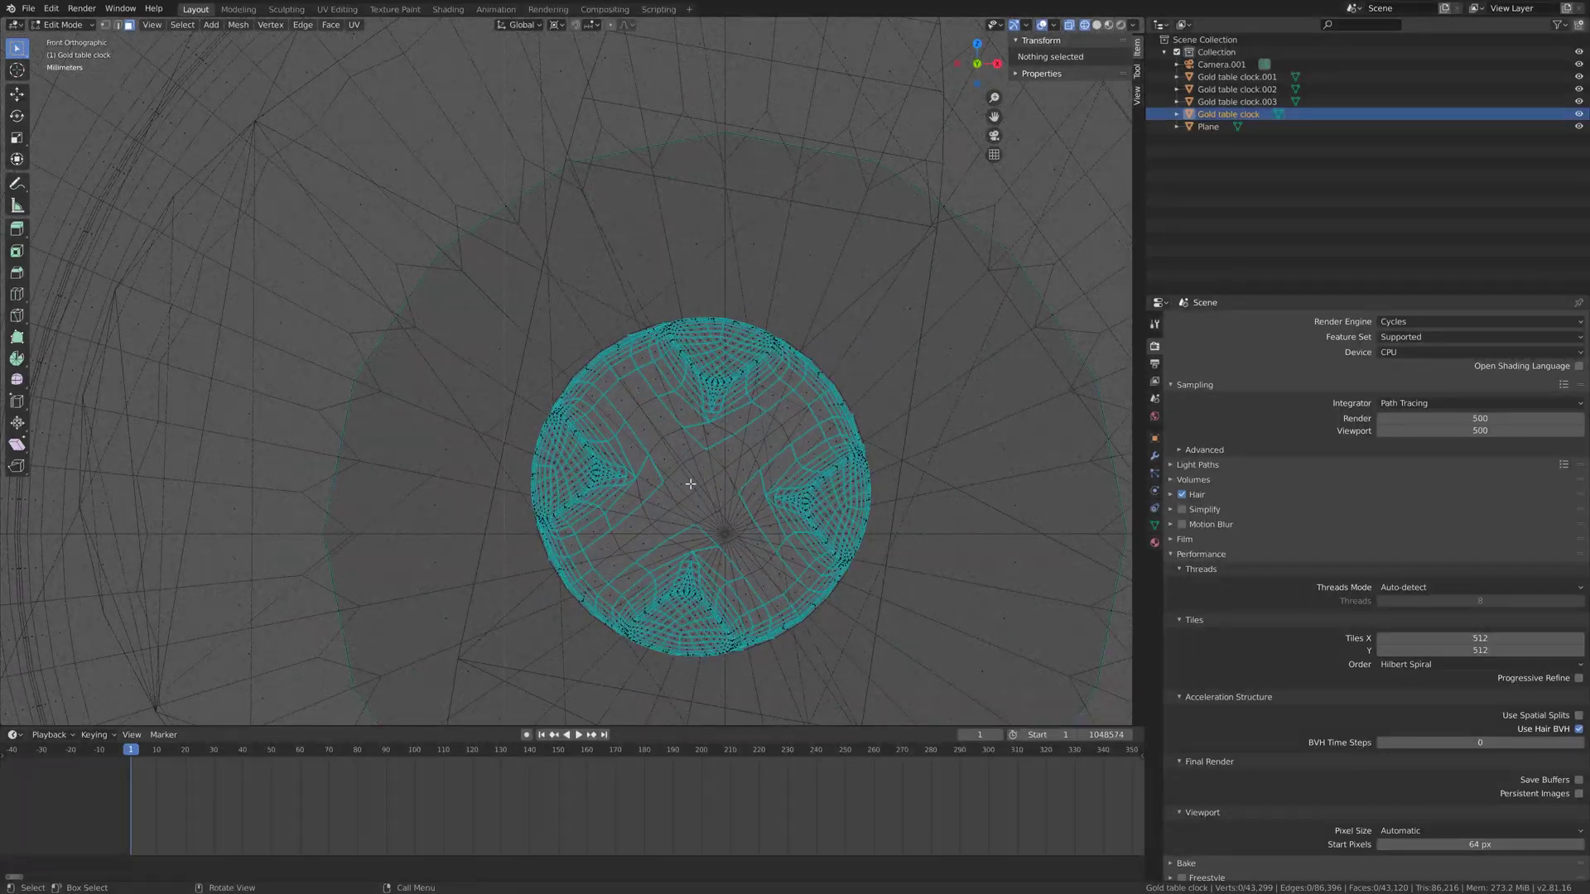
click(700, 477)
shift+click(703, 467)
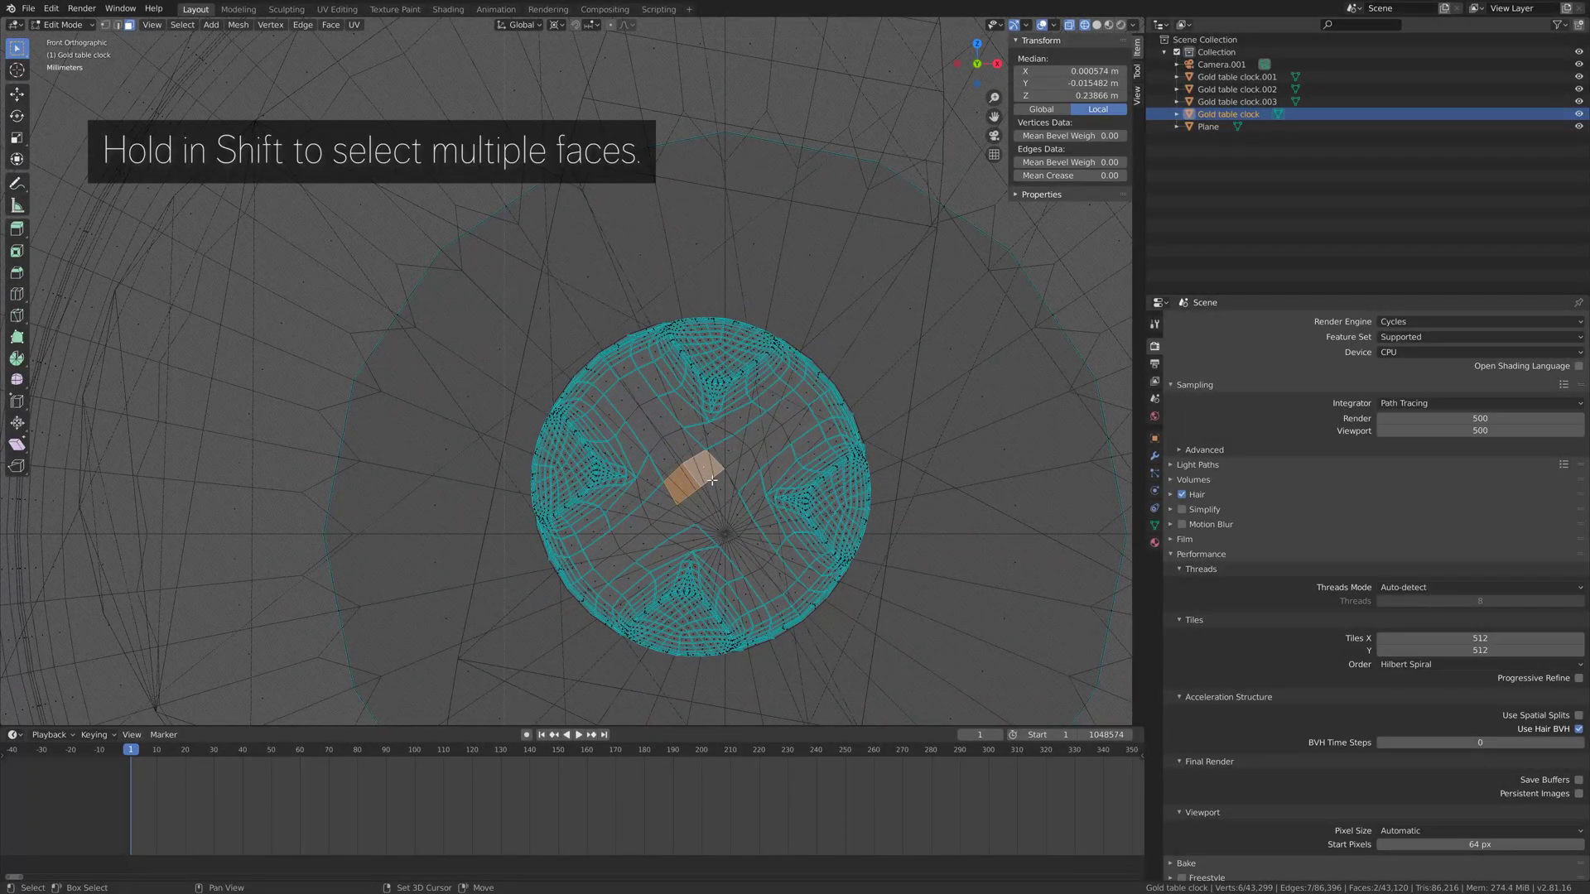
shift+click(717, 487)
shift+click(698, 506)
Switch to solid shading, snap the 3D cursor to the selected screw faces, and return to Object Mode
click(1096, 25)
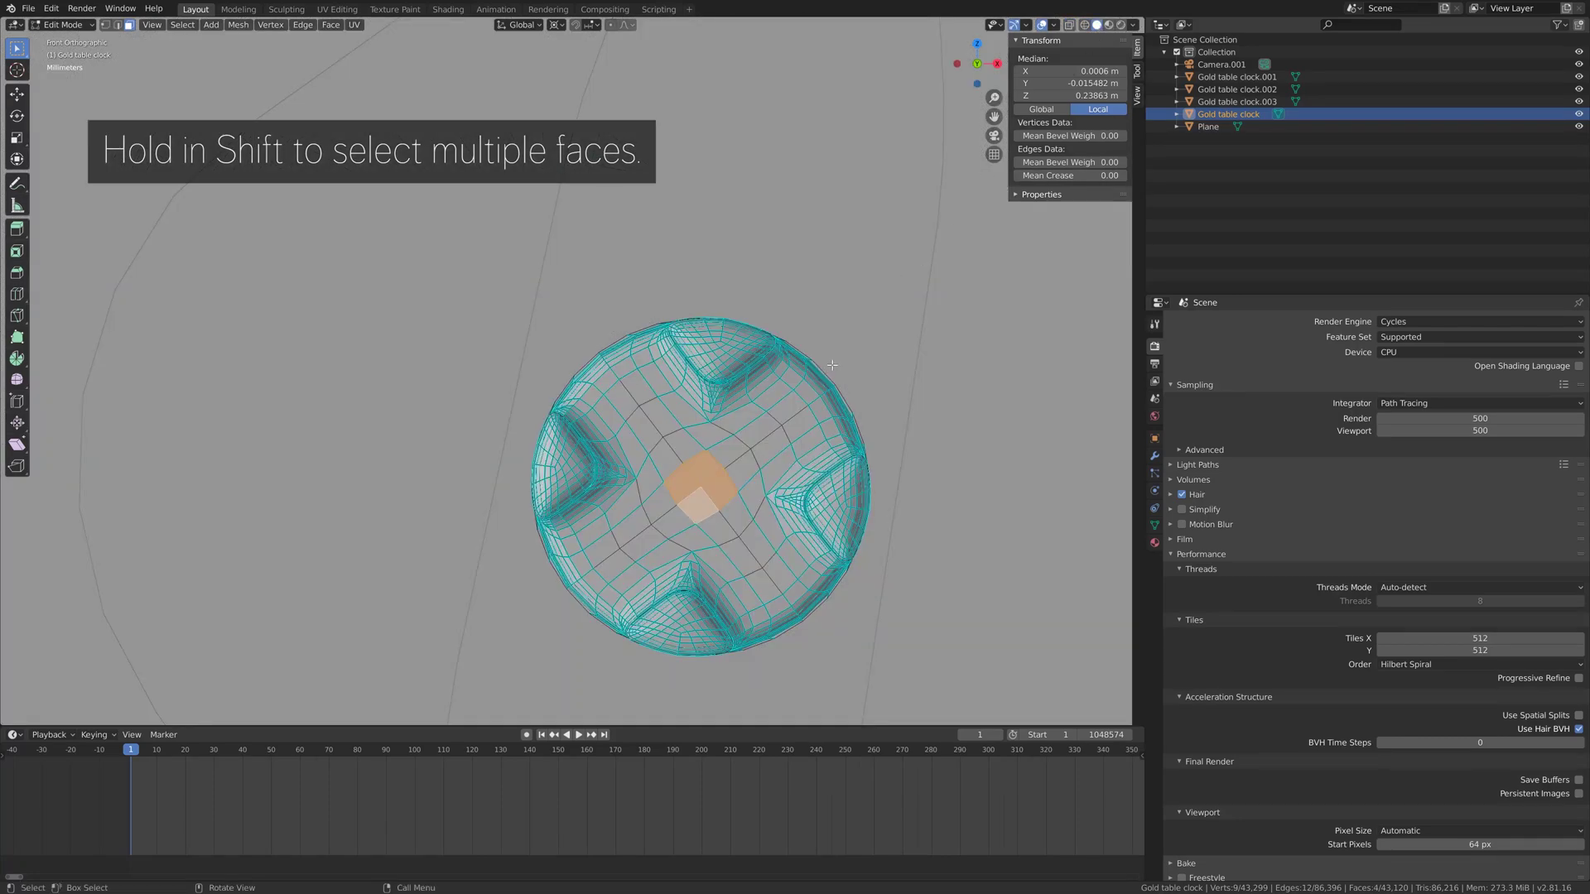
middle_drag(779, 397, 794, 379)
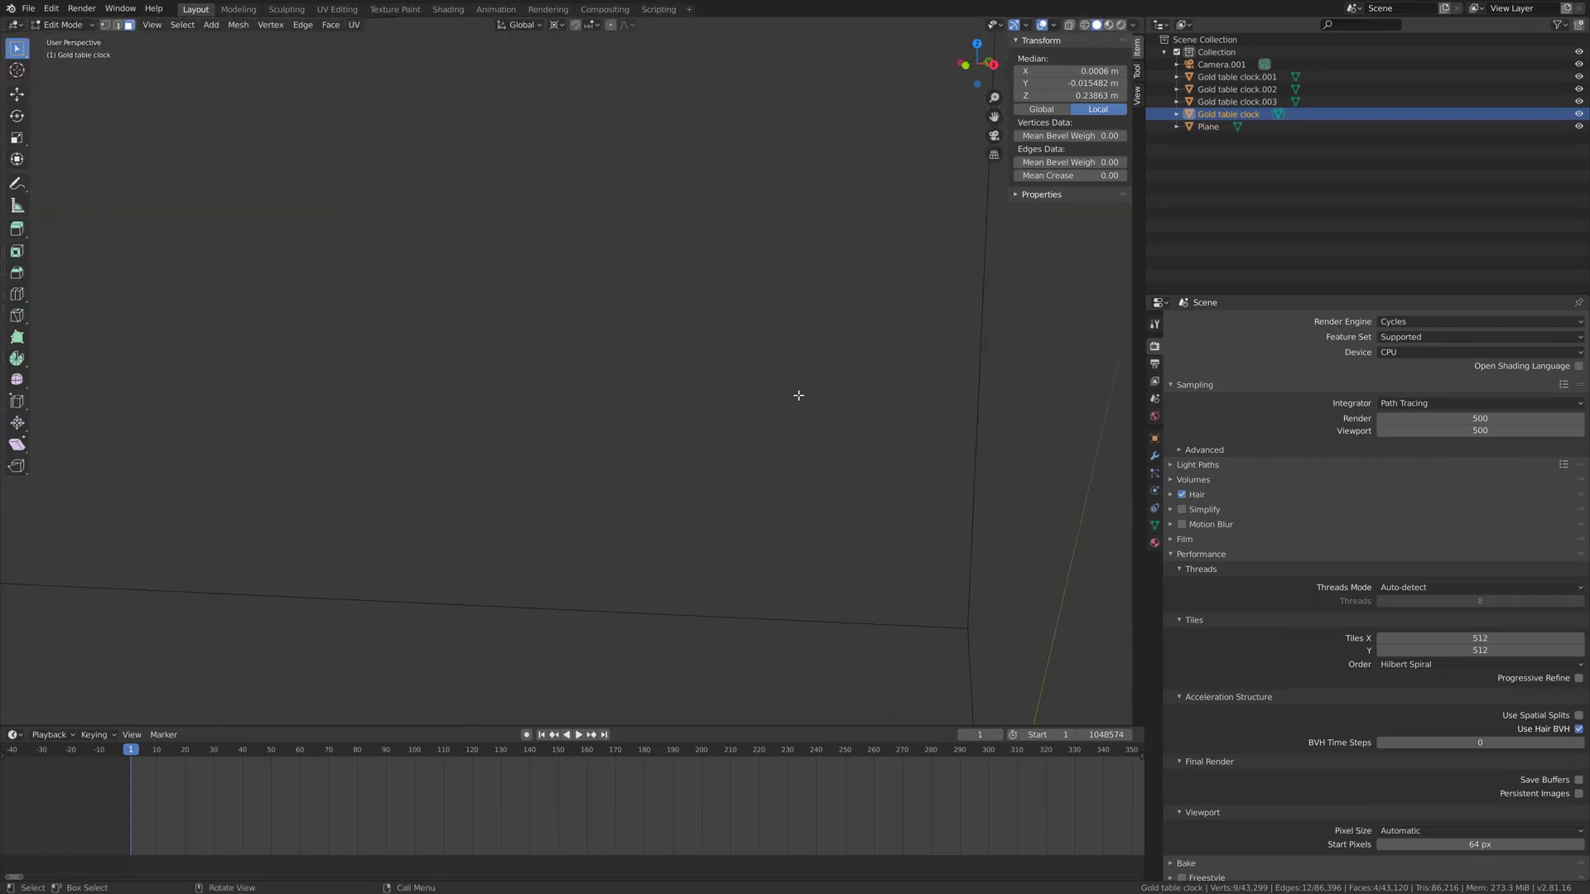
scroll(792, 401, down, 10)
mouse_move(702, 410)
middle_down()
mouse_move(795, 414)
mouse_move(719, 405)
middle_up()
scroll(781, 419, up, 8)
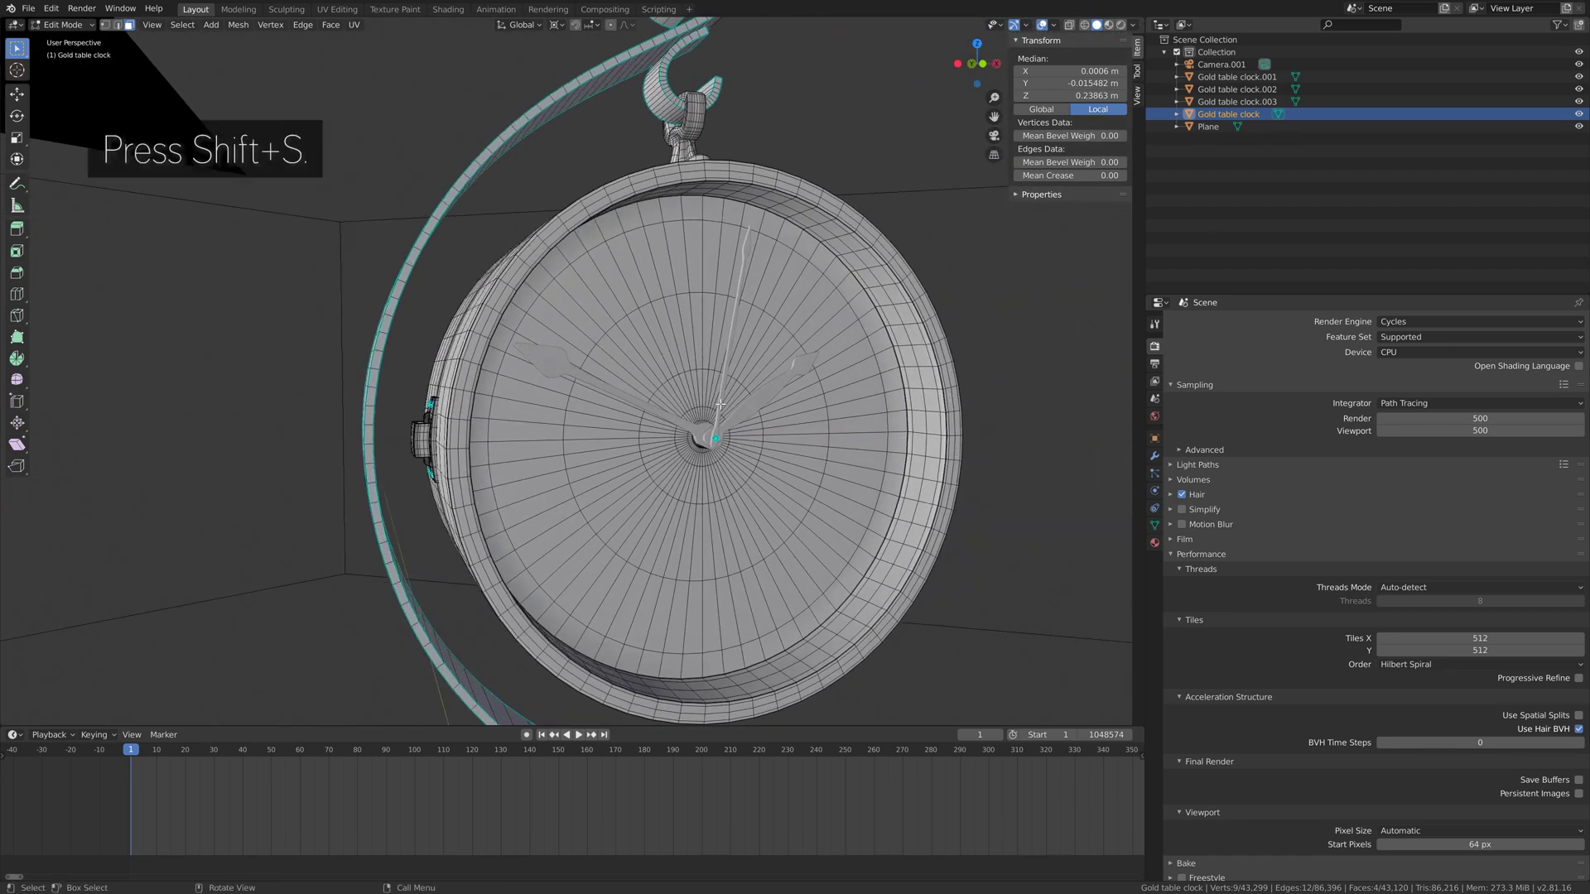
key(shift+s)
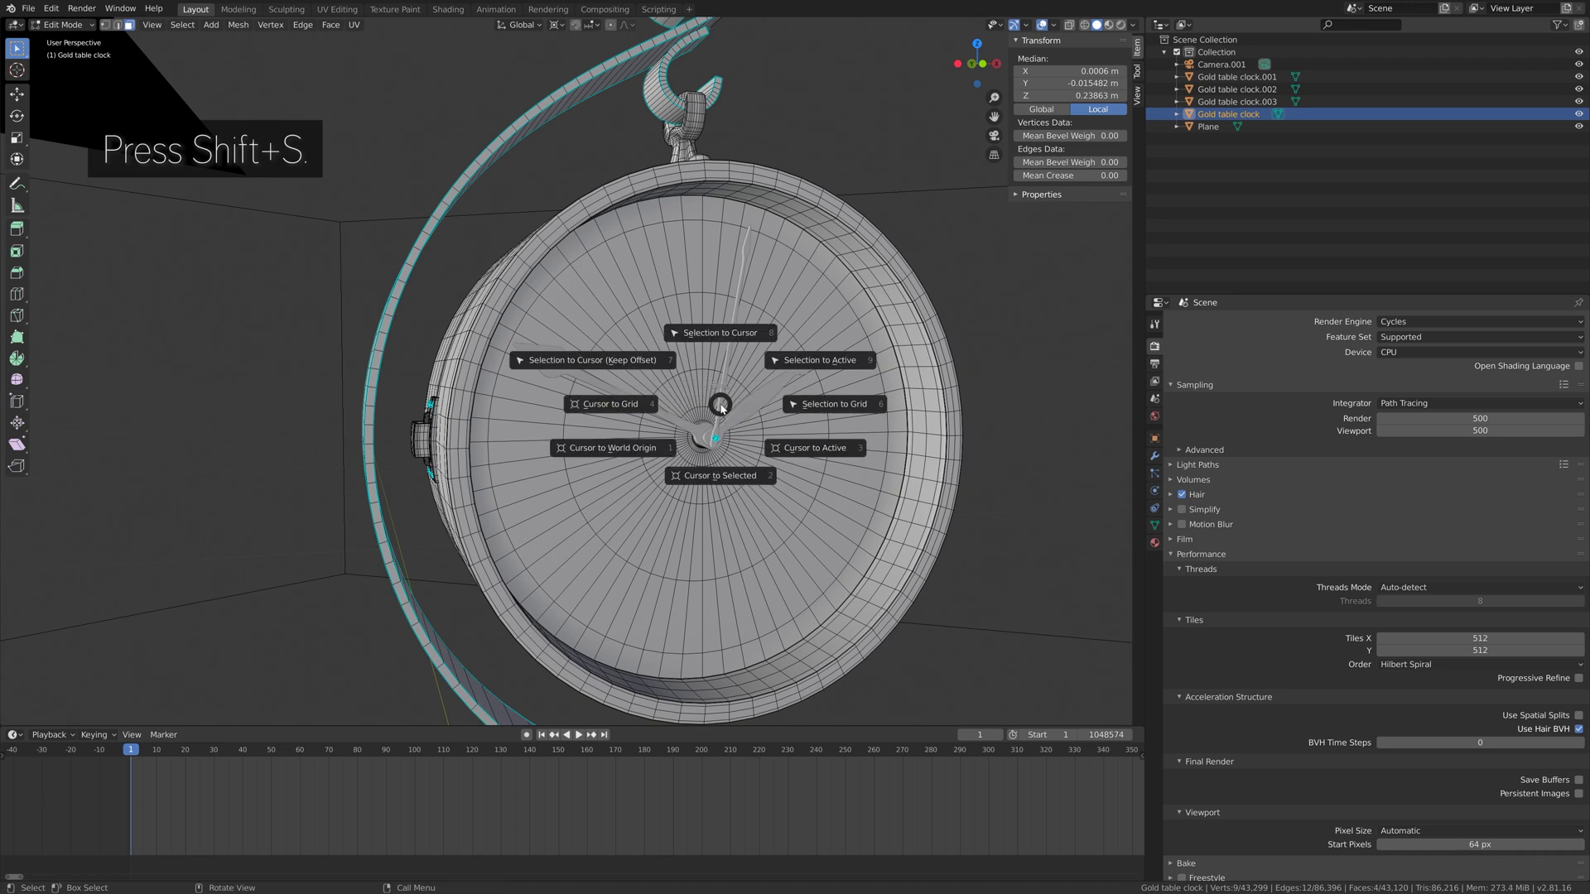
click(726, 475)
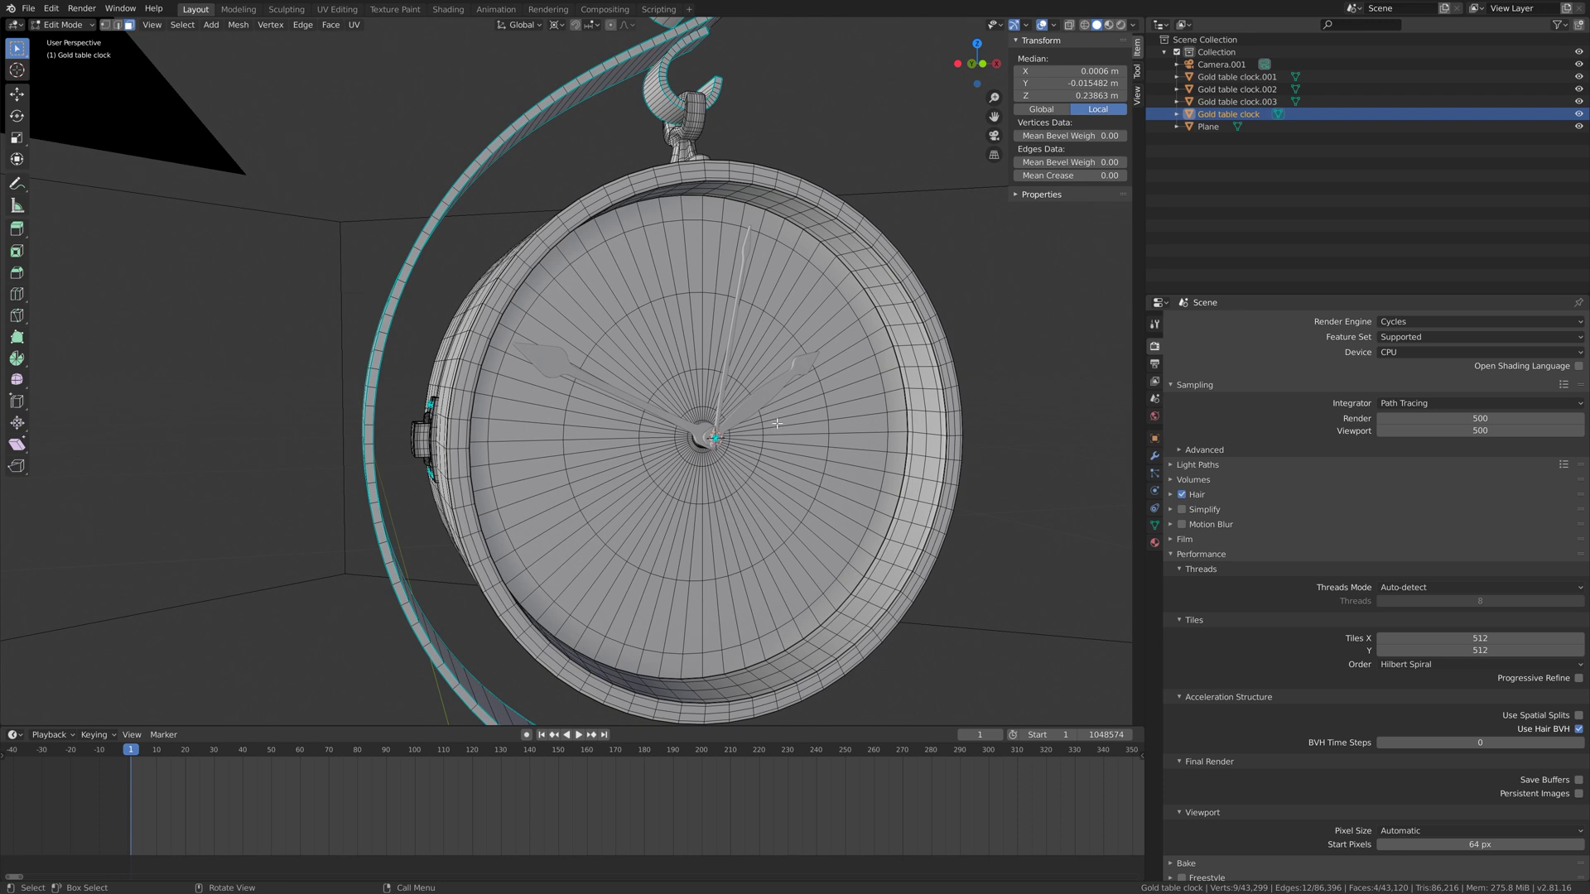
click(80, 25)
click(80, 38)
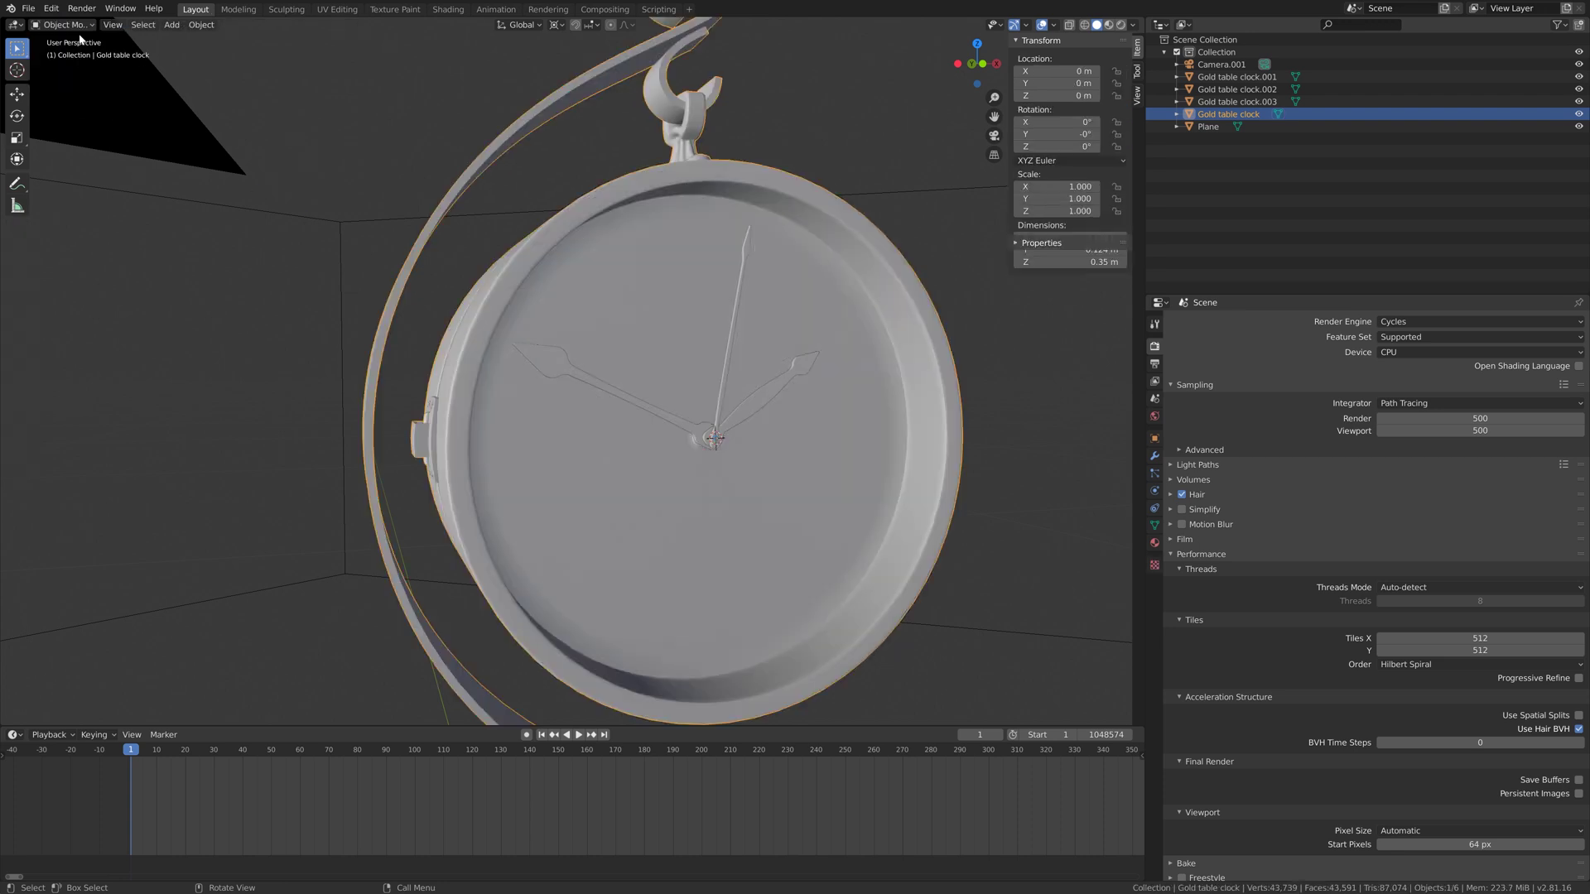
Set the hour hand's origin to the 3D cursor at the dial centre
click(780, 385)
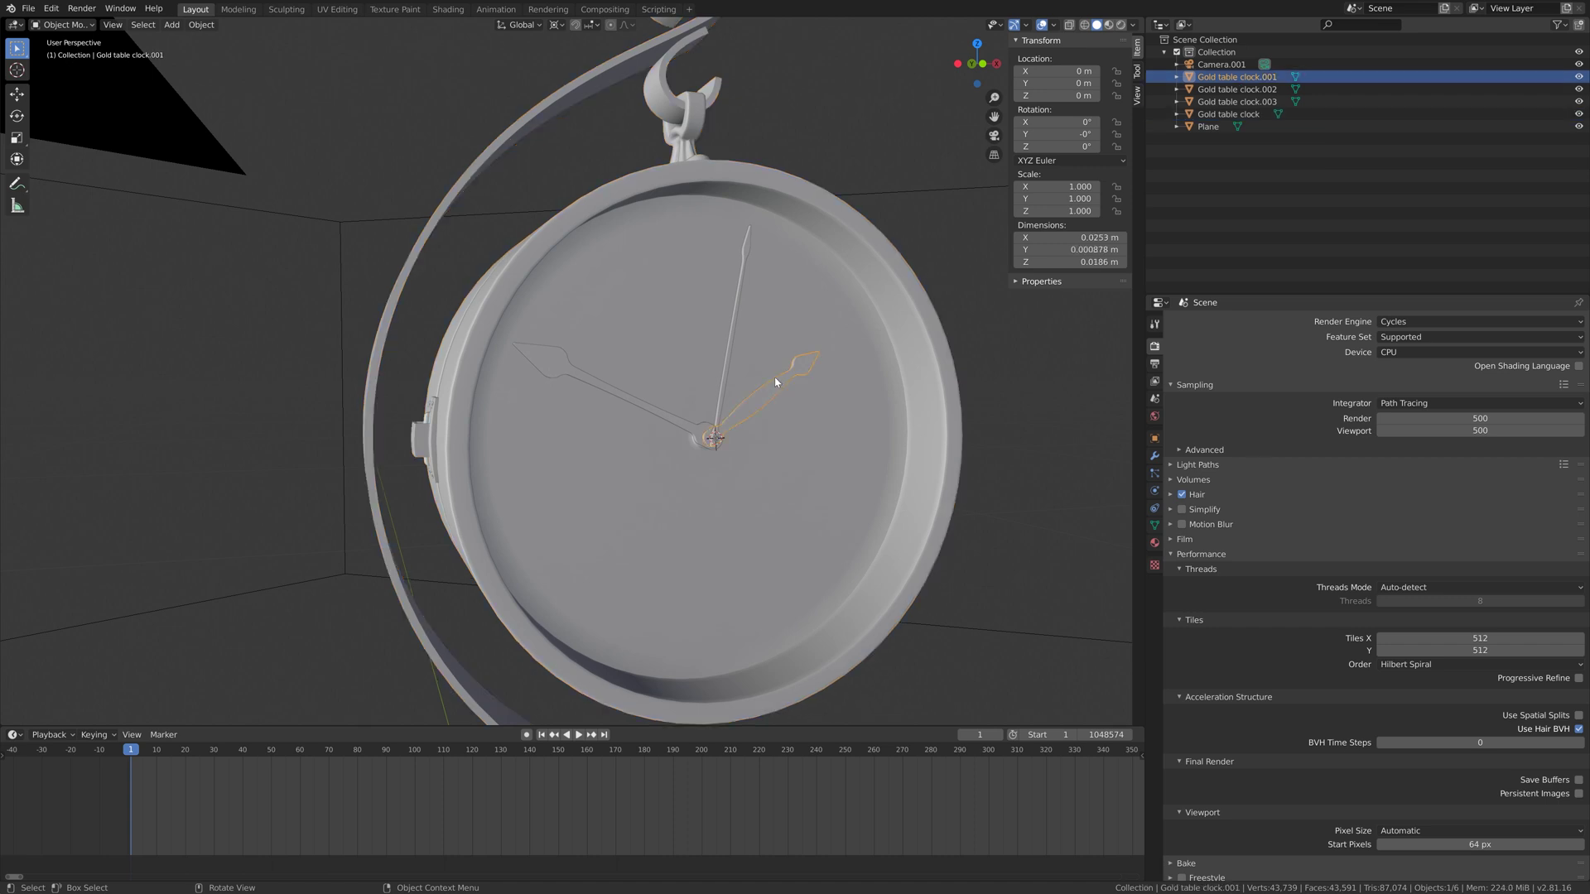
click(200, 25)
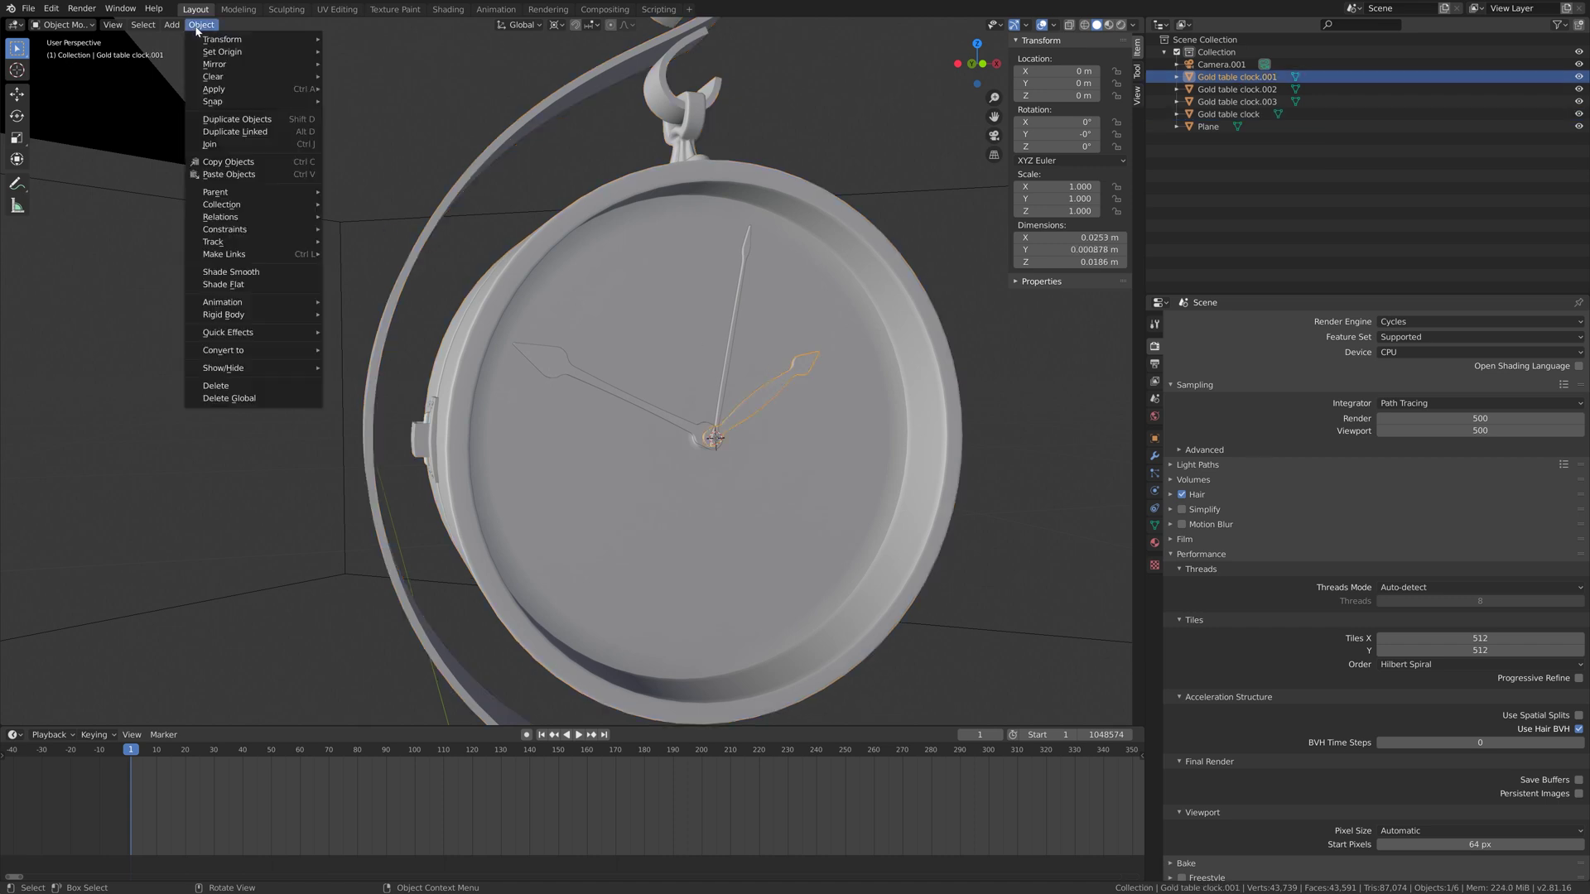
mouse_move(200, 53)
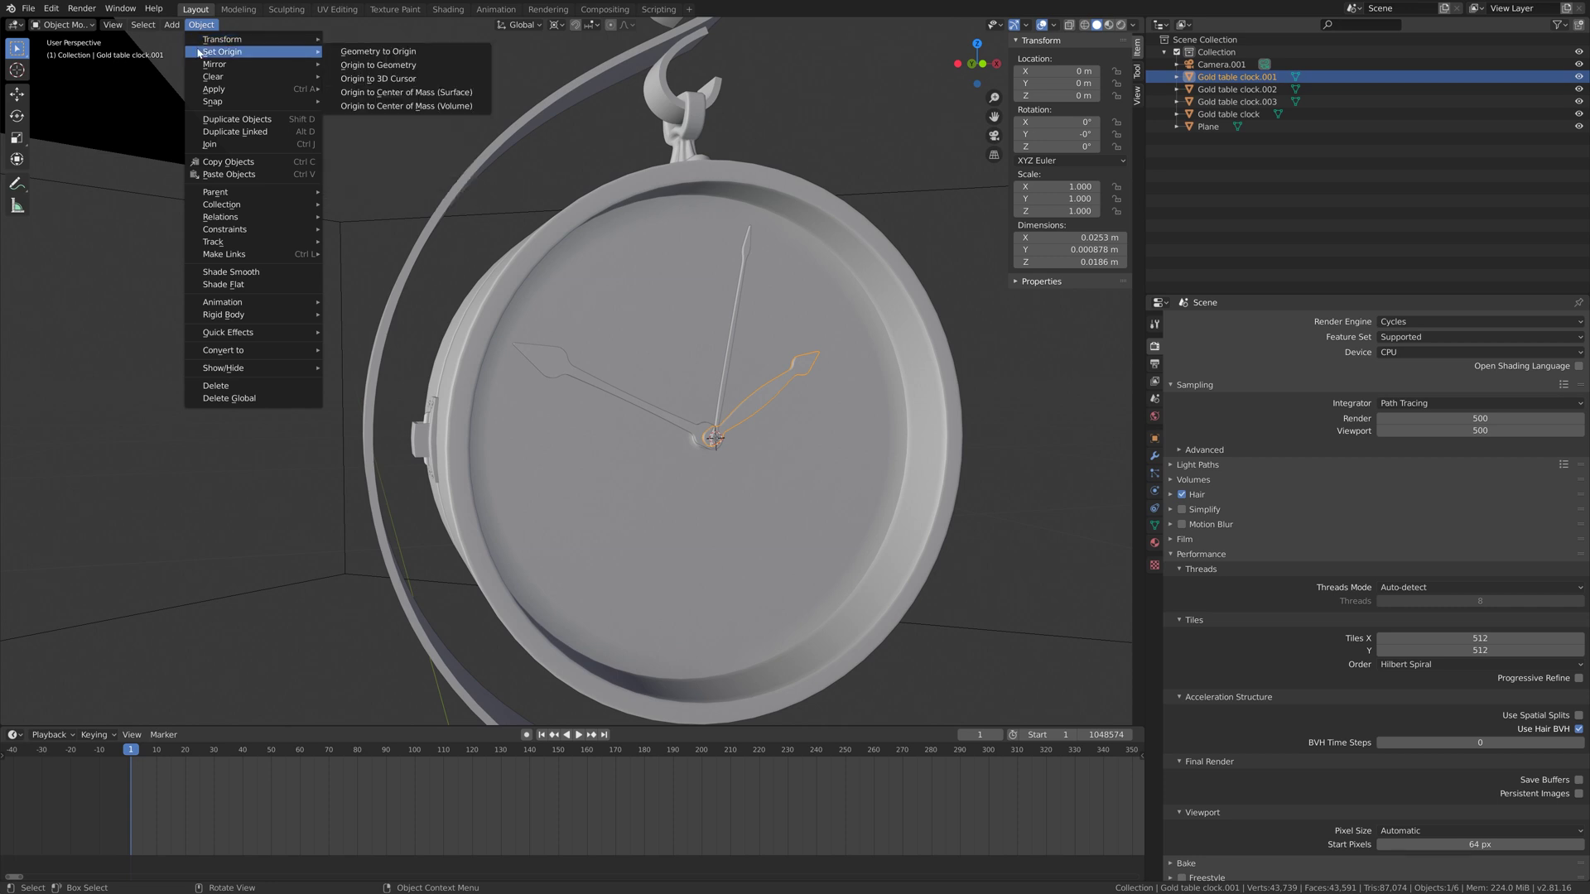
click(373, 79)
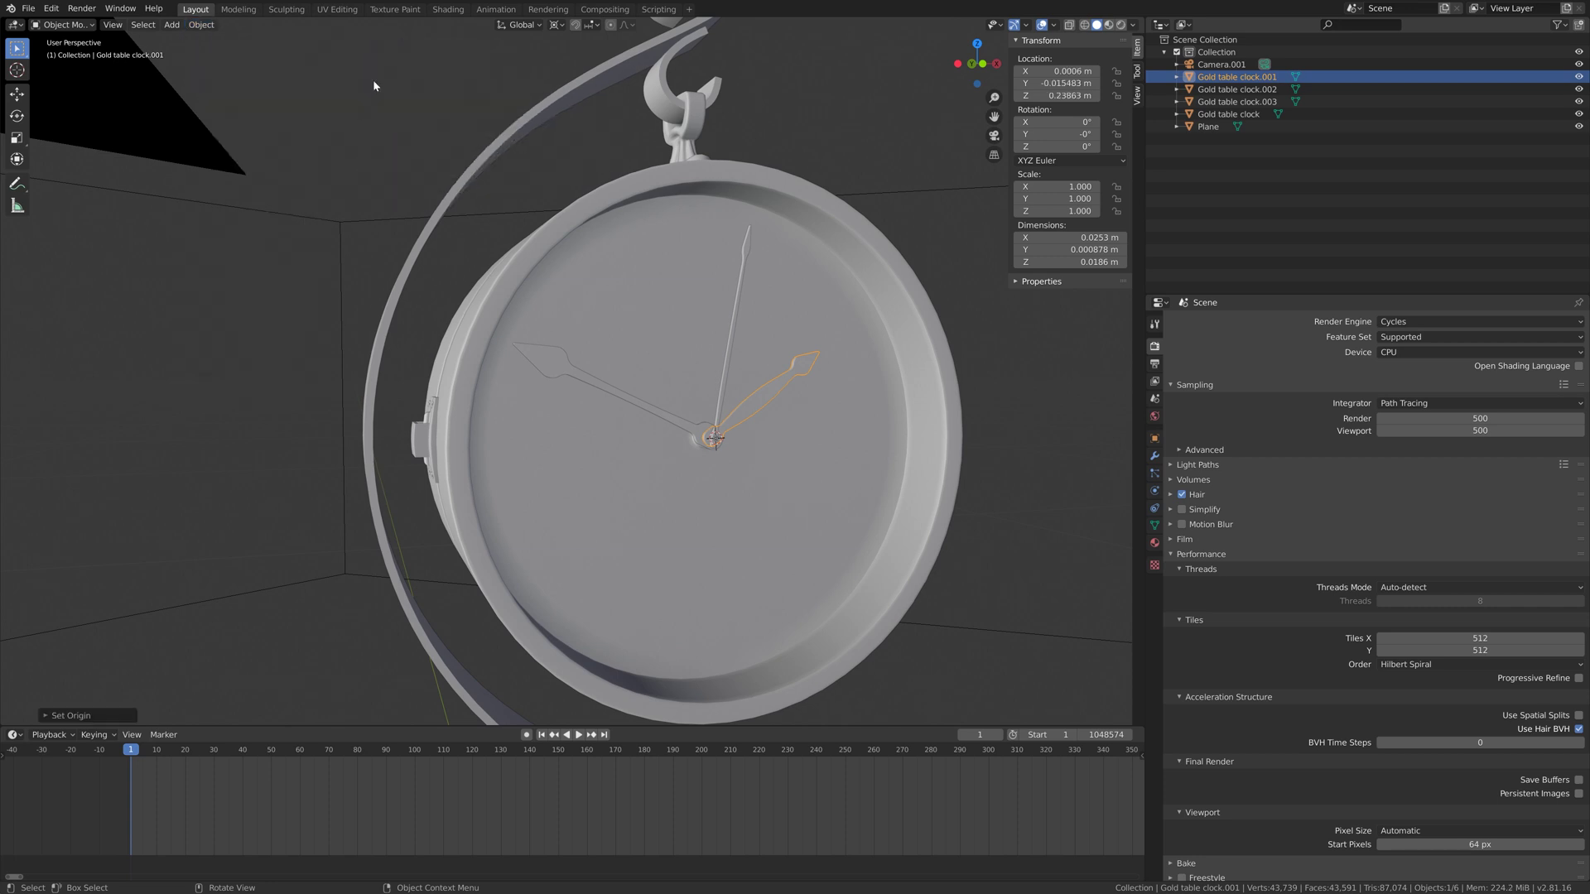
Select the second and minute hands together and set both origins to the 3D cursor
click(747, 253)
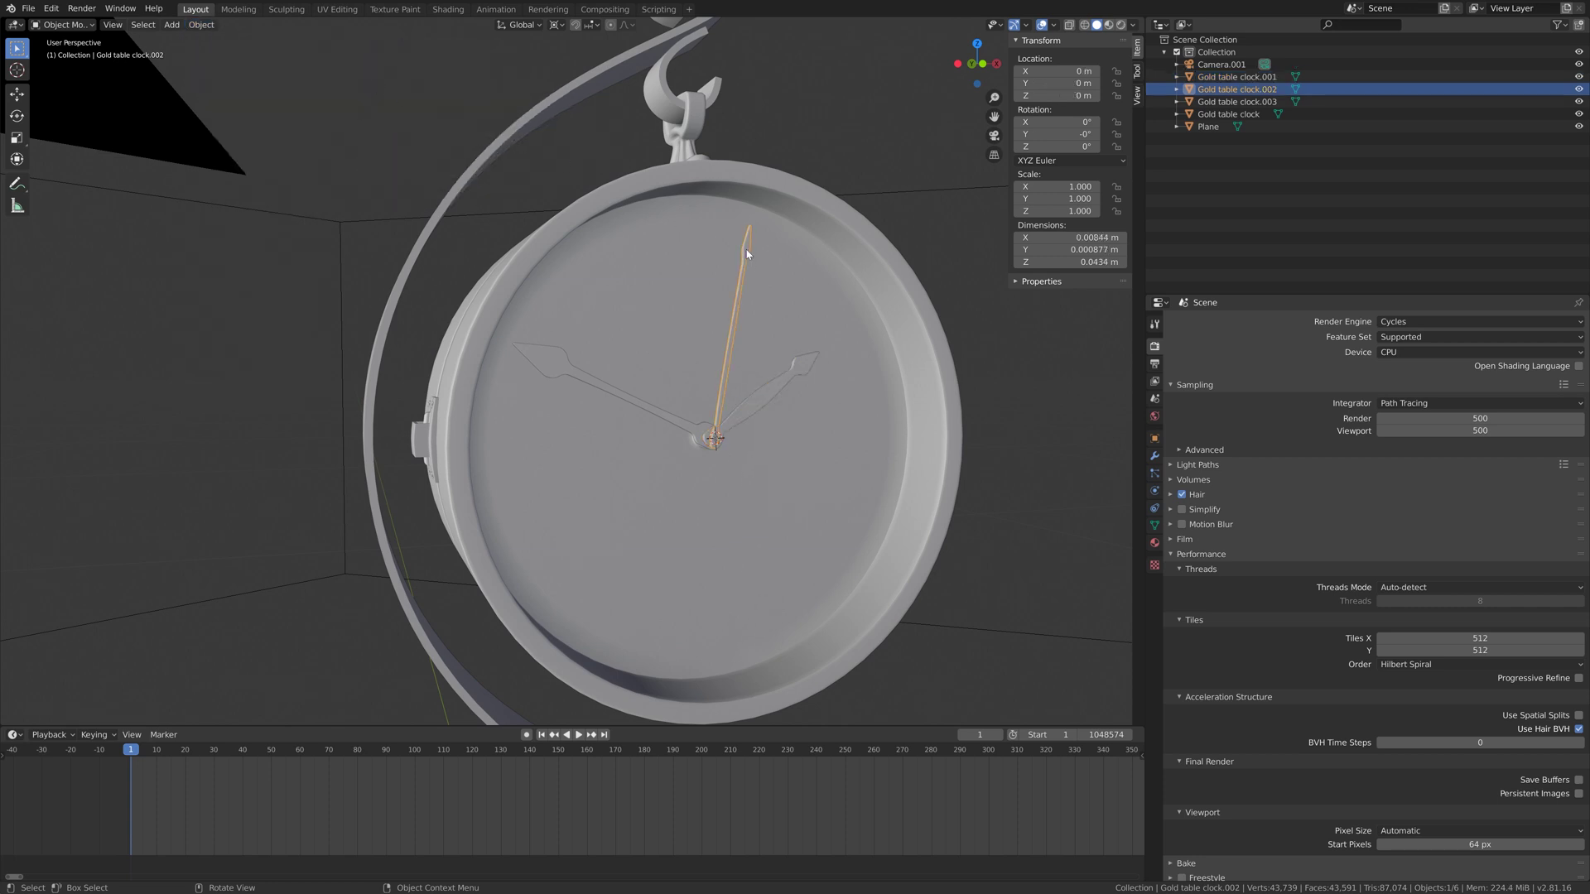
shift+click(559, 356)
click(202, 24)
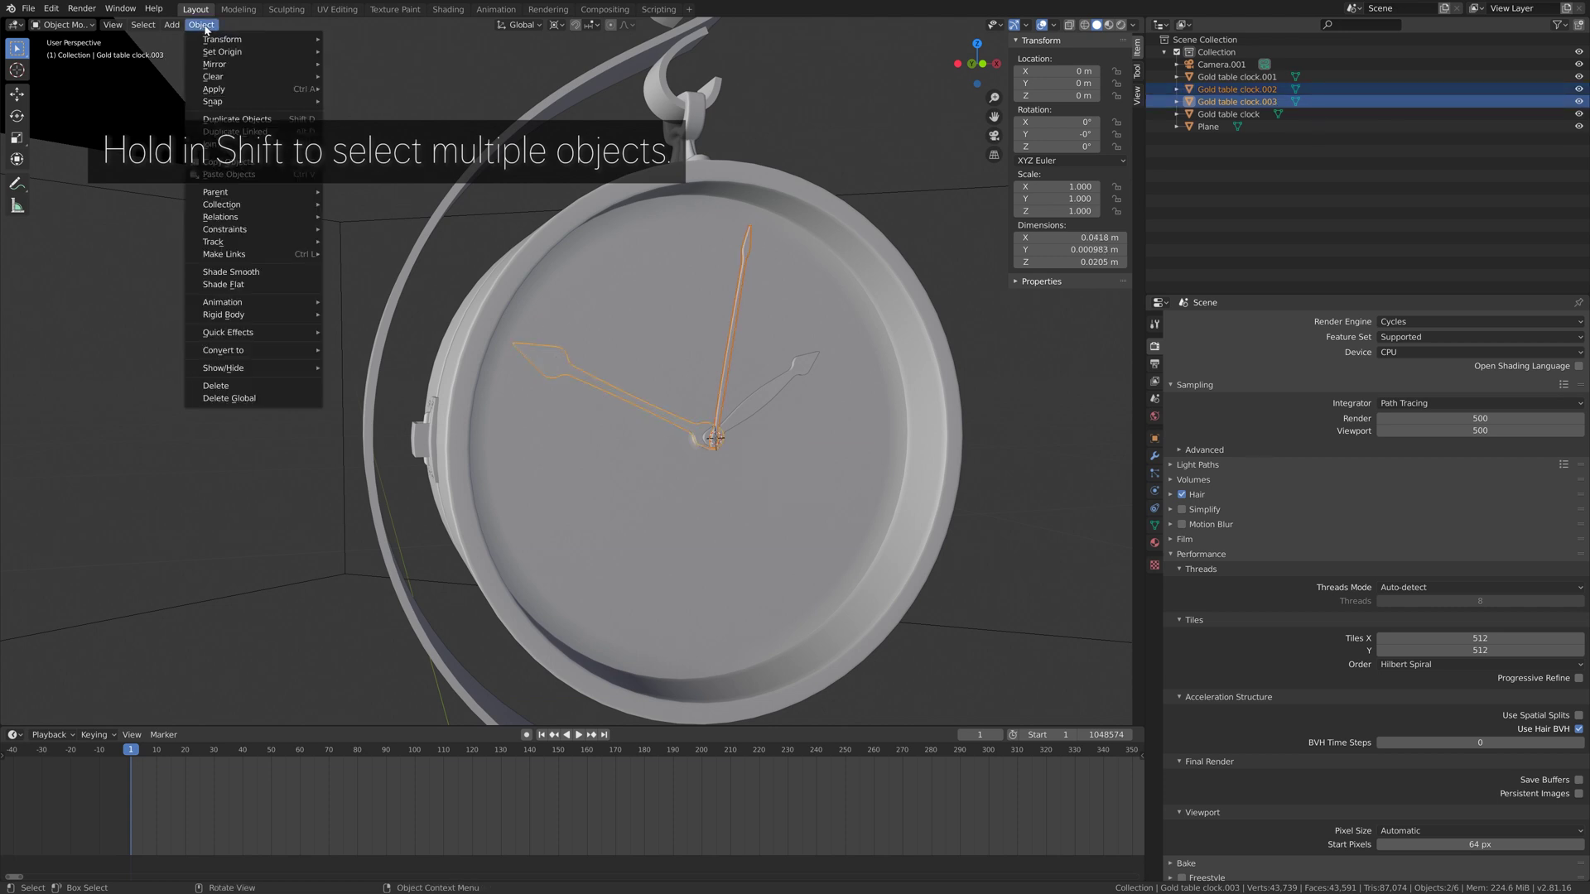
mouse_move(216, 53)
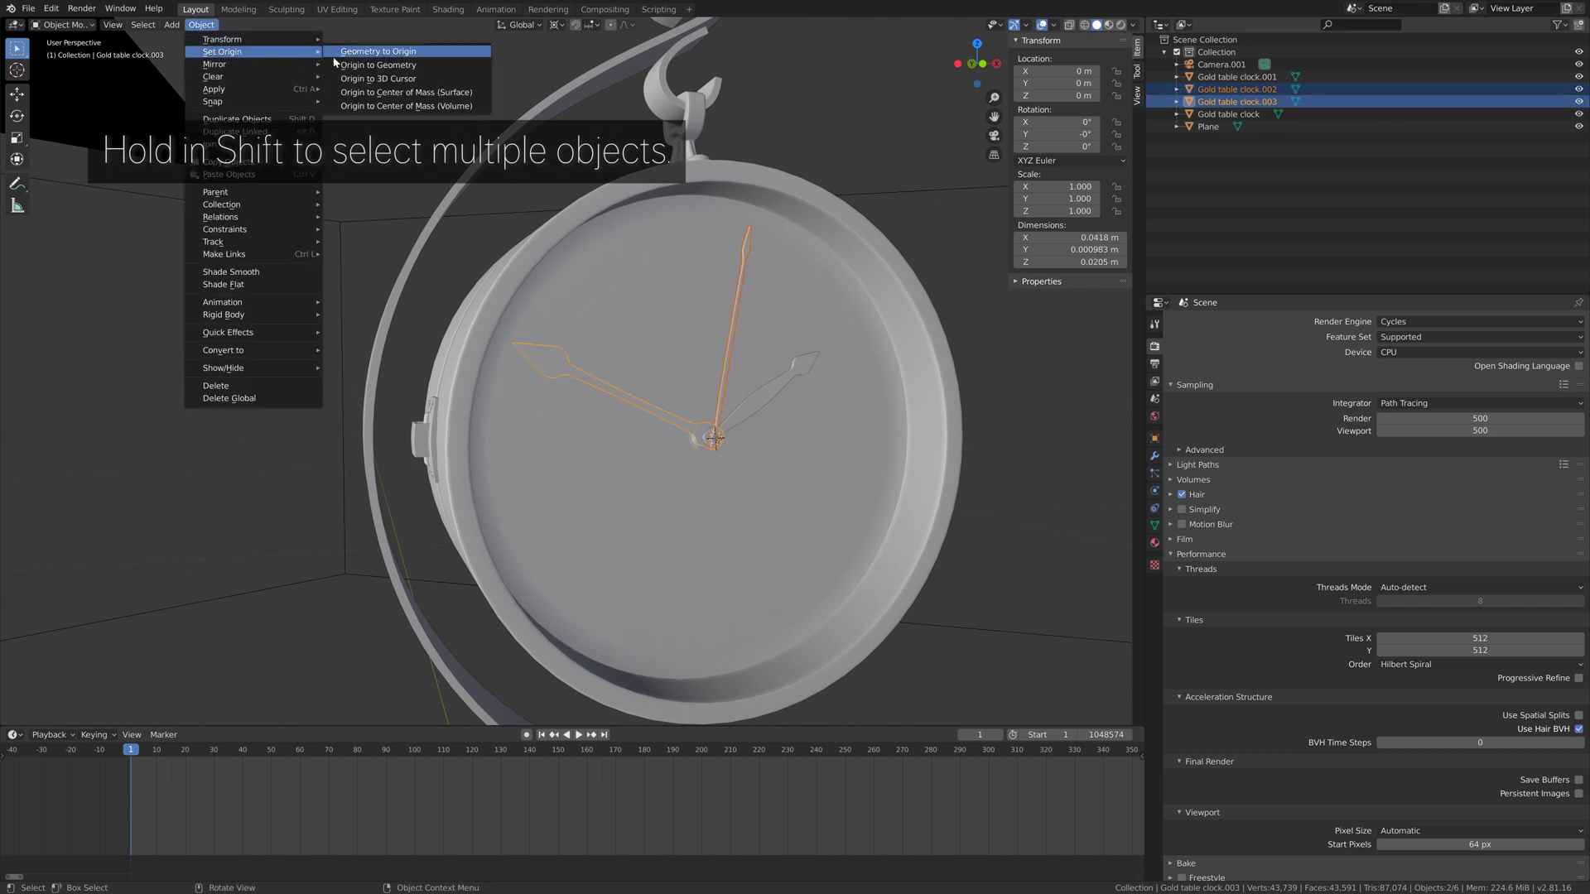
click(387, 80)
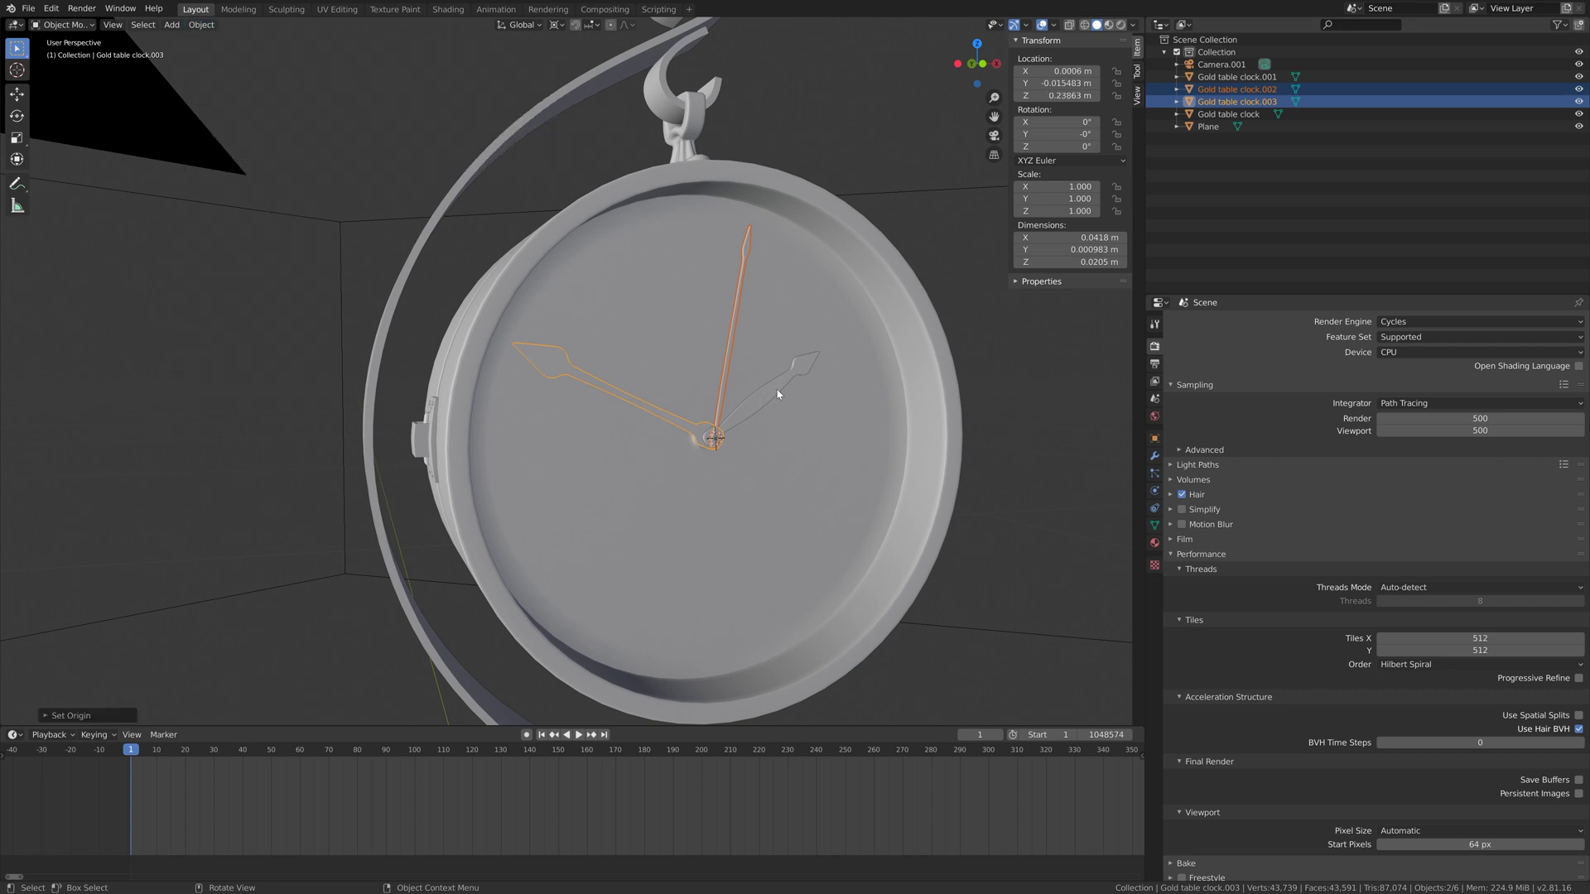
Test-rotate the hour, second and minute hands in turn about the global Y axis, cancelling each rotation
middle_drag(777, 394, 770, 399)
click(527, 352)
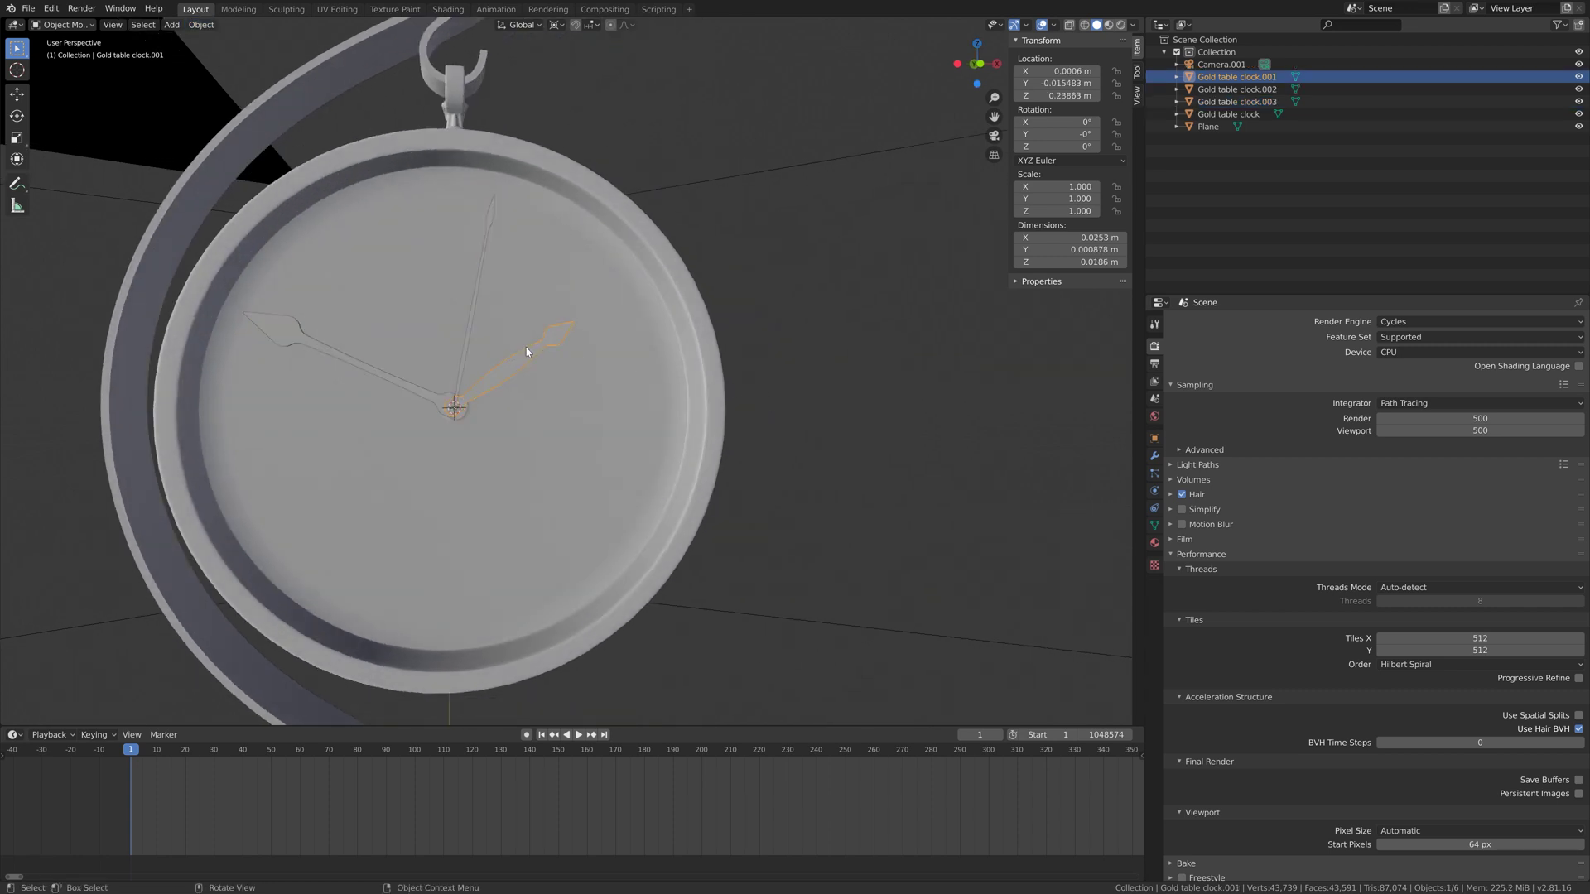
key(r)
key(y)
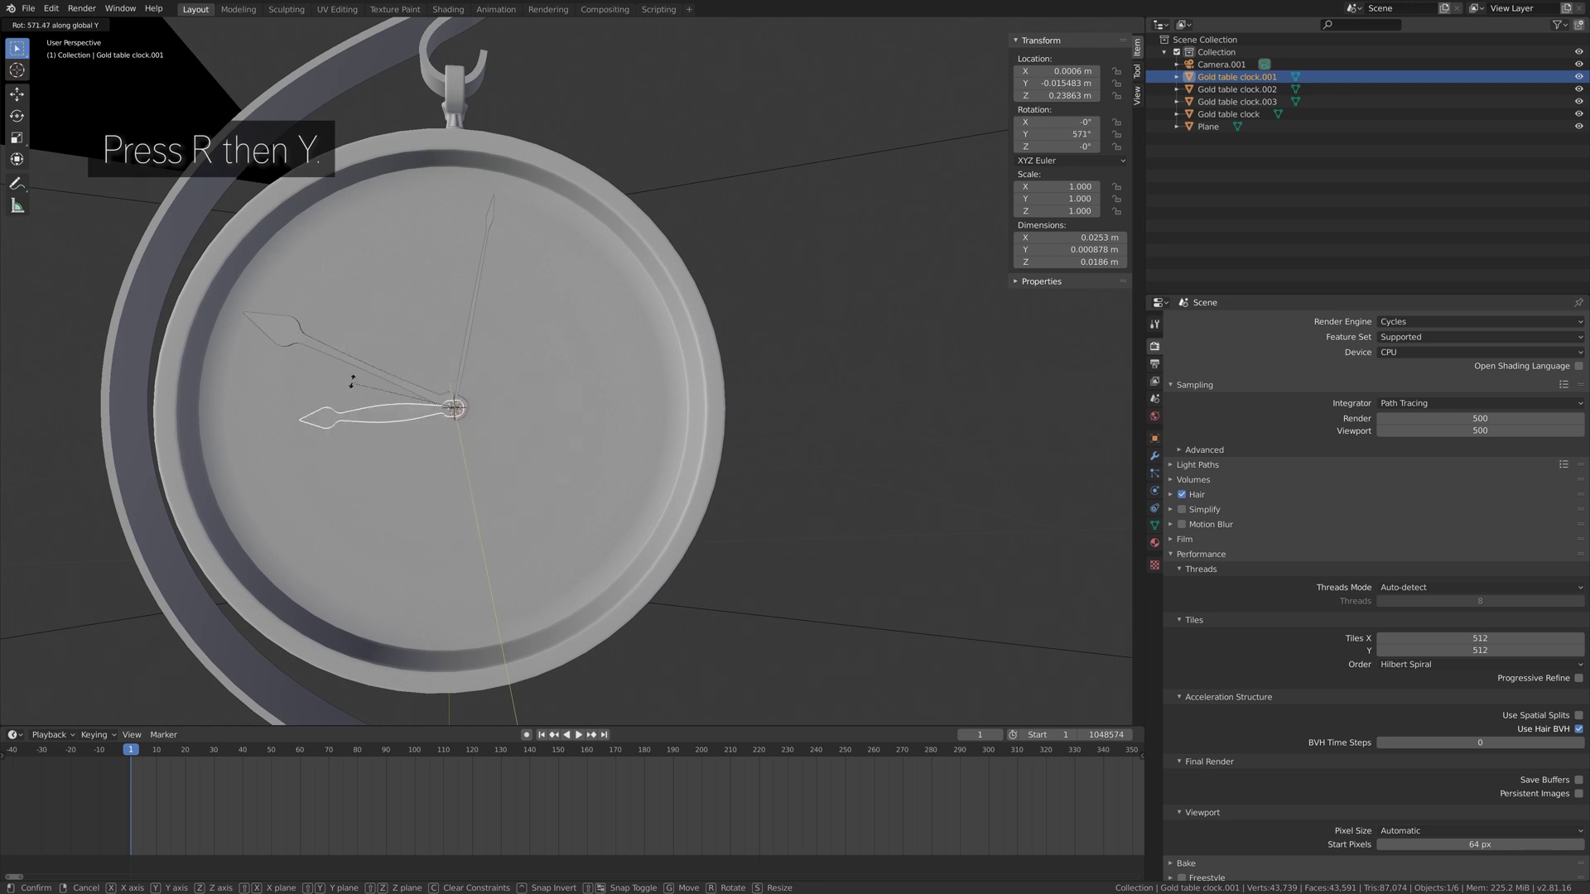
key(Escape)
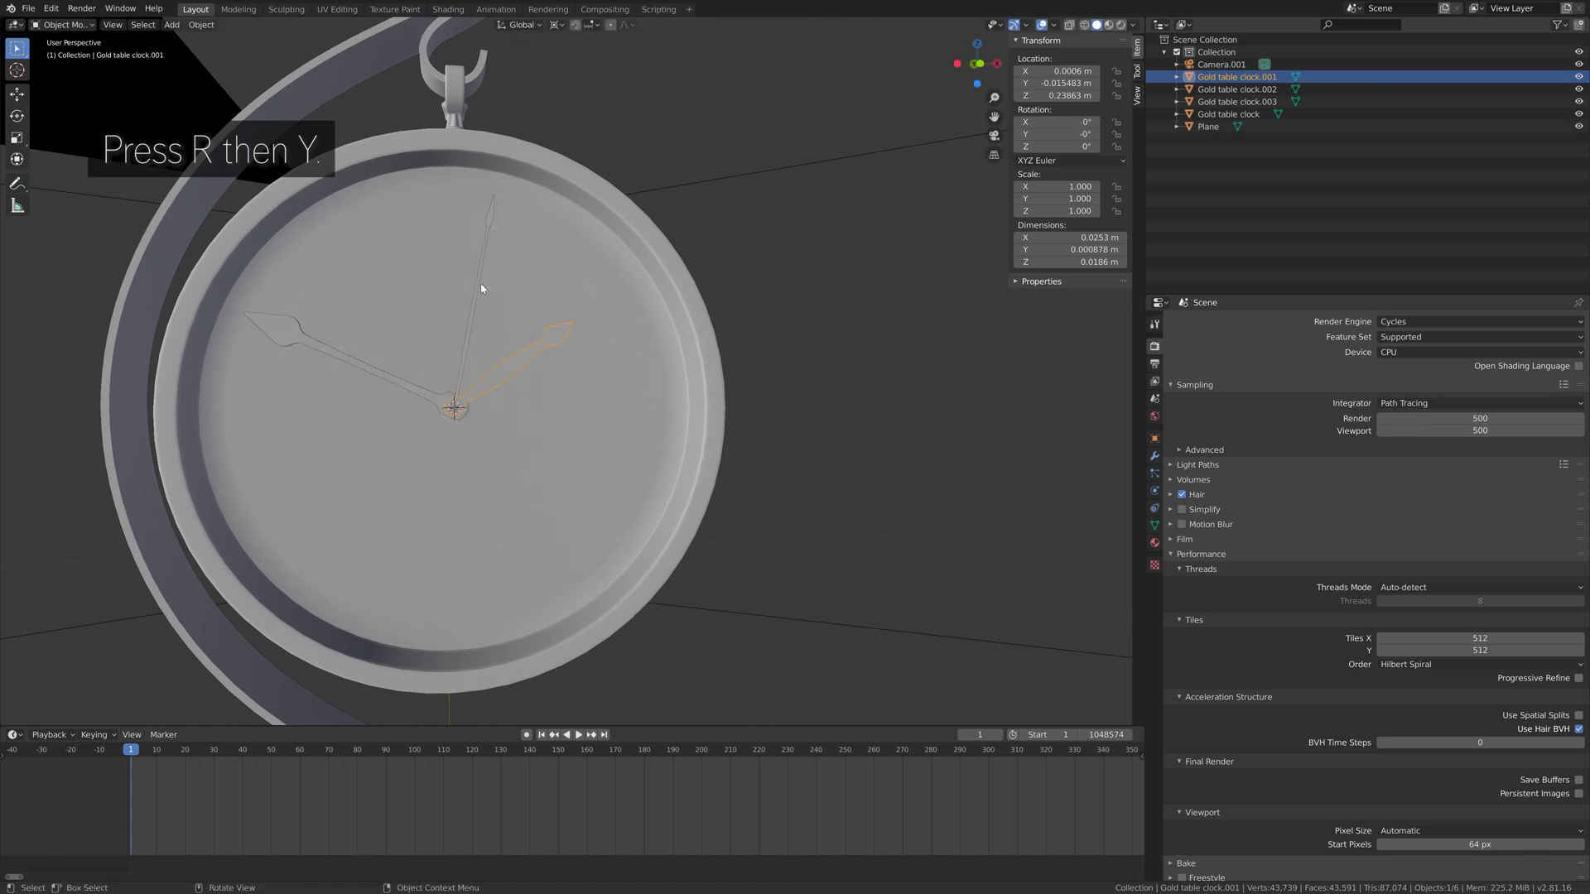
click(481, 280)
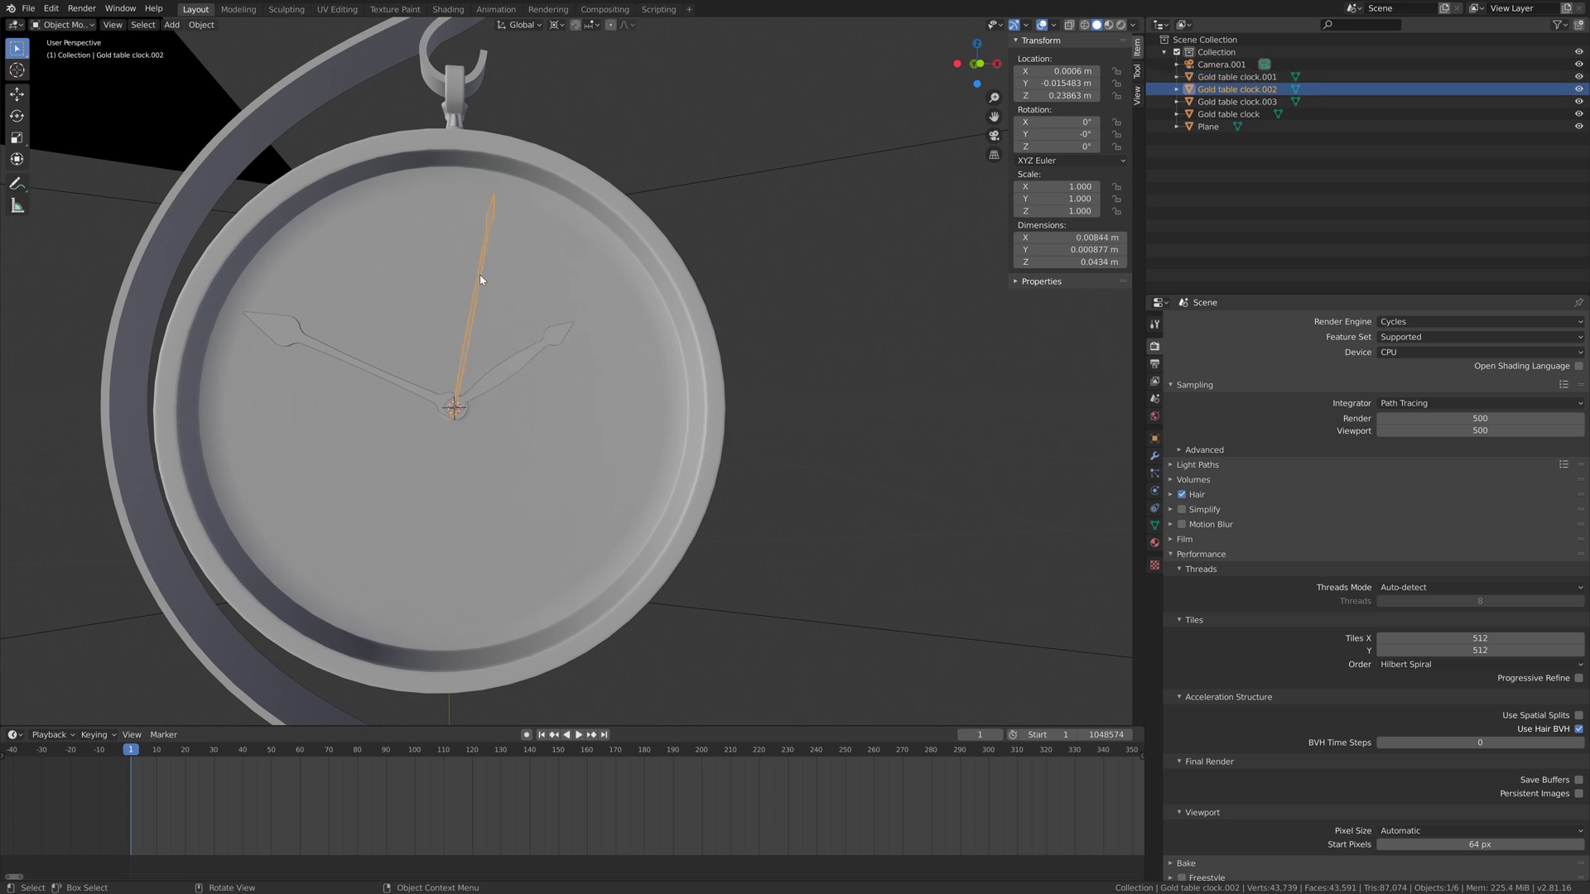
key(r)
key(y)
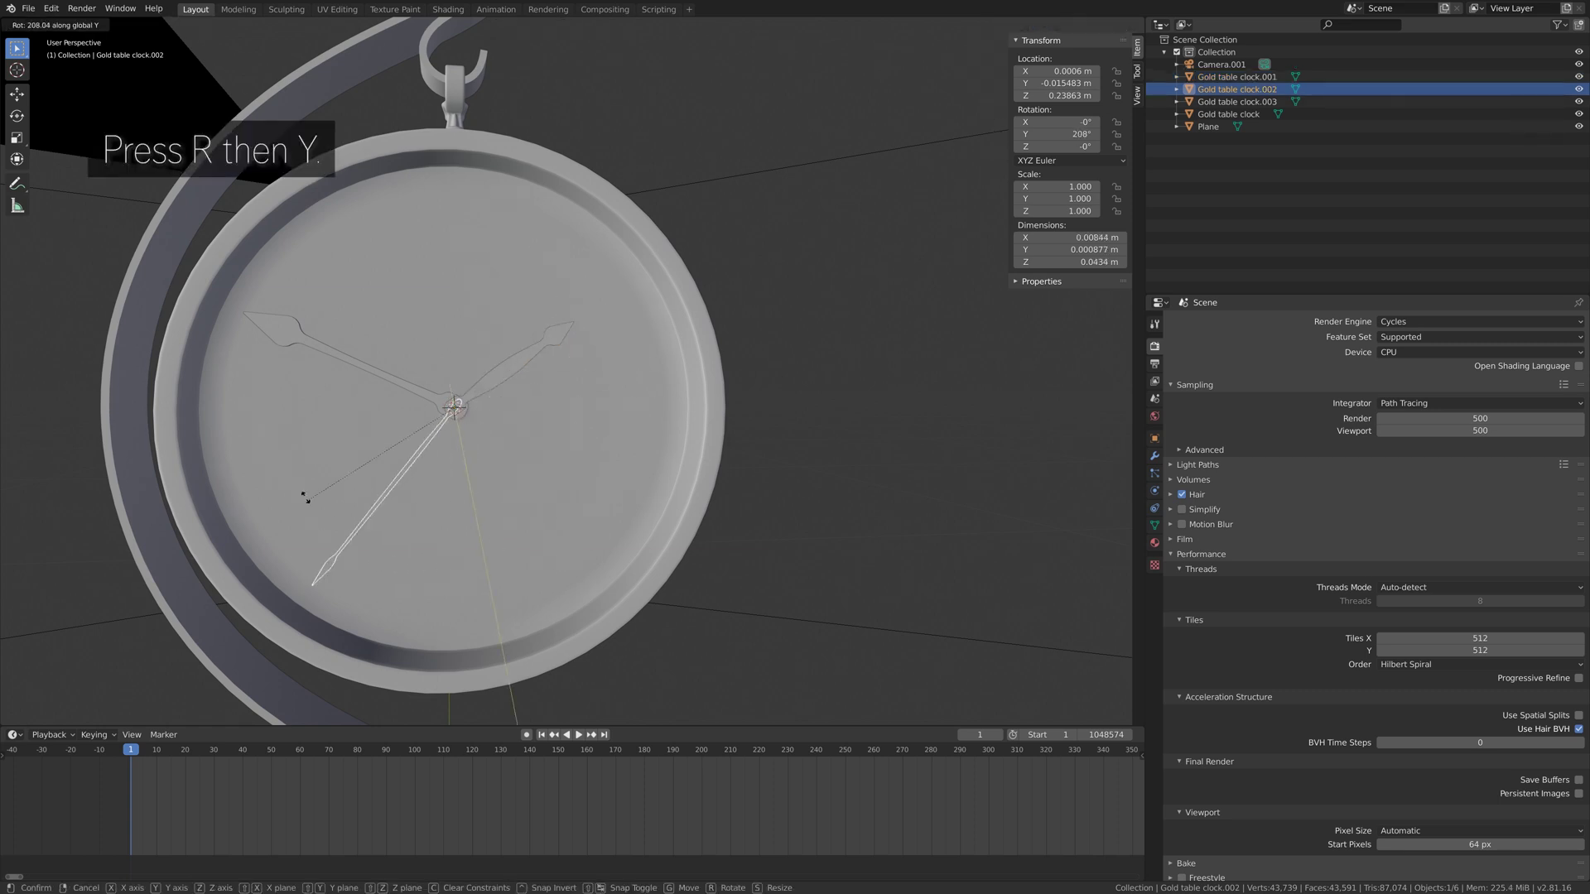
key(Escape)
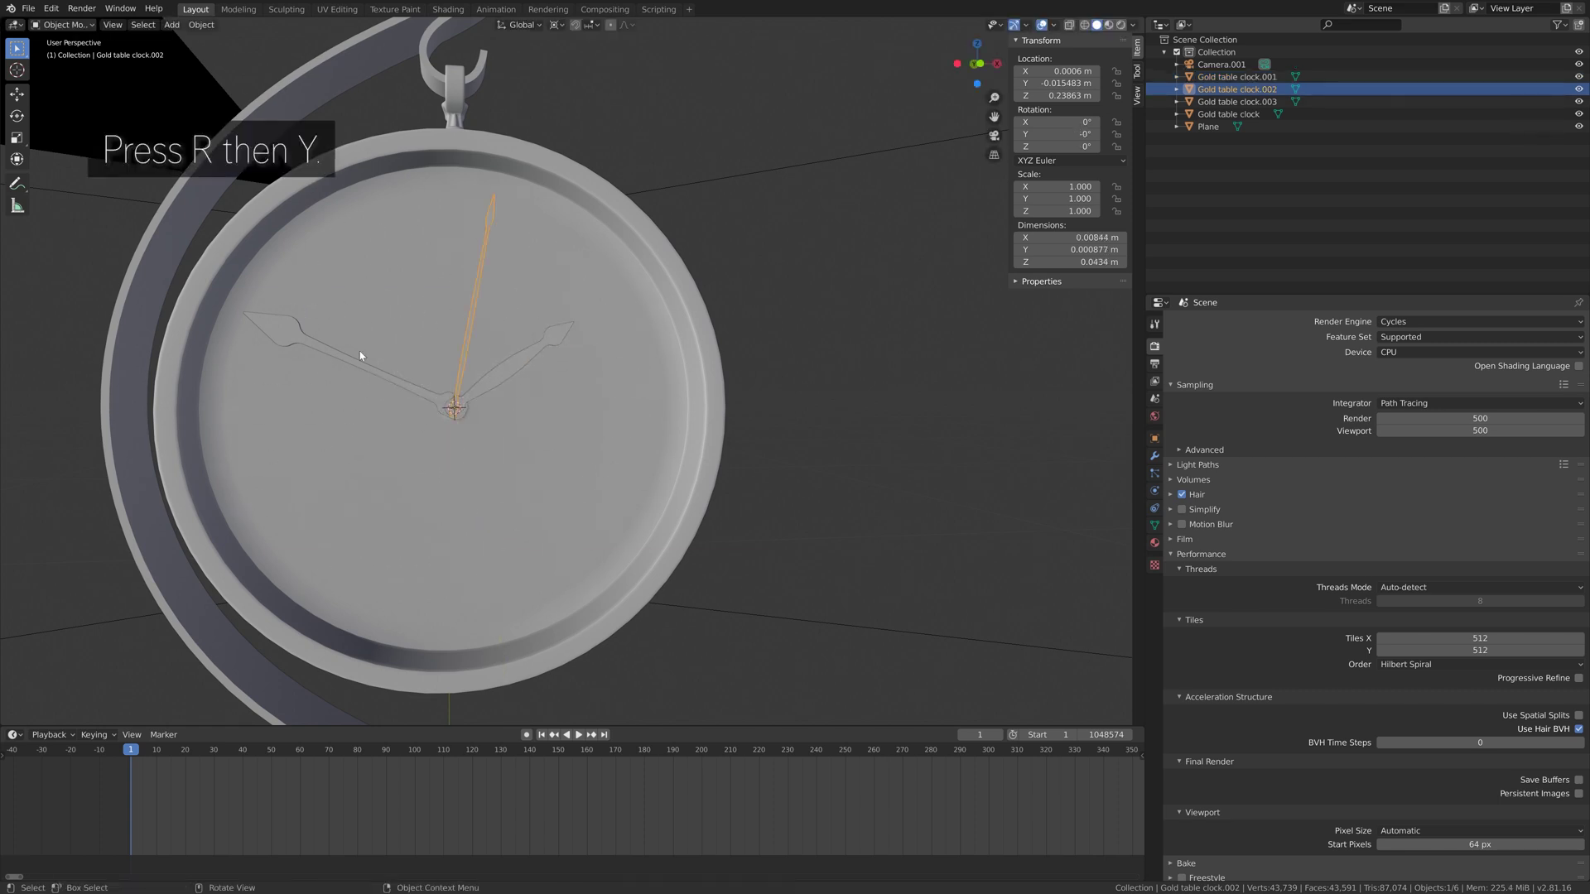
click(300, 340)
key(r)
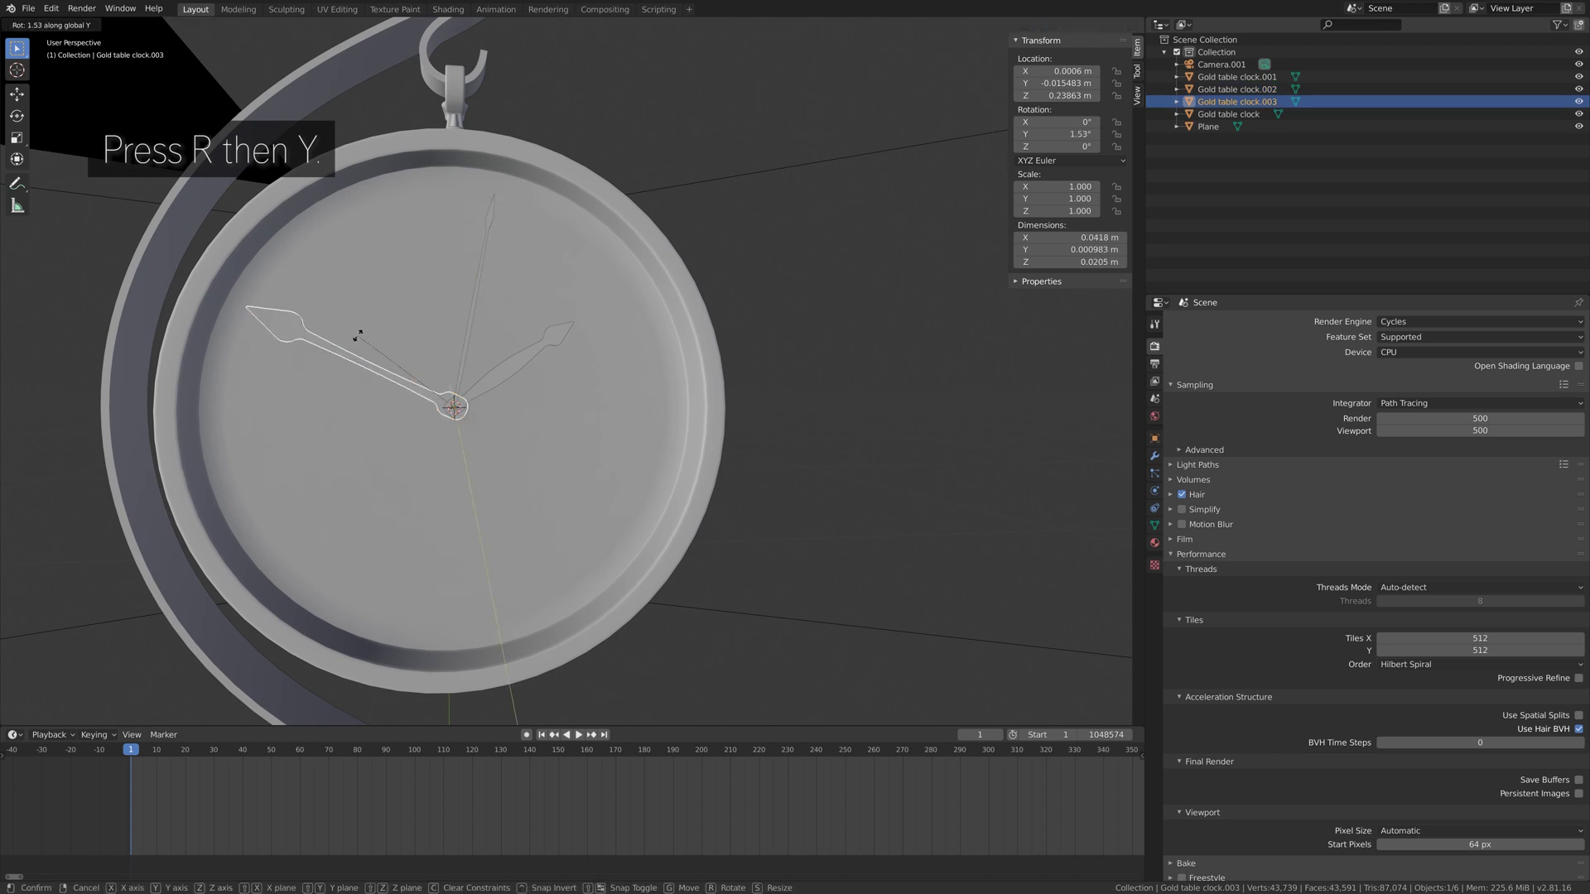
key(y)
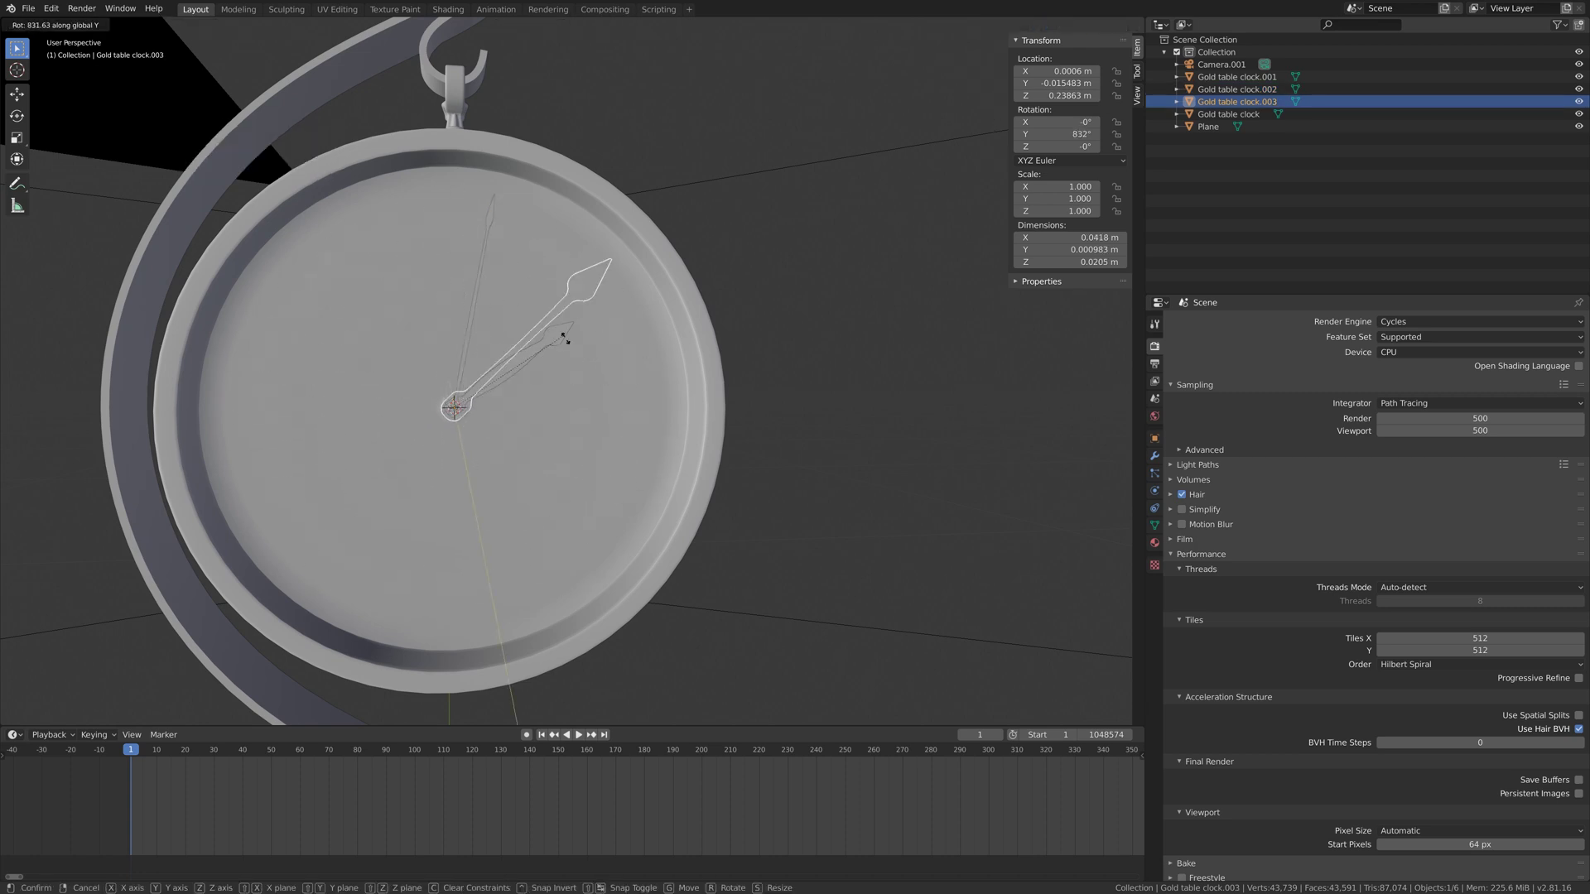
key(Escape)
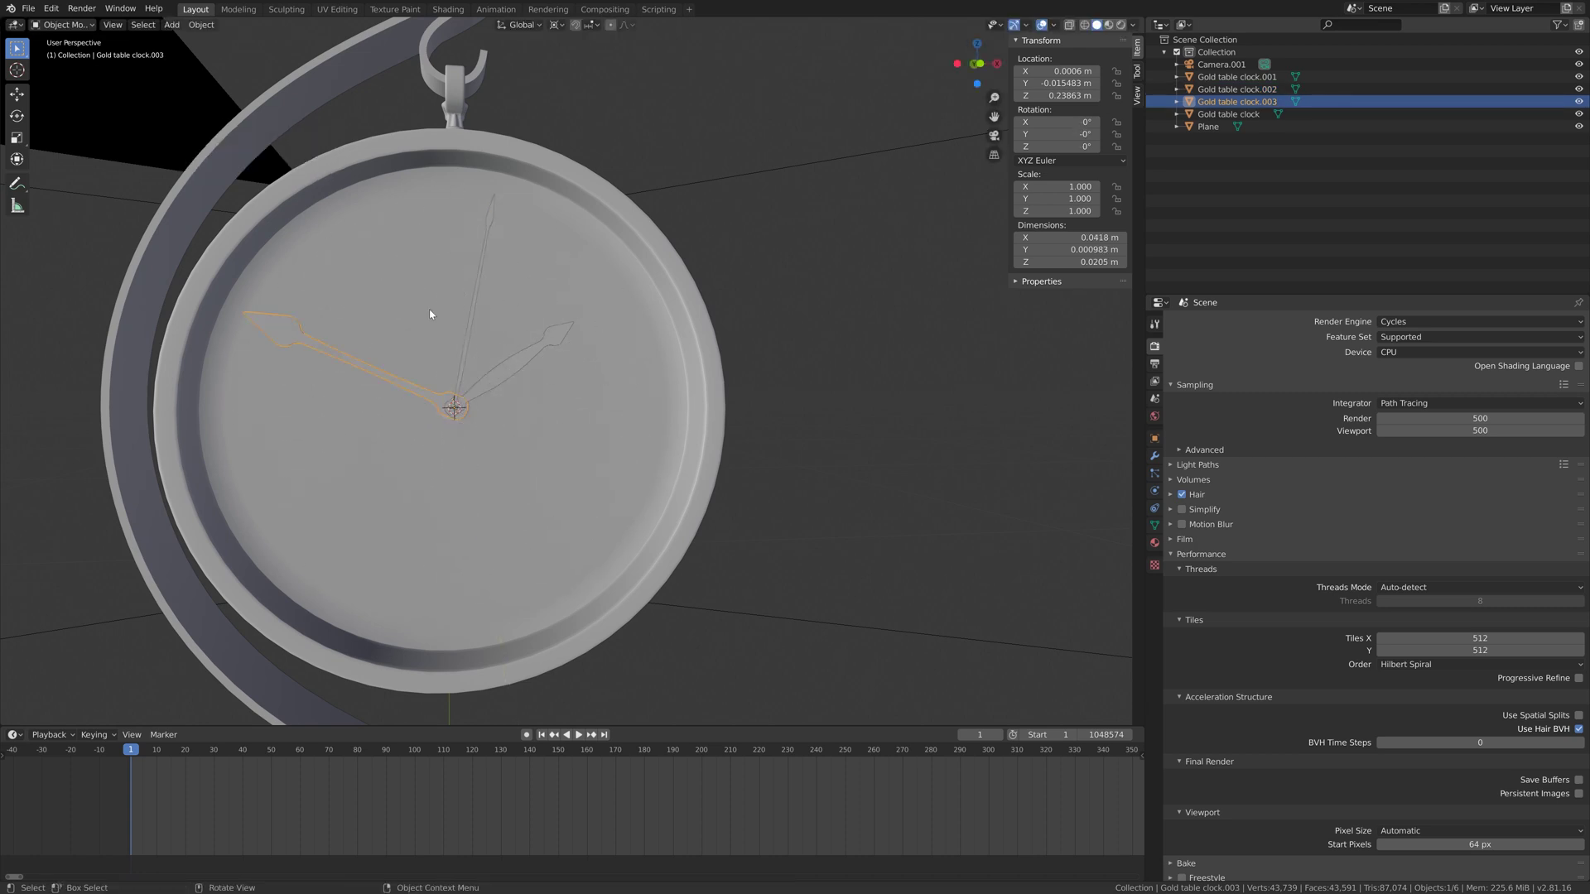
Save the project under the name "tut" in the D:\Blender\Clock Rigging folder
click(28, 8)
click(51, 107)
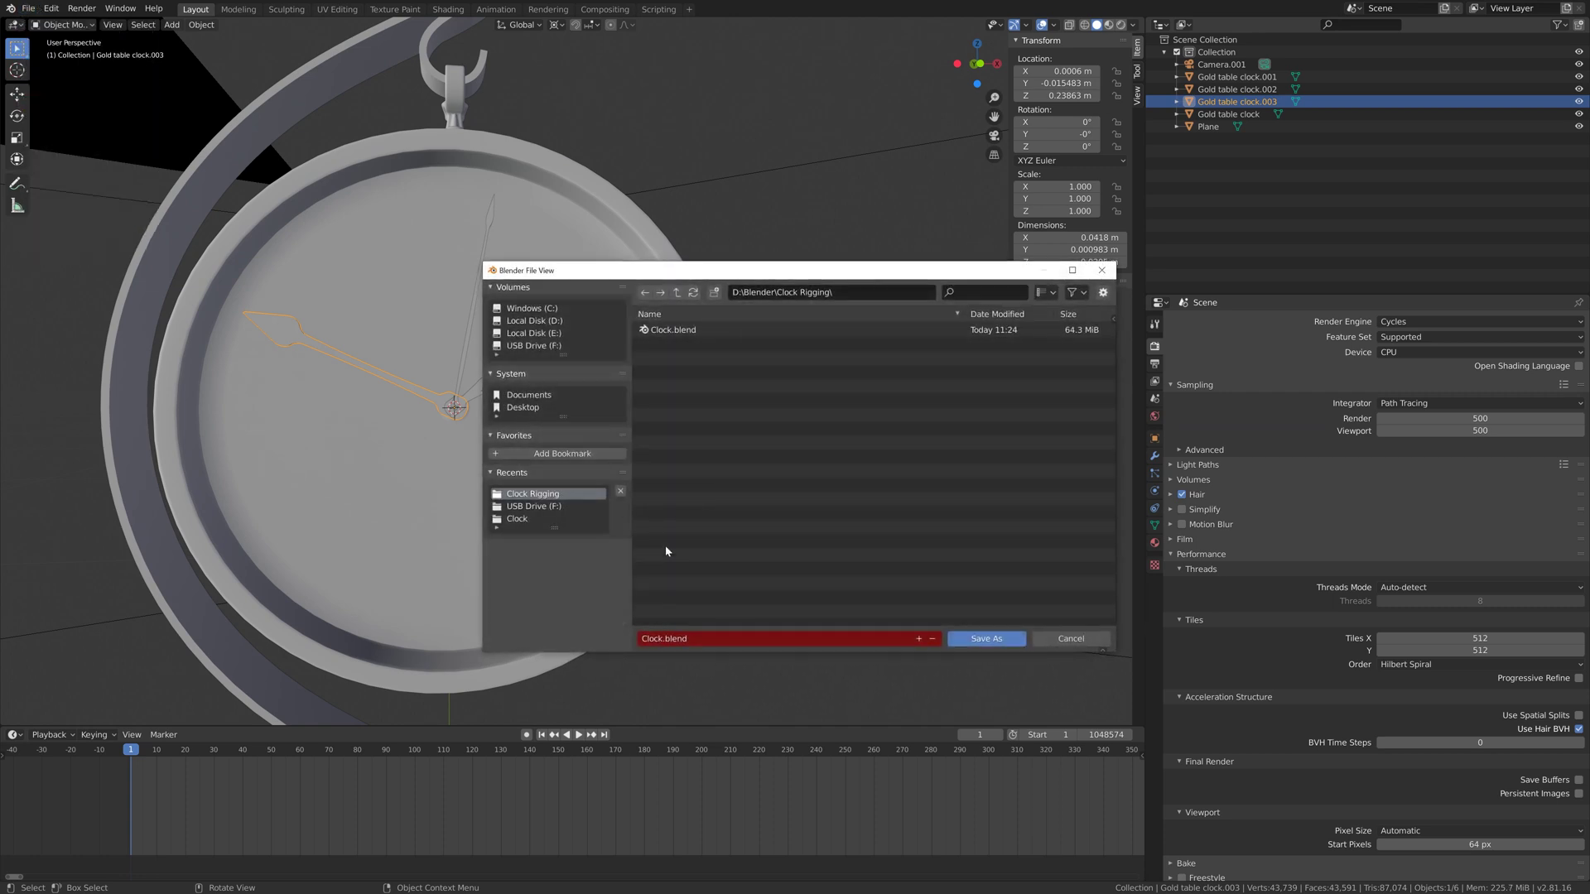
click(700, 638)
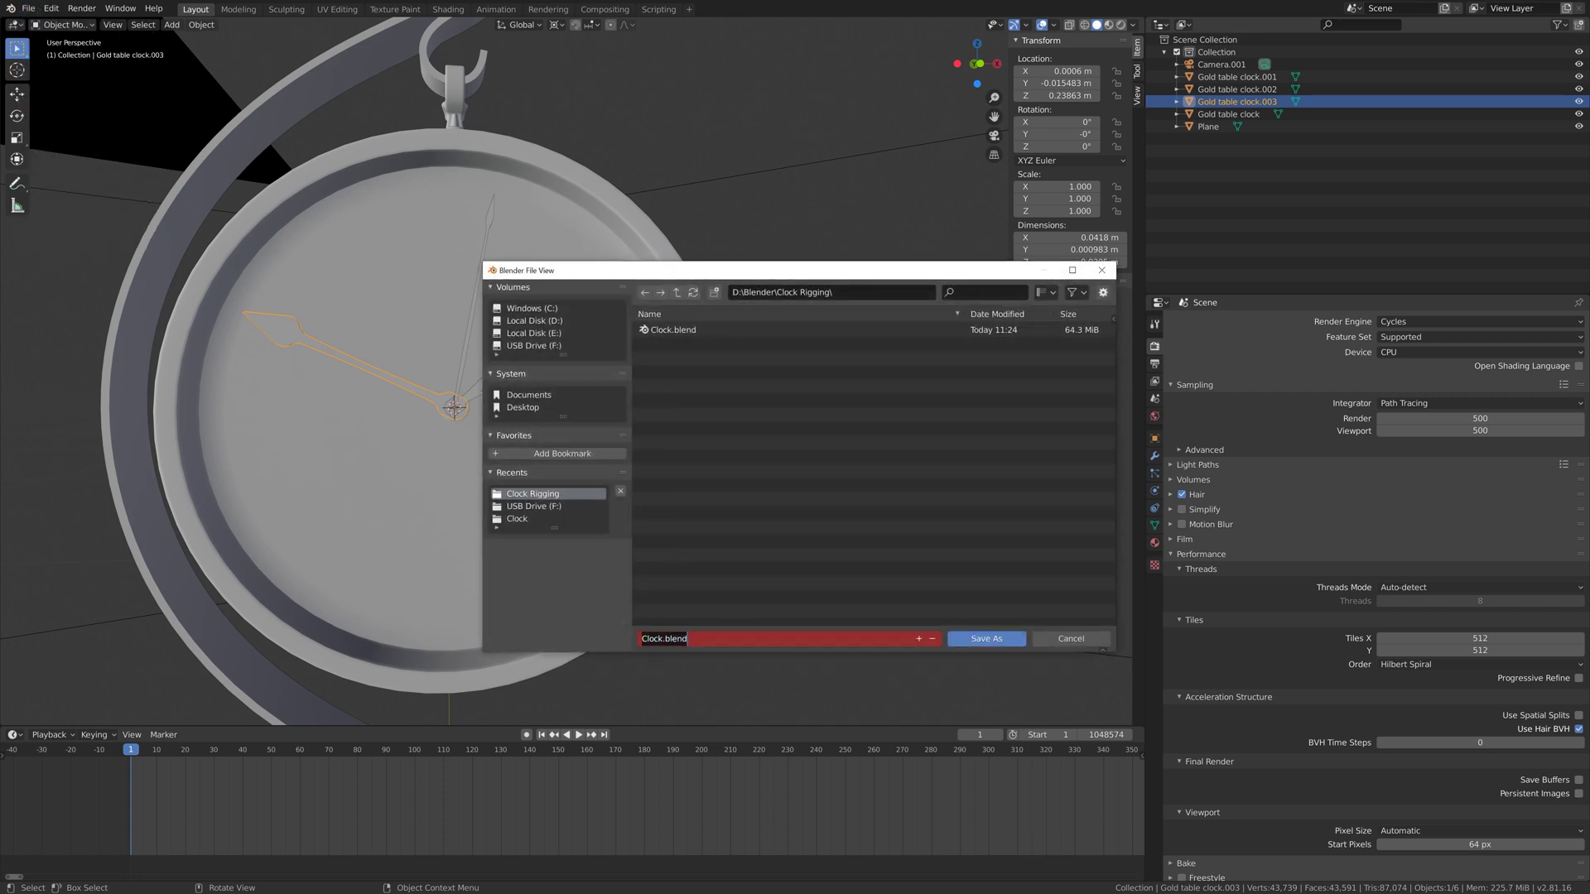
text(tut)
key(Return)
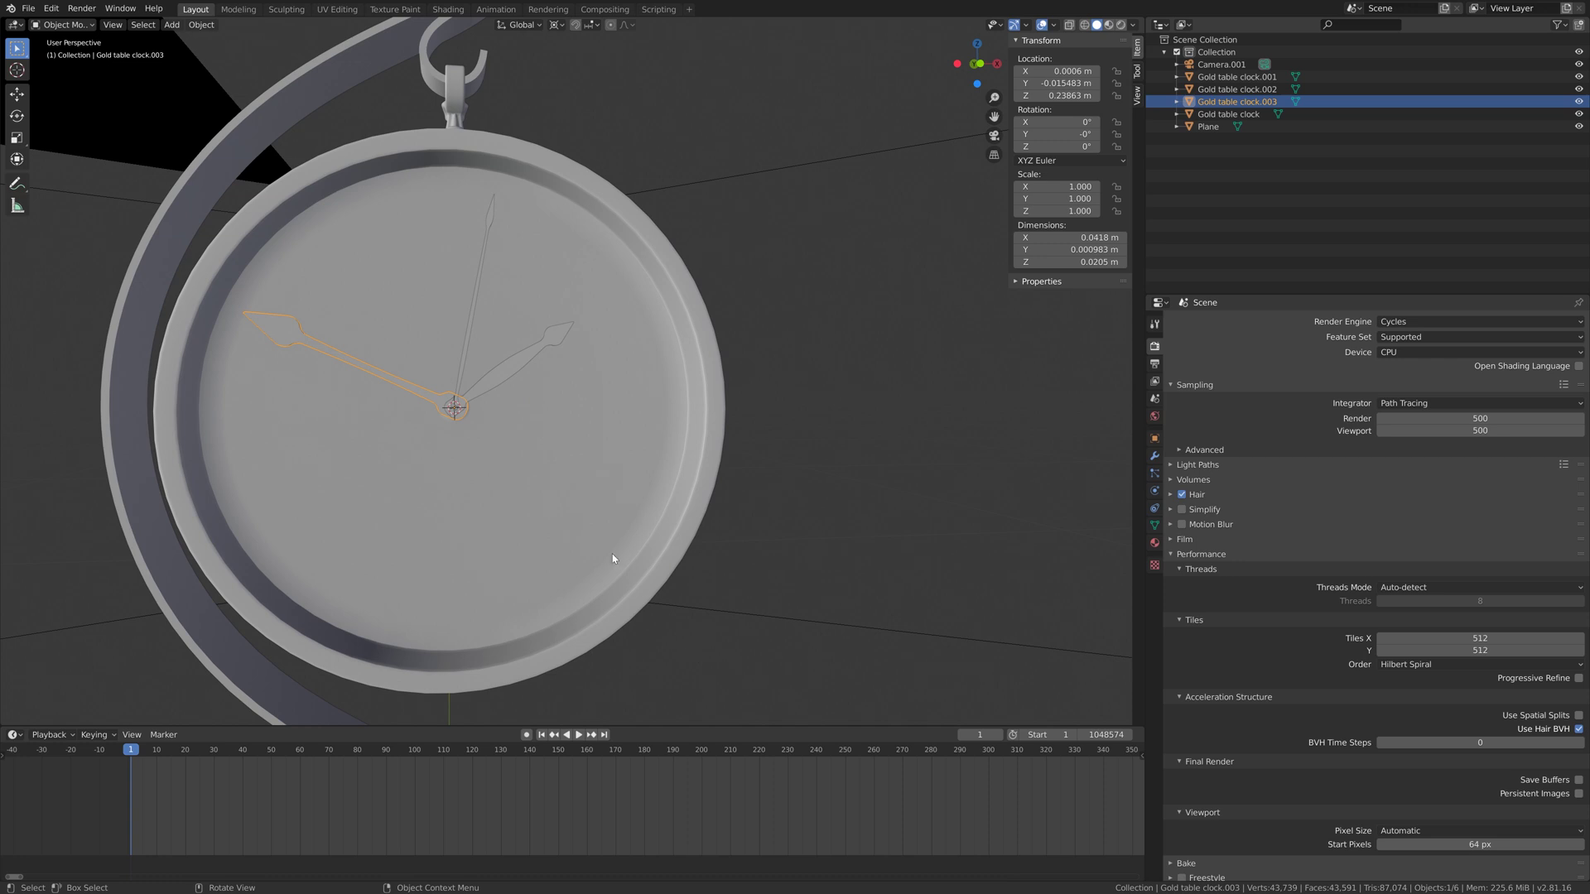
In front-view wireframe, rotate the second hand about -10.3° around the Y axis so it points straight up at 12 o'clock
click(488, 226)
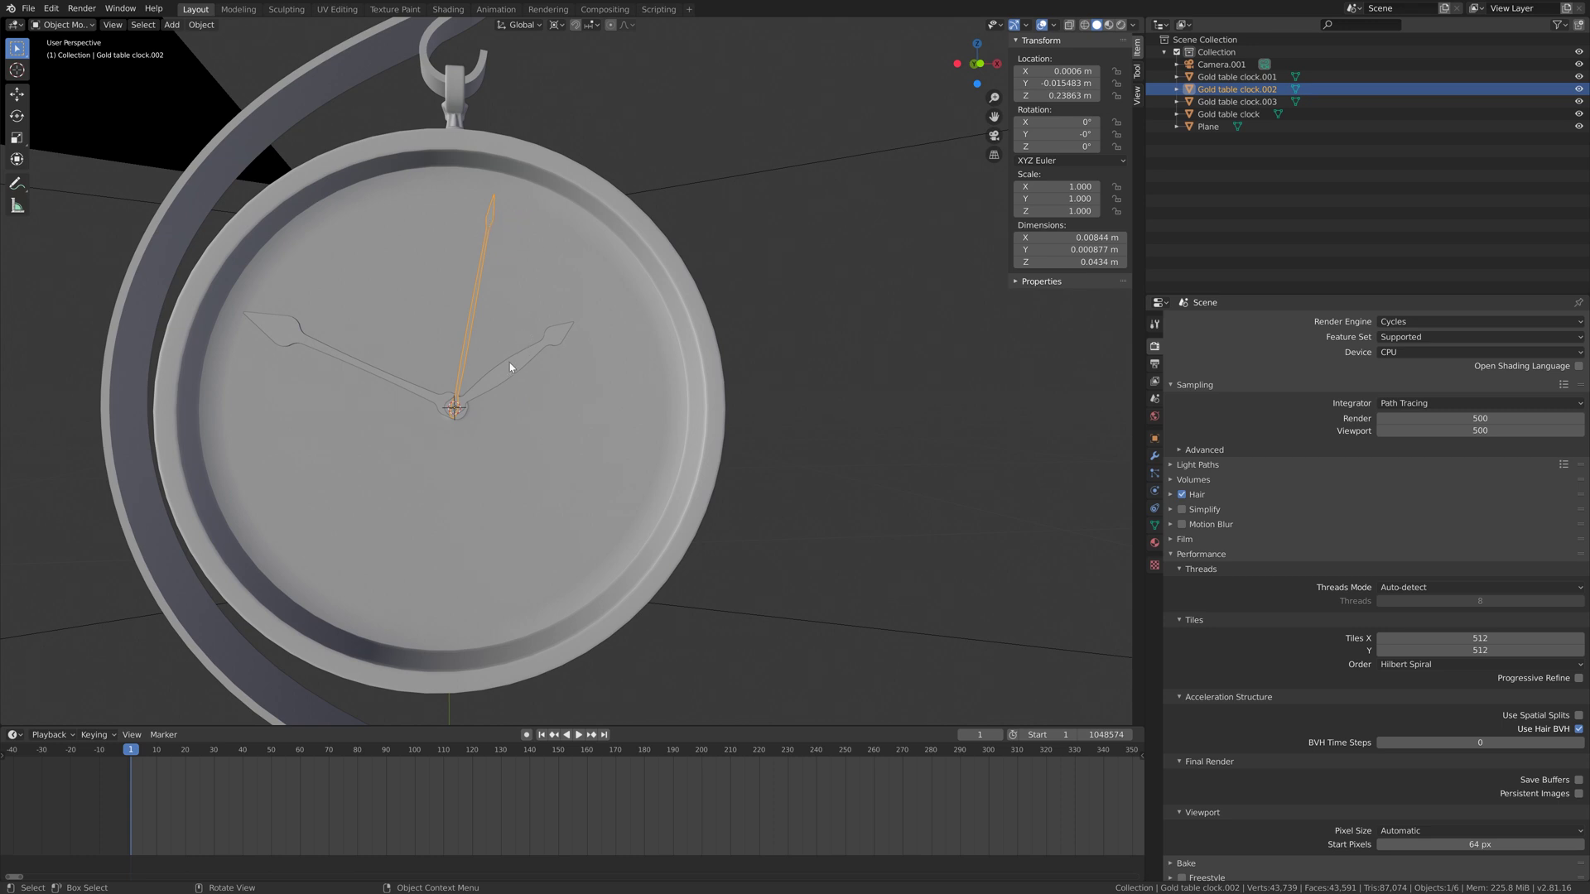
key(KP_1)
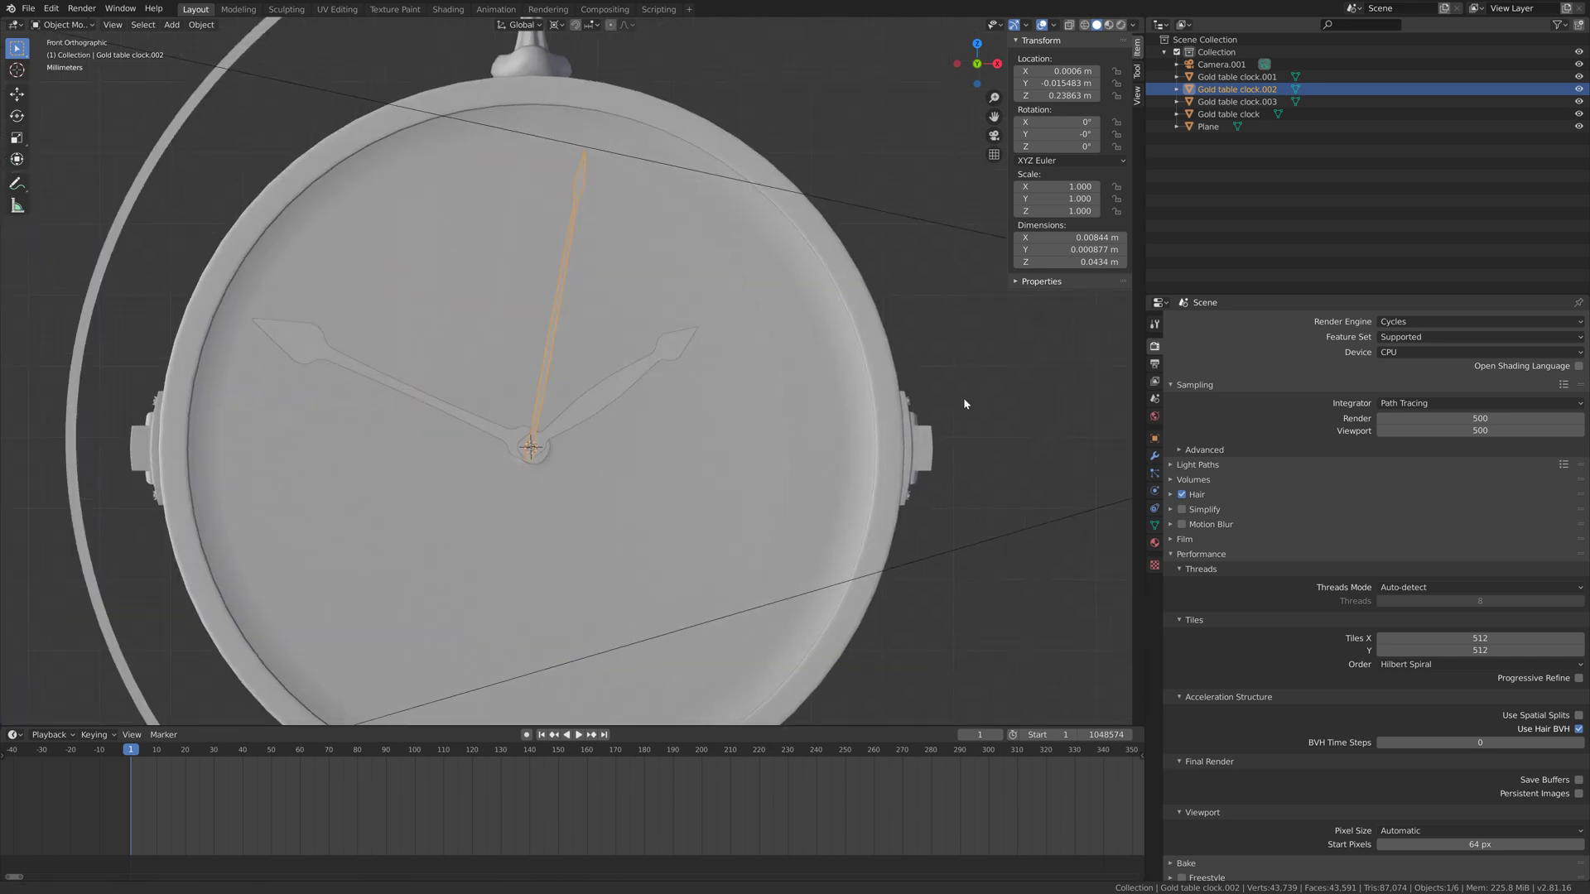
key(shift+z)
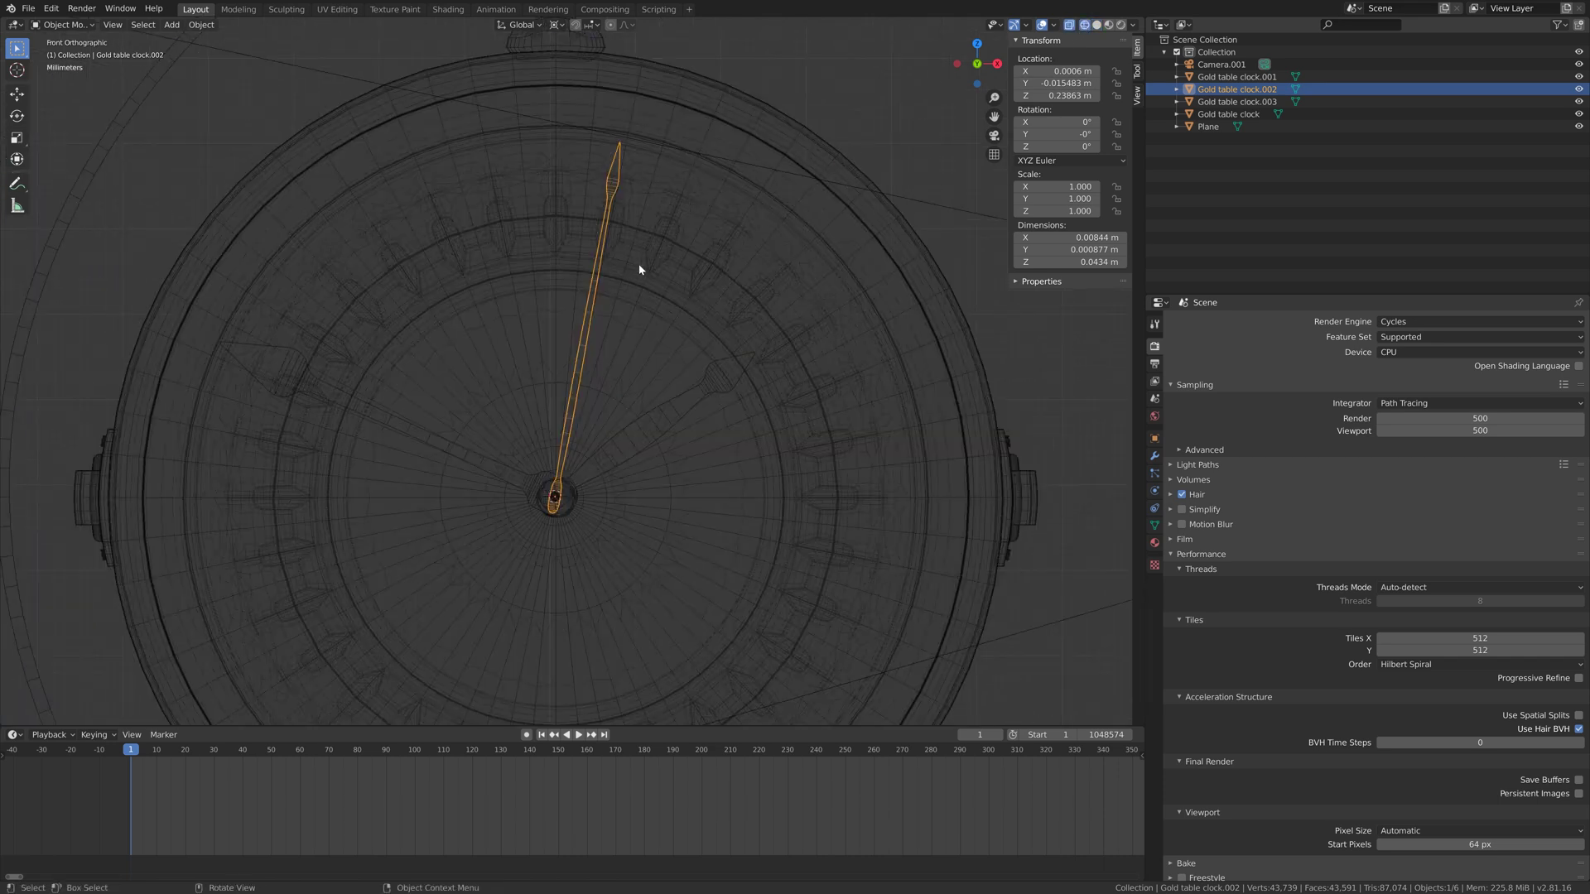
scroll(639, 291, up, 3)
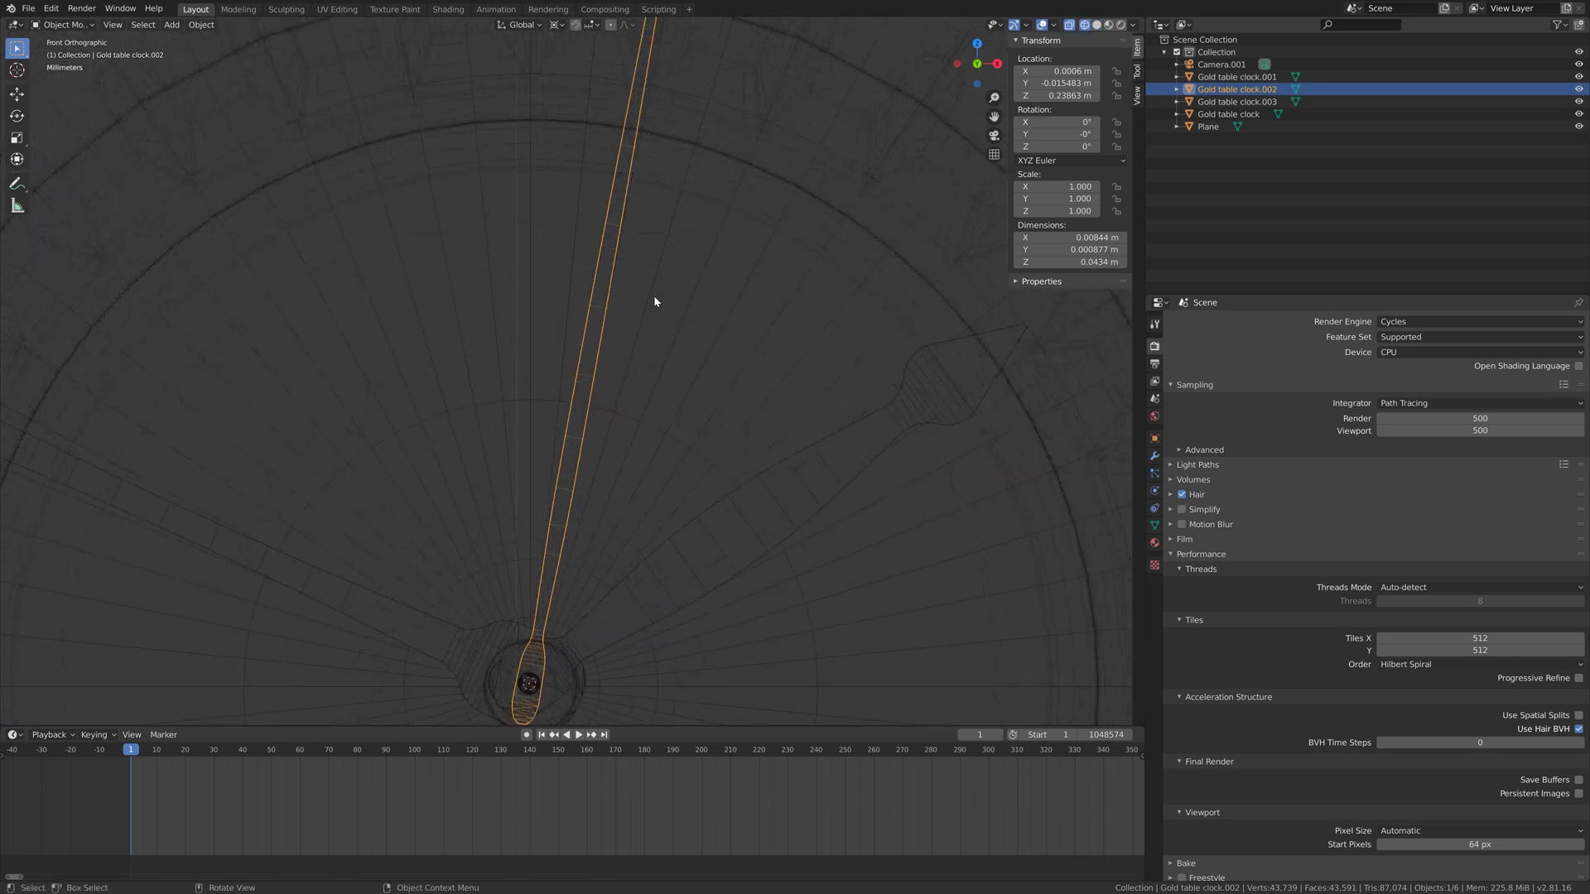
key(r)
key(y)
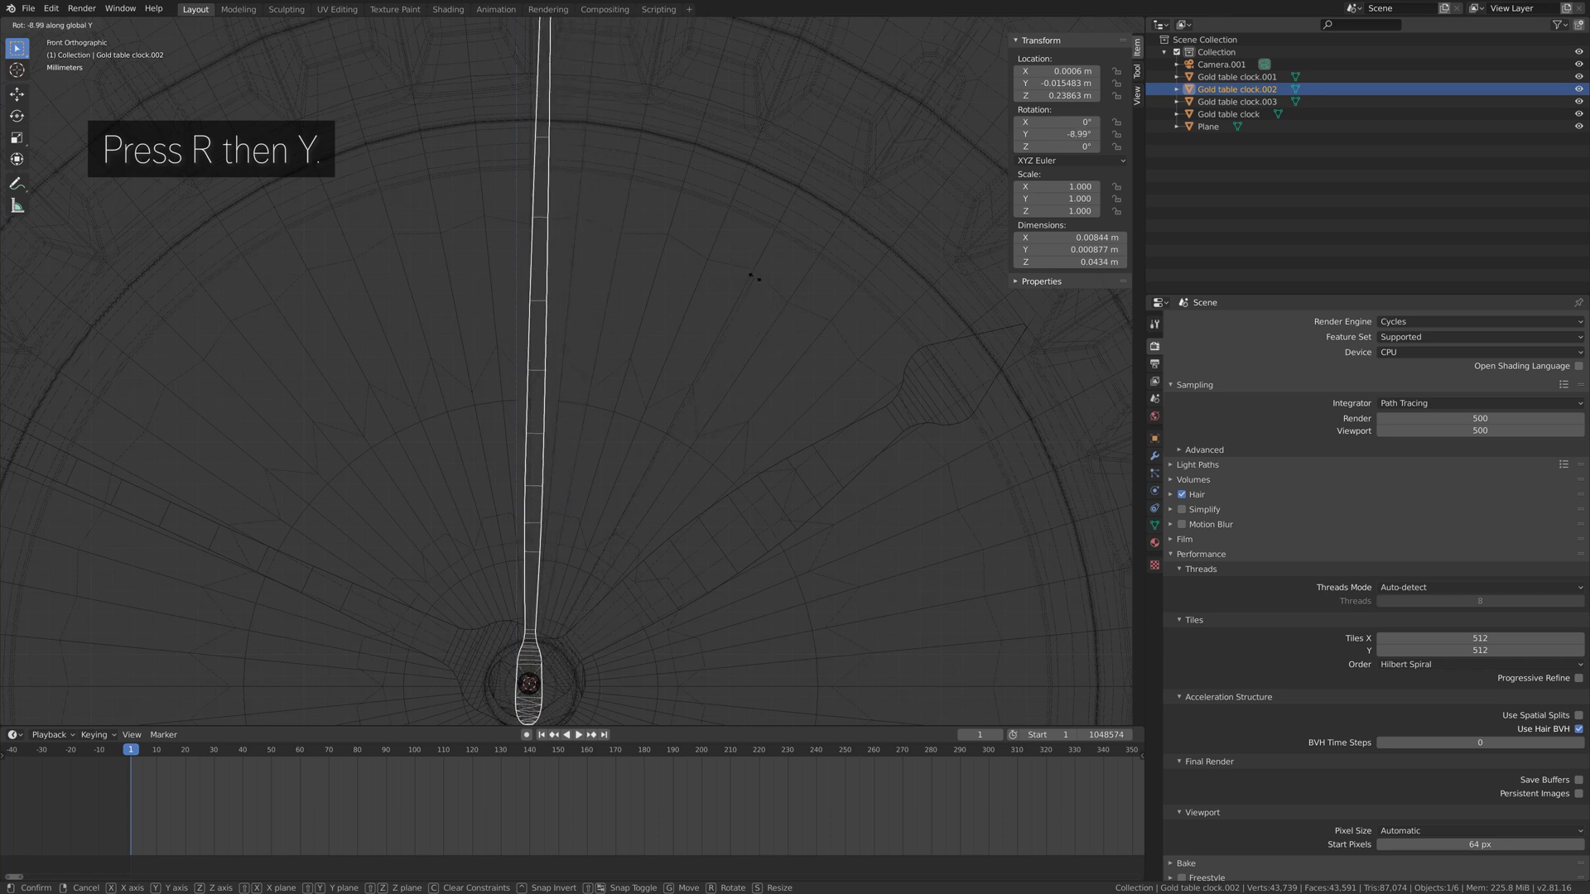
click(755, 284)
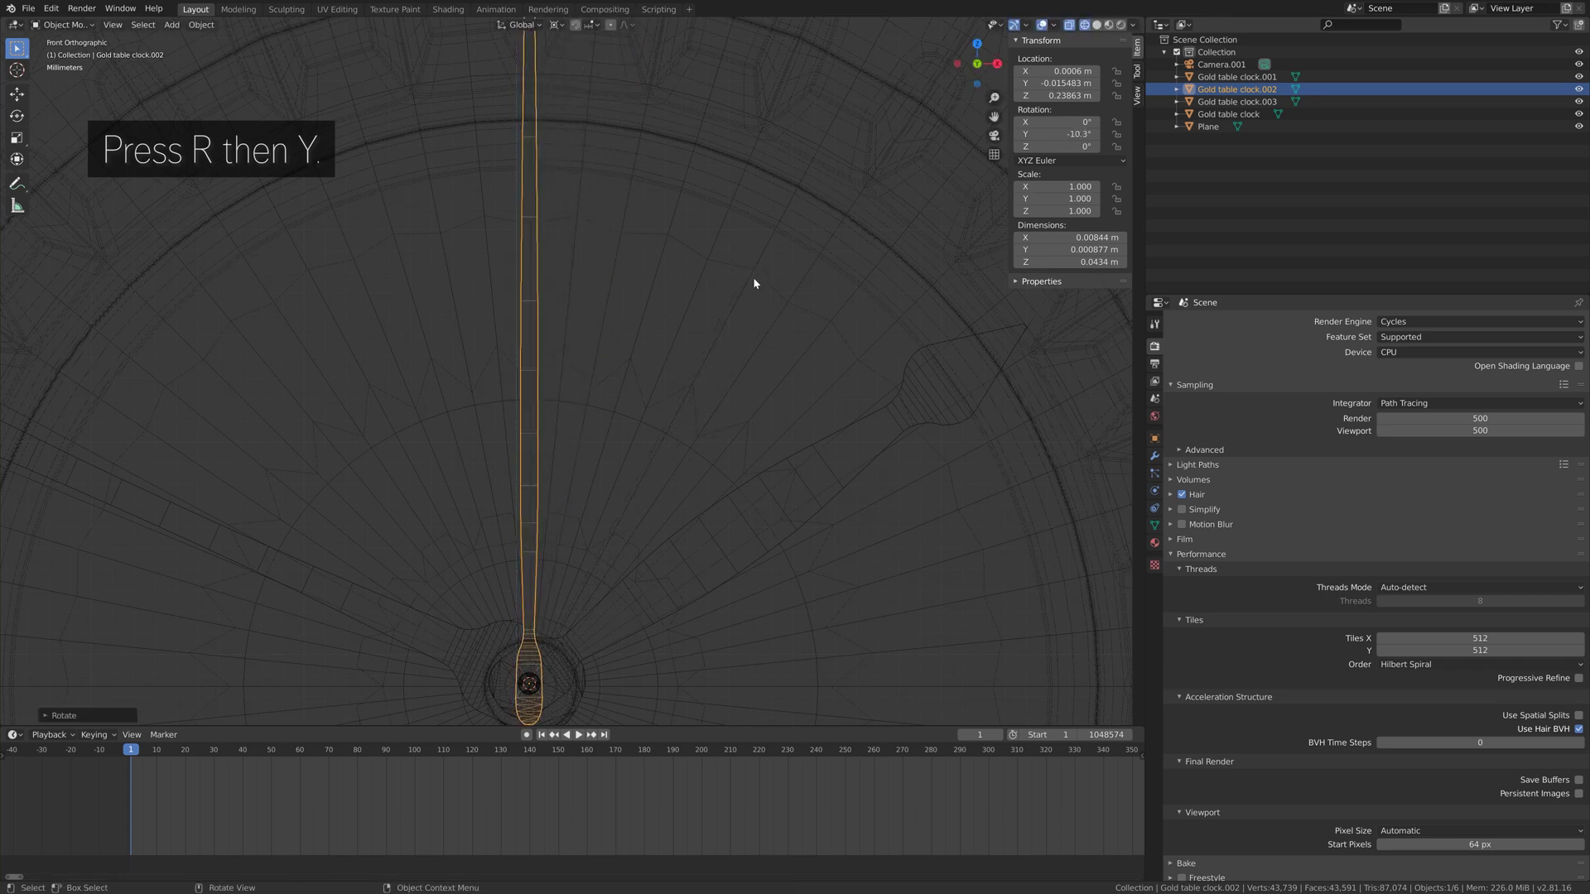
Rotate the hour hand about -54° around the Y axis so it points straight up at 12 o'clock
click(870, 419)
key(r)
key(y)
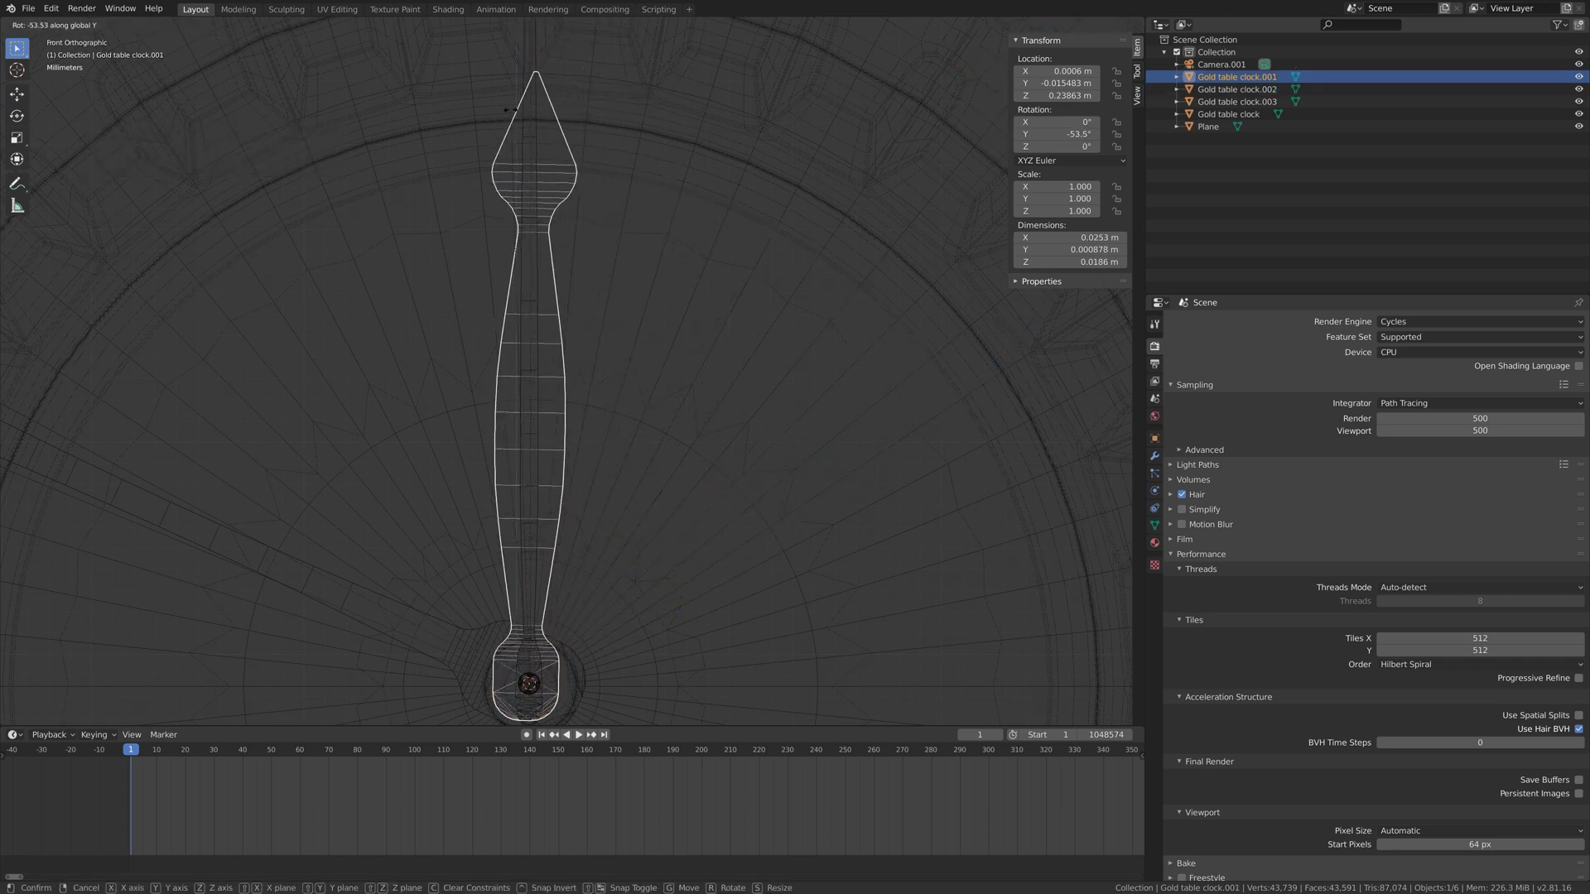
click(507, 109)
Rotate the minute hand about 65.1° around the Y axis so it points straight up at 12 o'clock
click(366, 592)
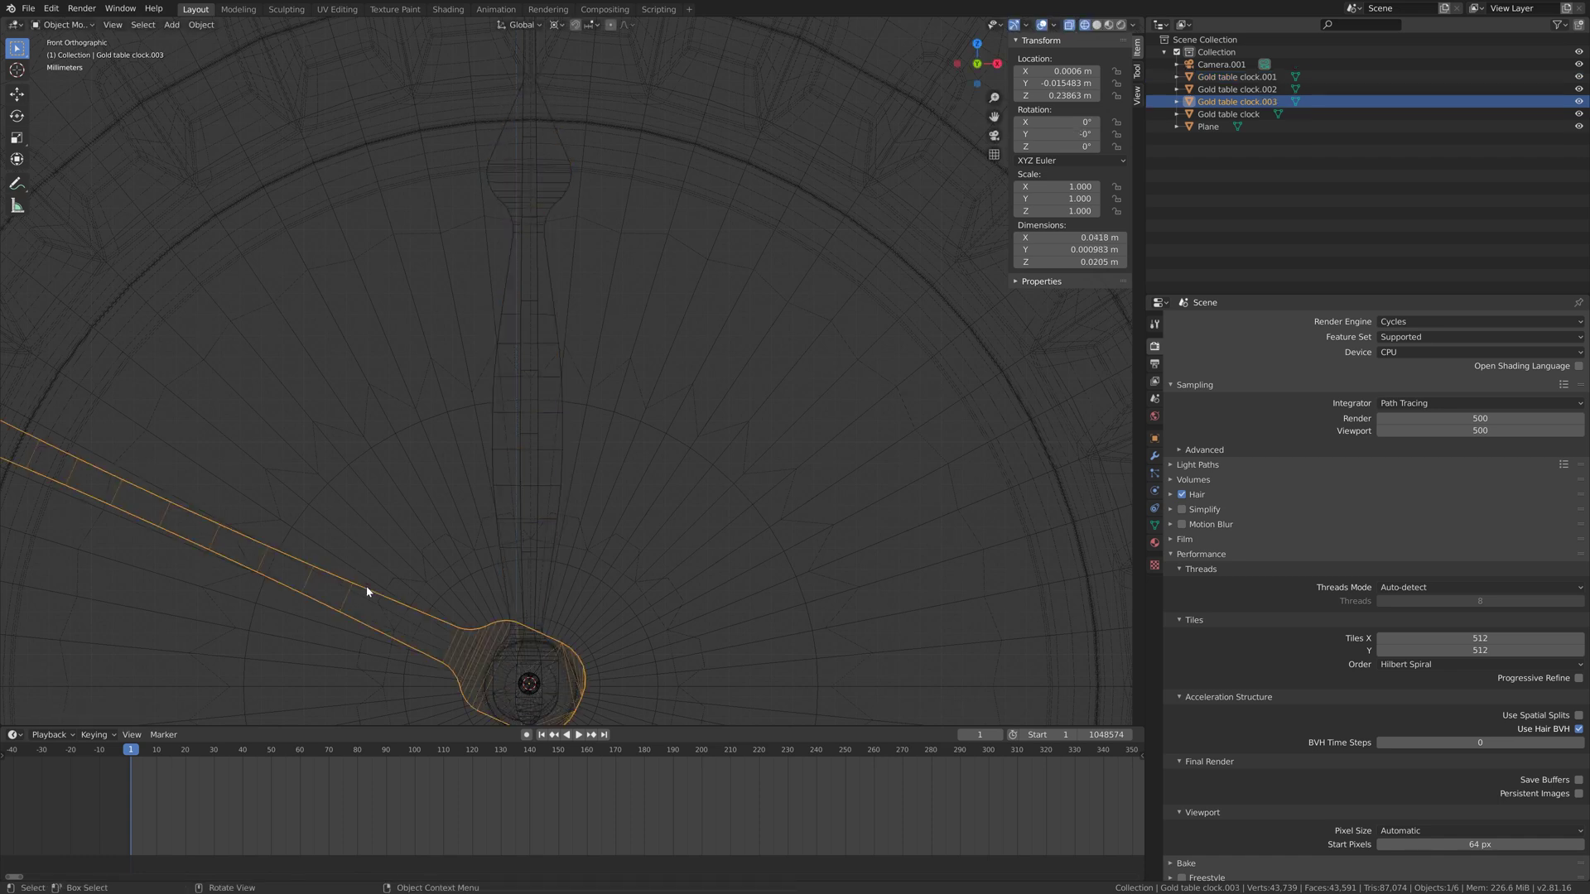
key(r)
key(y)
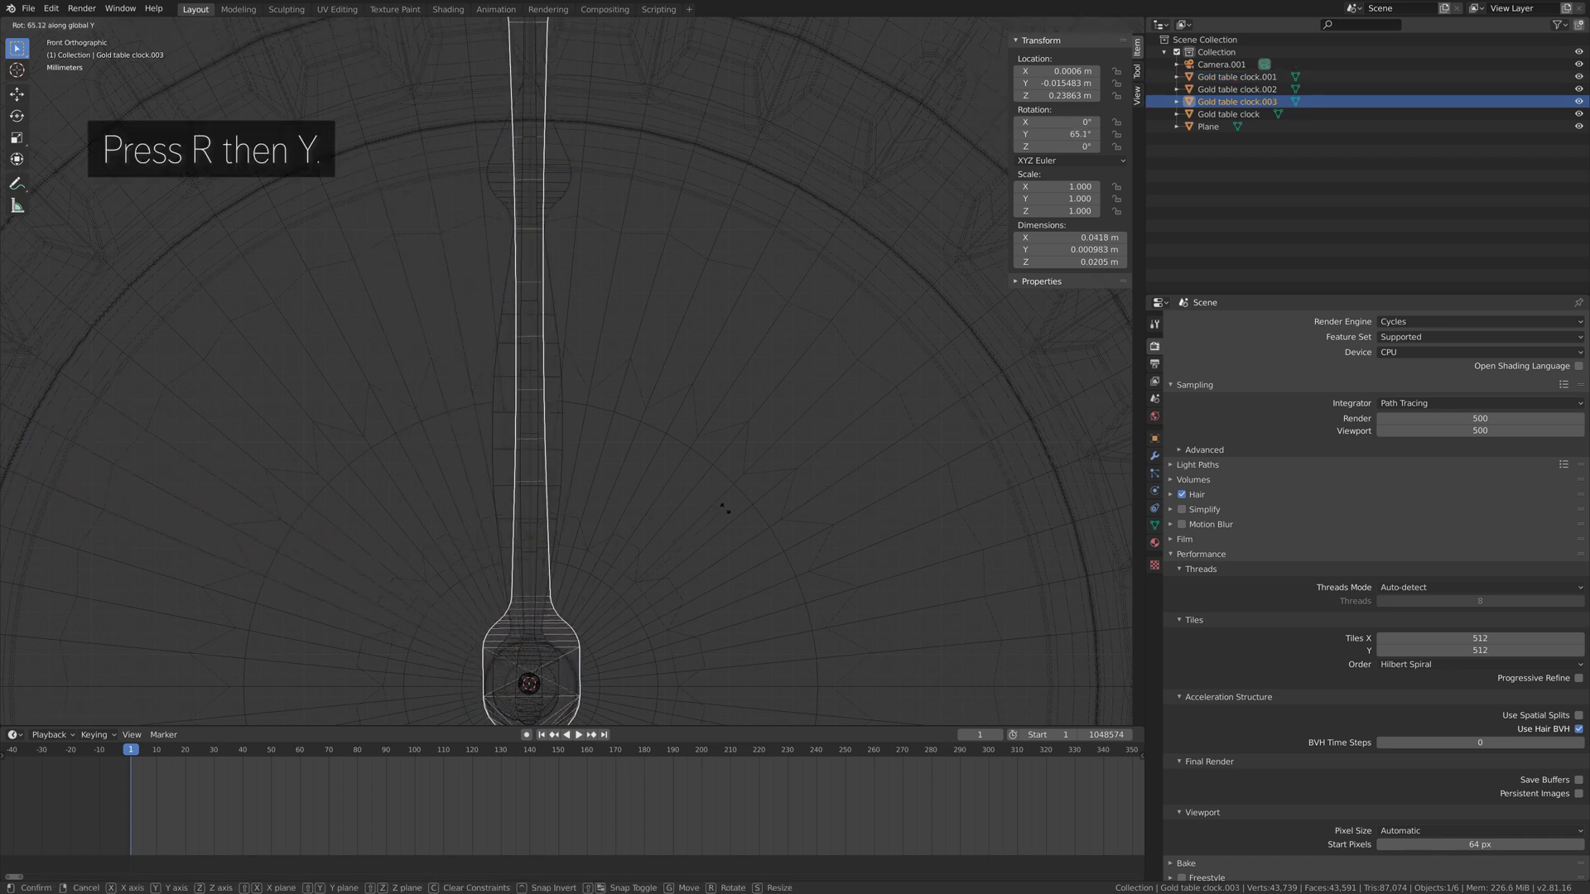
click(725, 508)
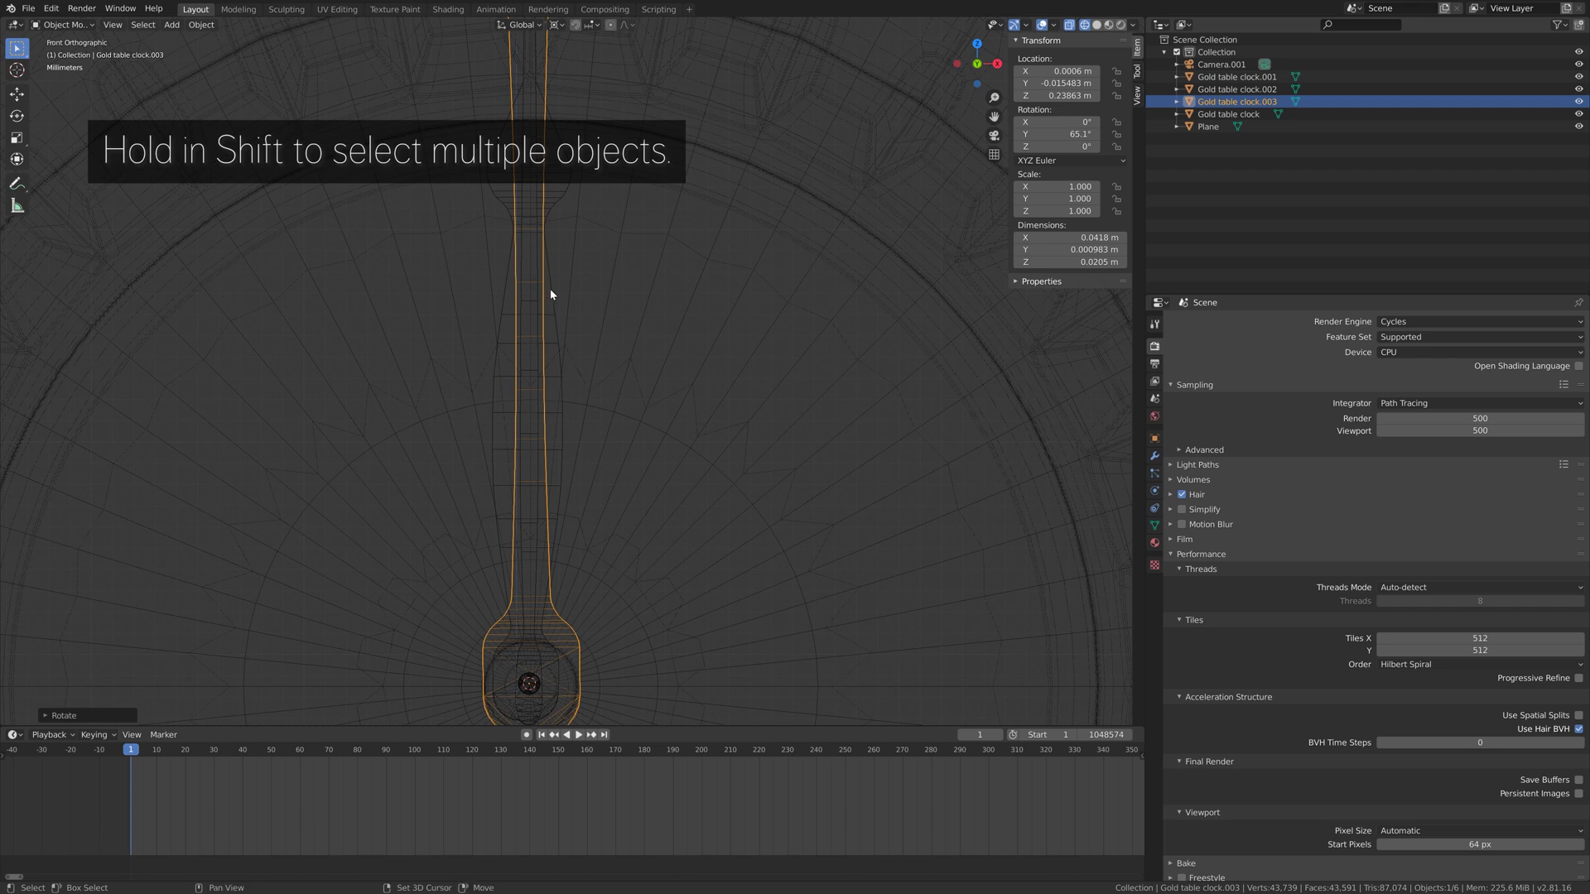
Select all three clock hands together and apply their rotation
shift+click(530, 300)
shift+click(535, 292)
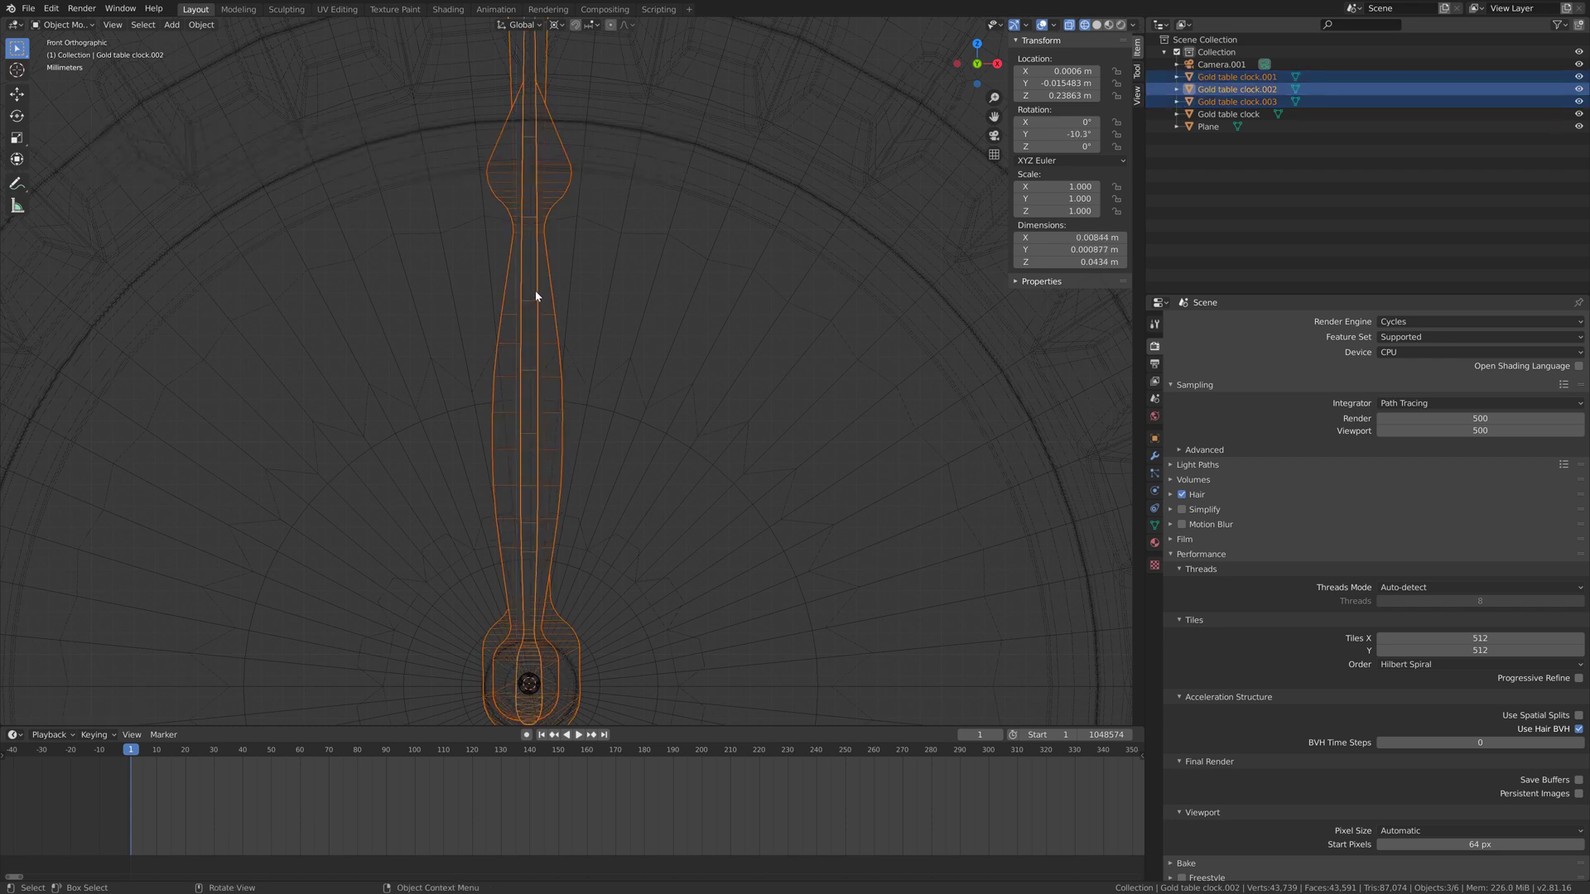
key(ctrl+a)
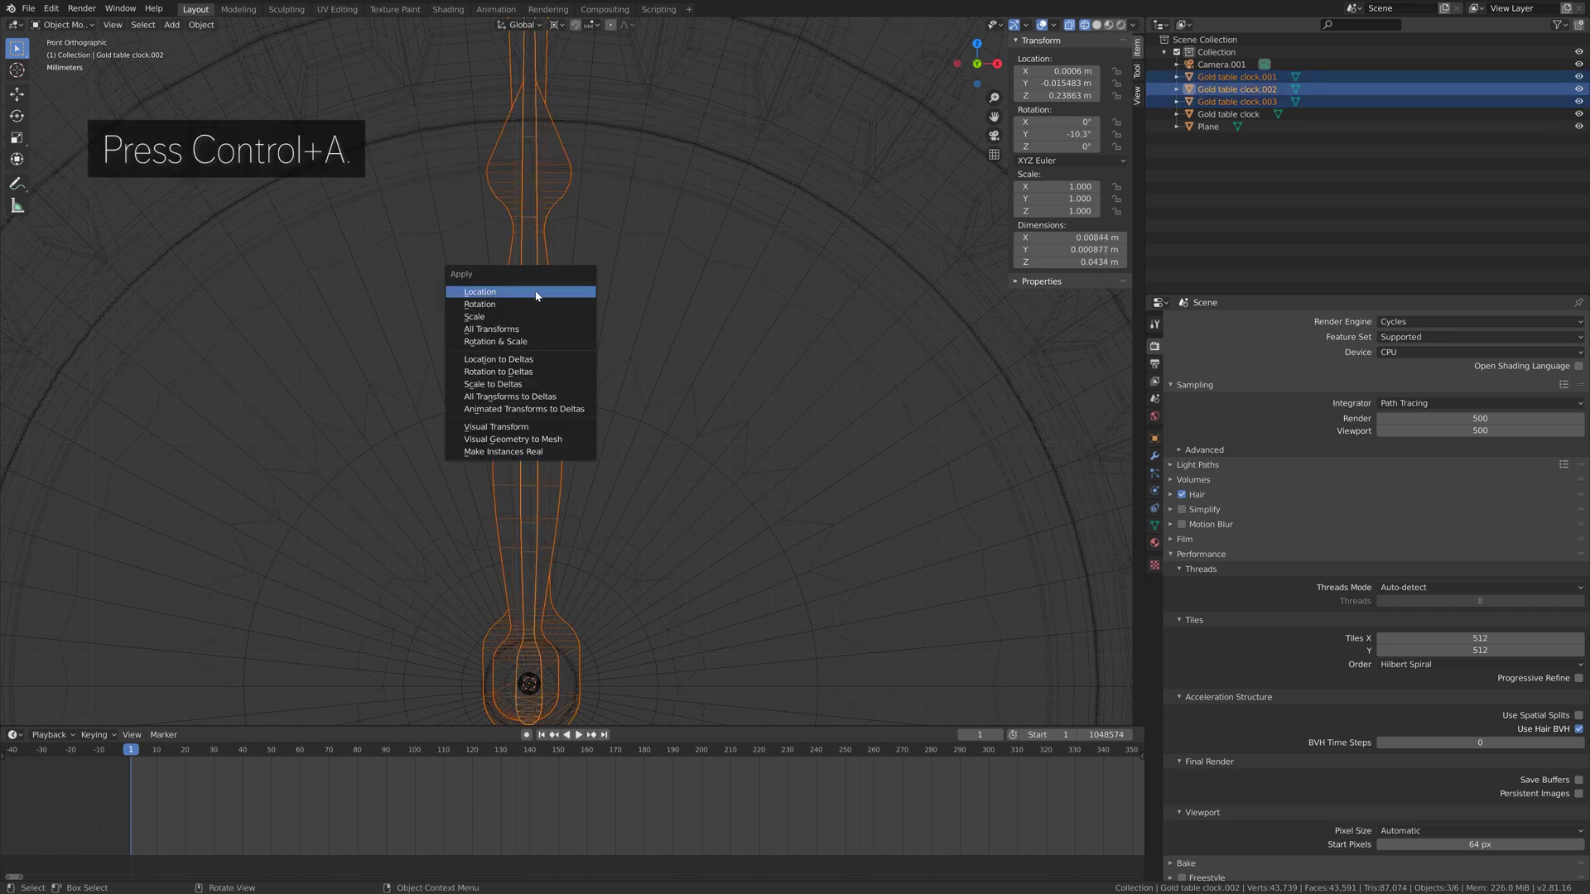
click(532, 304)
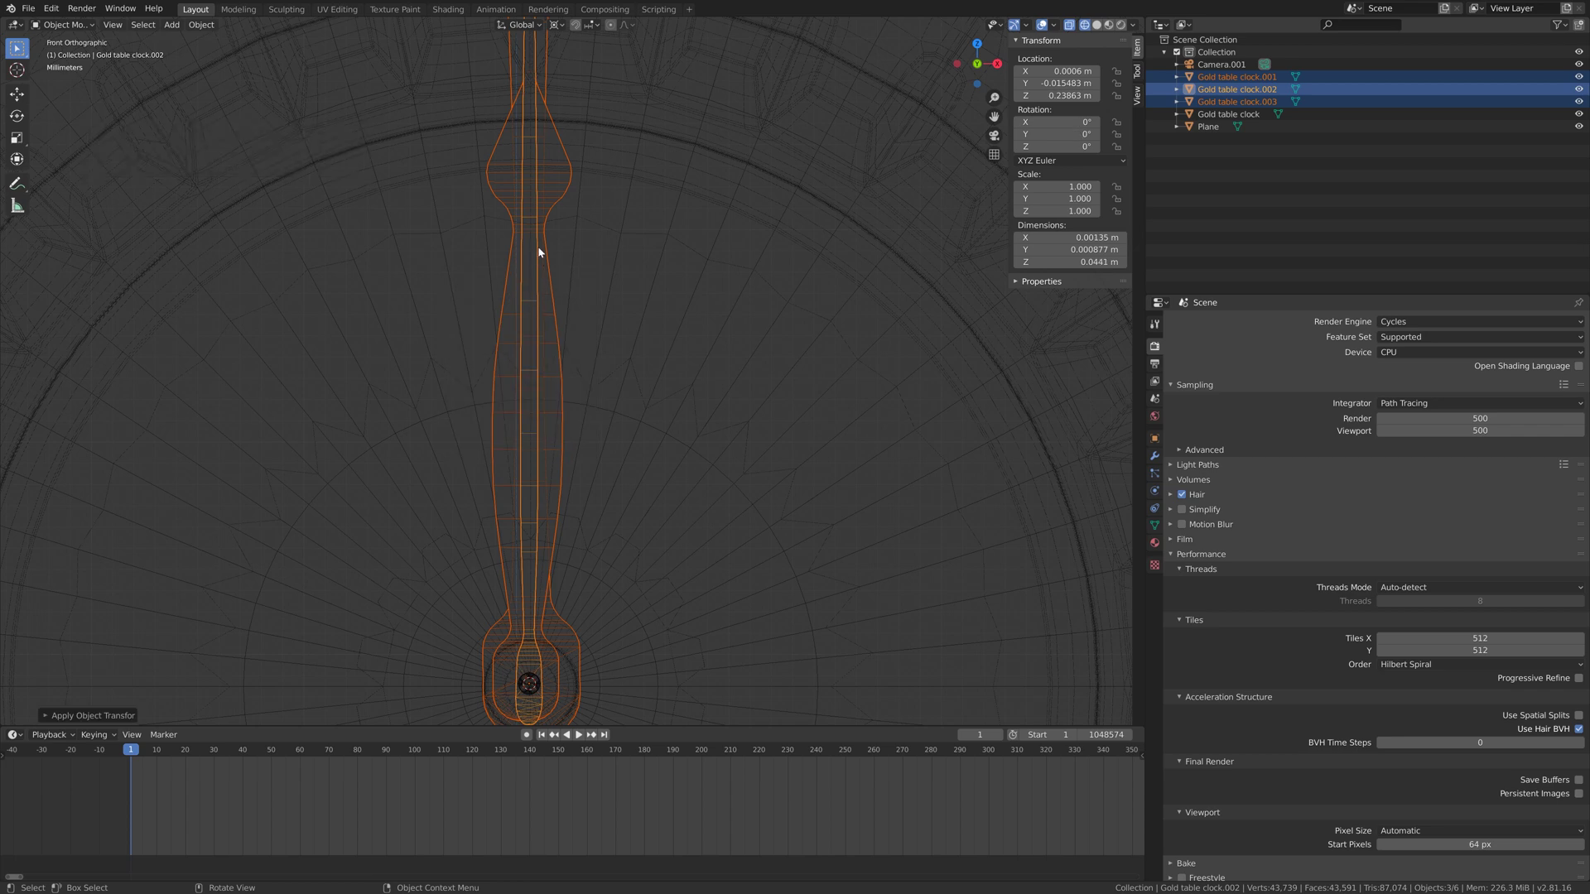
Rotate the minute hand about 0.25° around the Y axis to centre its tip on the 12 o'clock line
scroll(538, 241, down, 5)
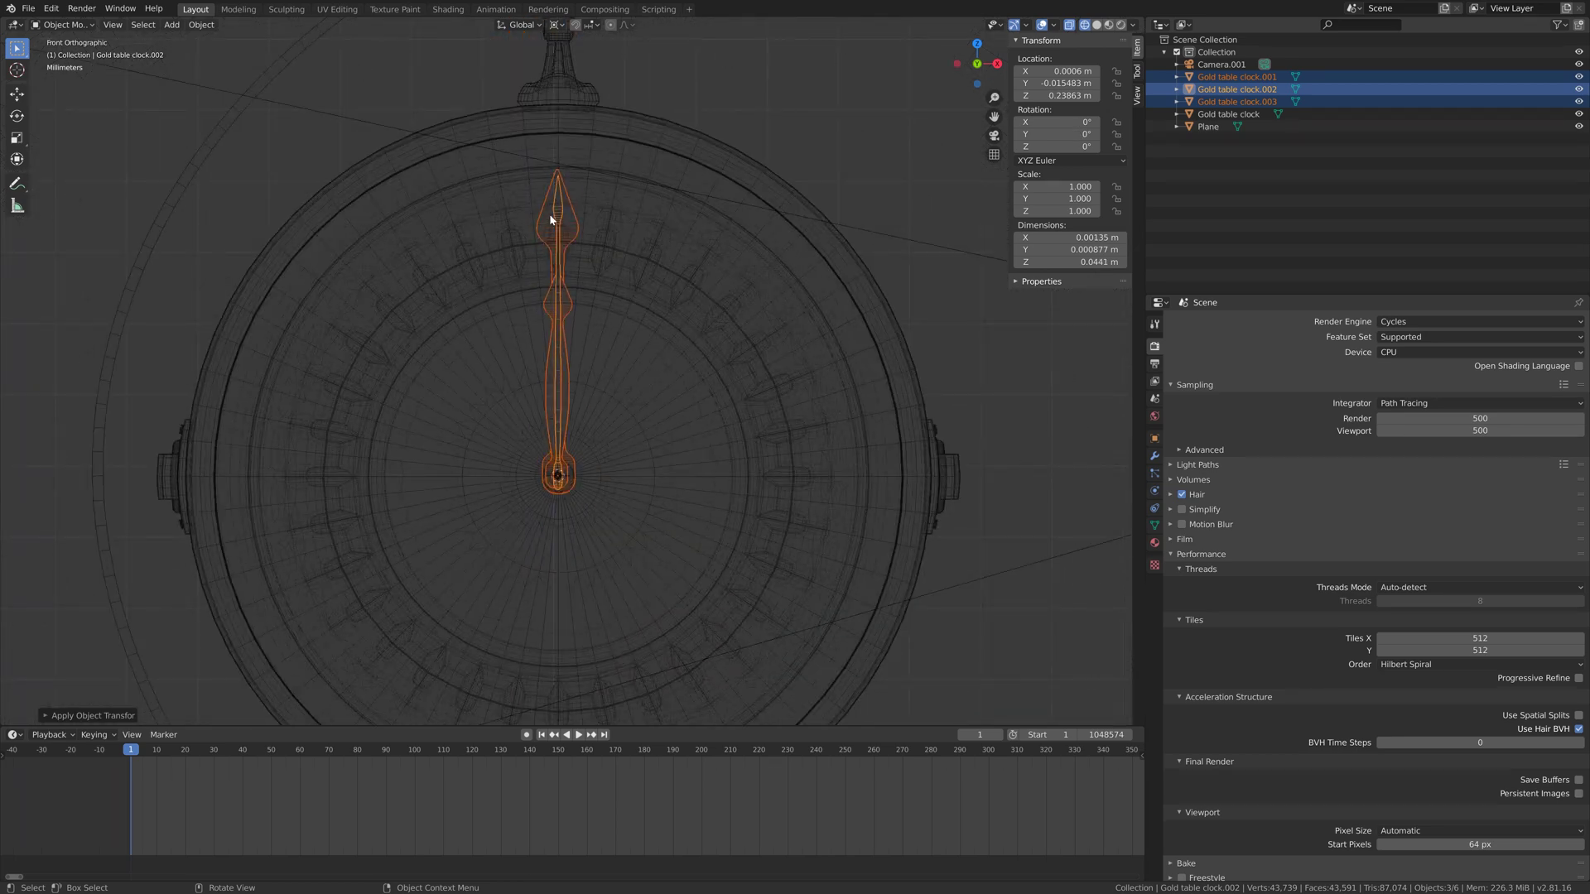
click(563, 205)
click(563, 205)
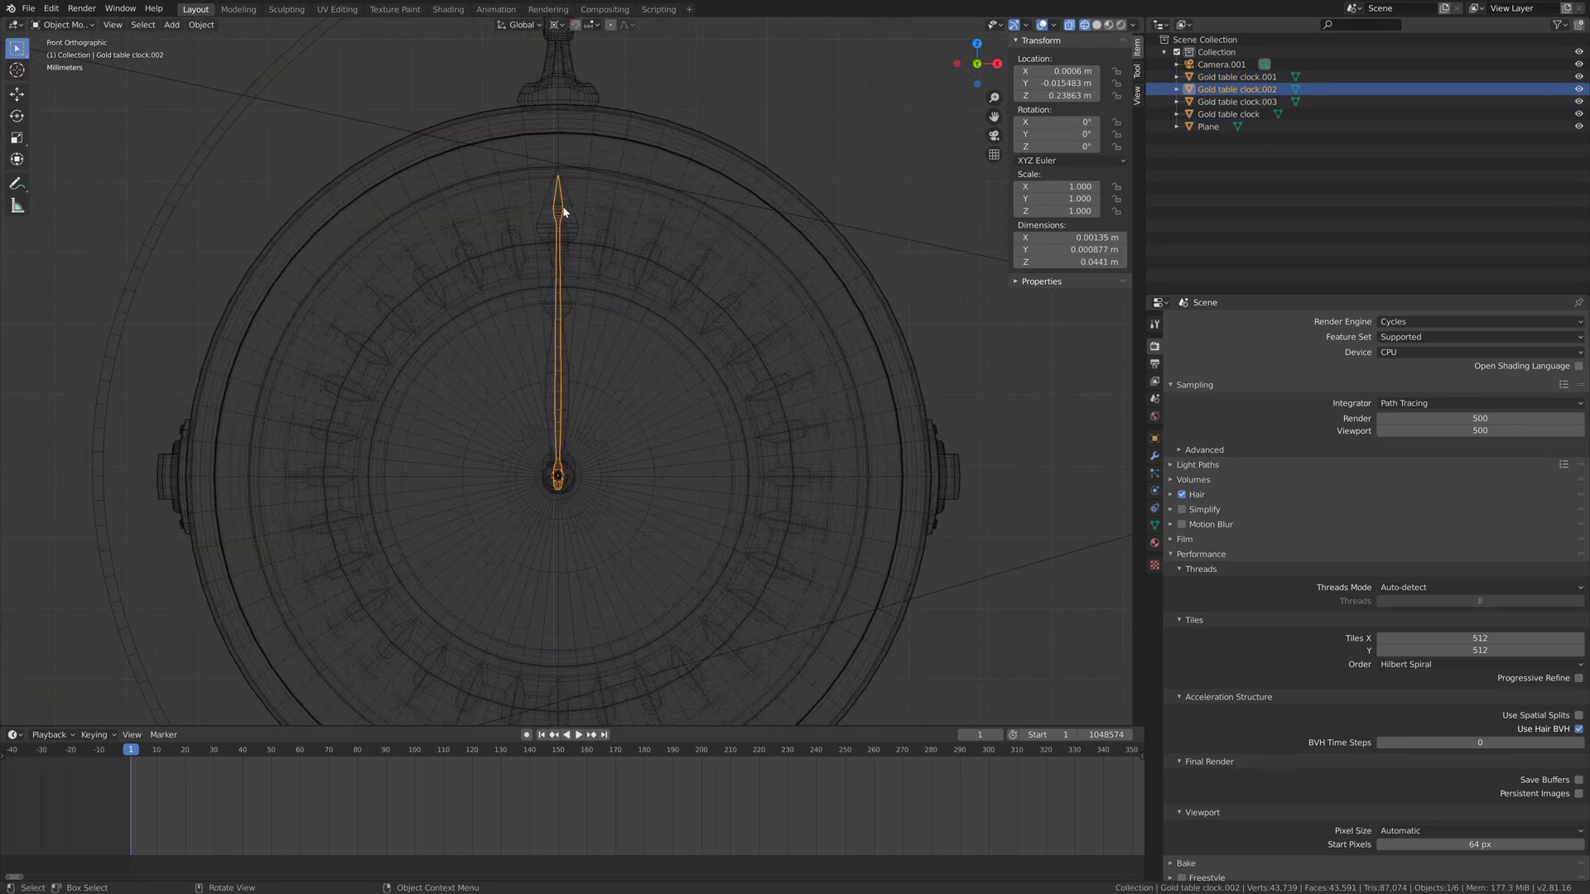
scroll(572, 217, up, 6)
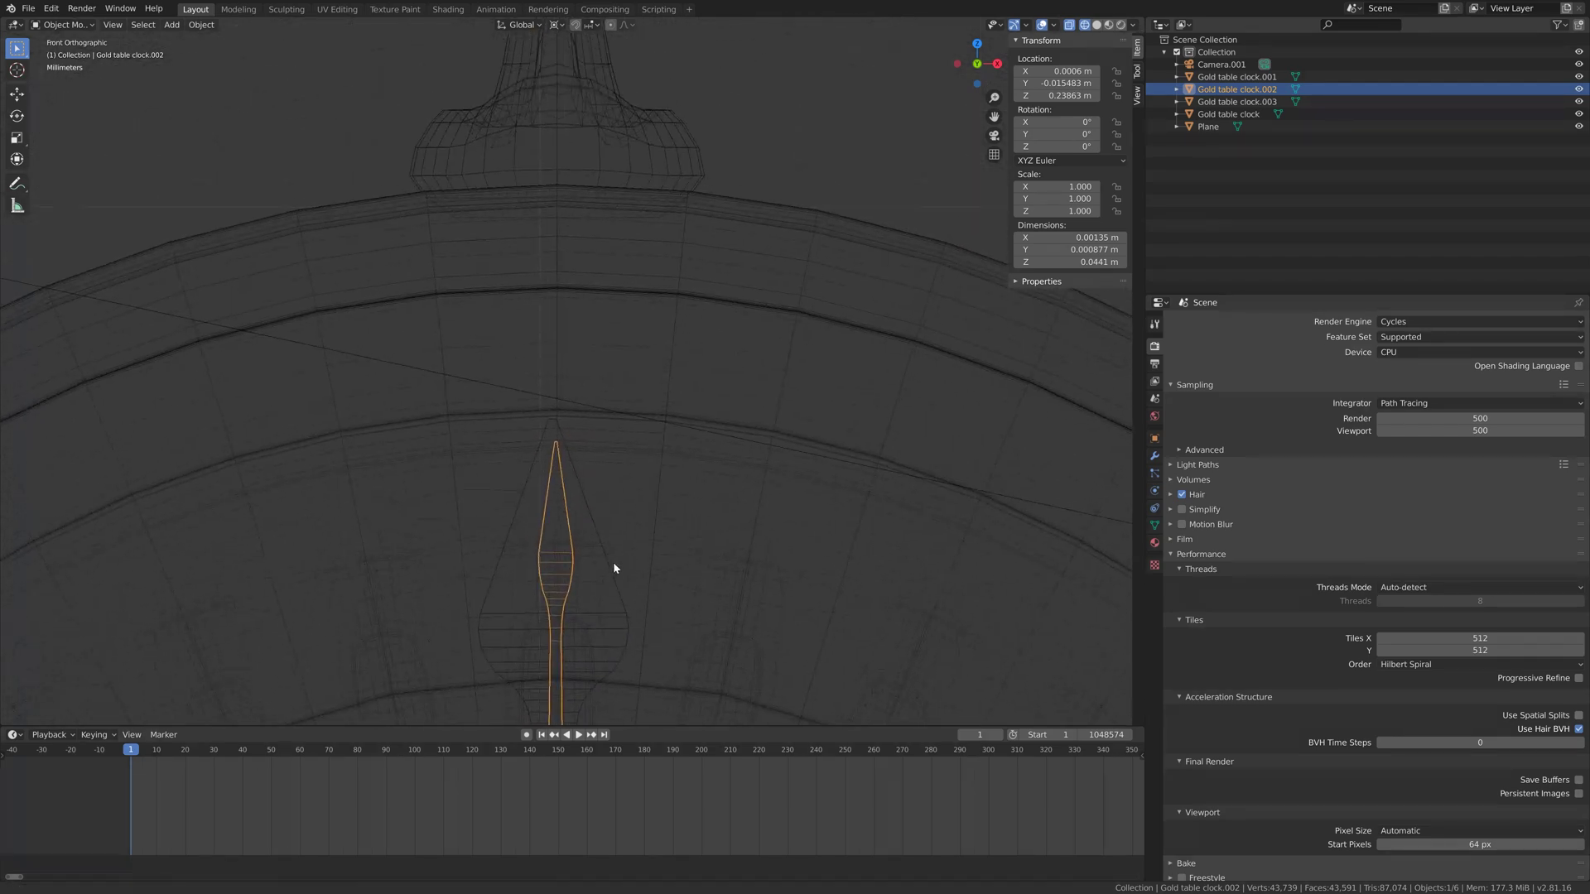
scroll(596, 514, up, 3)
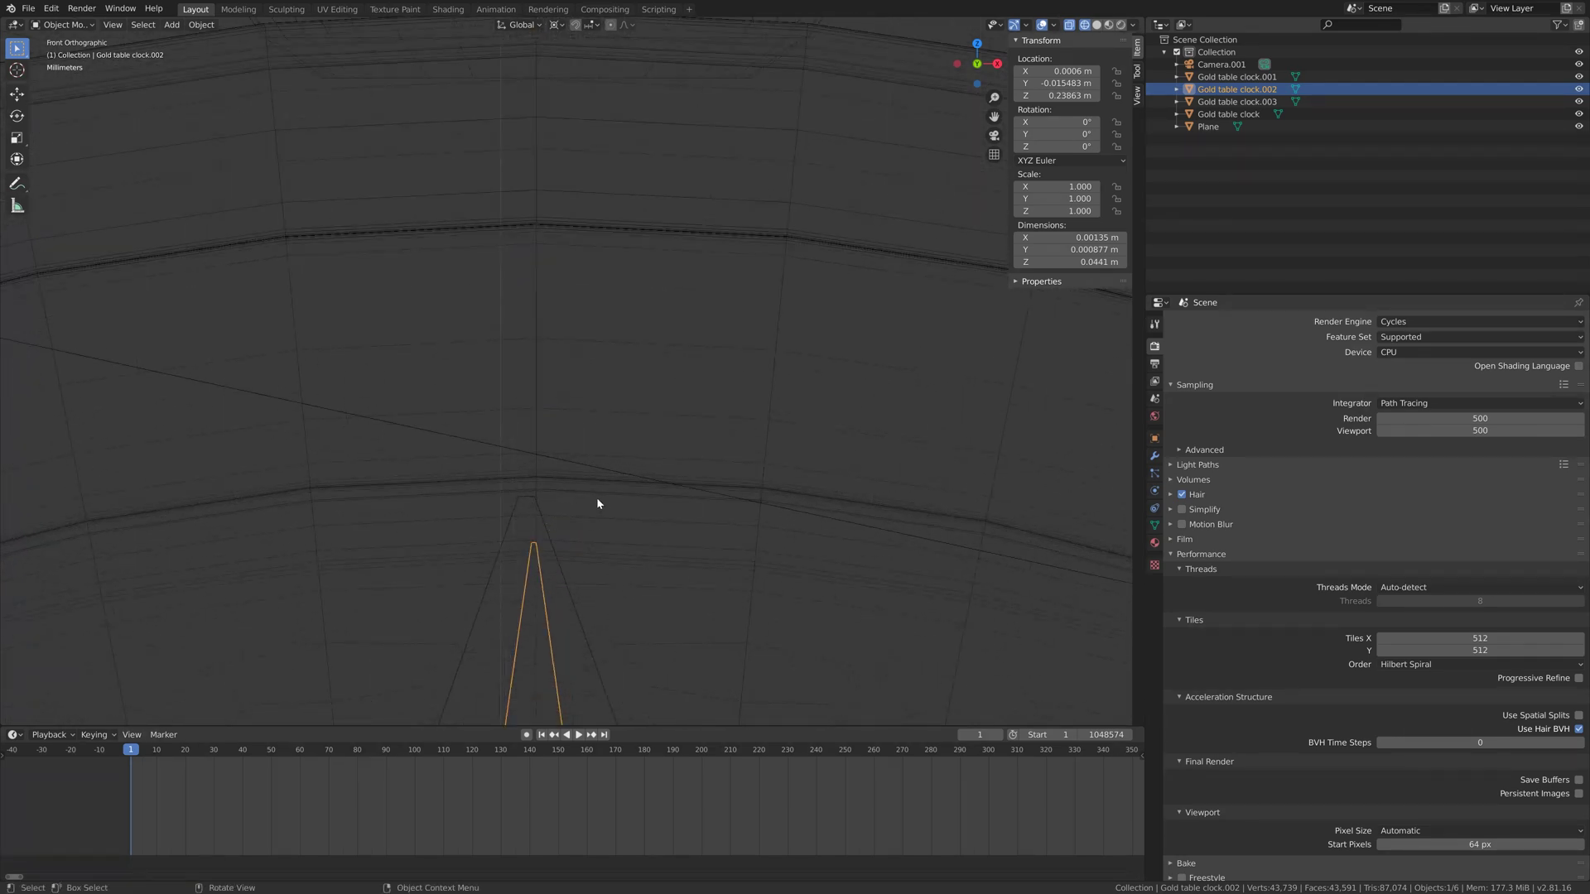
click(525, 494)
key(r)
key(y)
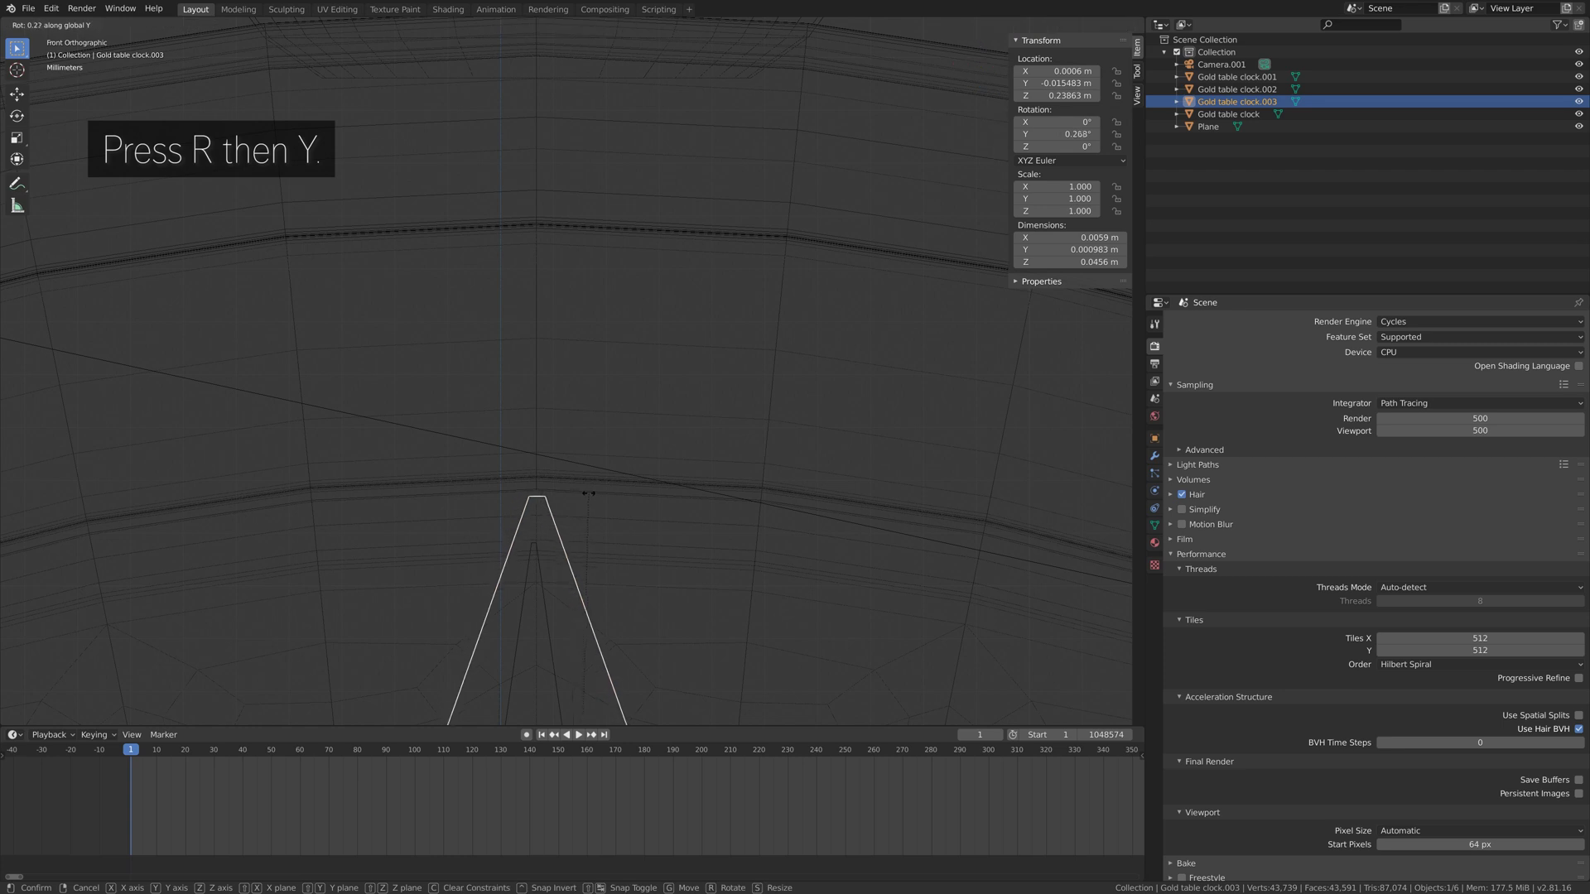
click(586, 497)
Rotate the second hand about 0.08° around the Y axis so its tip lines up with 12 o'clock
click(538, 548)
key(r)
key(y)
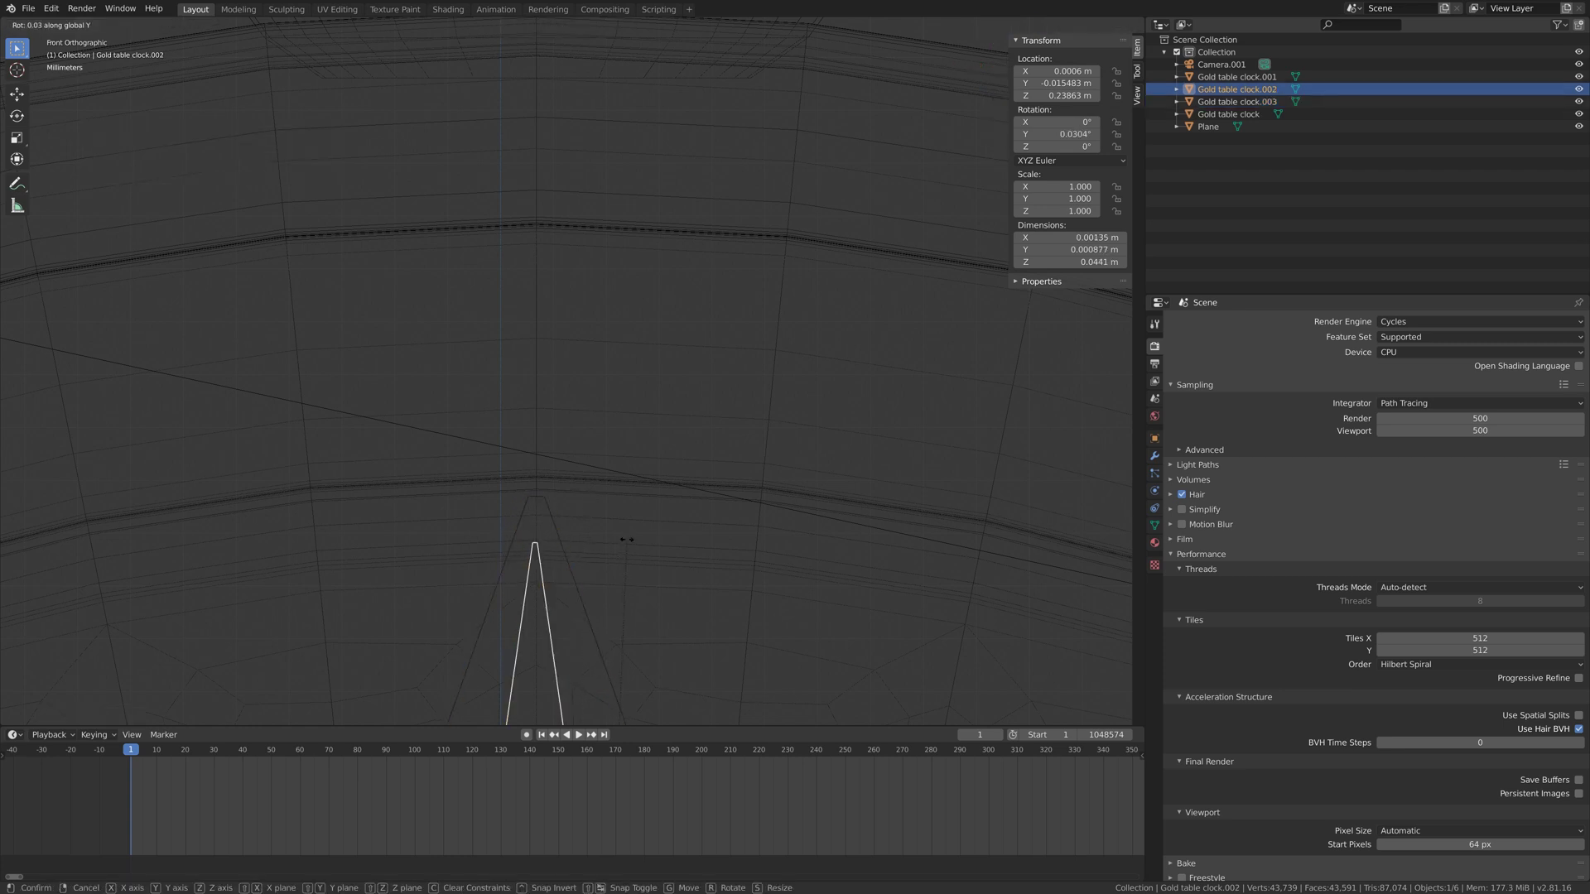
click(616, 570)
ctrl+middle_drag(616, 569, 624, 96)
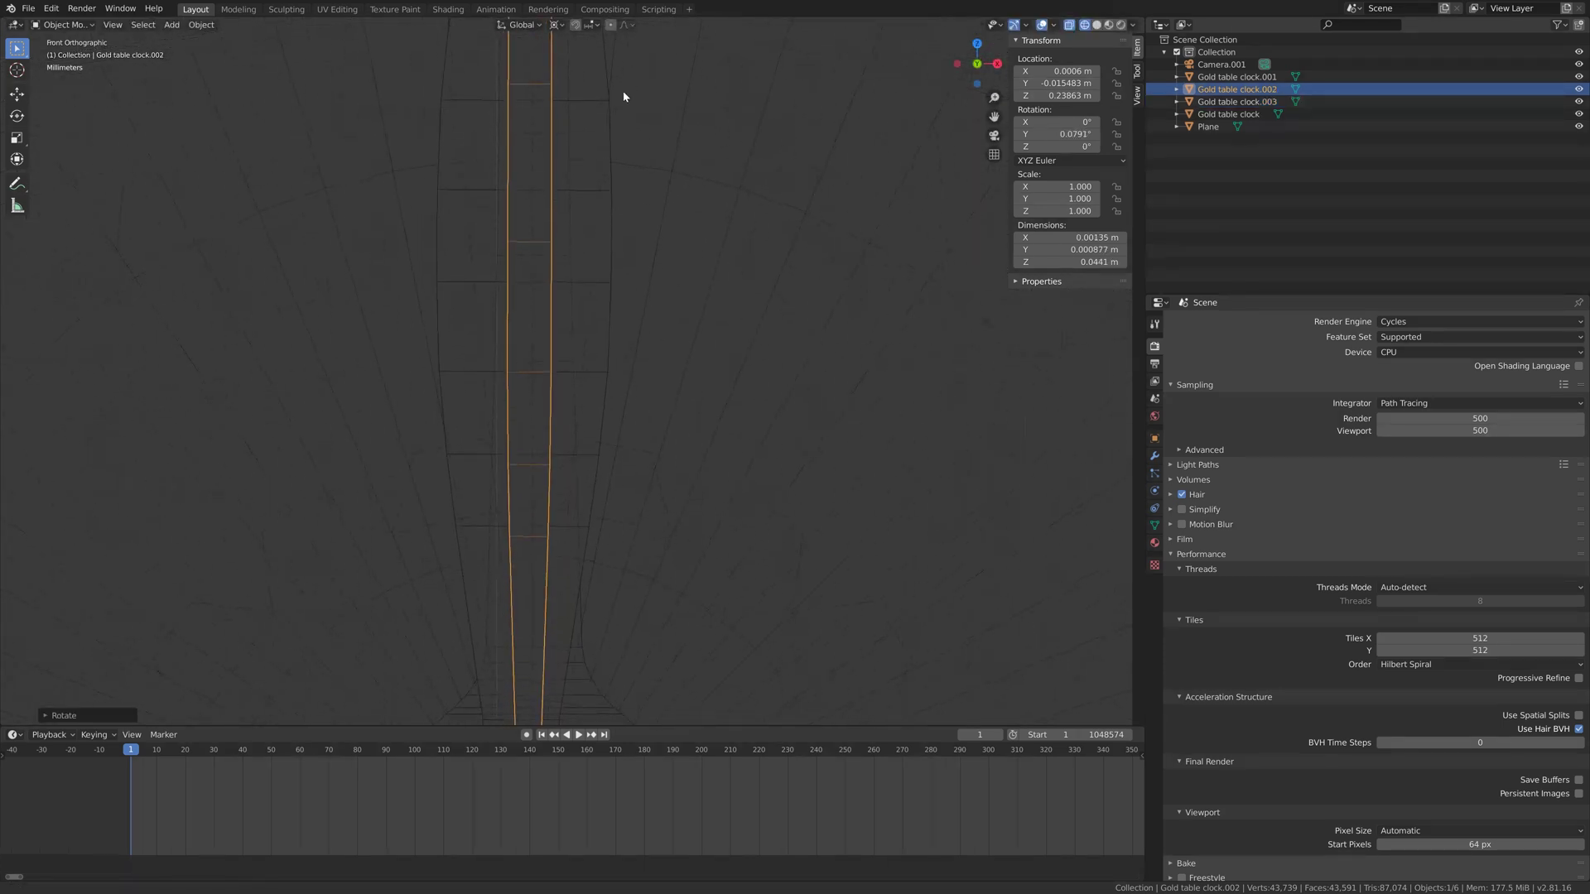
Select the minute, second and hour hands together, leaving out the clock body, and apply their rotation
click(571, 428)
ctrl+middle_drag(572, 428, 634, 365)
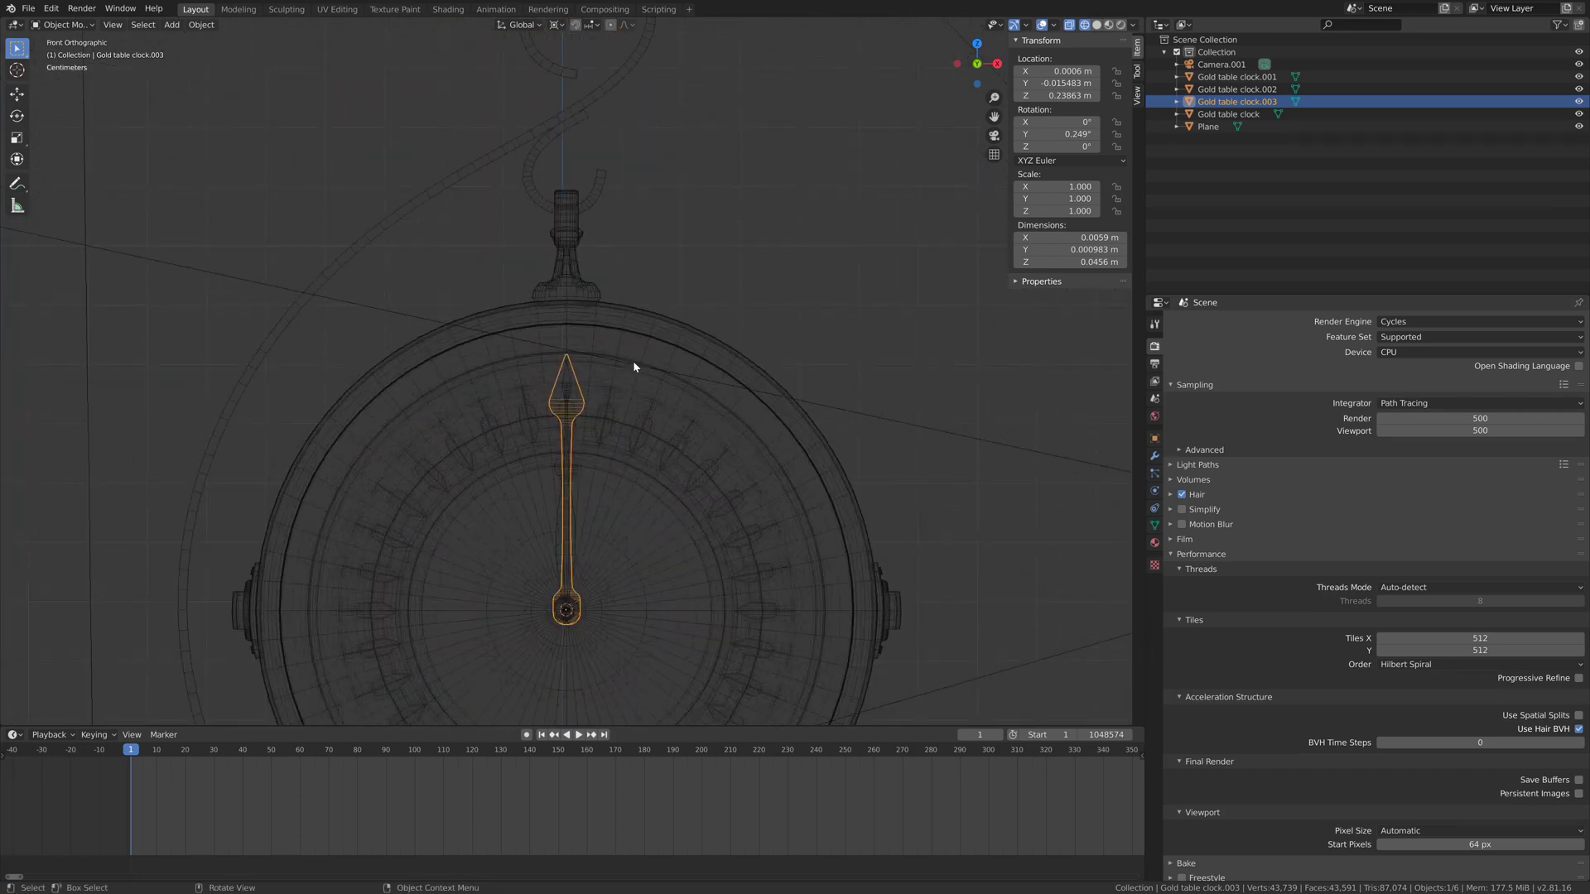
scroll(633, 365, down, 4)
scroll(629, 377, up, 12)
shift+click(564, 456)
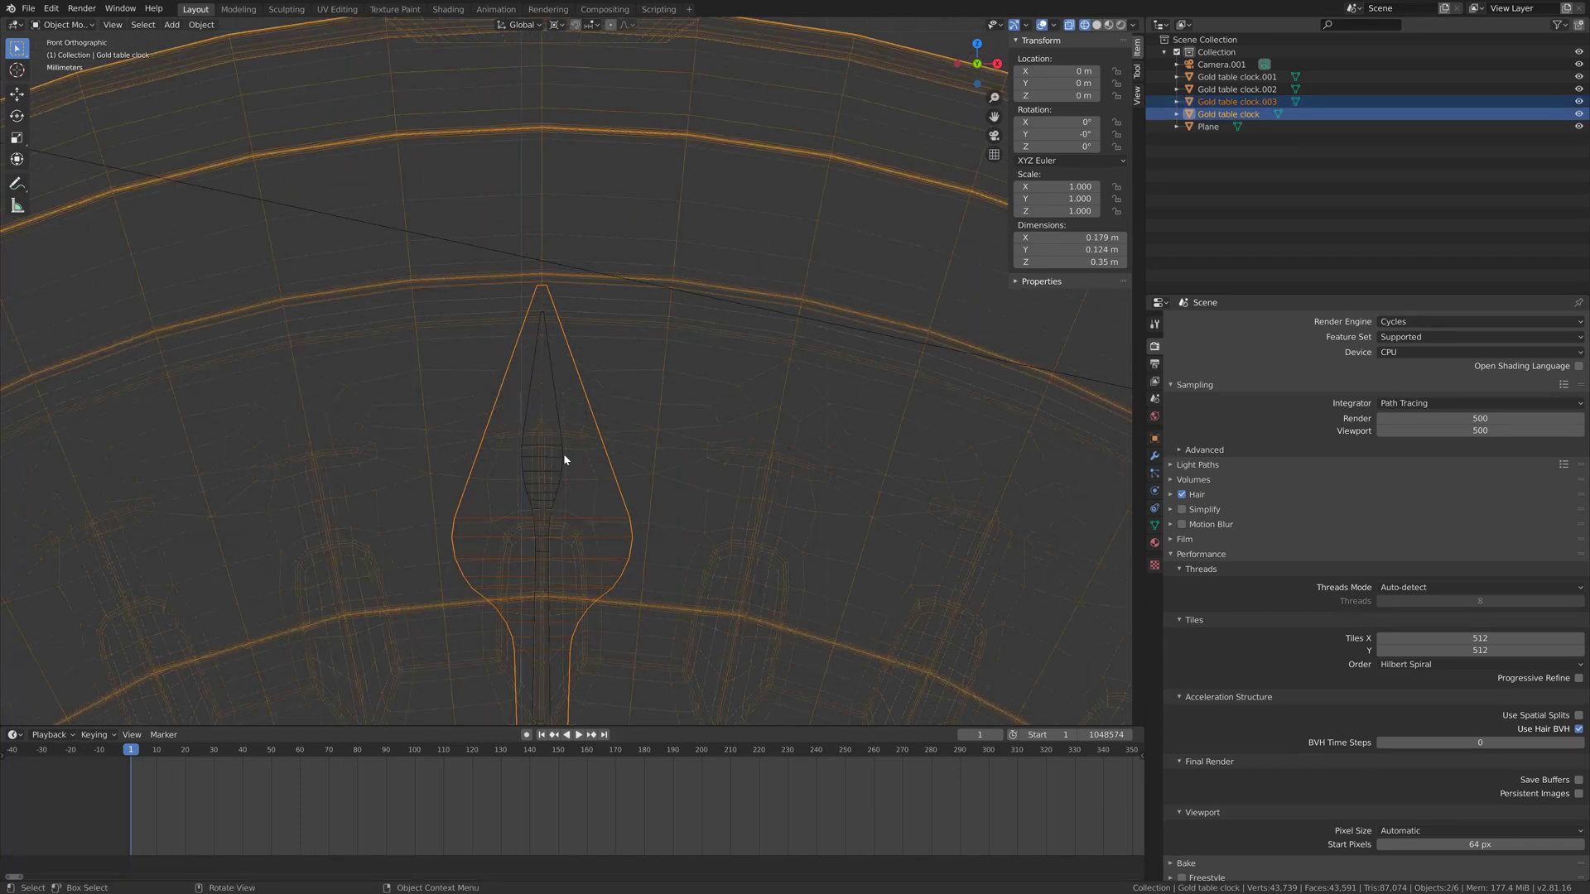
shift+click(564, 456)
shift+click(563, 492)
scroll(568, 447, down, 4)
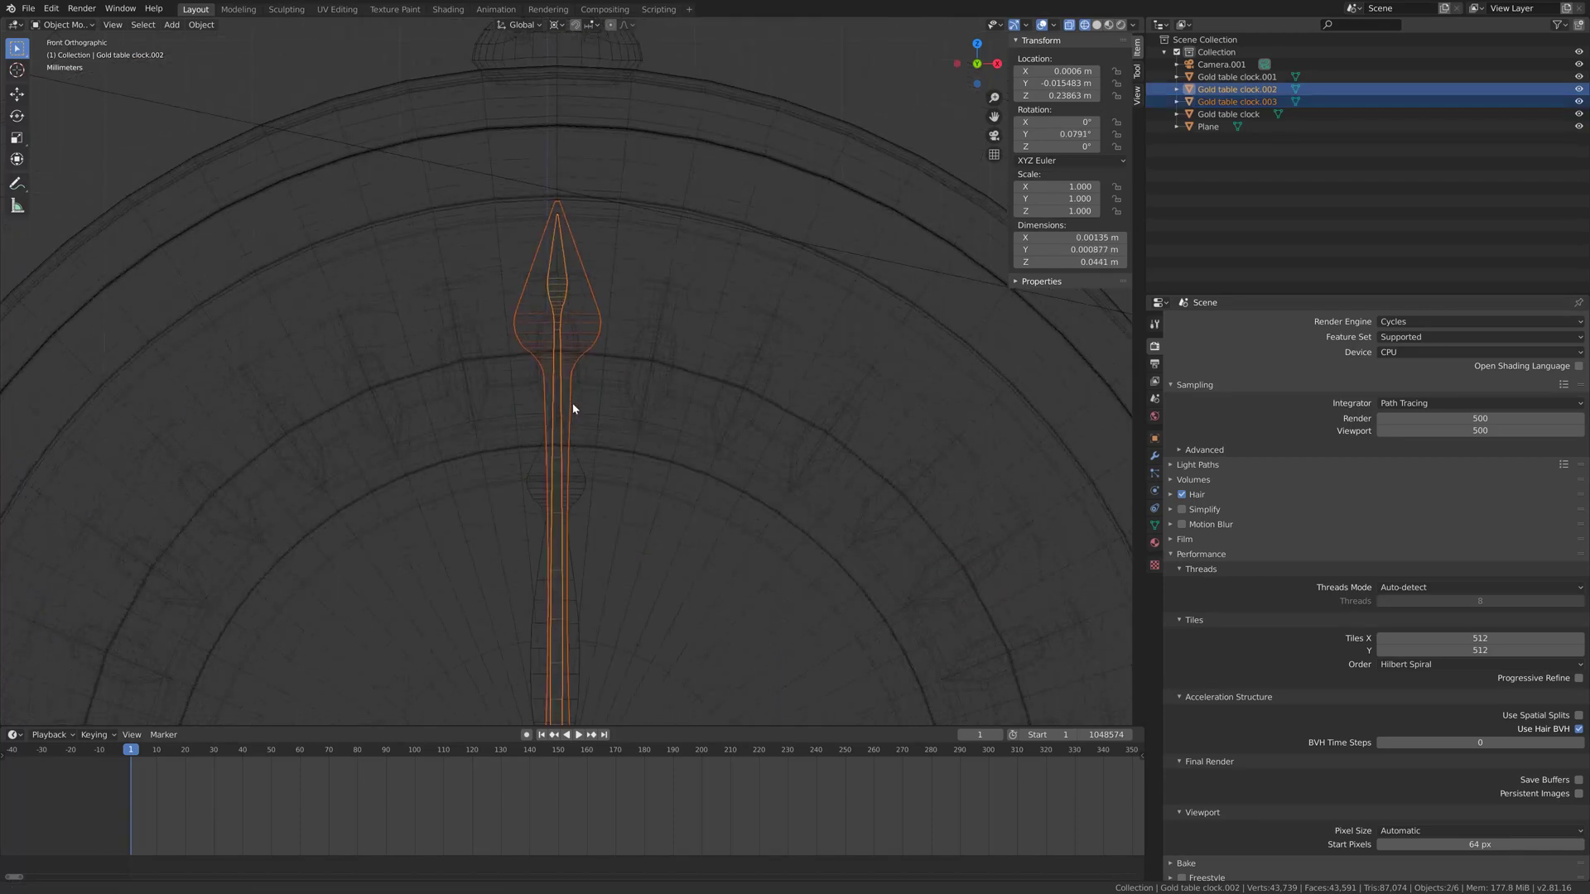
shift+click(580, 467)
key(ctrl+a)
click(579, 462)
scroll(612, 401, down, 5)
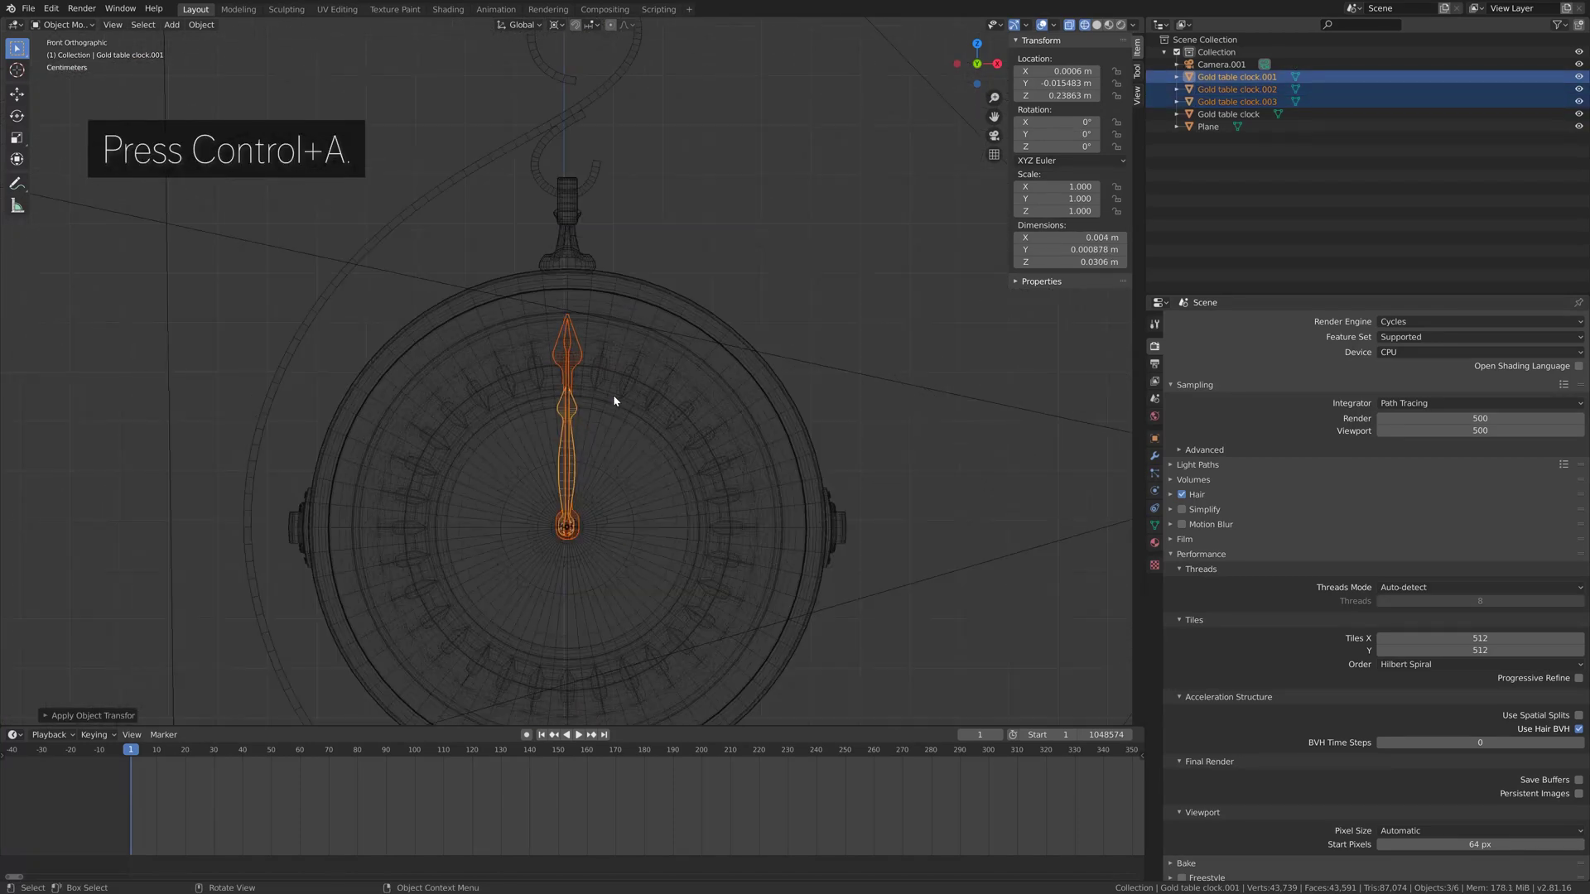
Insert a rotation keyframe on the second hand at frame 1, and advance the current frame to 31
click(570, 346)
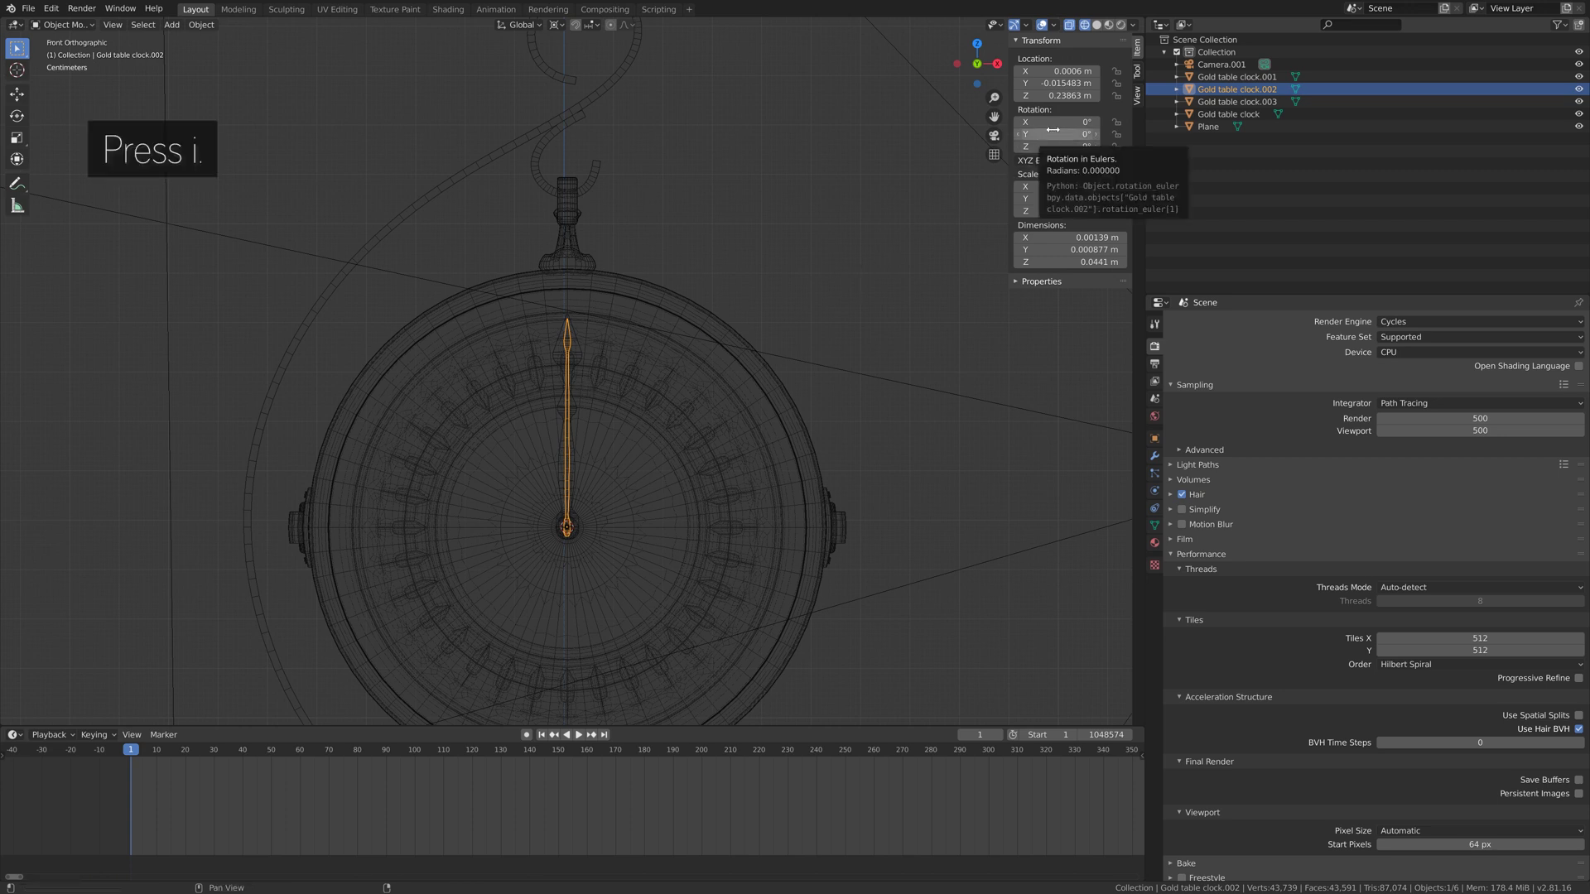
key(i)
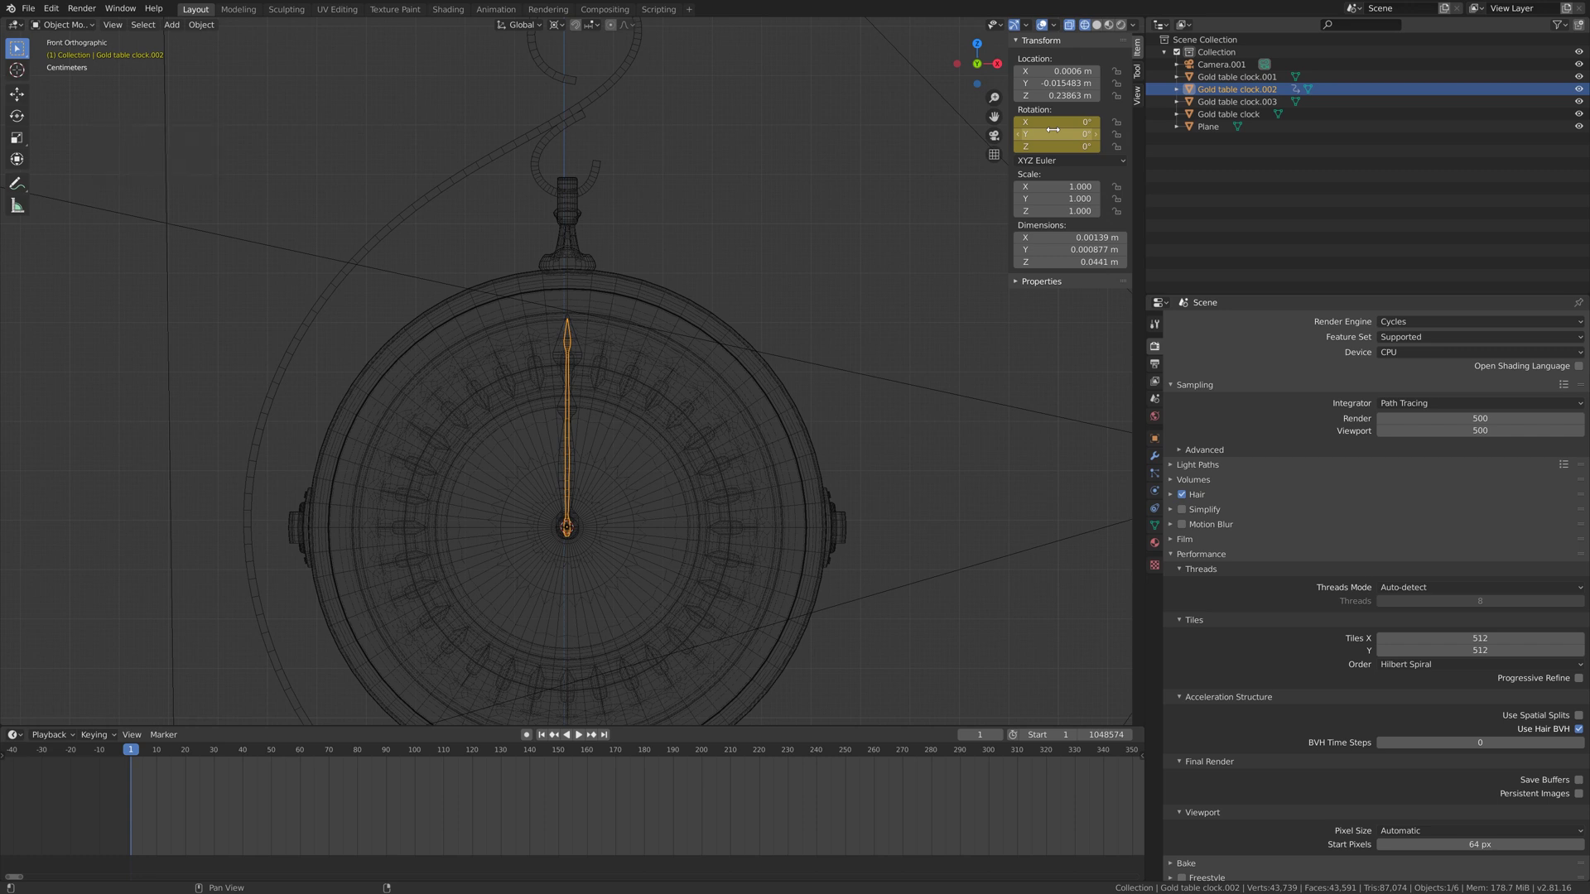
click(979, 735)
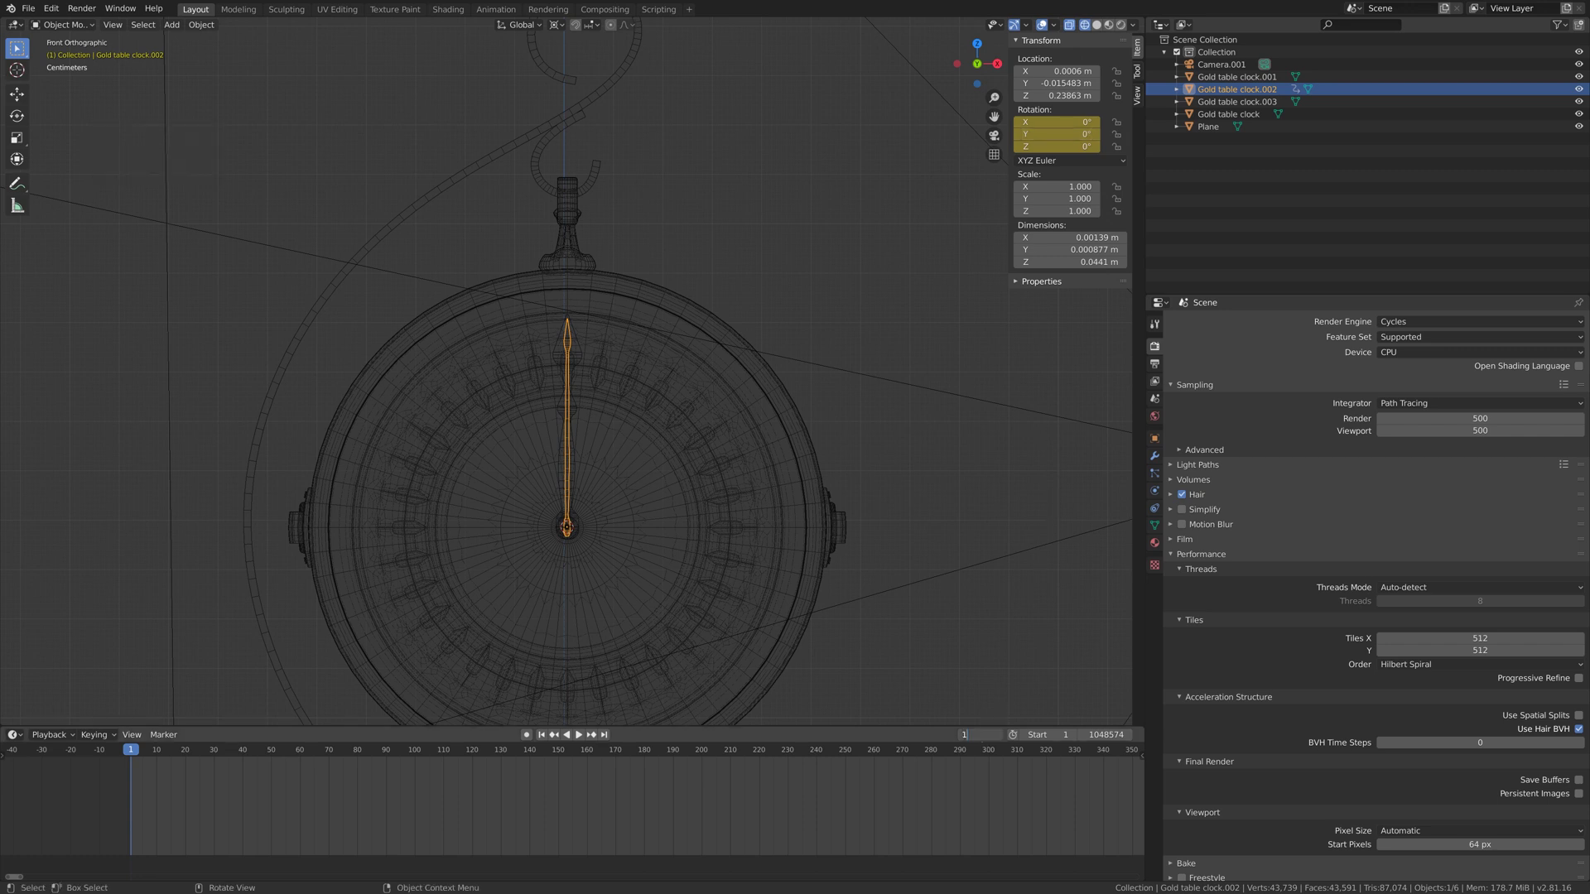
text(+30)
key(Return)
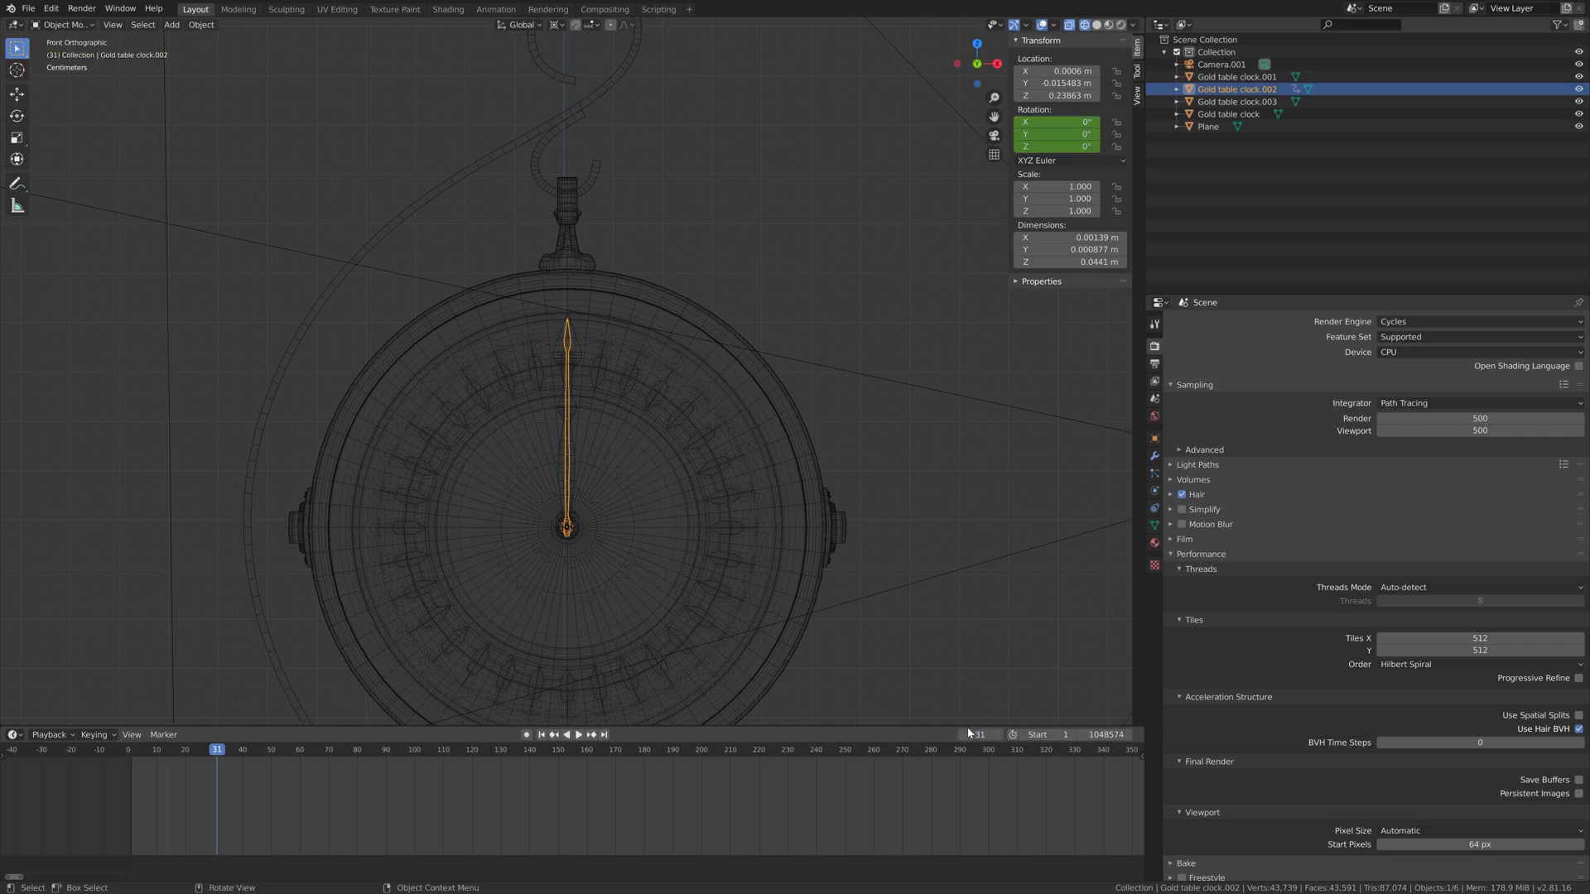
Switch to Calculator to divide 360 by 60 for the rotation per second, and return to Blender
key(alt+Tab)
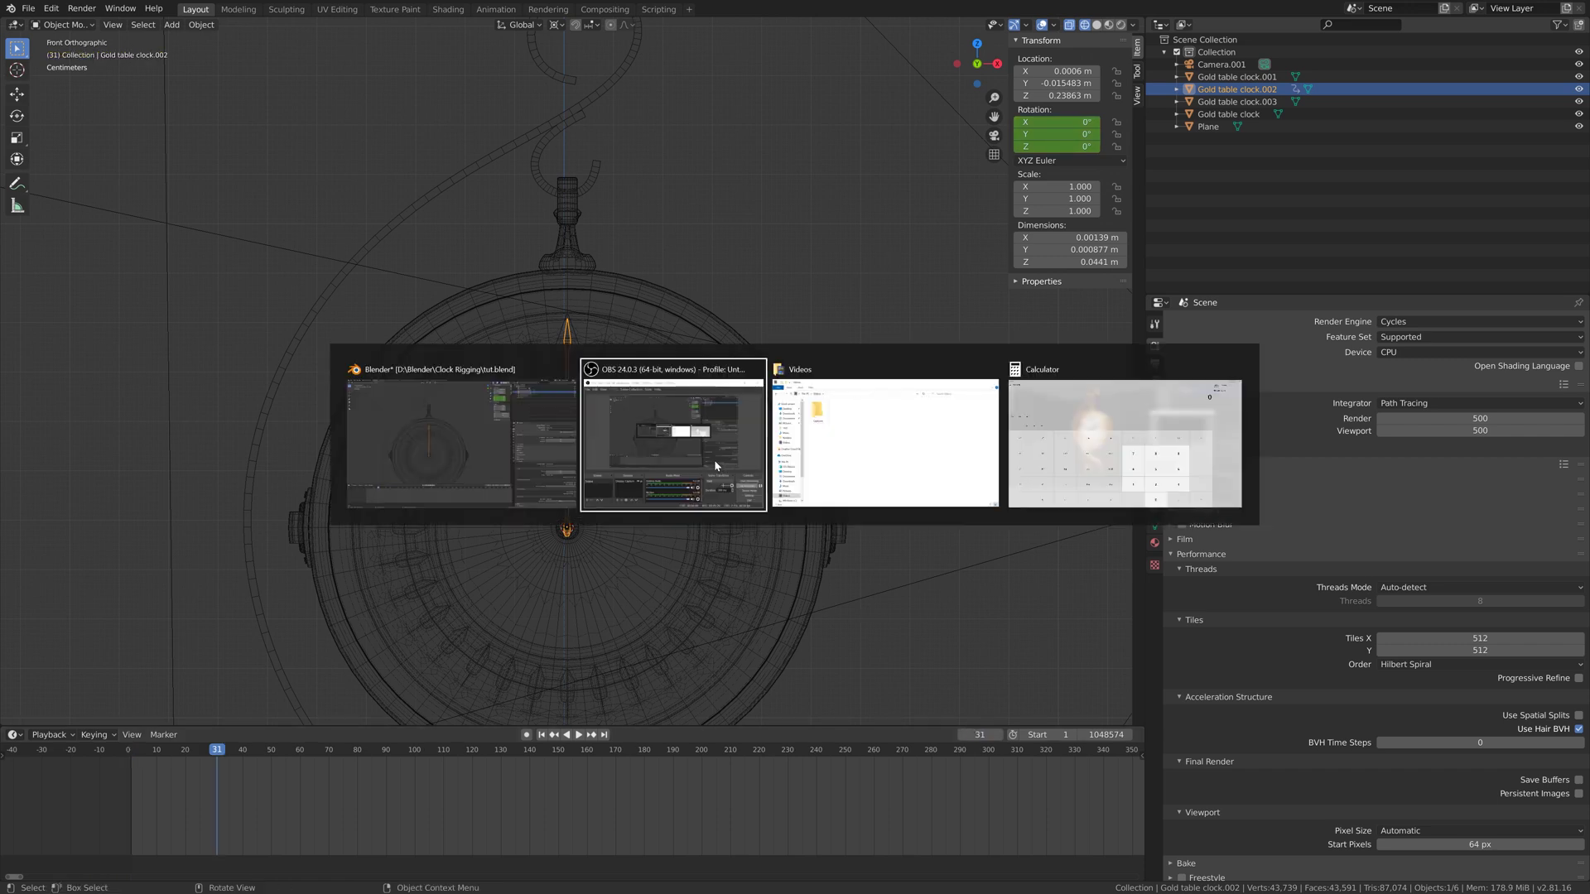
click(1161, 437)
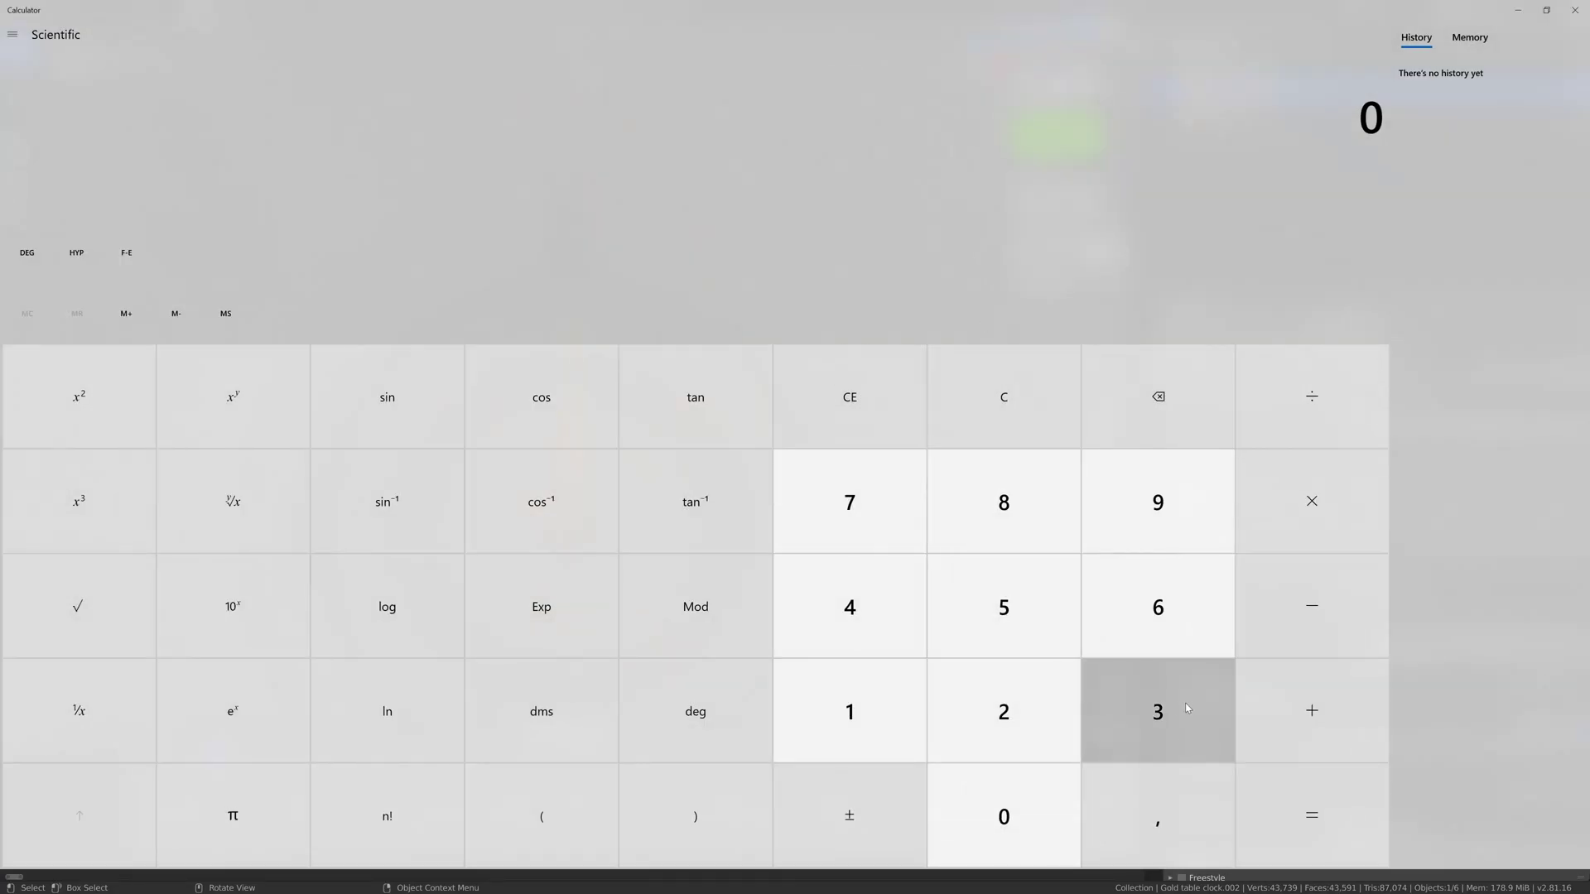
click(1157, 712)
click(1158, 606)
click(1028, 803)
click(1285, 437)
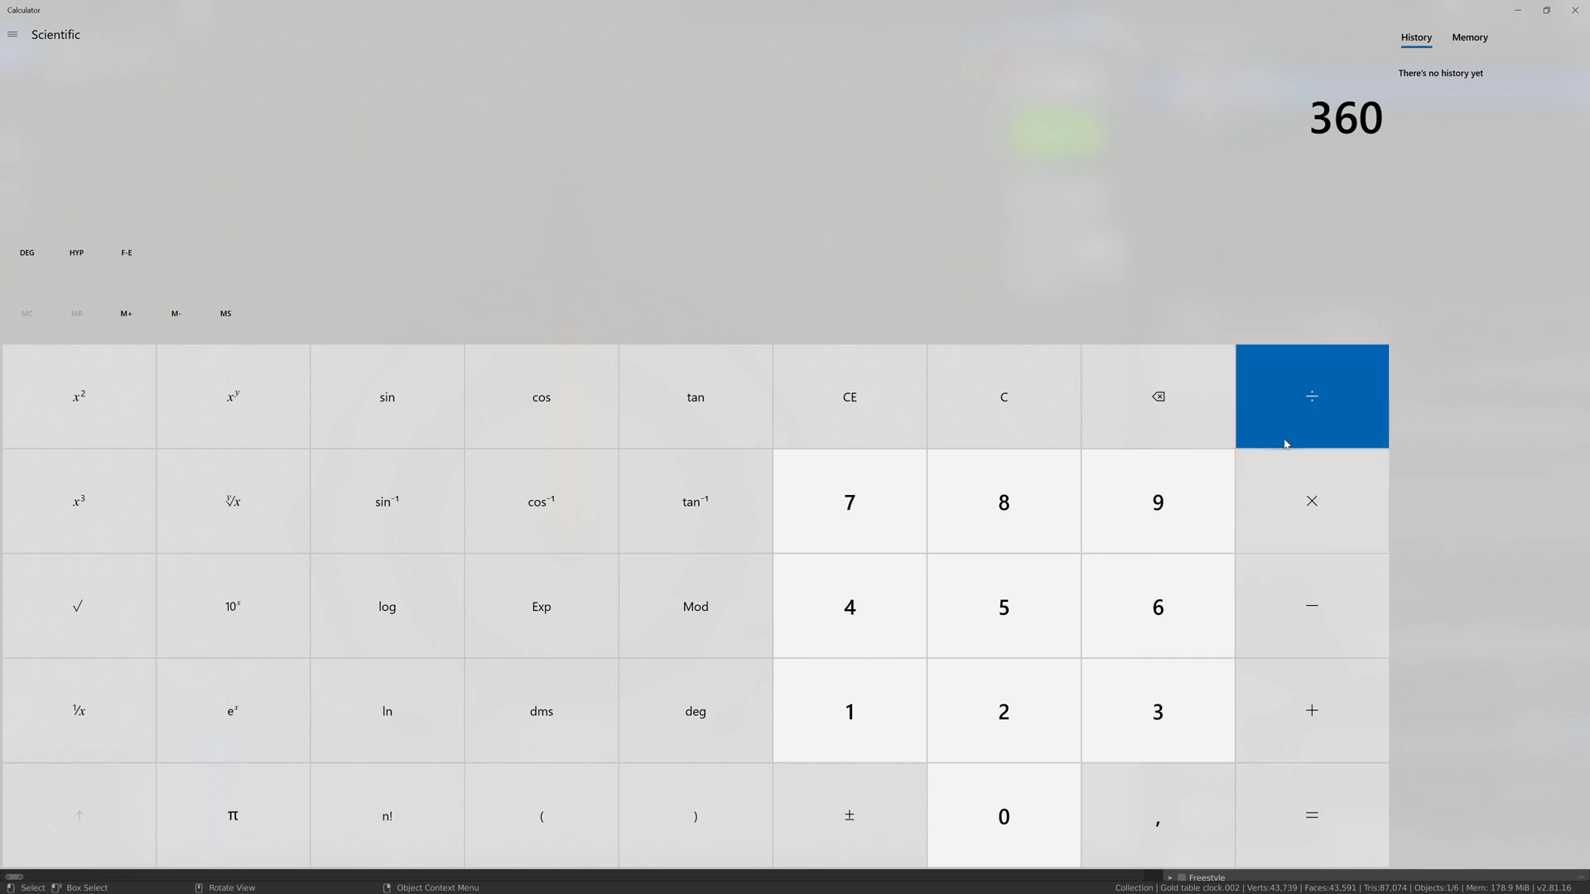
click(1158, 607)
click(1018, 810)
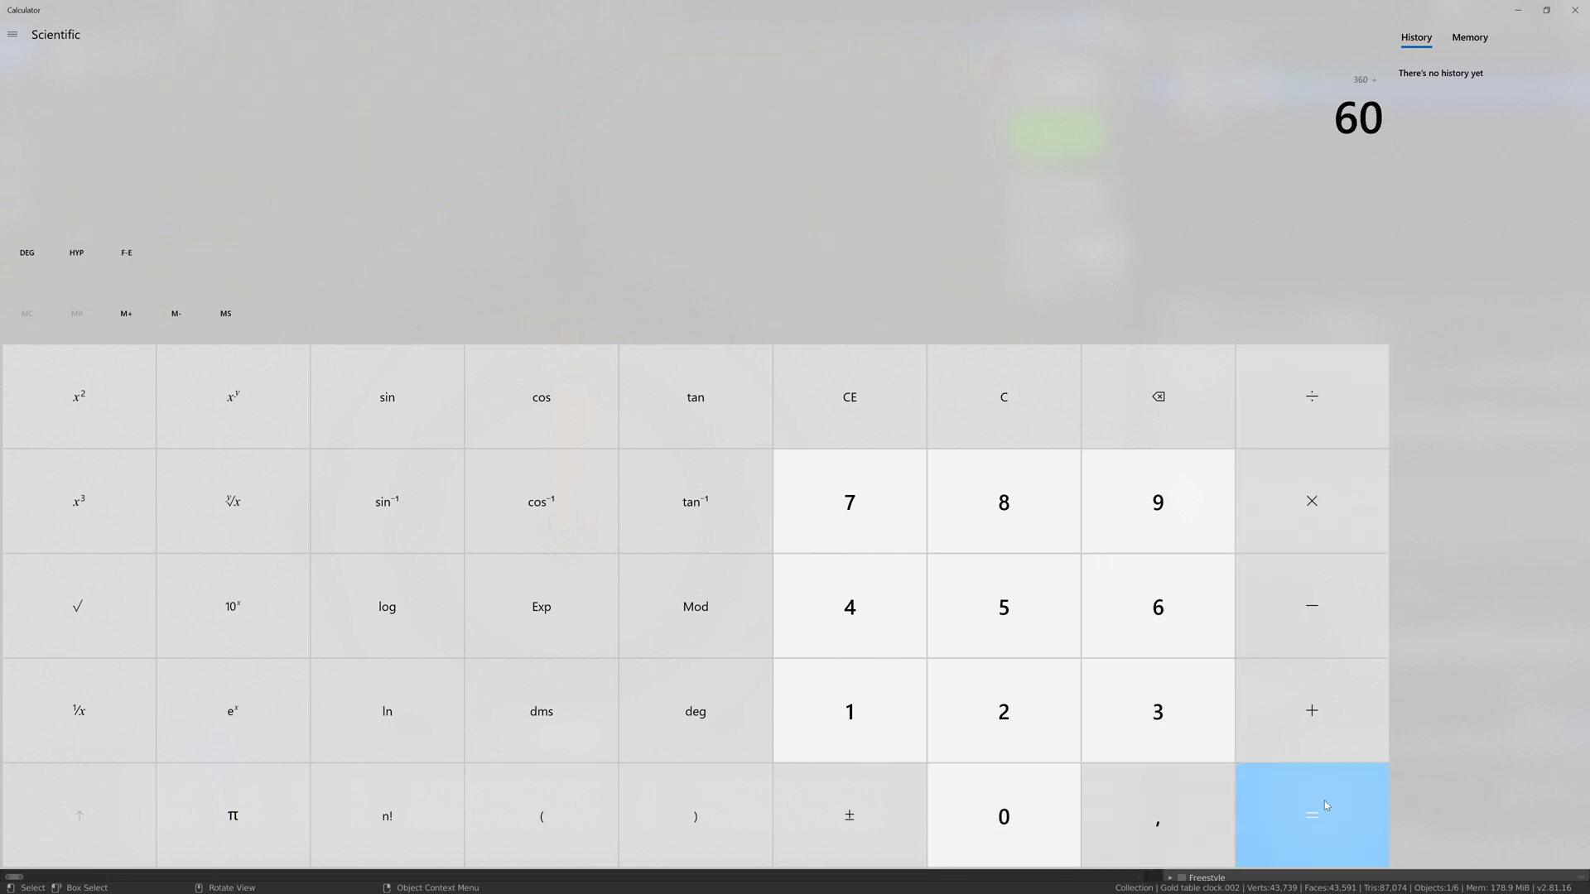
click(1307, 811)
key(alt+Tab)
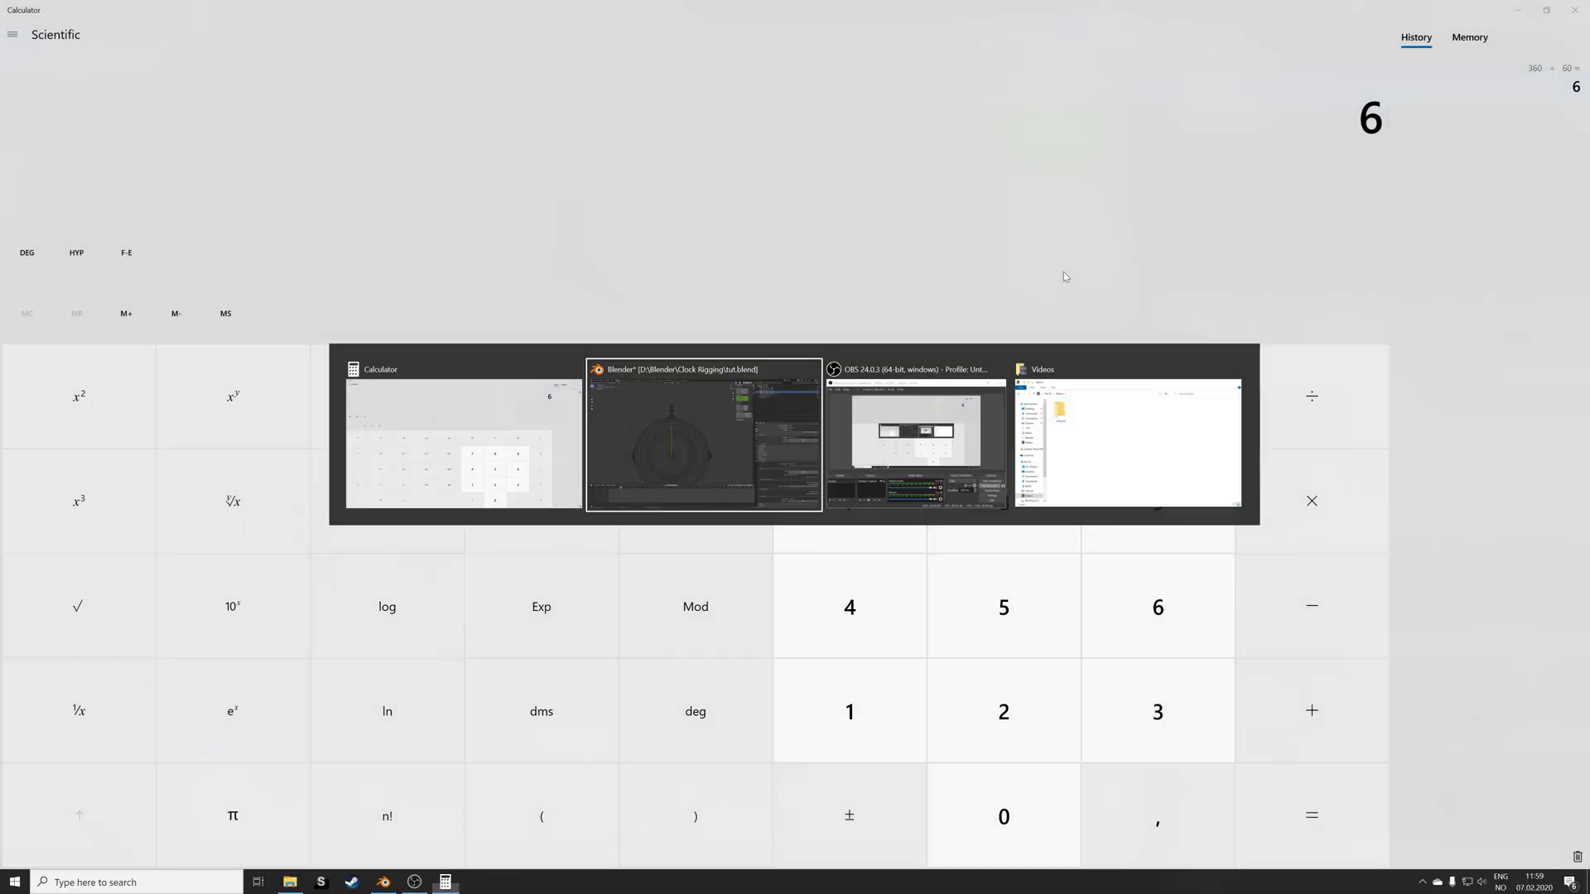
click(728, 407)
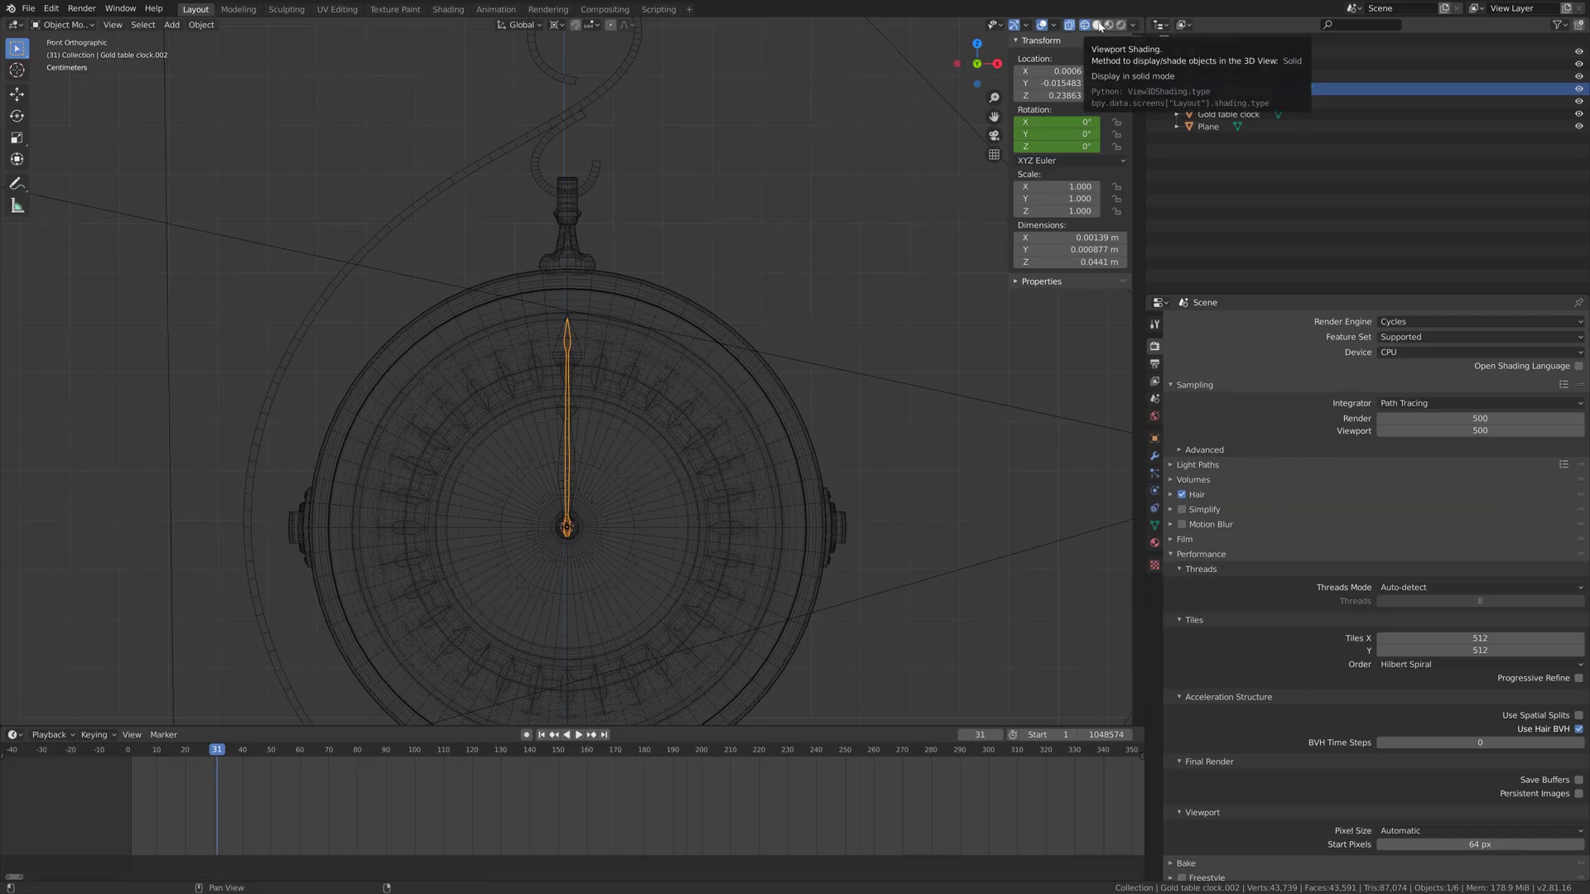
In solid shading, set the second hand's Y rotation to 6° and keyframe its rotation at frame 31
click(1098, 25)
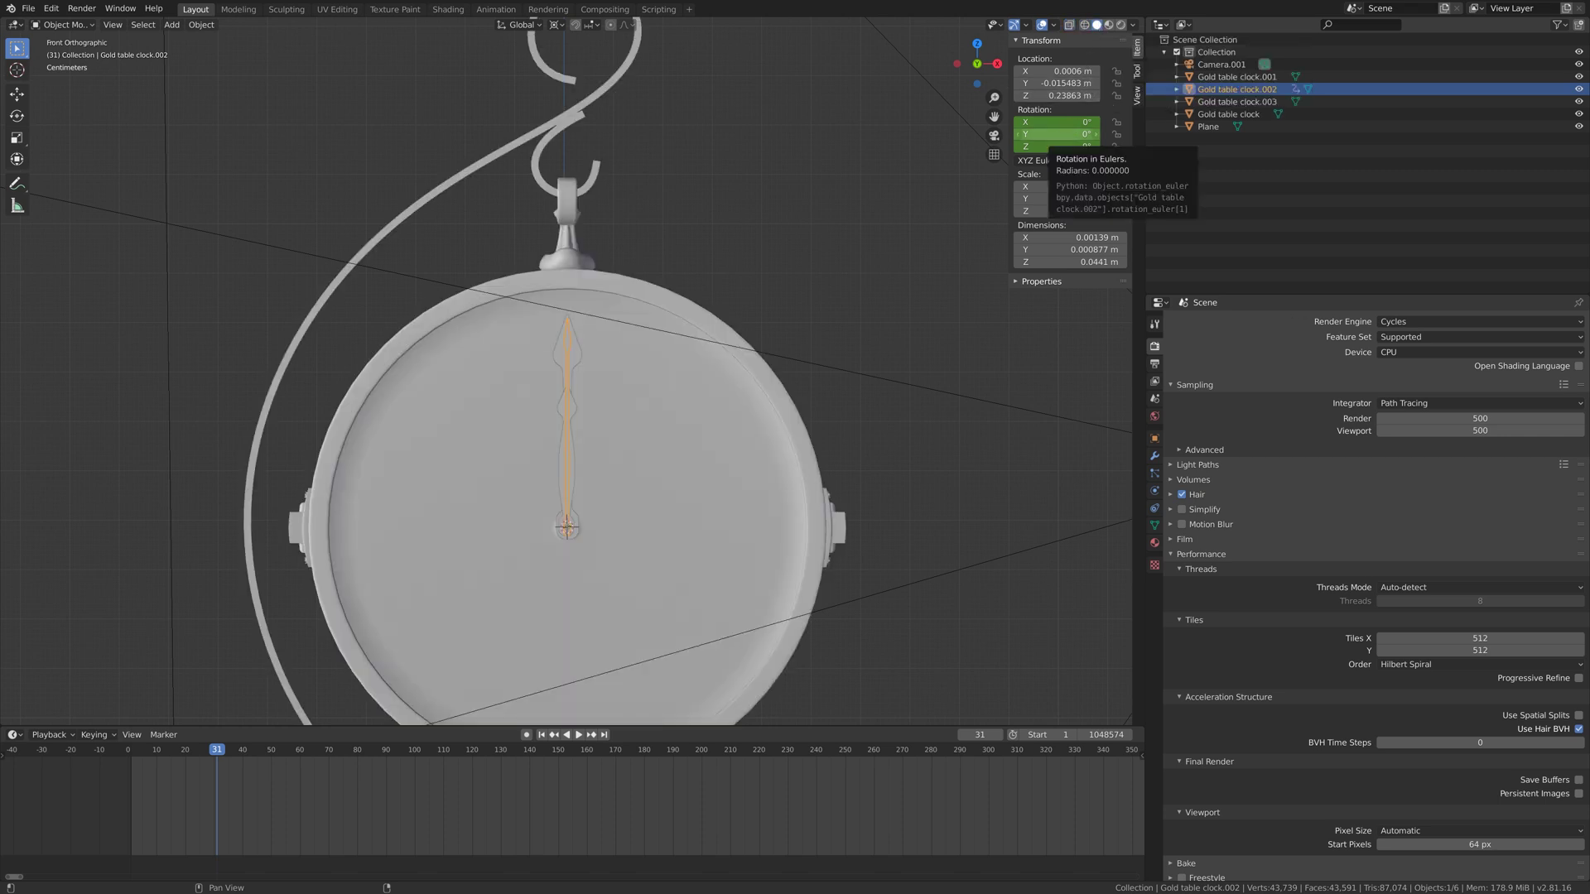
click(1060, 134)
text(6)
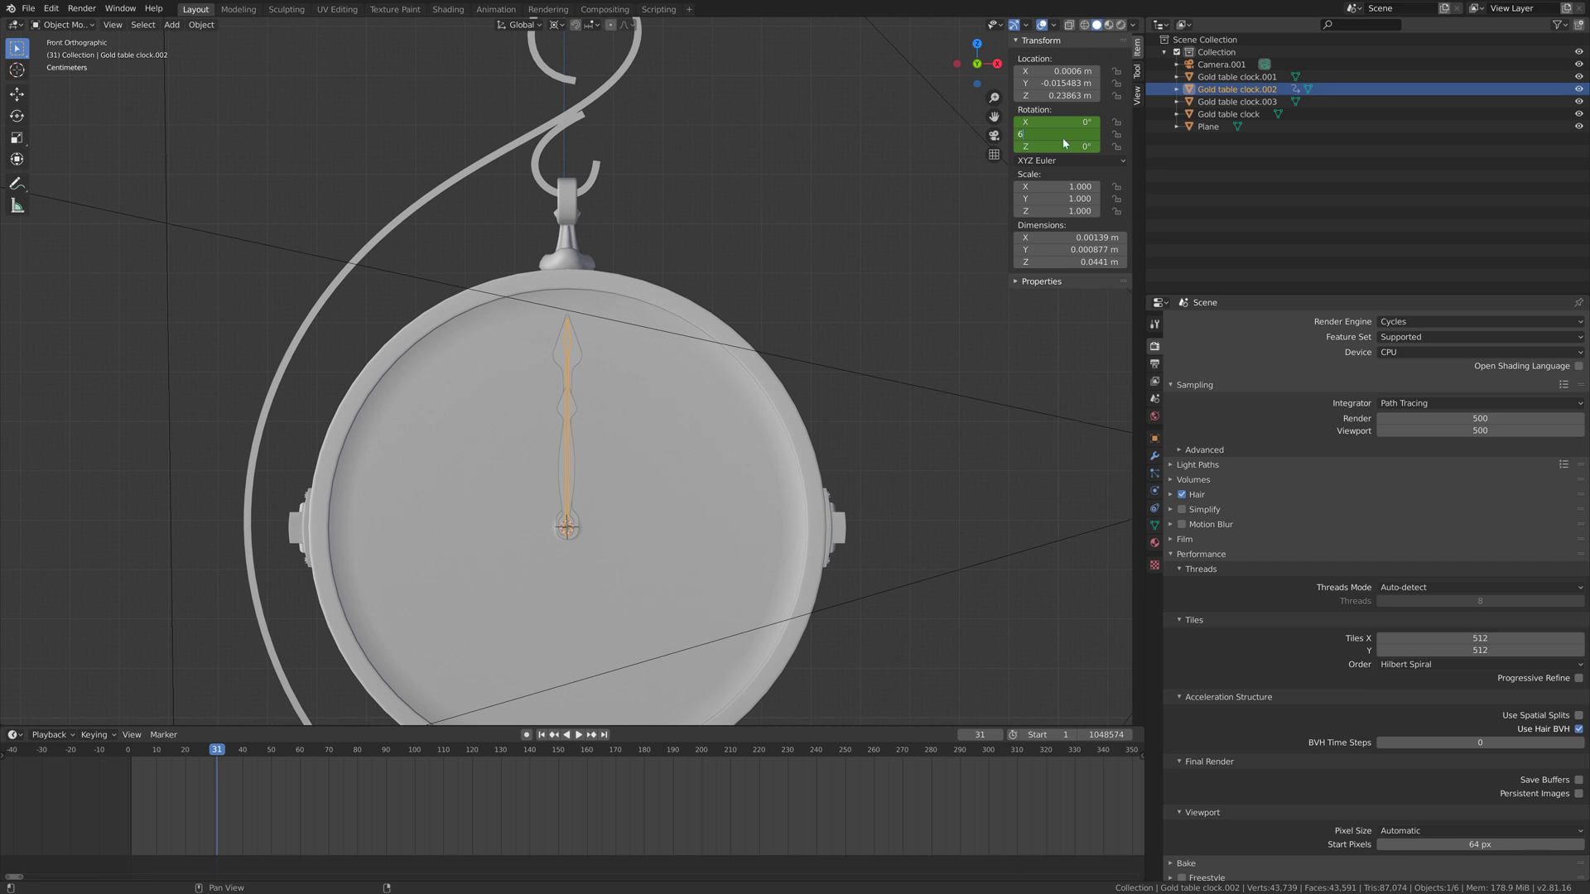
key(Return)
key(i)
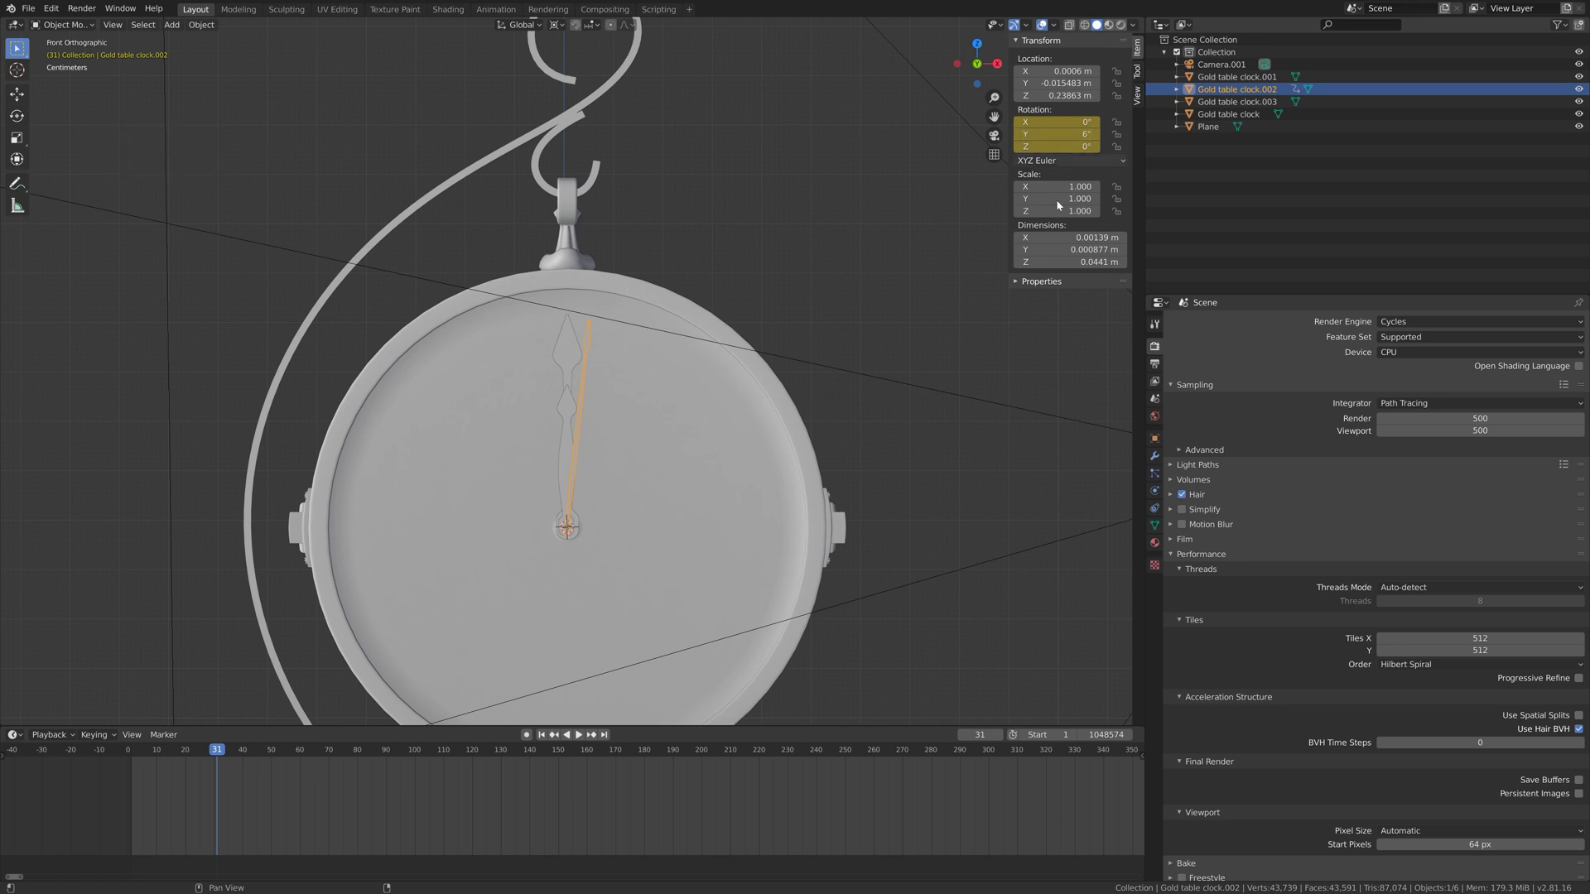
At frame 61, set the second hand's Y rotation to 12° and insert a rotation keyframe
click(980, 735)
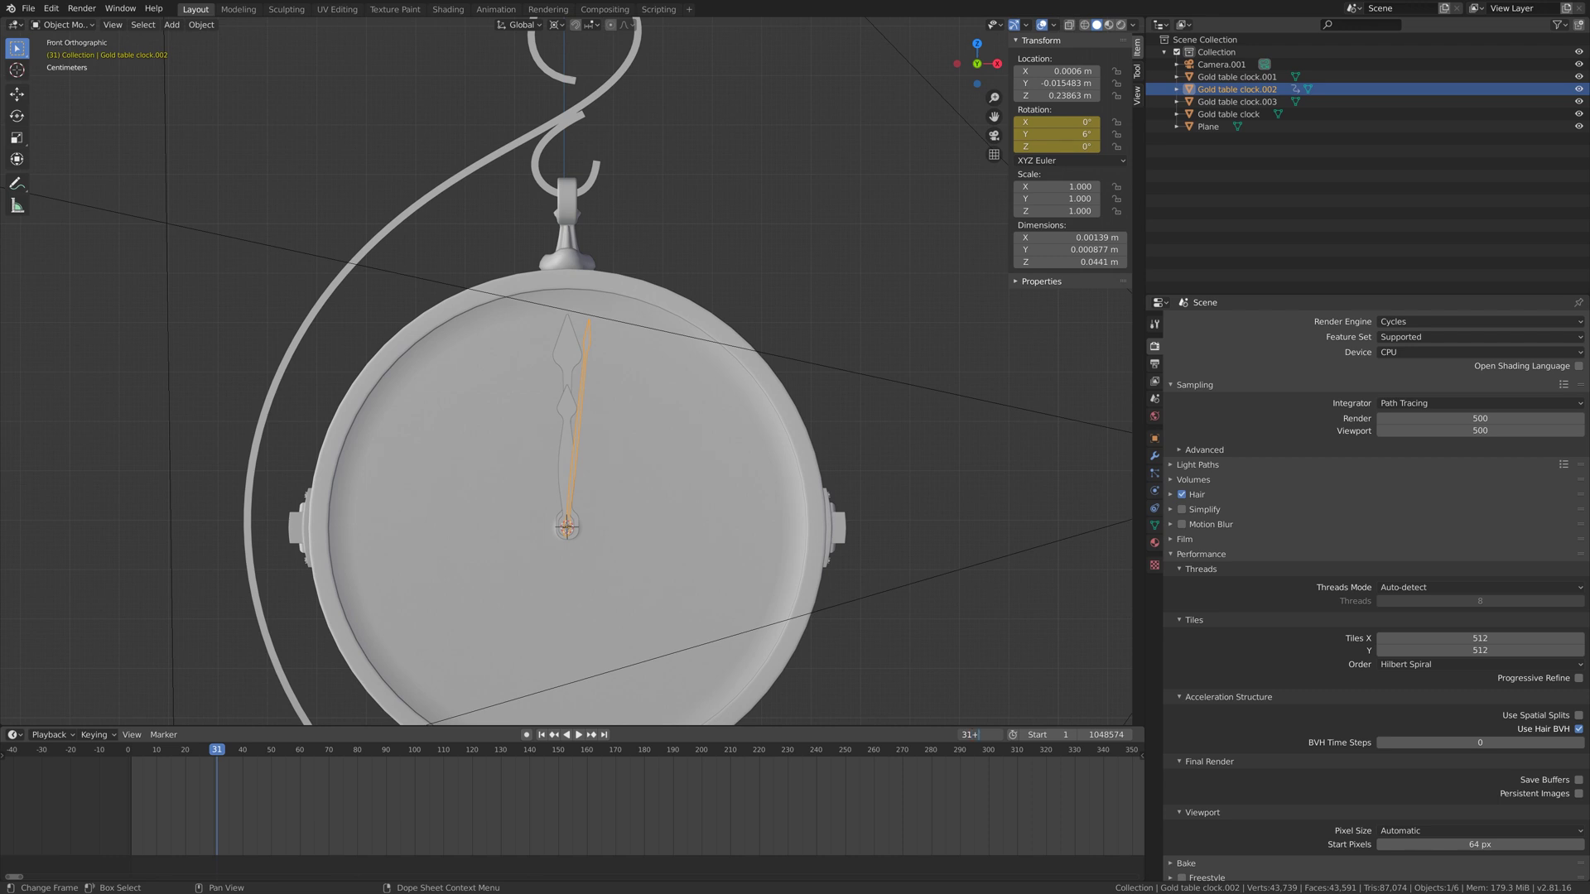
text(61)
key(Return)
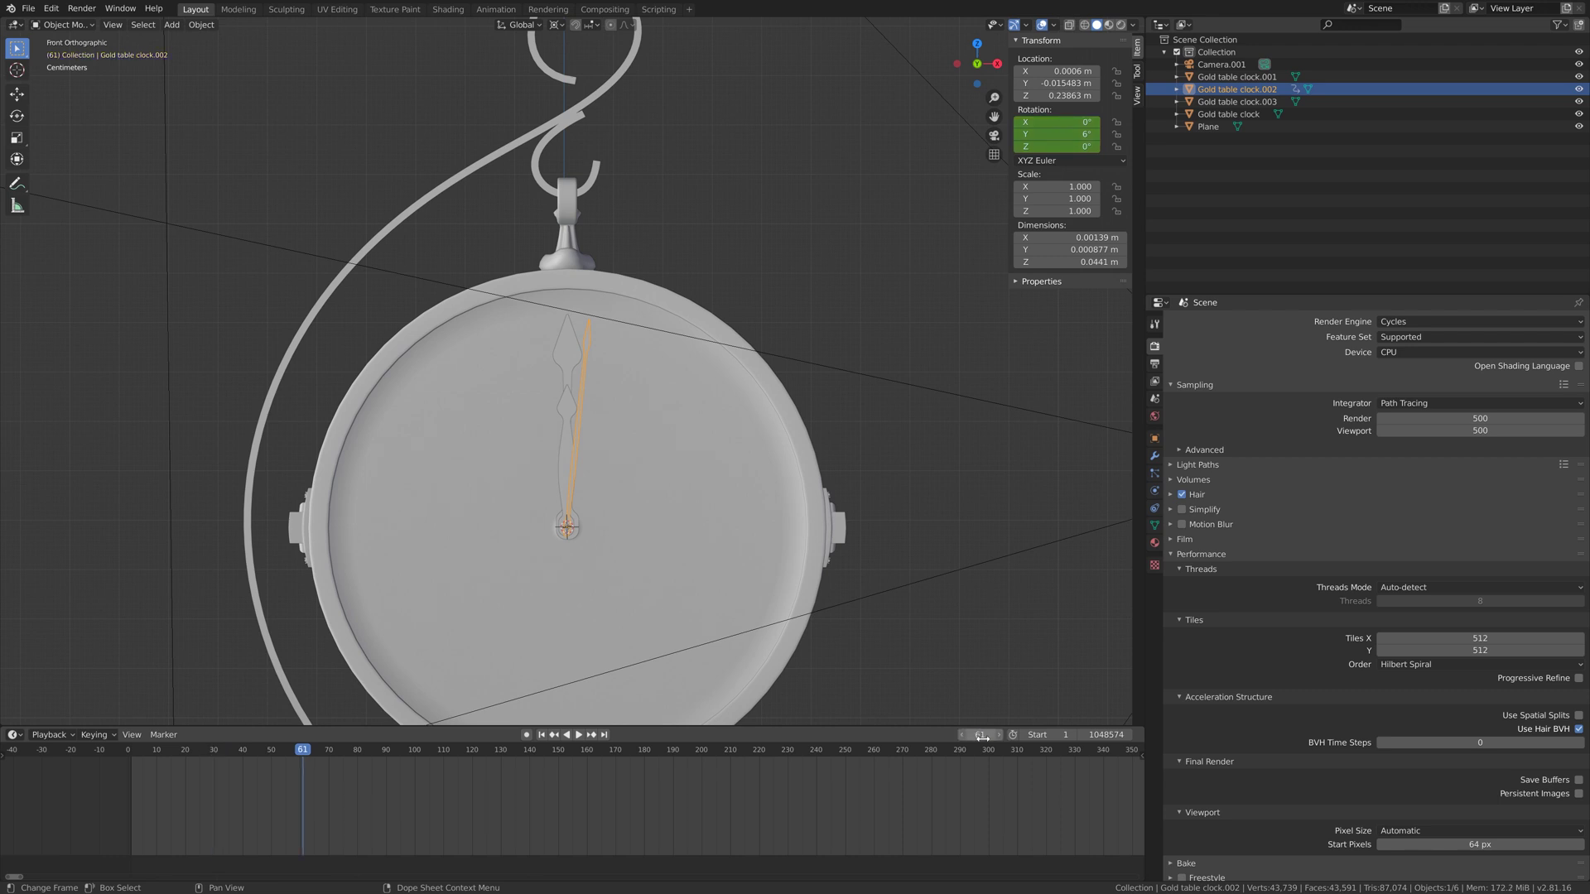
click(1057, 134)
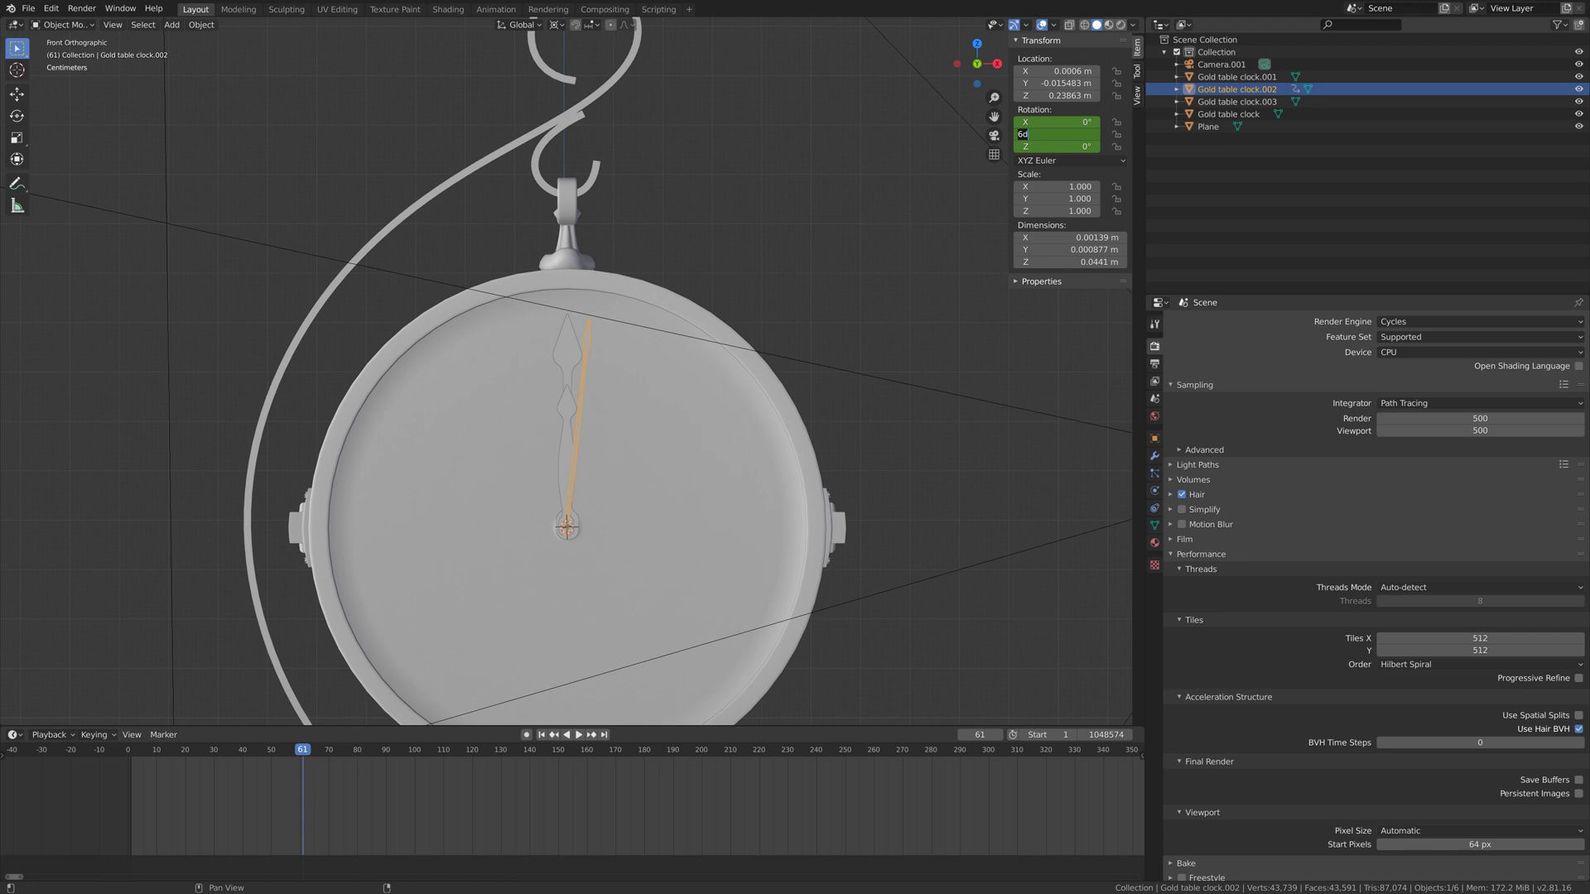
text(12)
key(Return)
key(i)
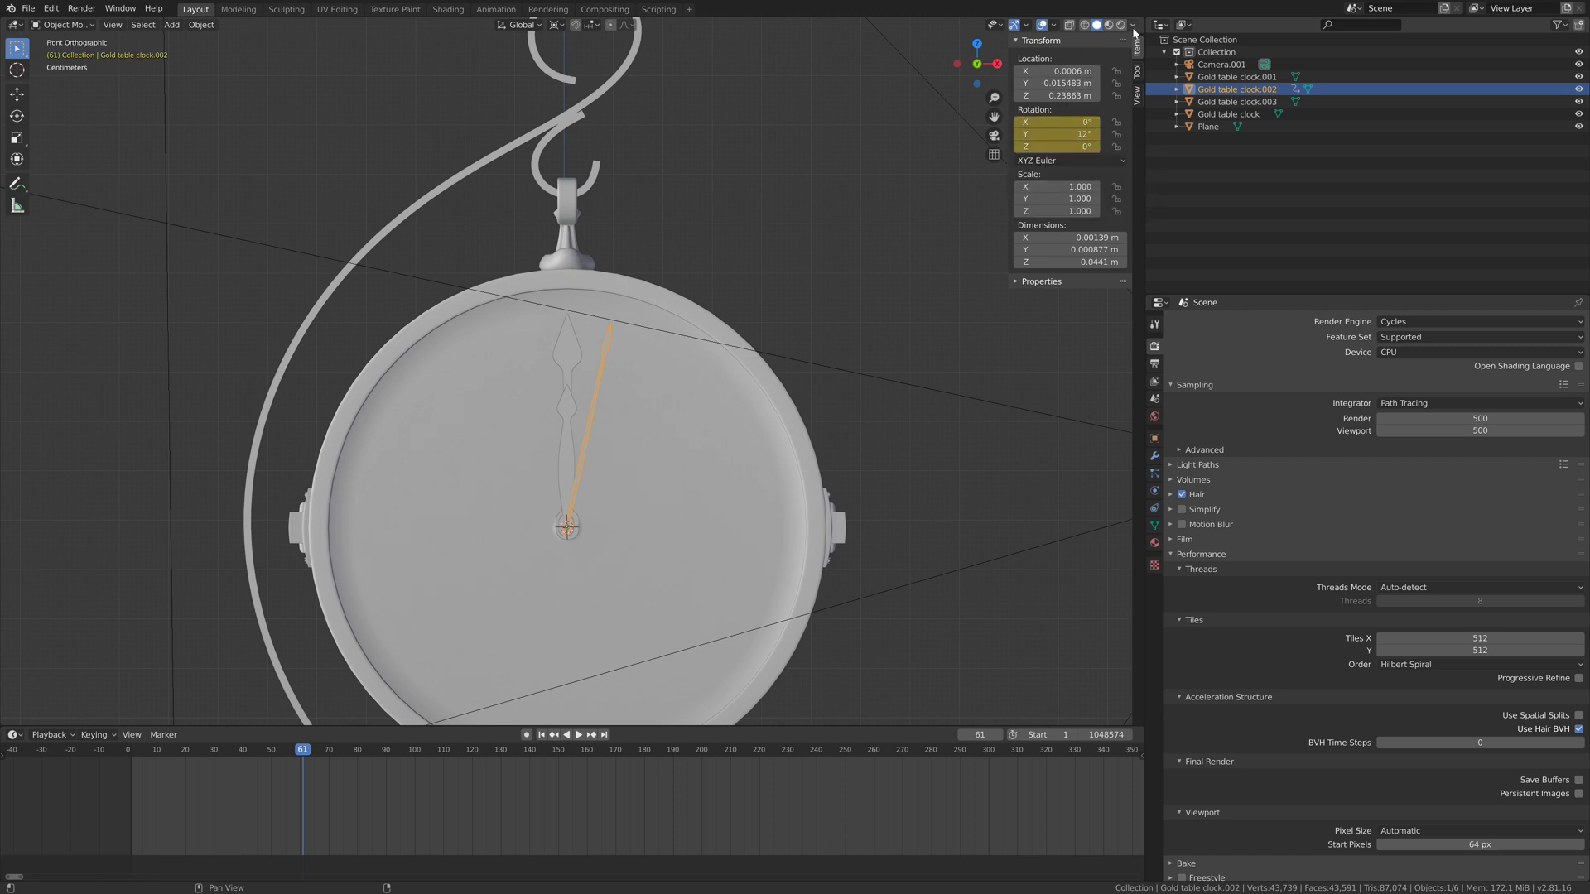
Split the 3D viewport horizontally into two areas and make the upper one a Graph Editor
drag(1134, 31, 1122, 352)
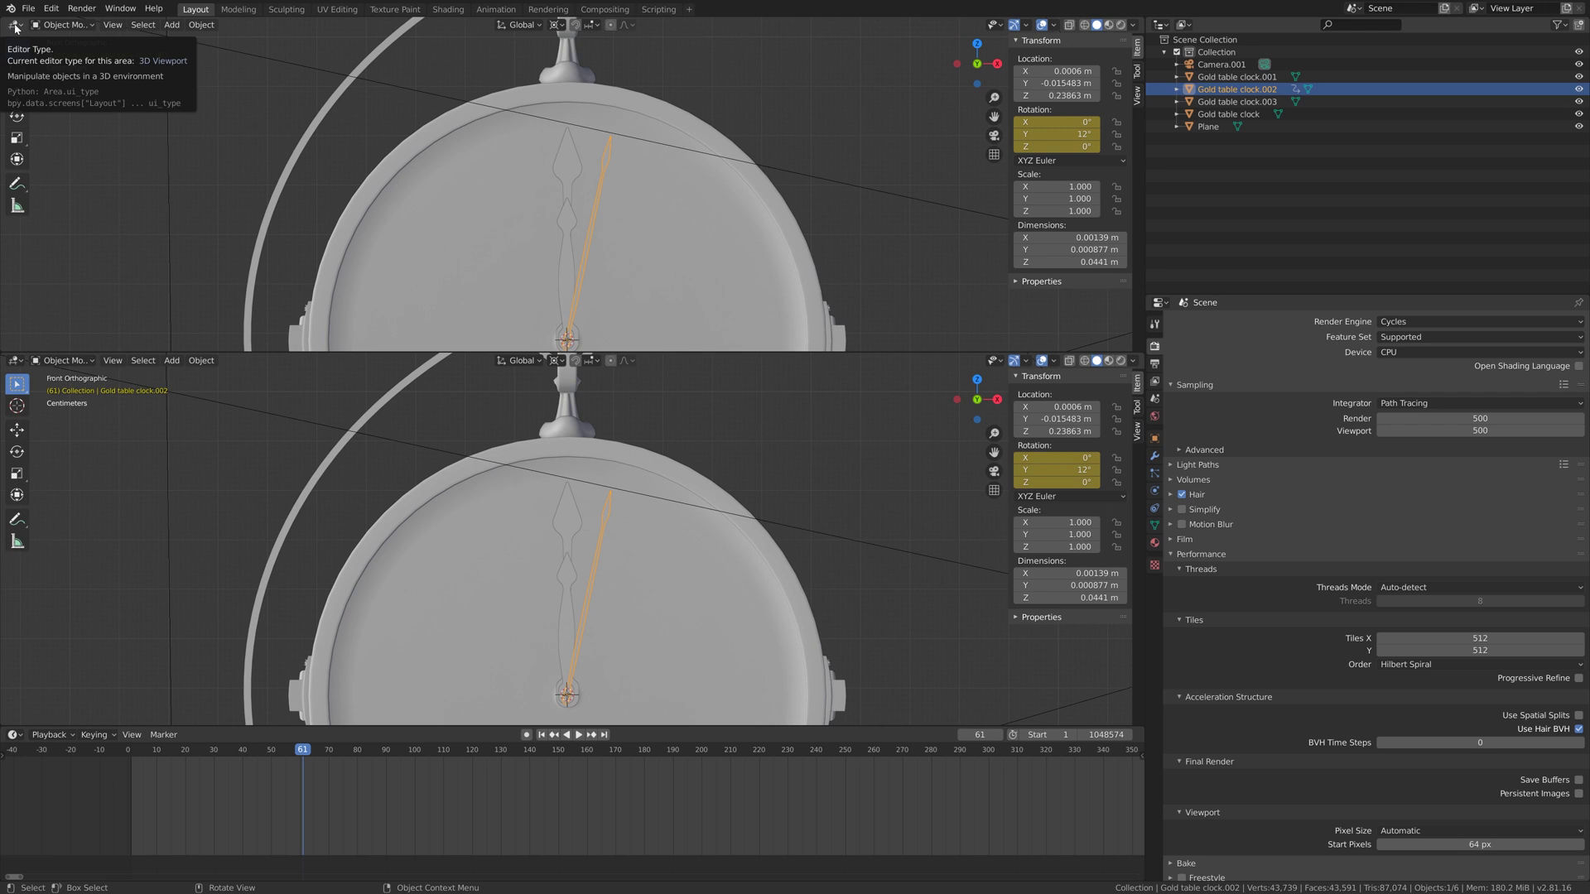
click(16, 26)
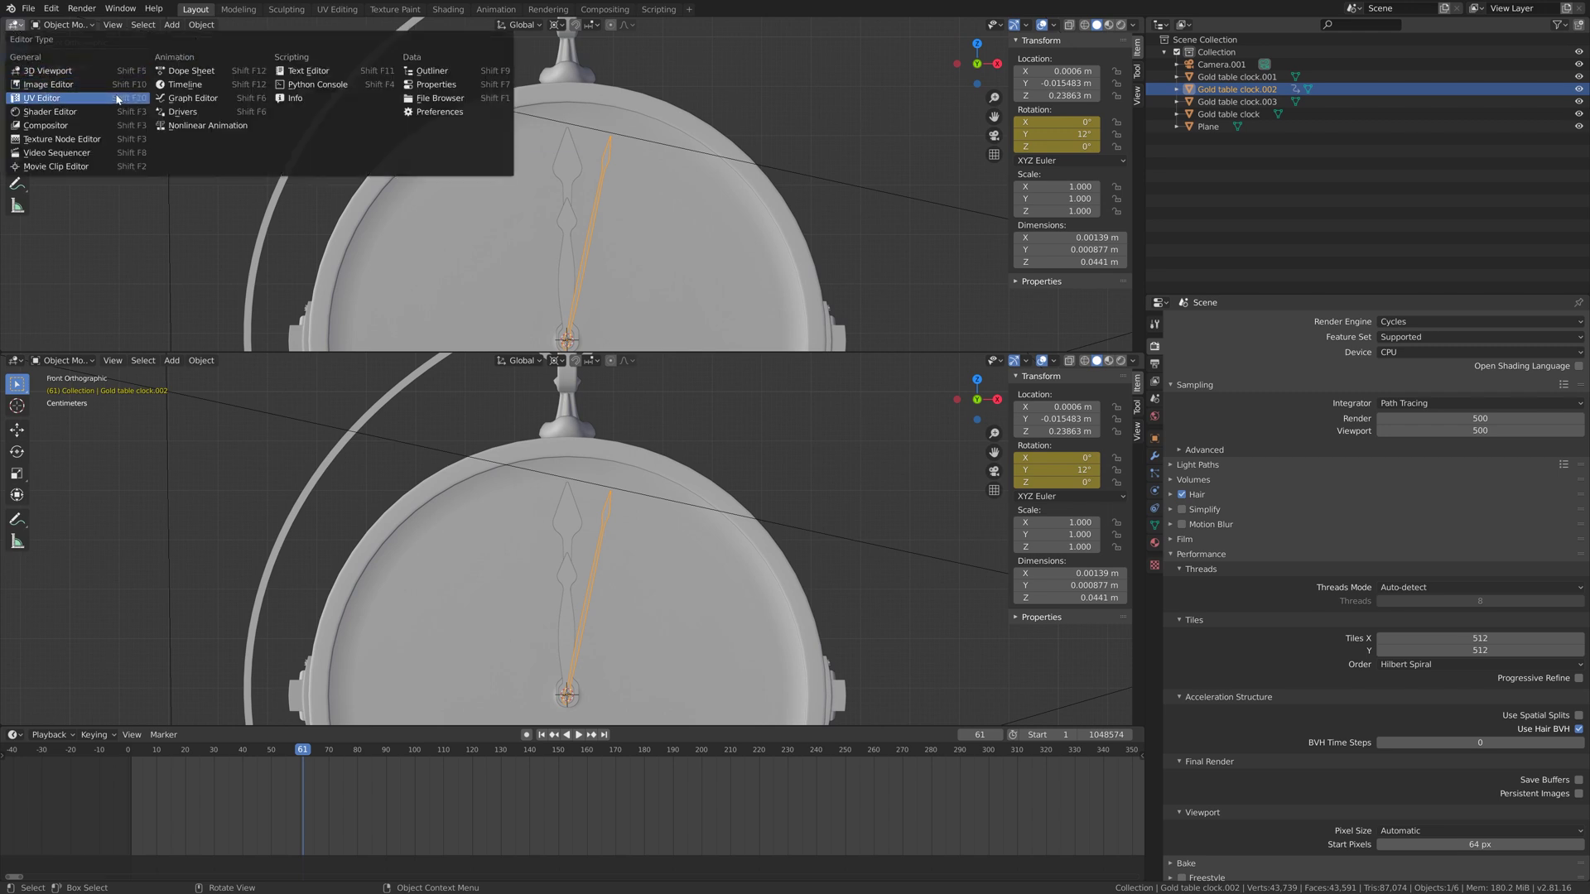
click(163, 99)
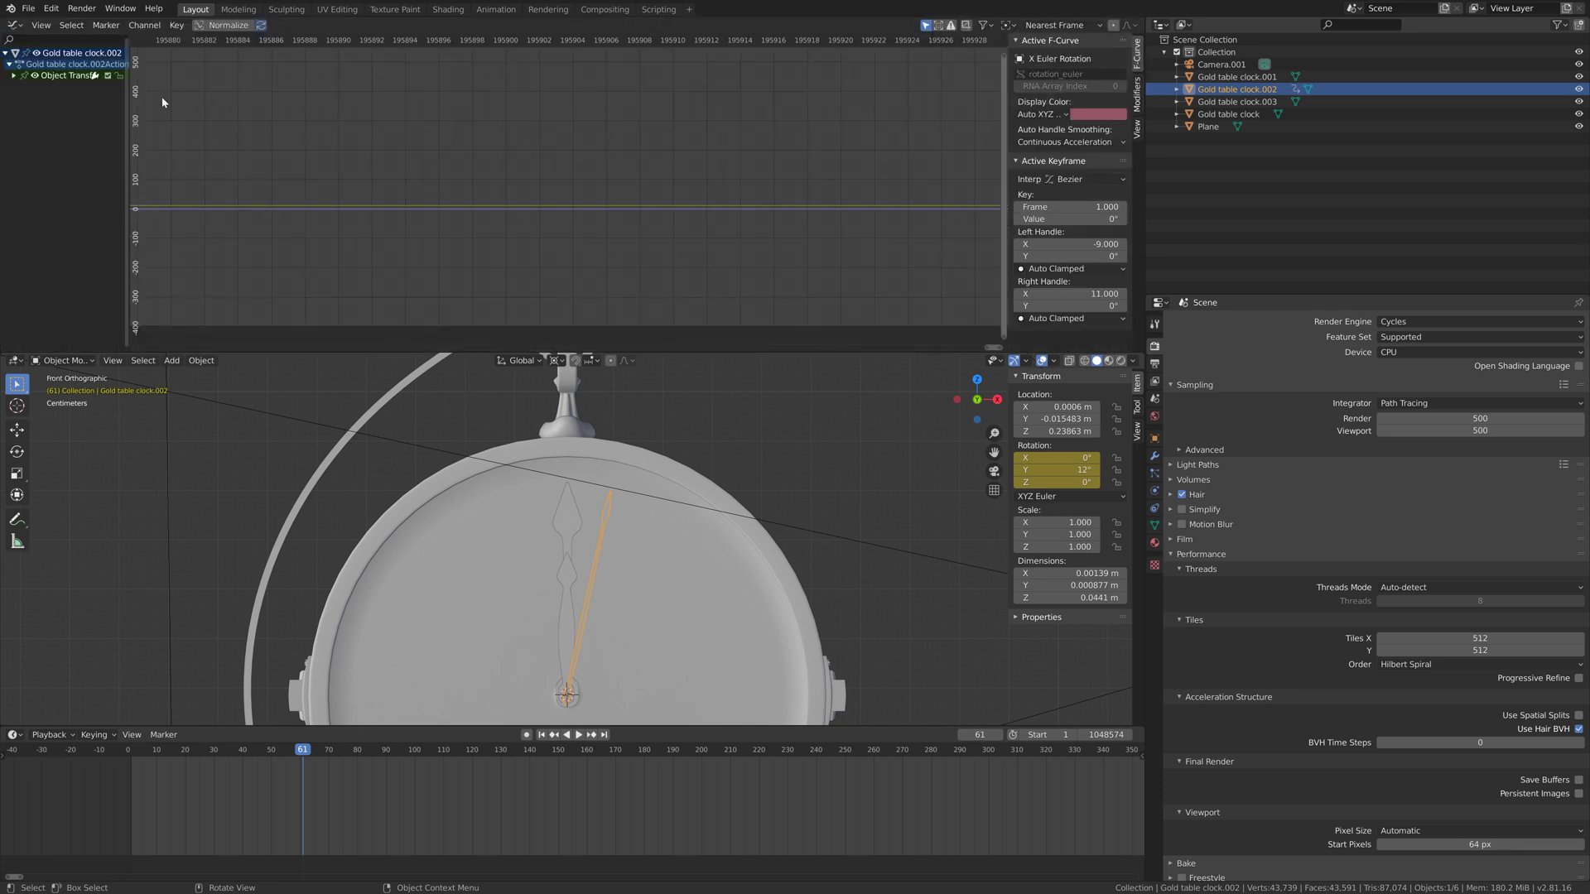
Add a Cycles modifier to the second hand's Y Euler Rotation curve
click(13, 75)
click(41, 99)
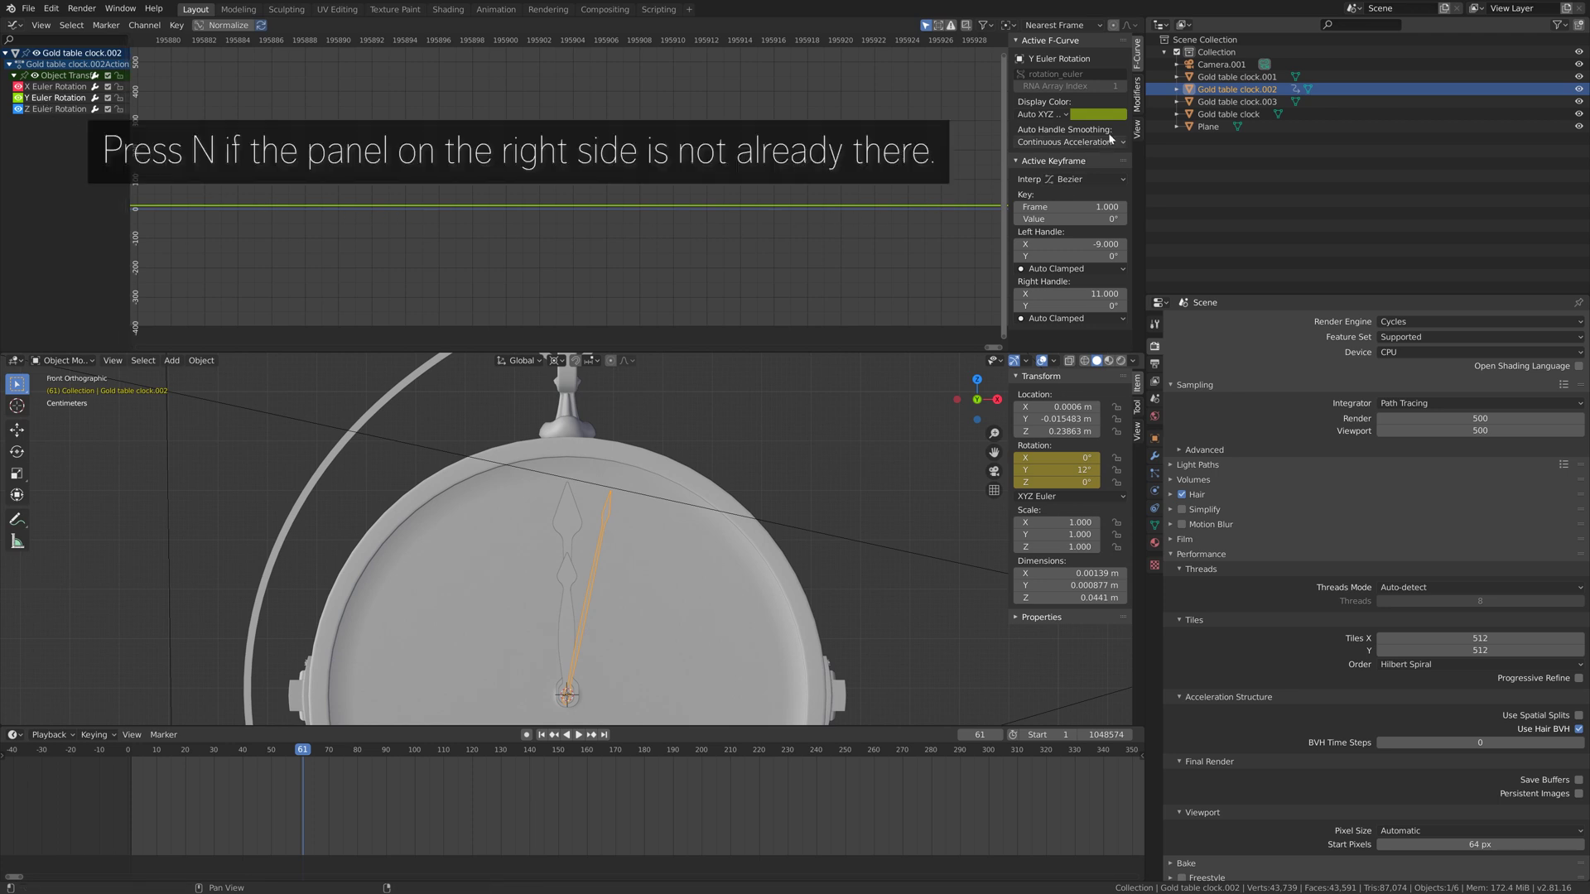
click(1135, 94)
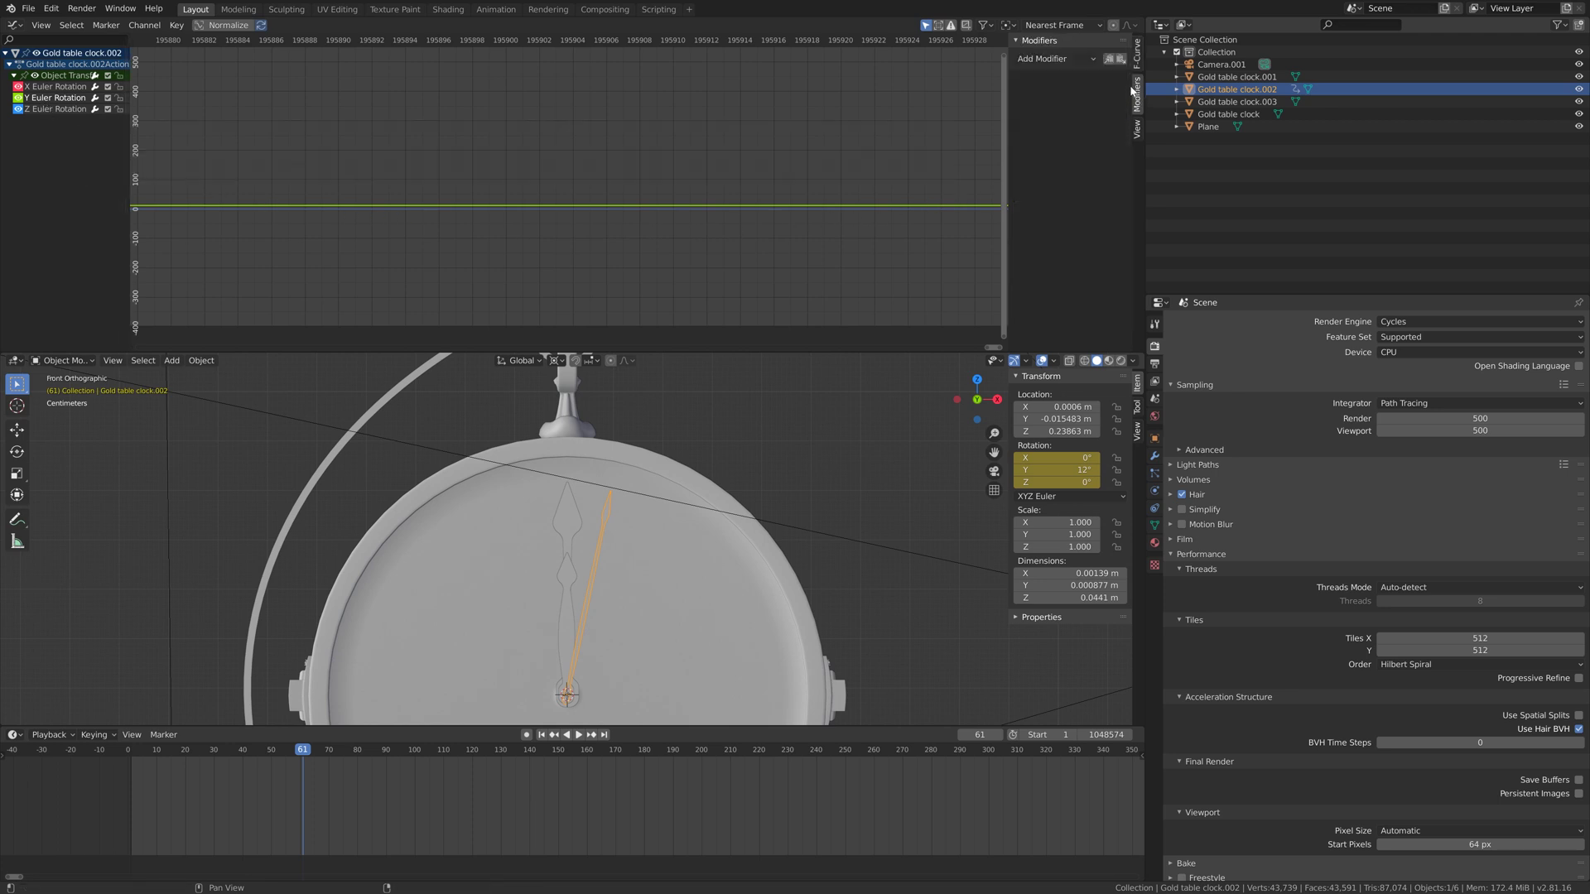
click(1054, 60)
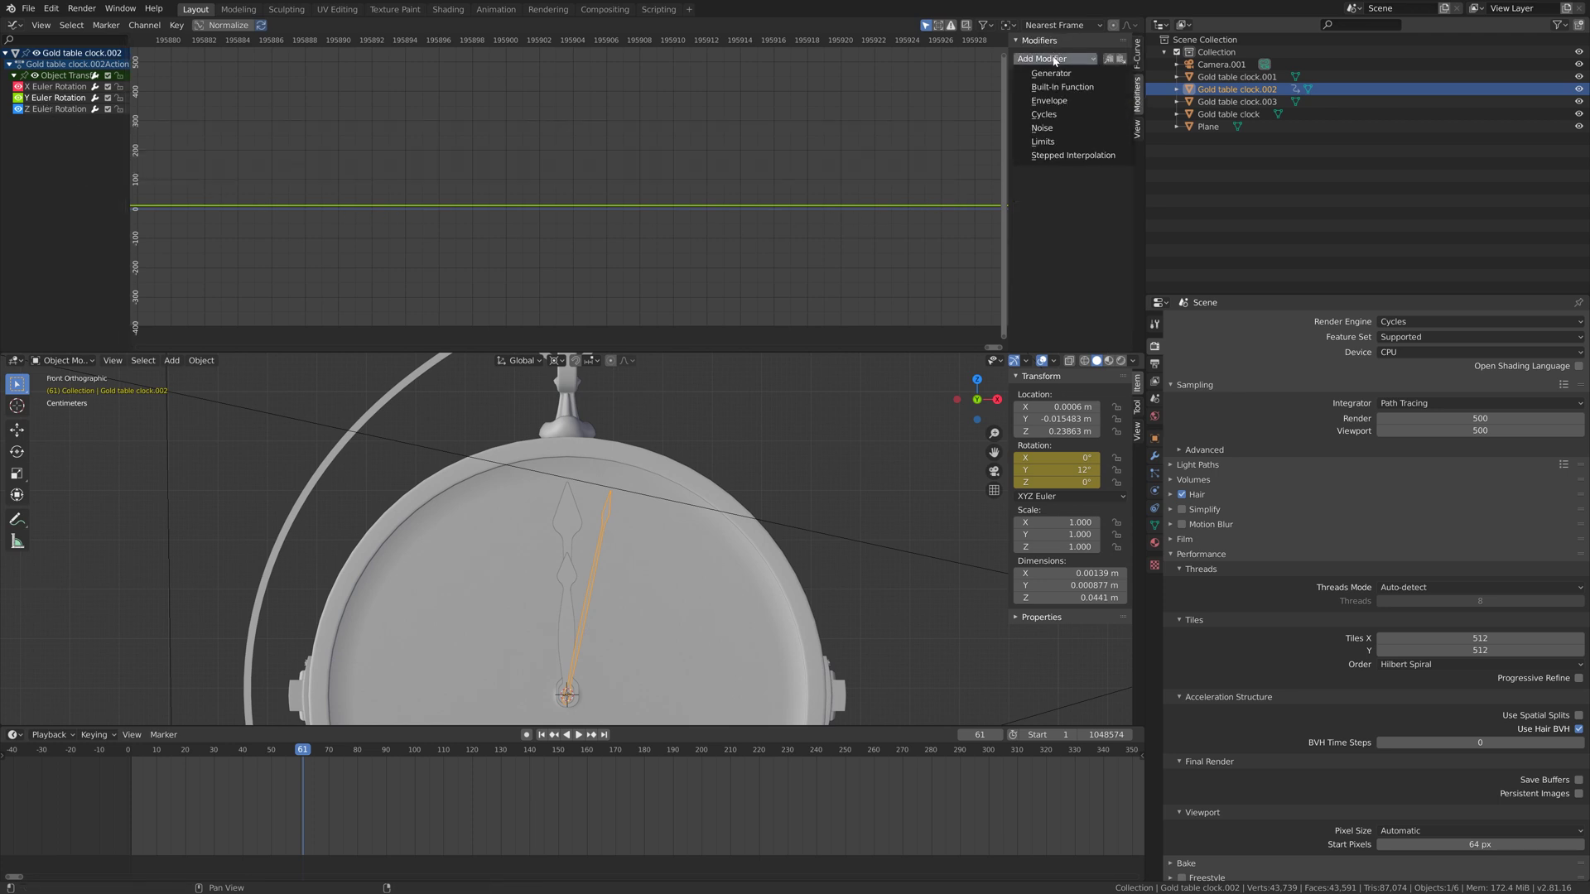
click(1064, 116)
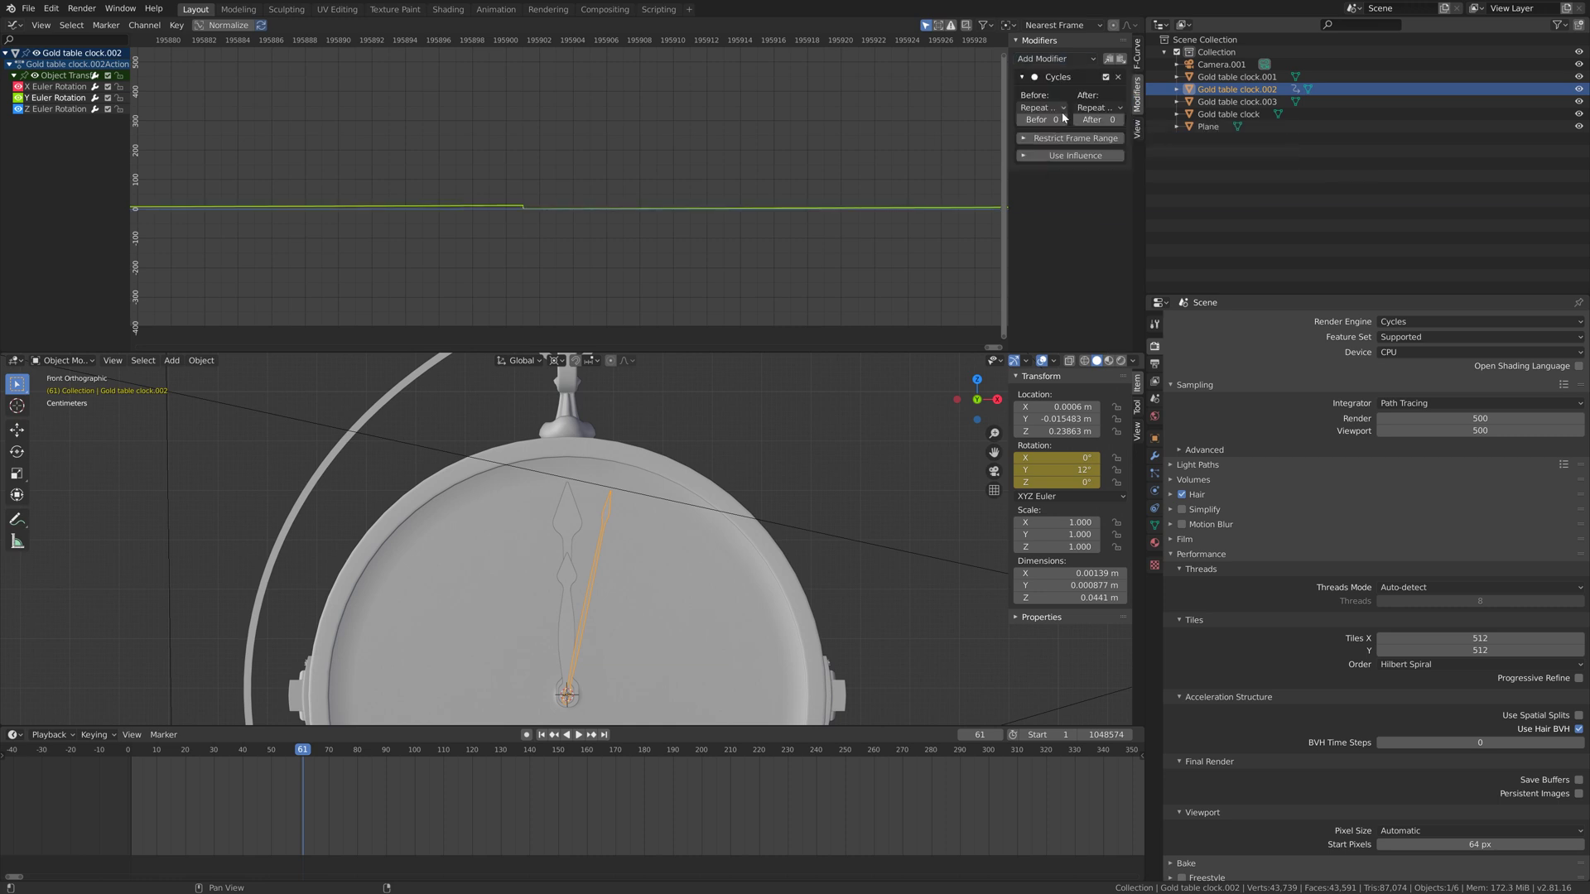
Set the Cycles modifier on the Y Euler Rotation curve to Repeat with Offset both before and after
click(1052, 108)
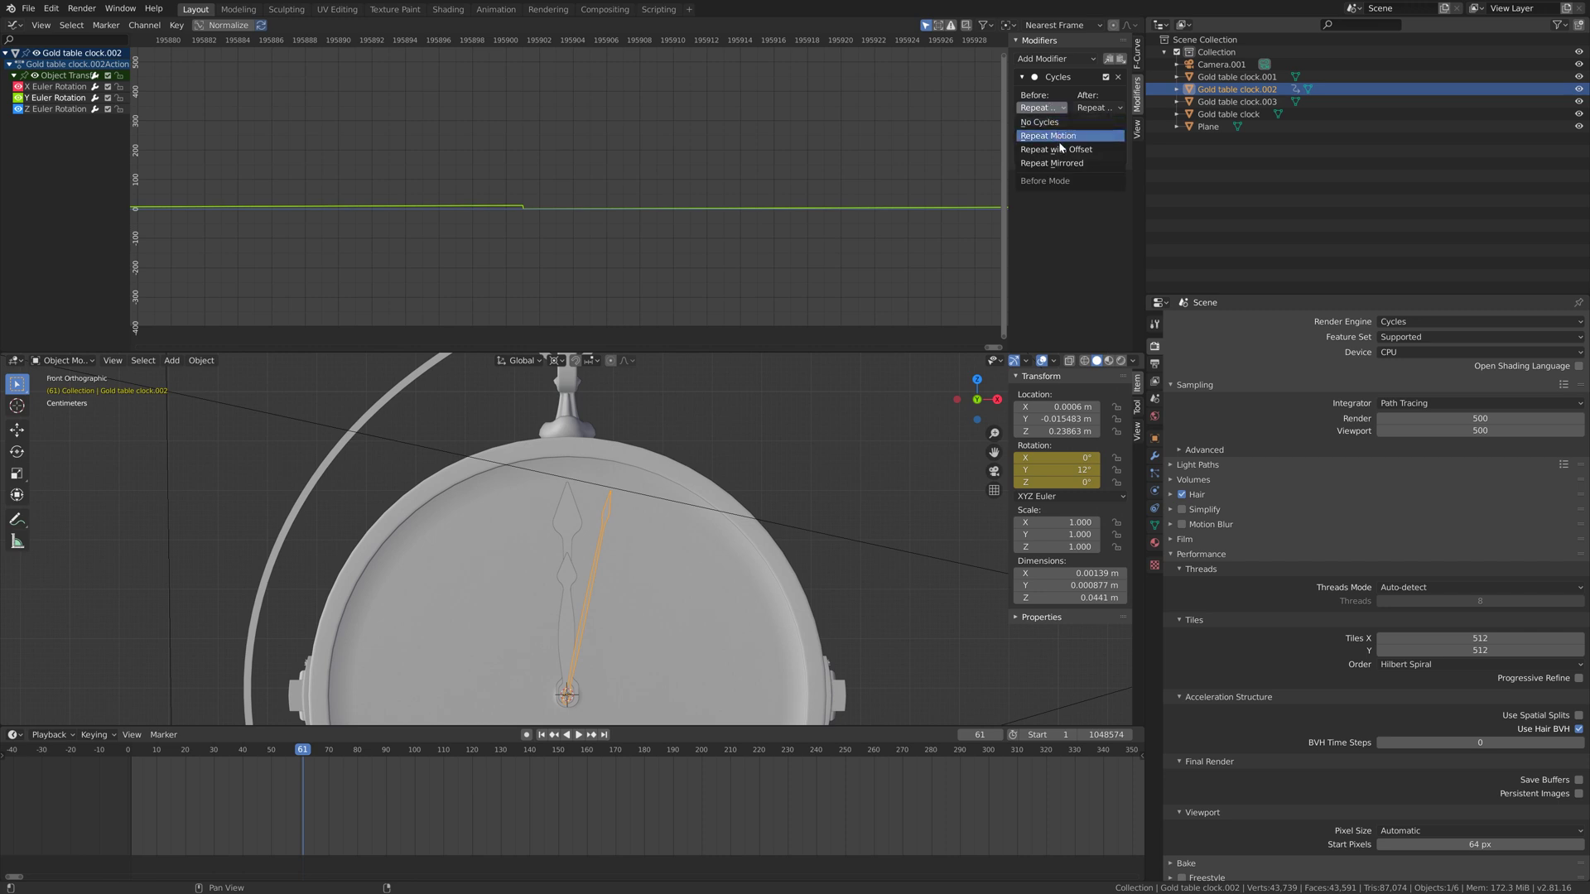
click(1061, 149)
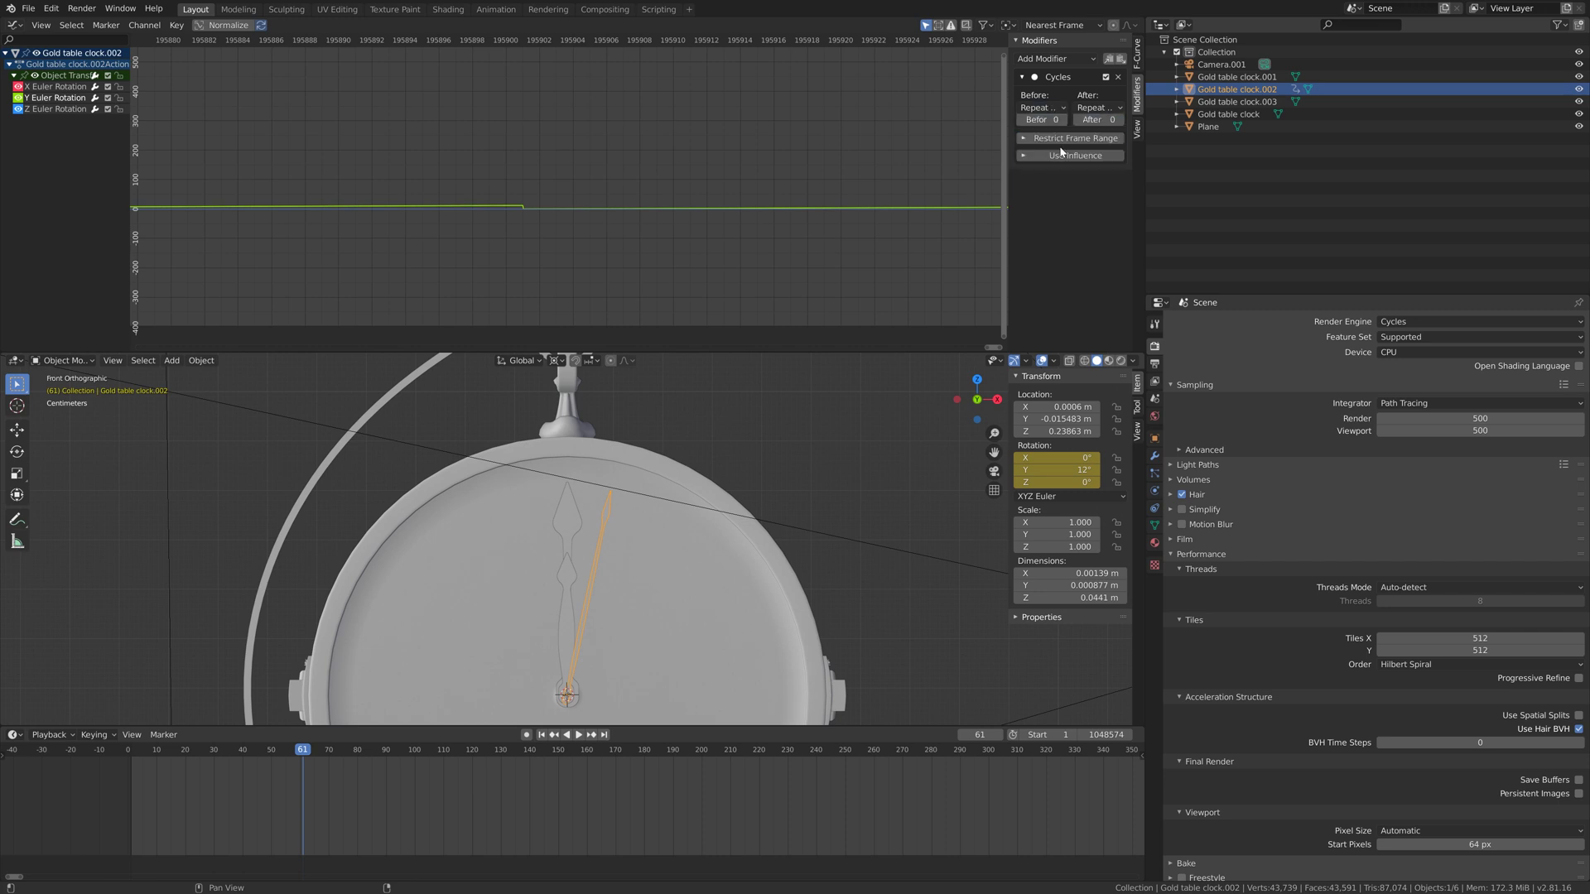
click(1099, 108)
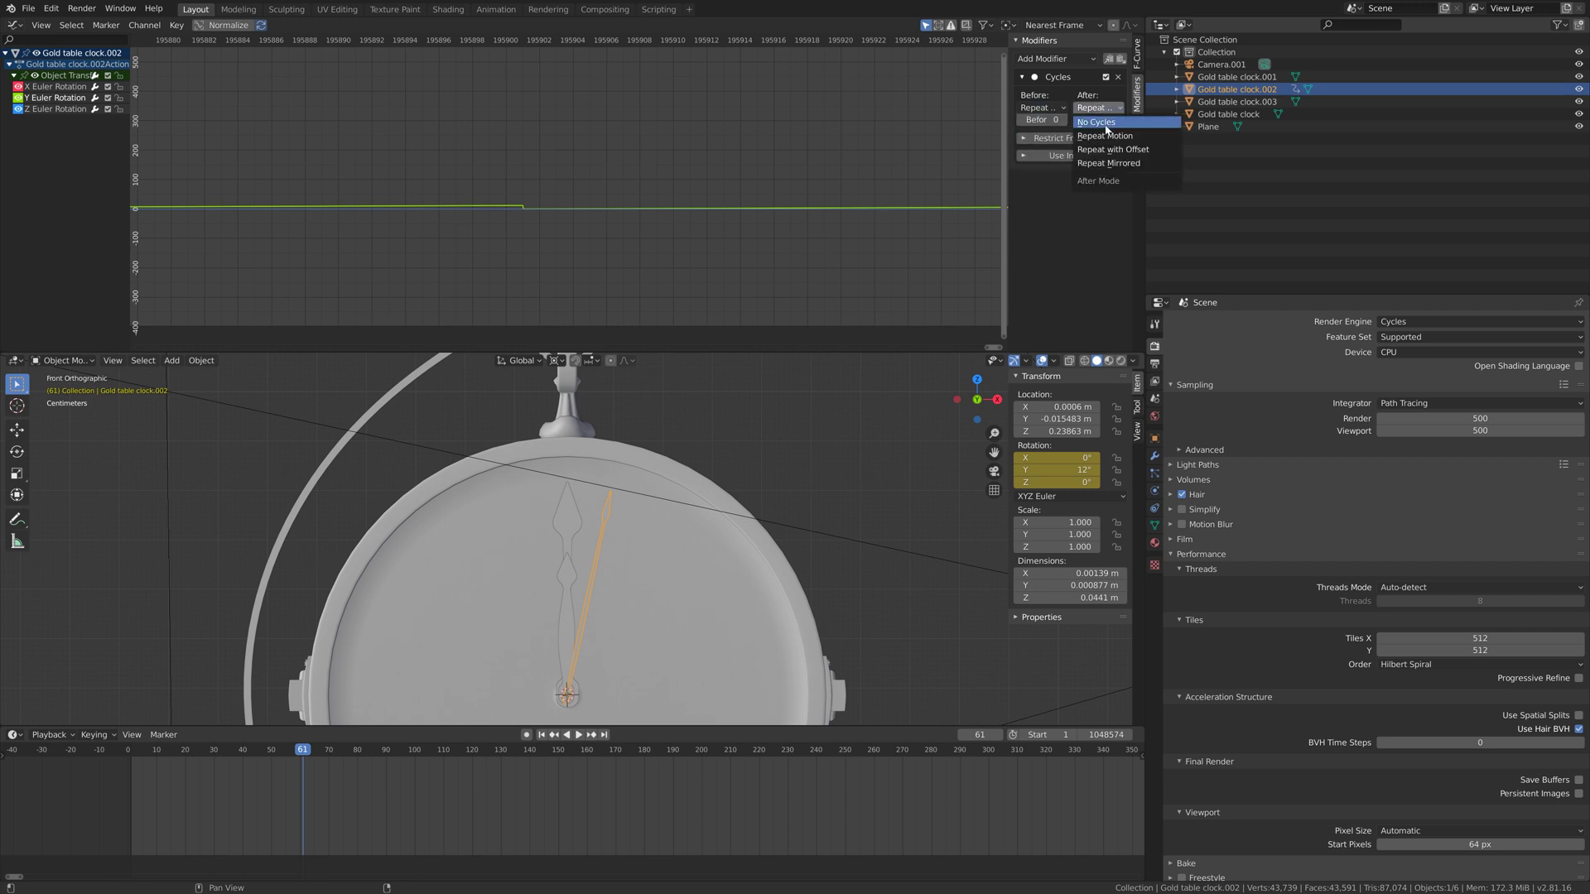
click(1105, 149)
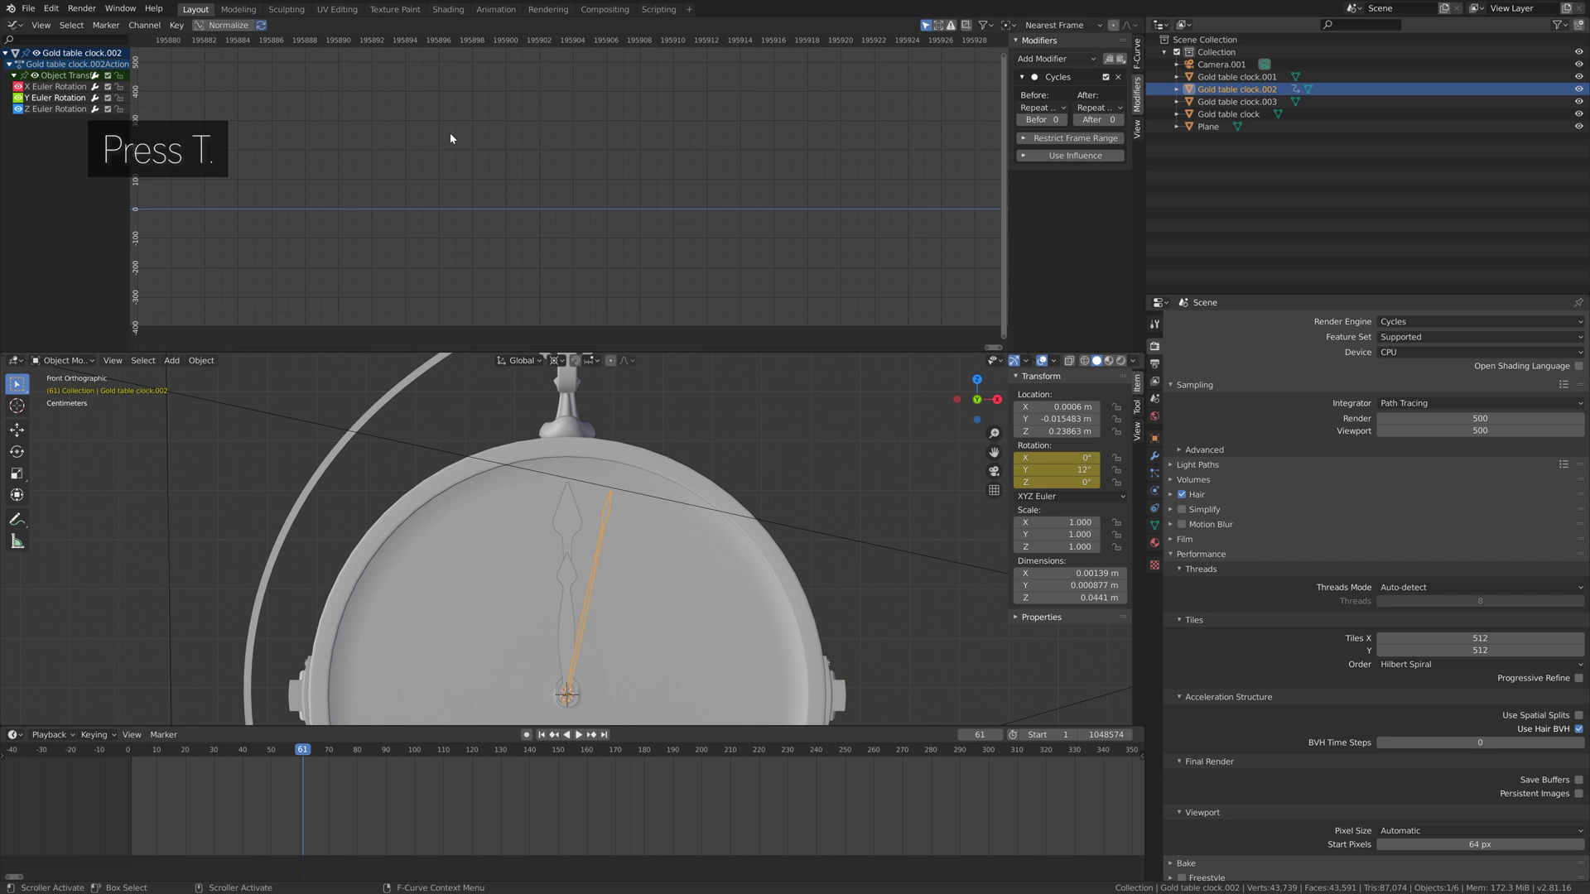
Set the second hand's keyframes to Constant interpolation and play the animation to check the ticking motion
key(t)
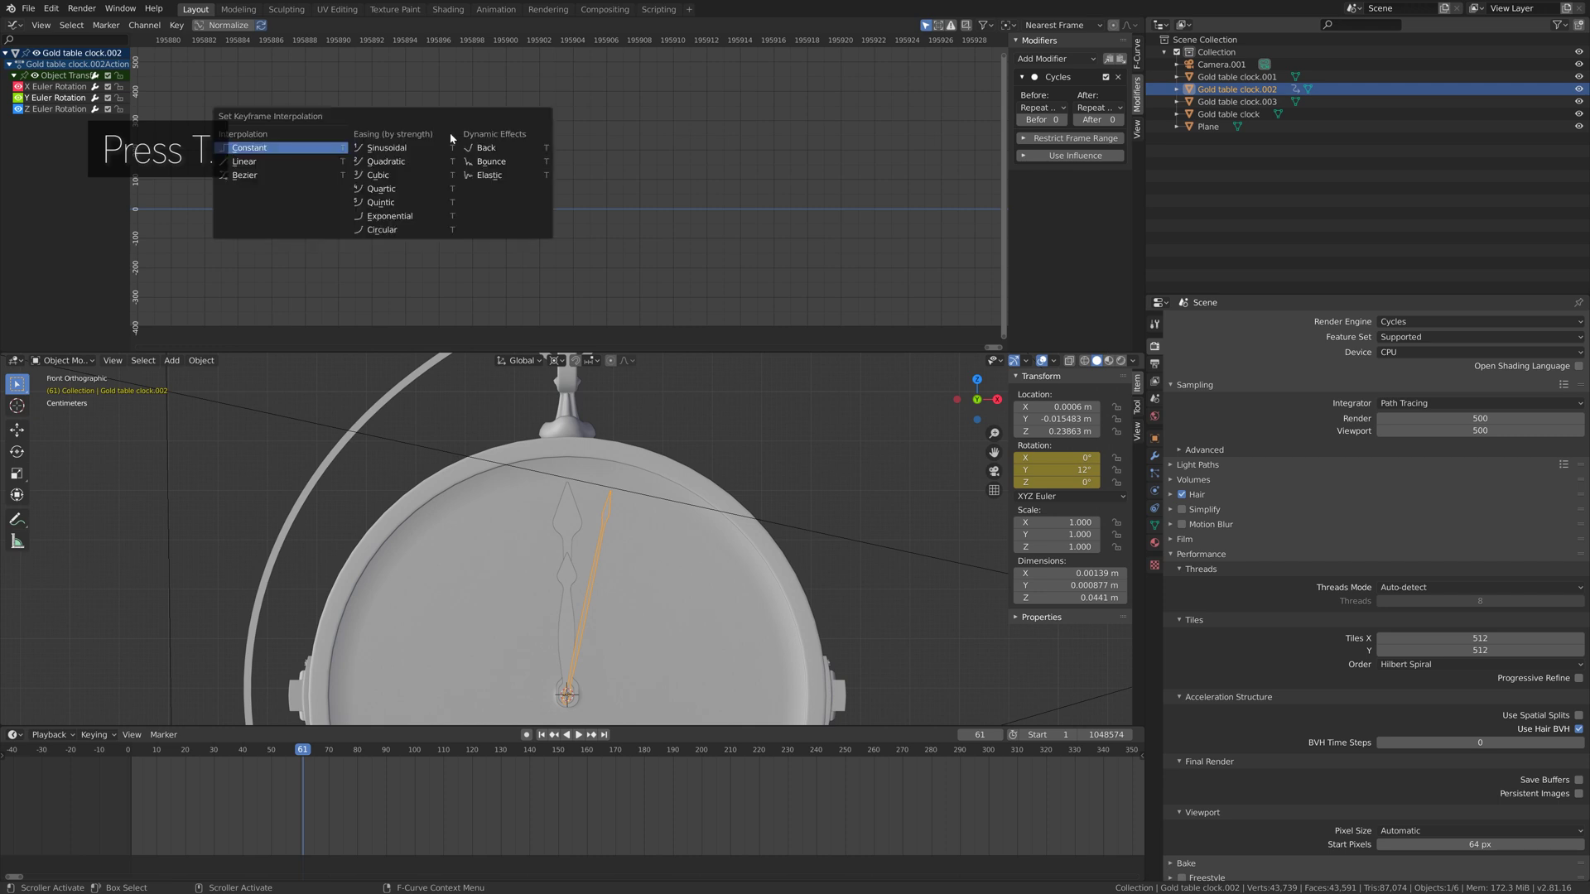
click(294, 151)
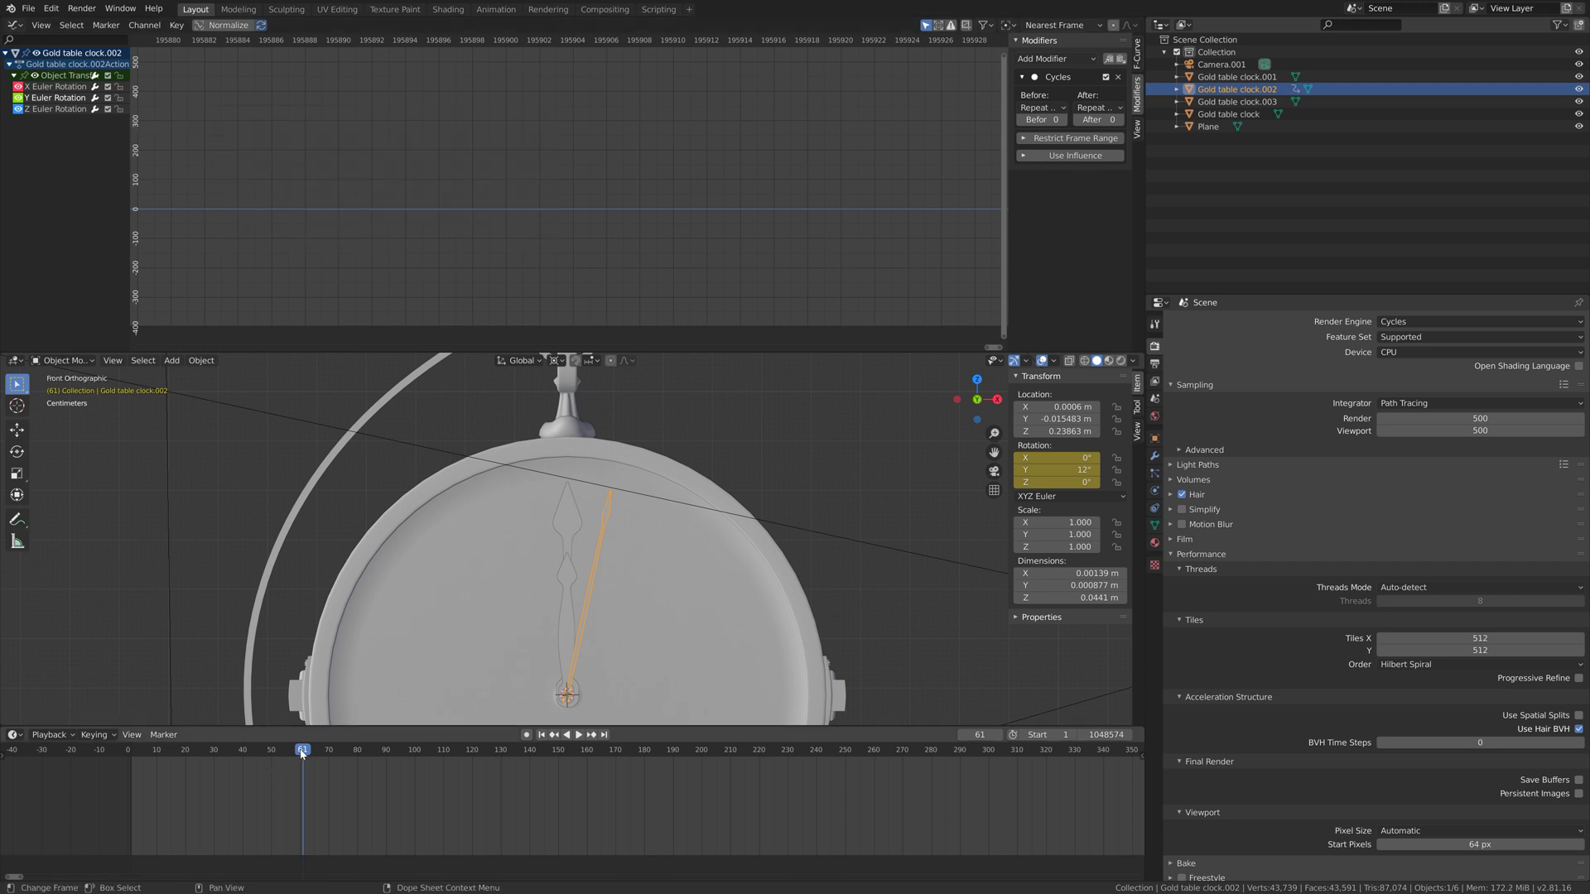
drag(303, 754, 197, 752)
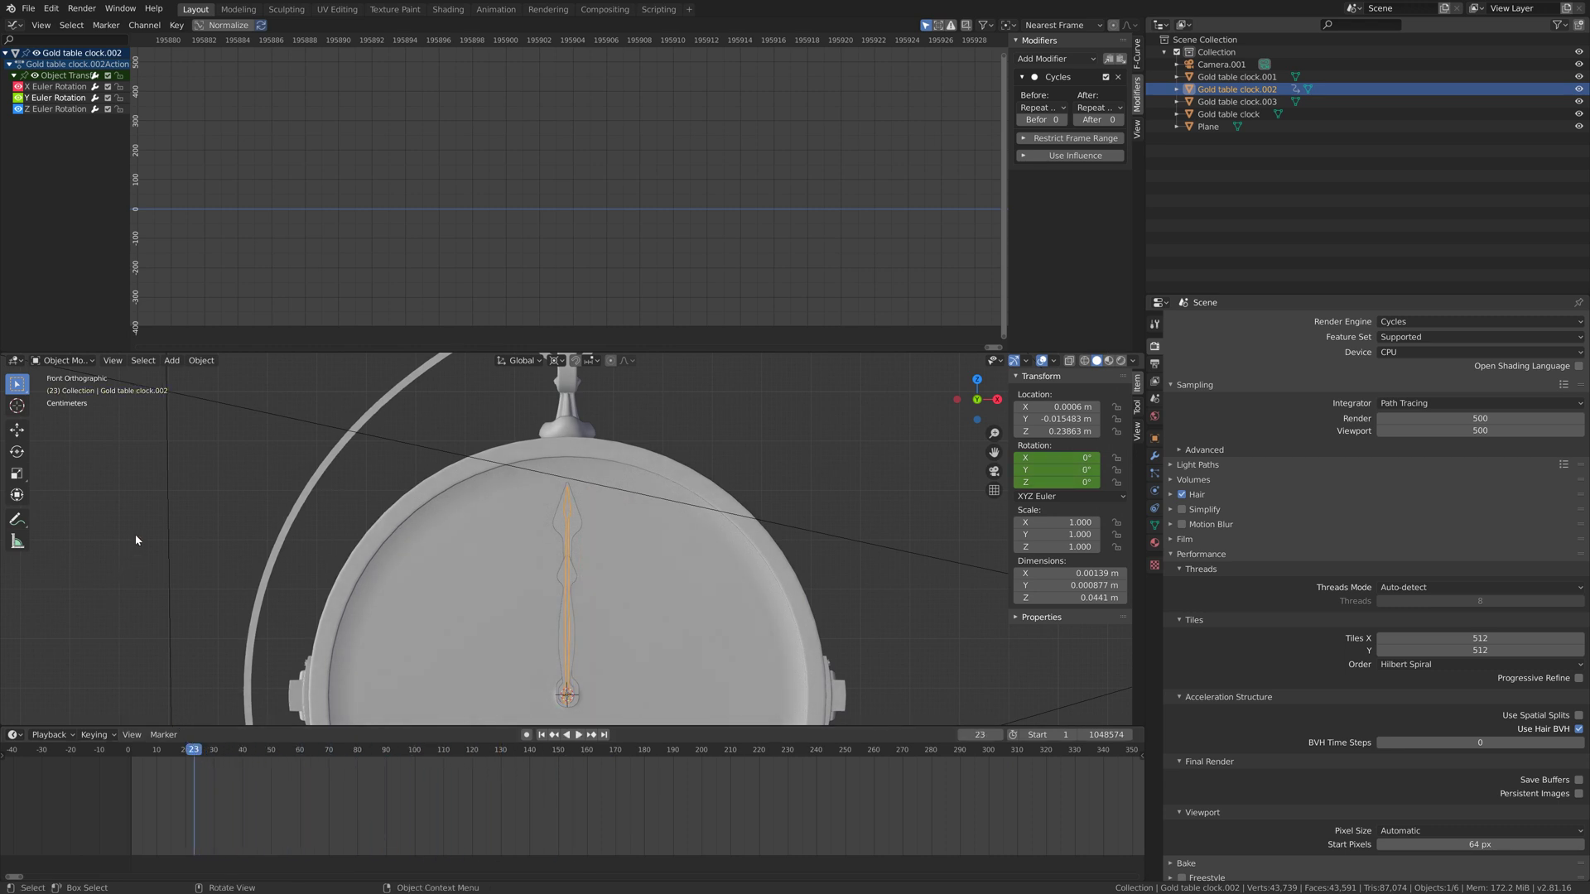
click(582, 736)
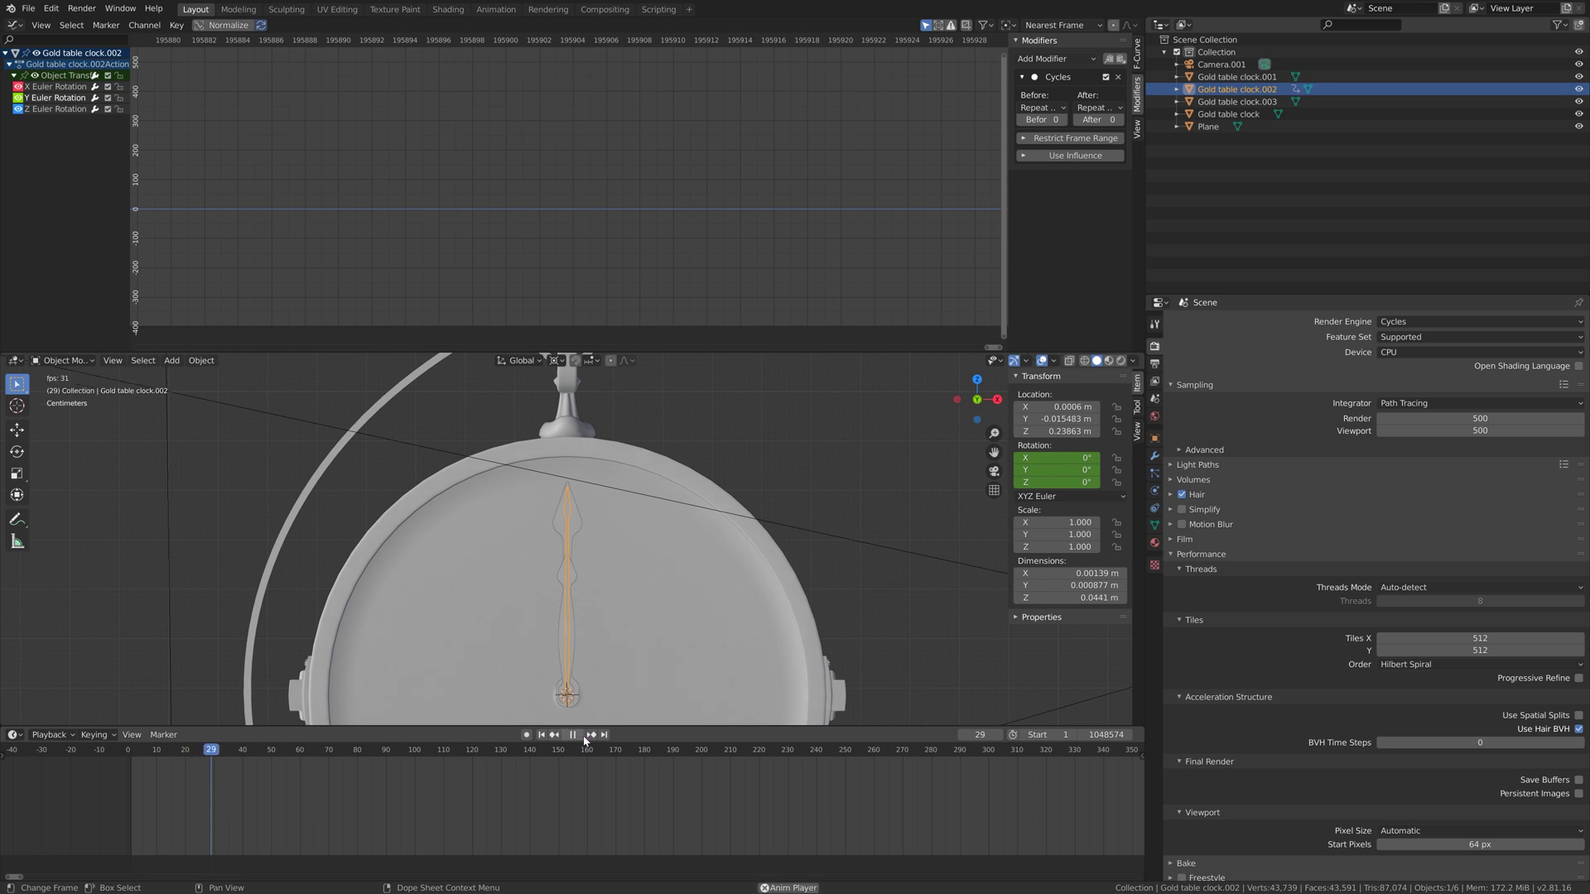
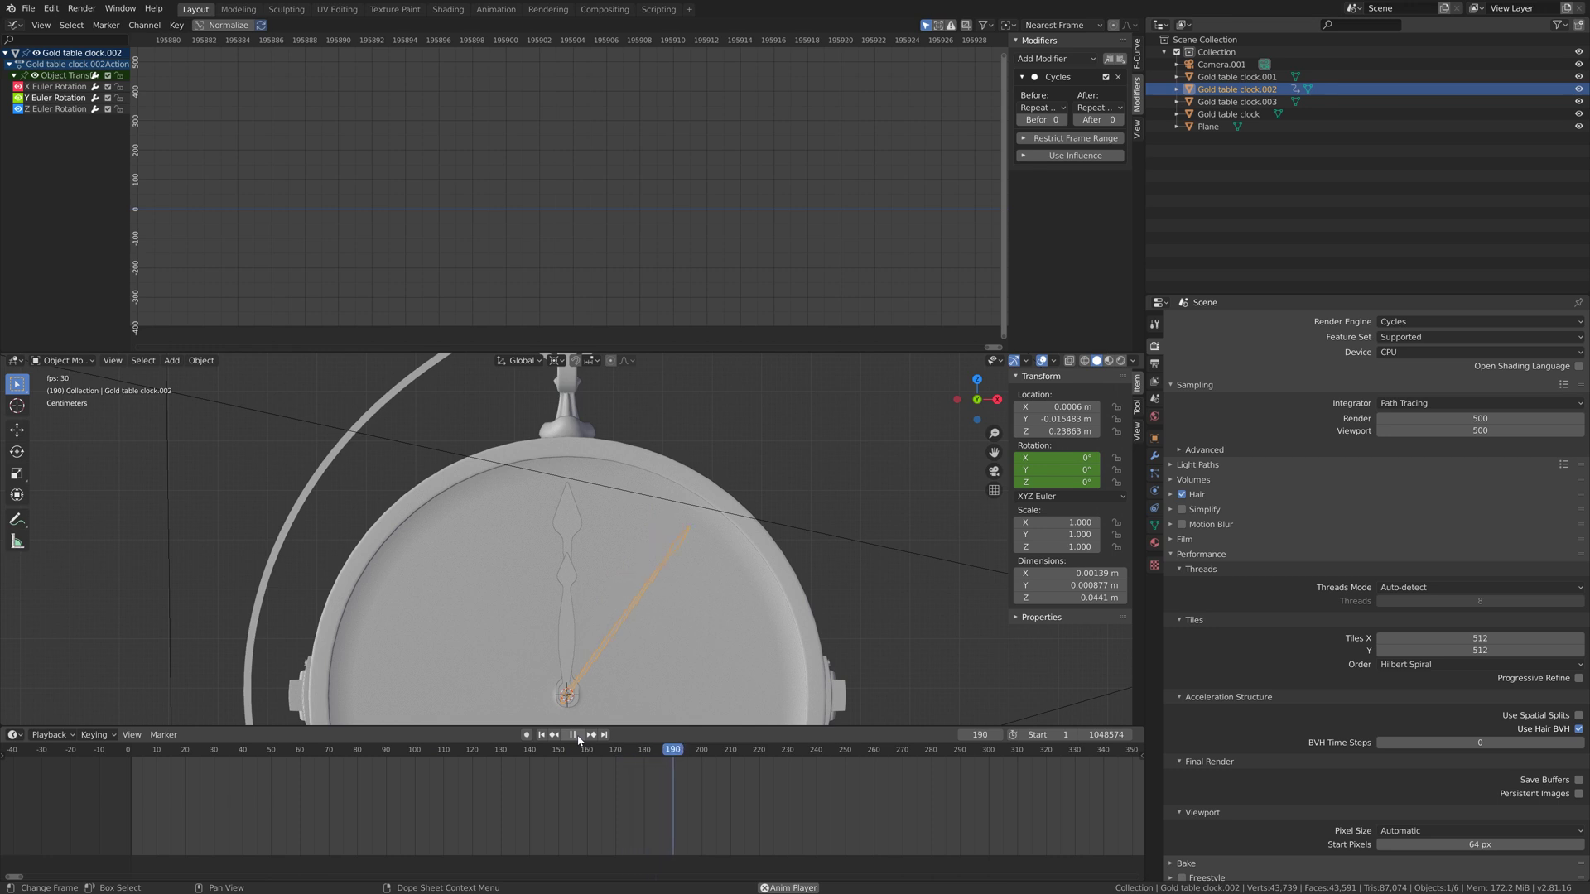
click(578, 735)
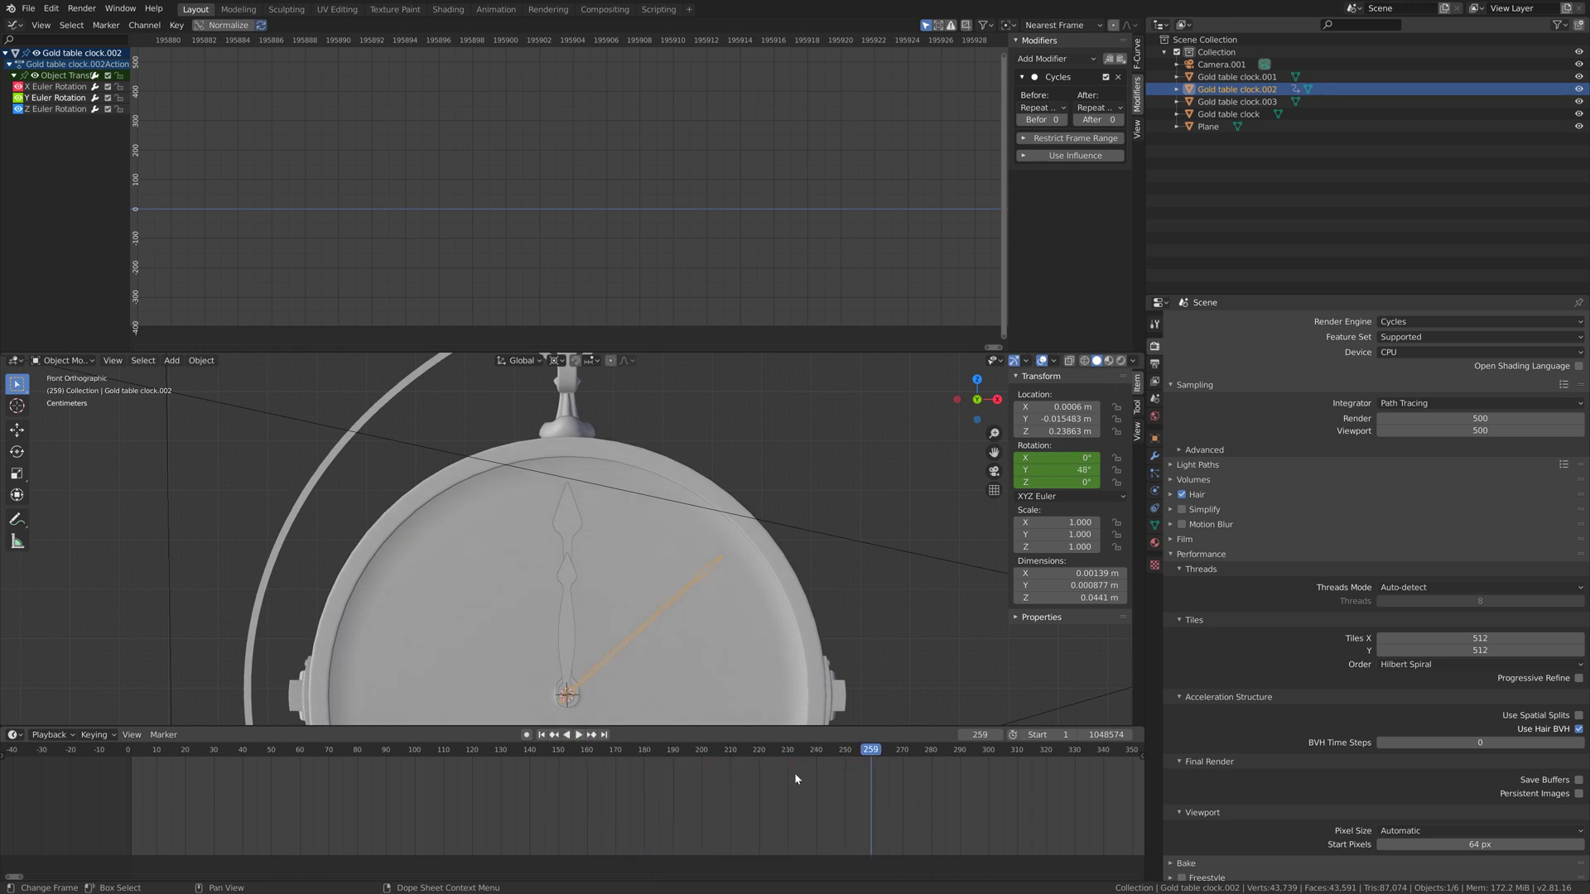
Set the second hand's keyframes to Linear interpolation and play the animation to check the sweeping motion
key(t)
click(649, 217)
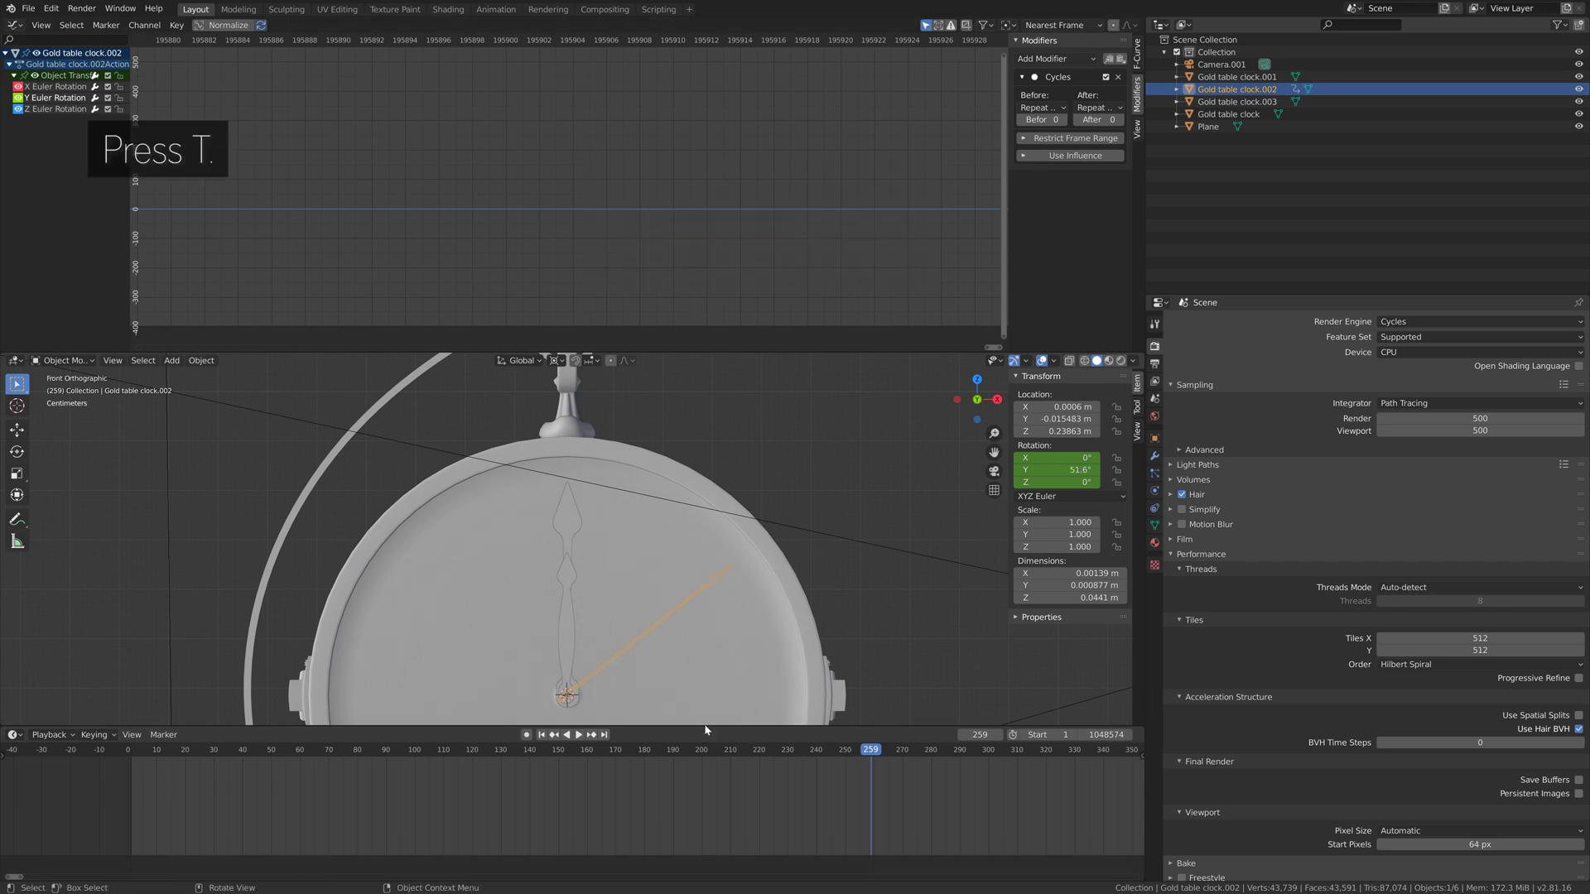
click(578, 735)
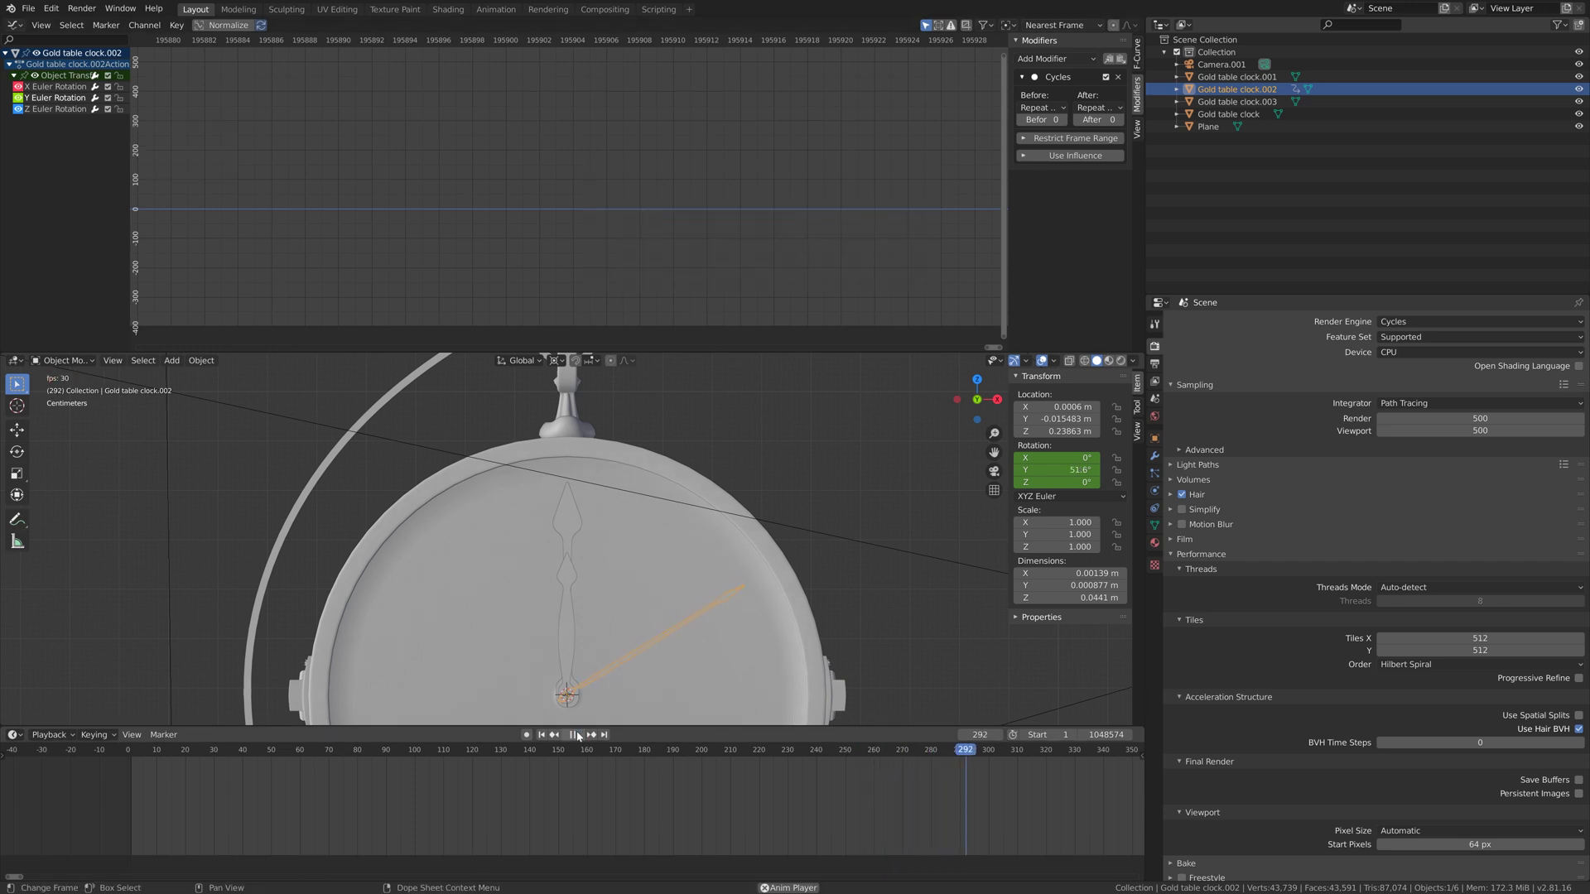
shift+middle_drag(689, 570, 681, 461)
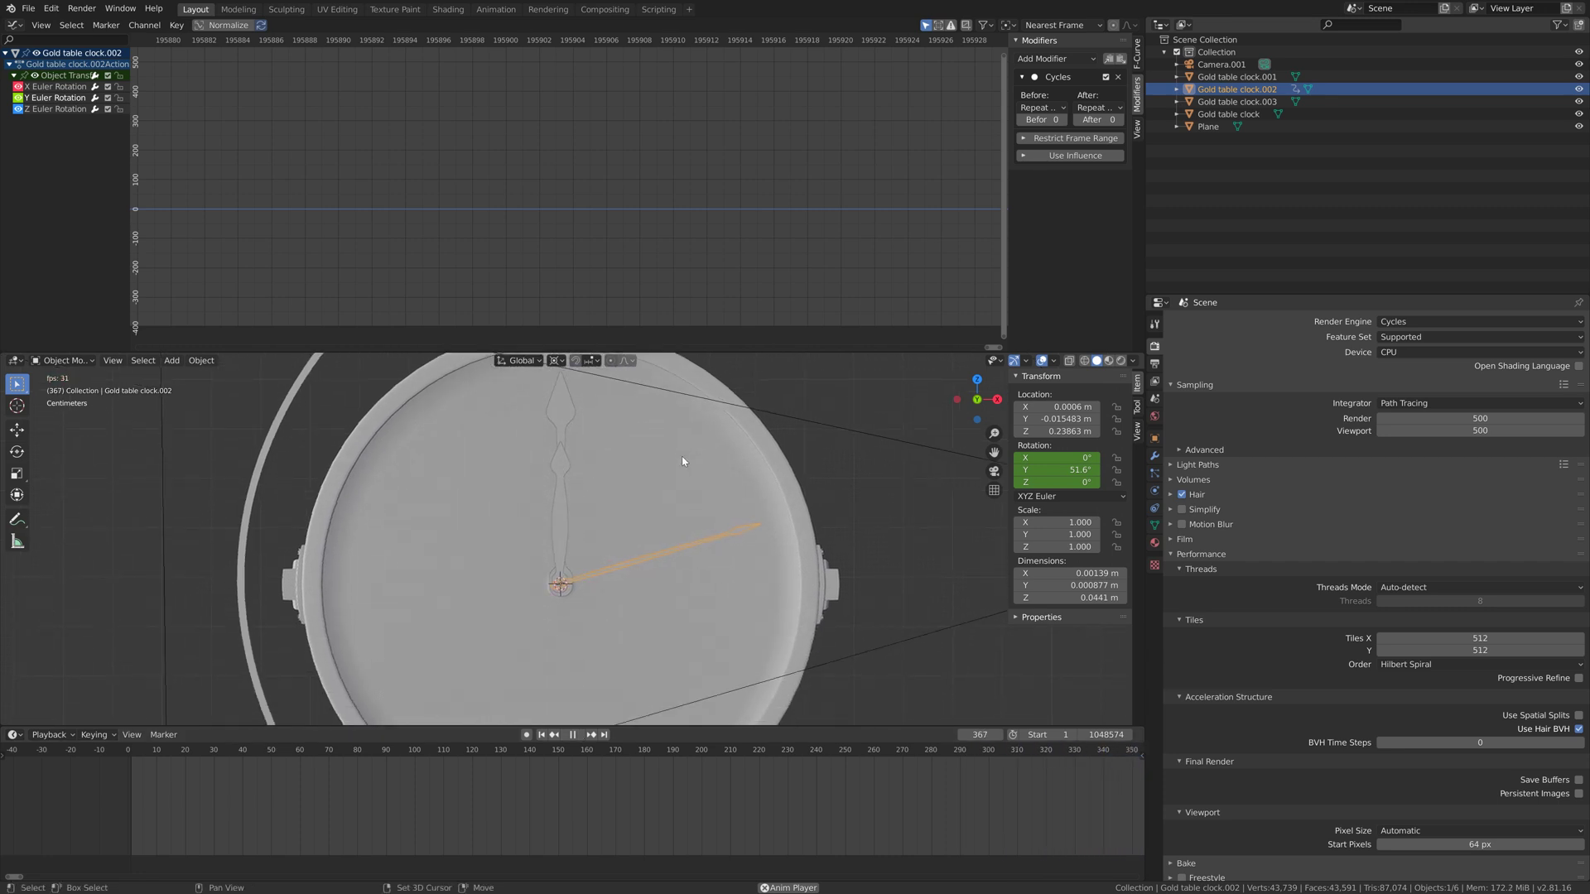
click(571, 737)
Return the timeline to frame 1 and save the project under the new name tut1.blend
drag(527, 750, 130, 752)
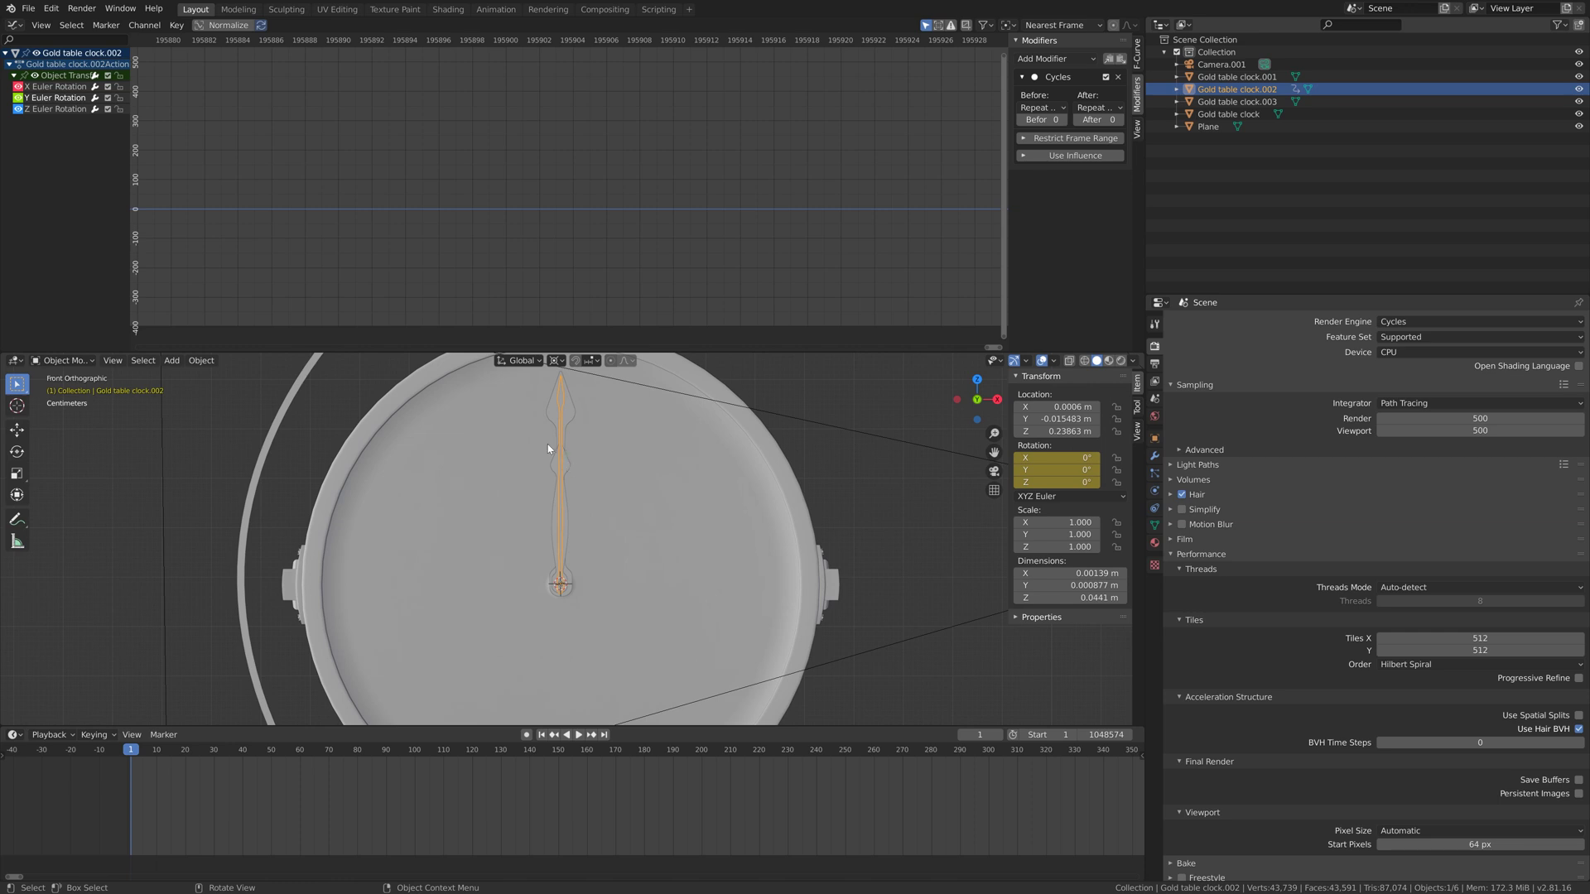
click(29, 9)
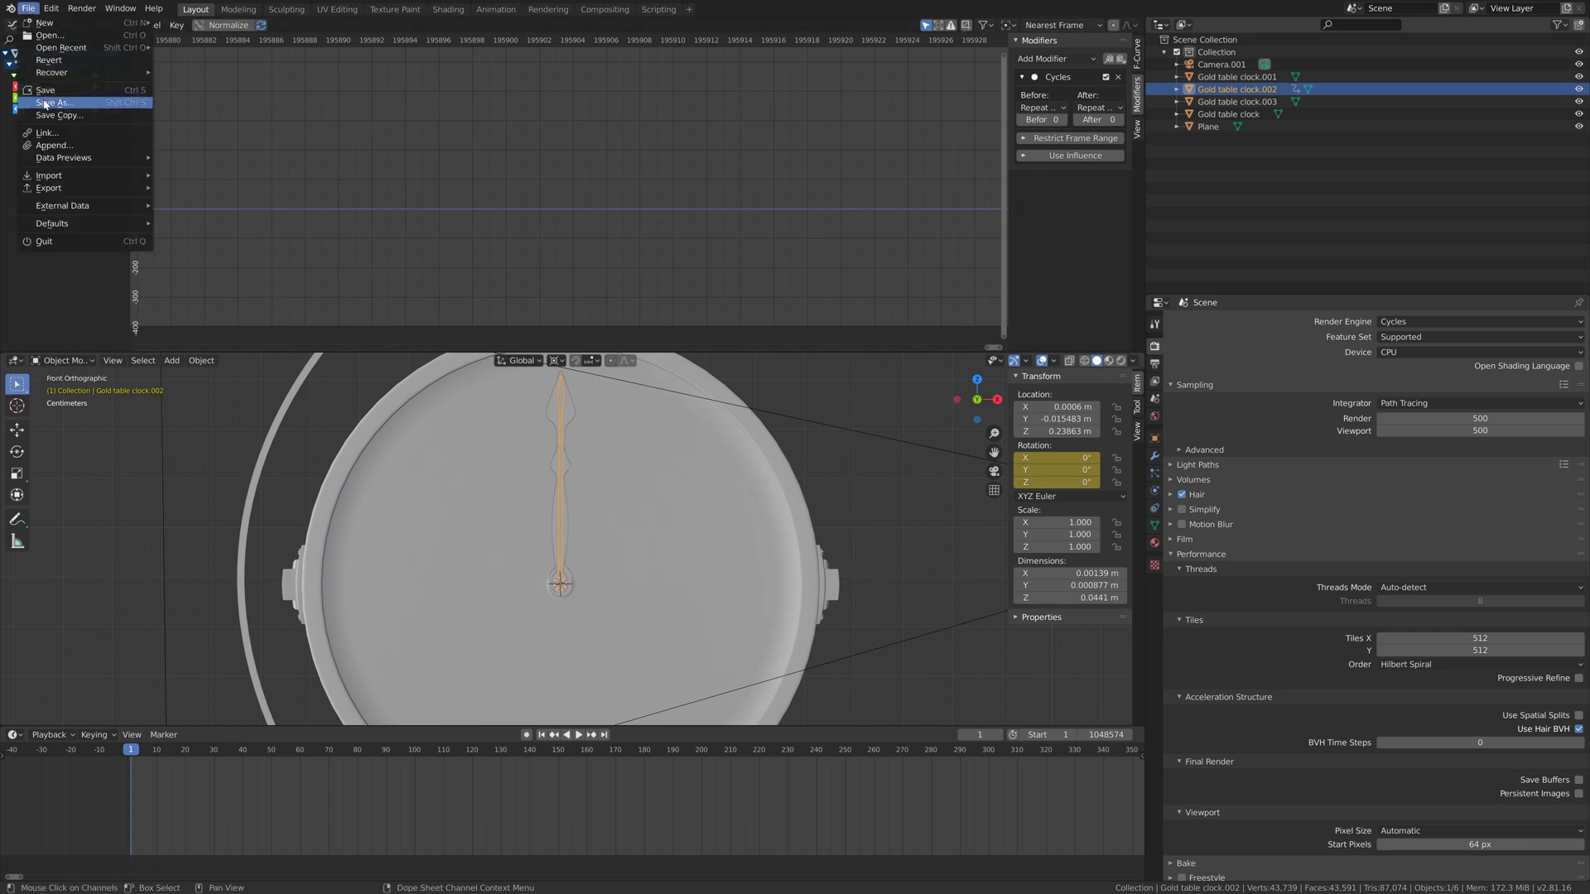
click(45, 102)
click(918, 638)
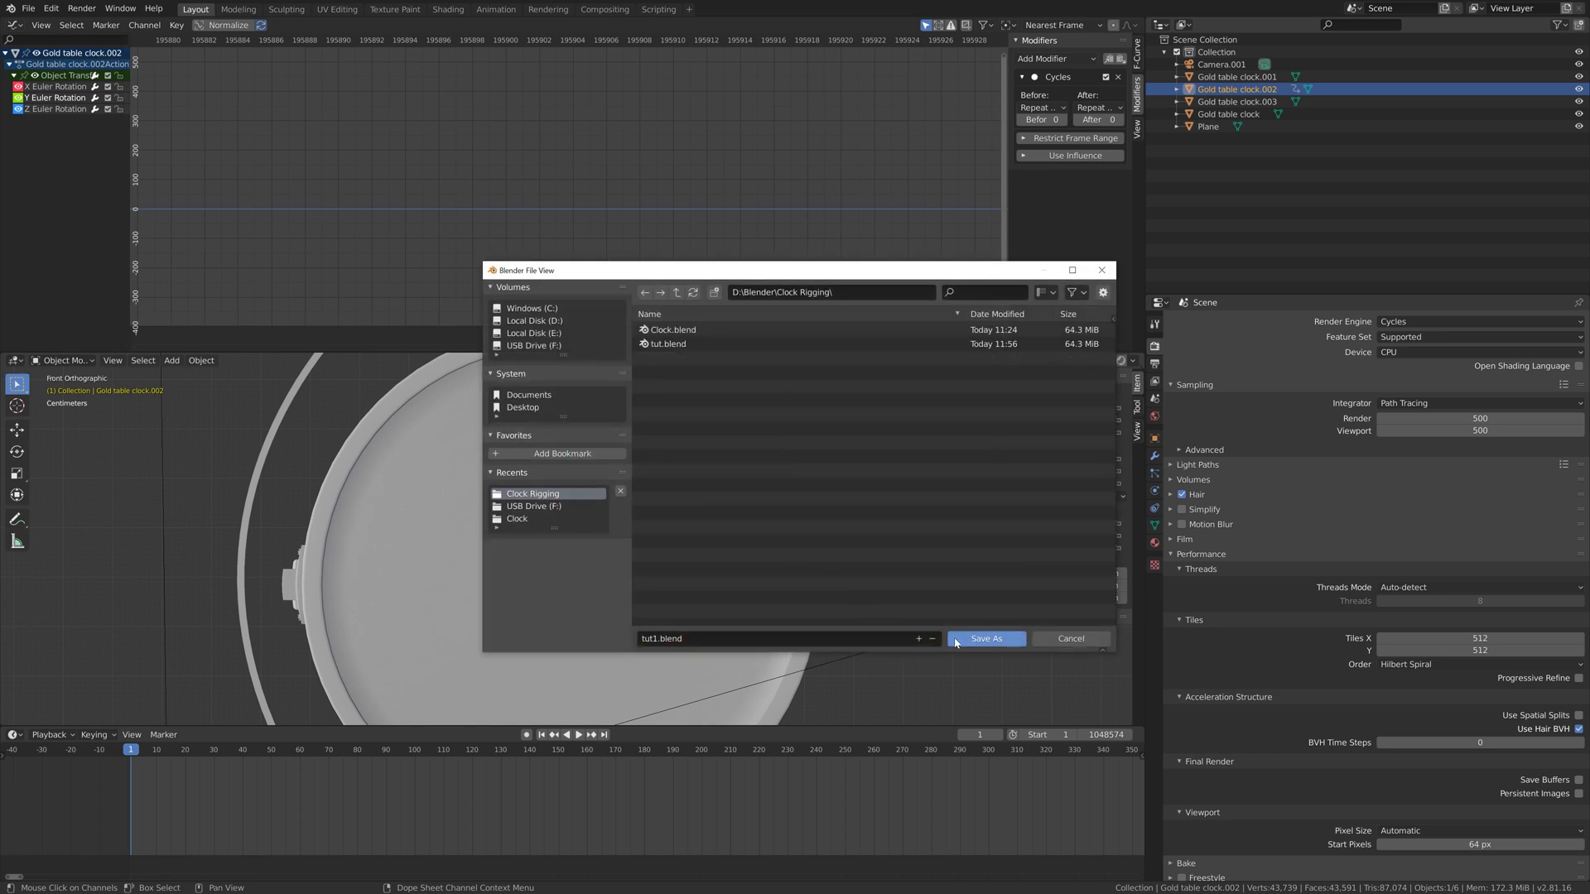
click(958, 640)
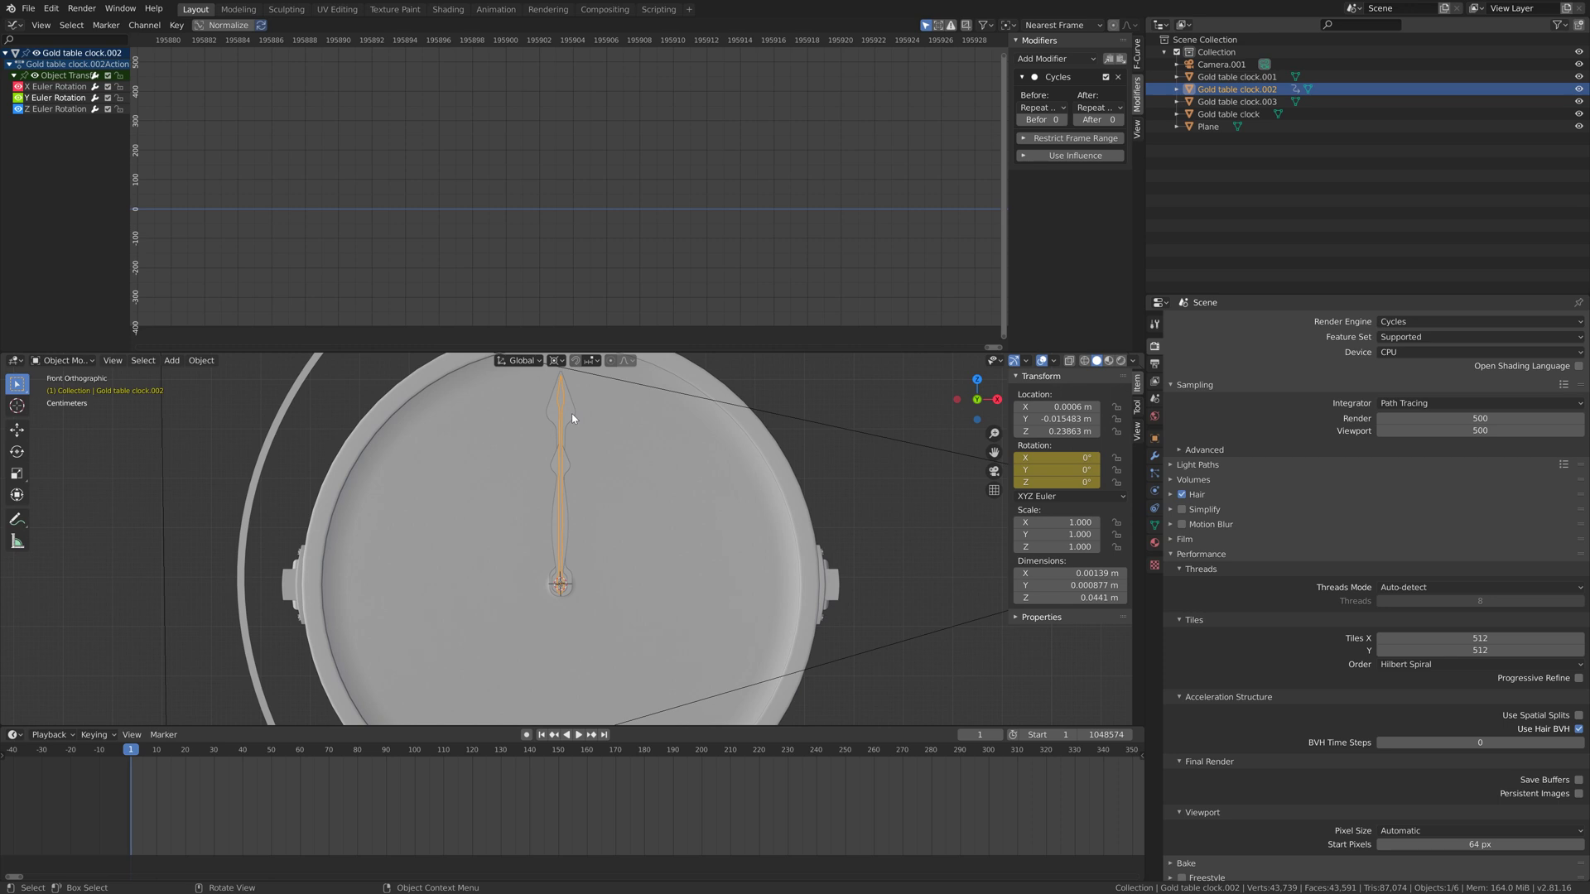
Rename the second hand object, Gold table clock.002, to Seconds
double_click(1237, 89)
text(S)
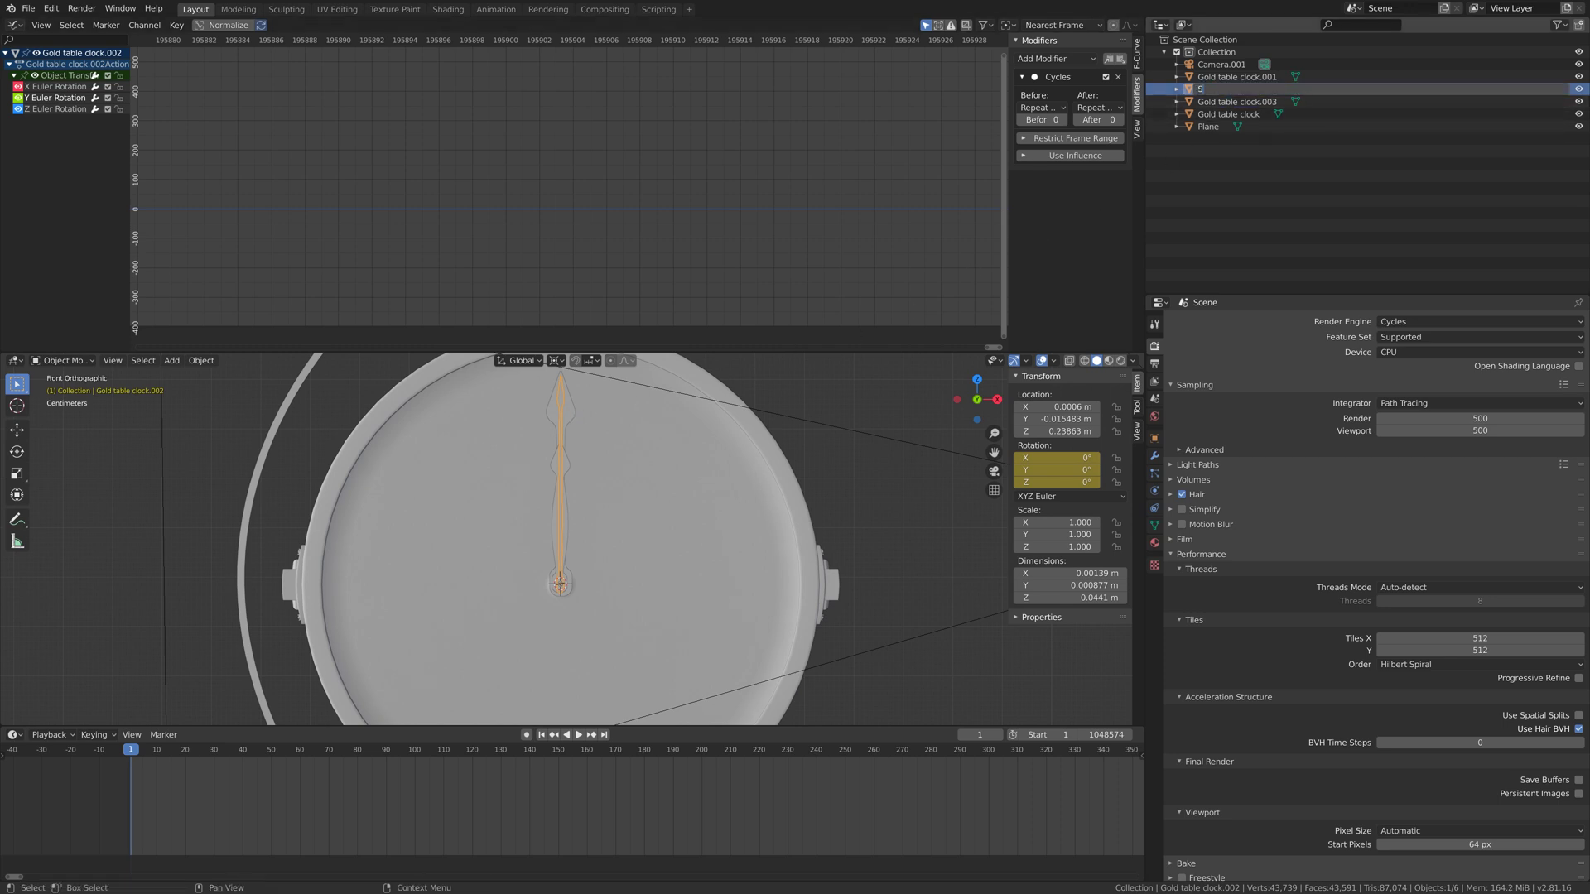
text(econds)
key(Return)
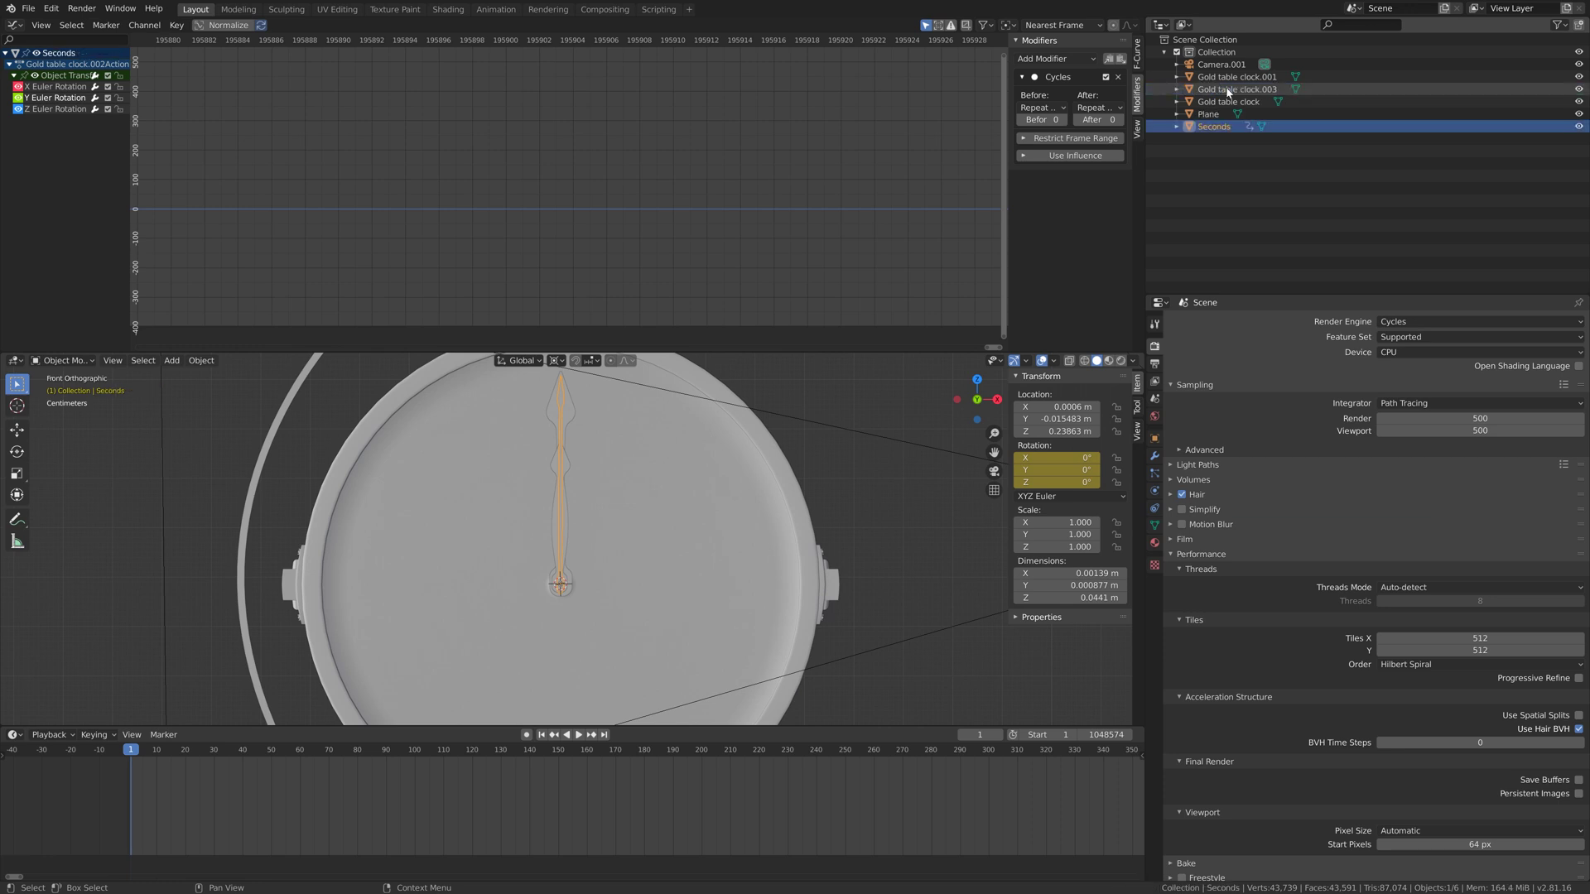
Select the long minute hand and rename its object to Minutes
click(560, 411)
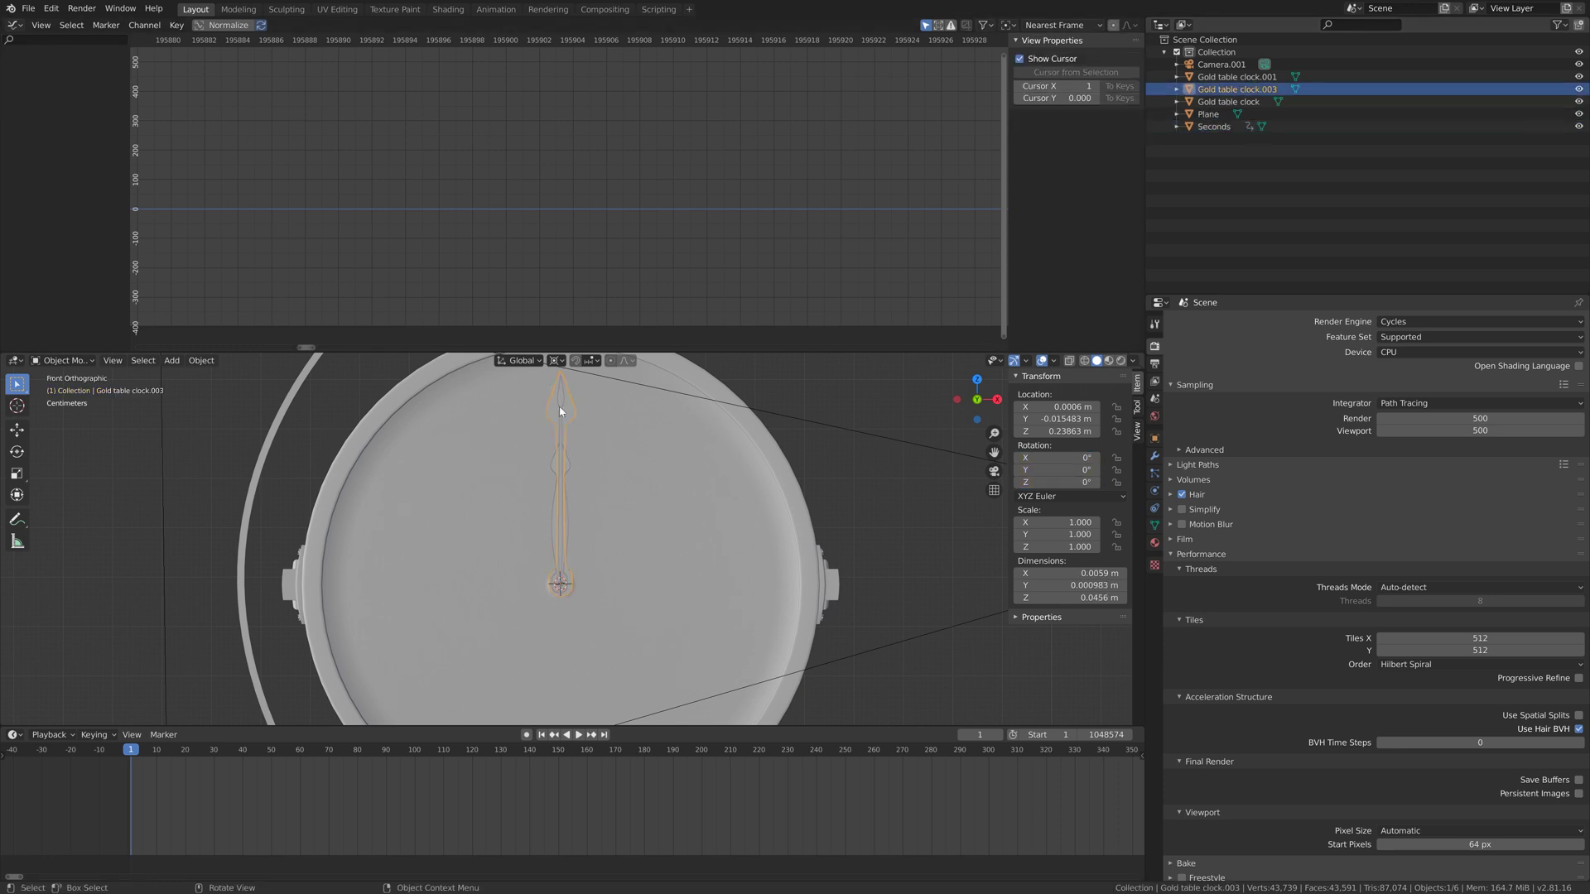
double_click(1236, 89)
text(Minutes)
key(Return)
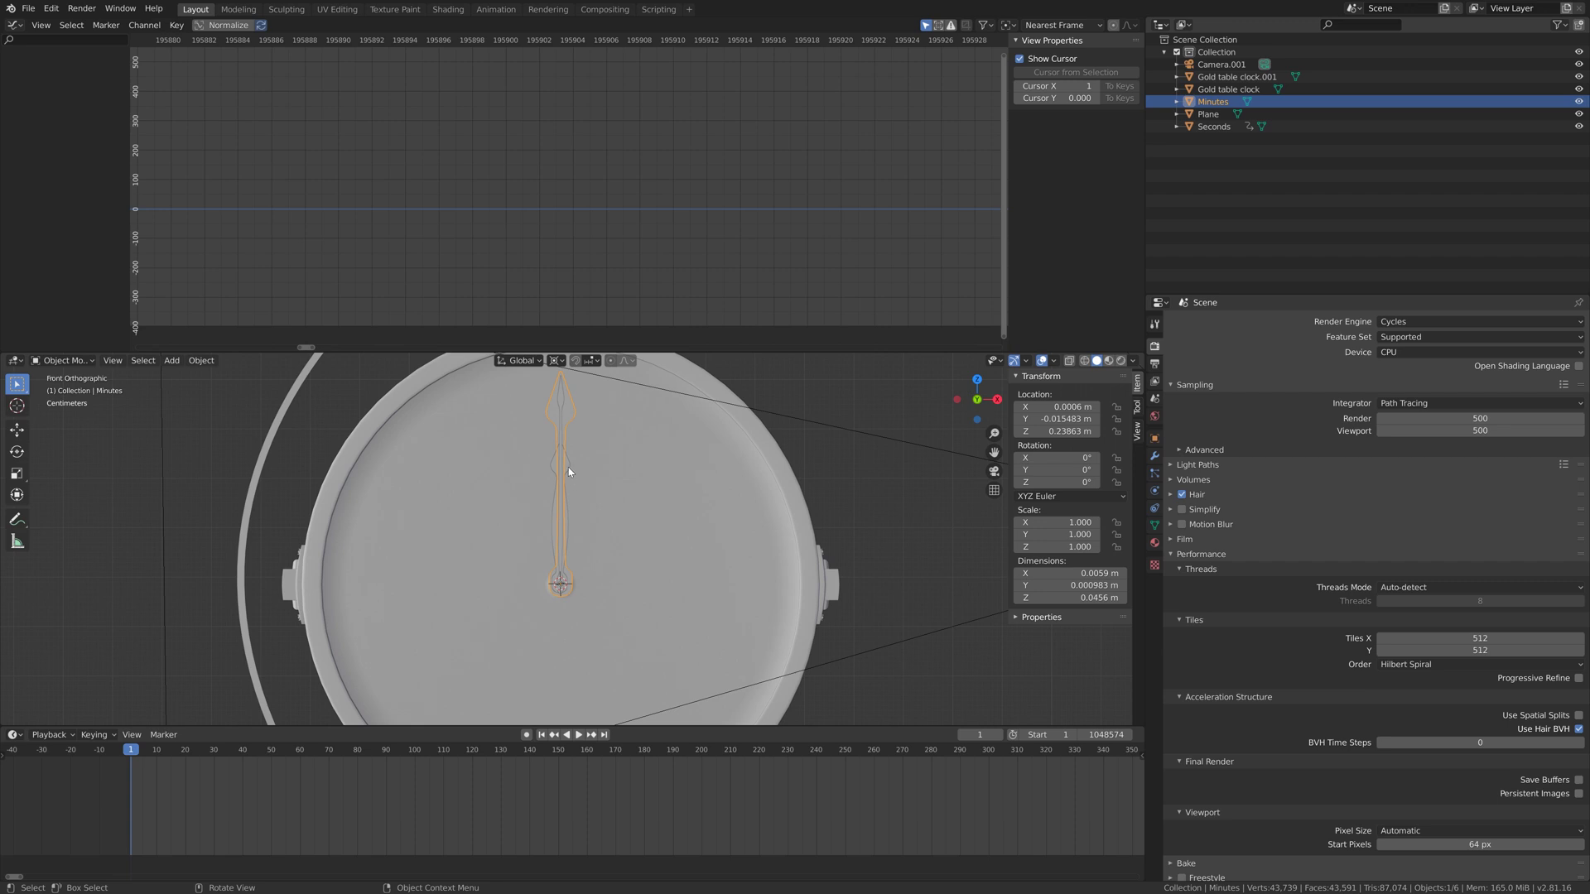
Select the short hour hand, Gold table clock.001, and rename it to Hours
click(1255, 77)
double_click(1256, 82)
text(Hours)
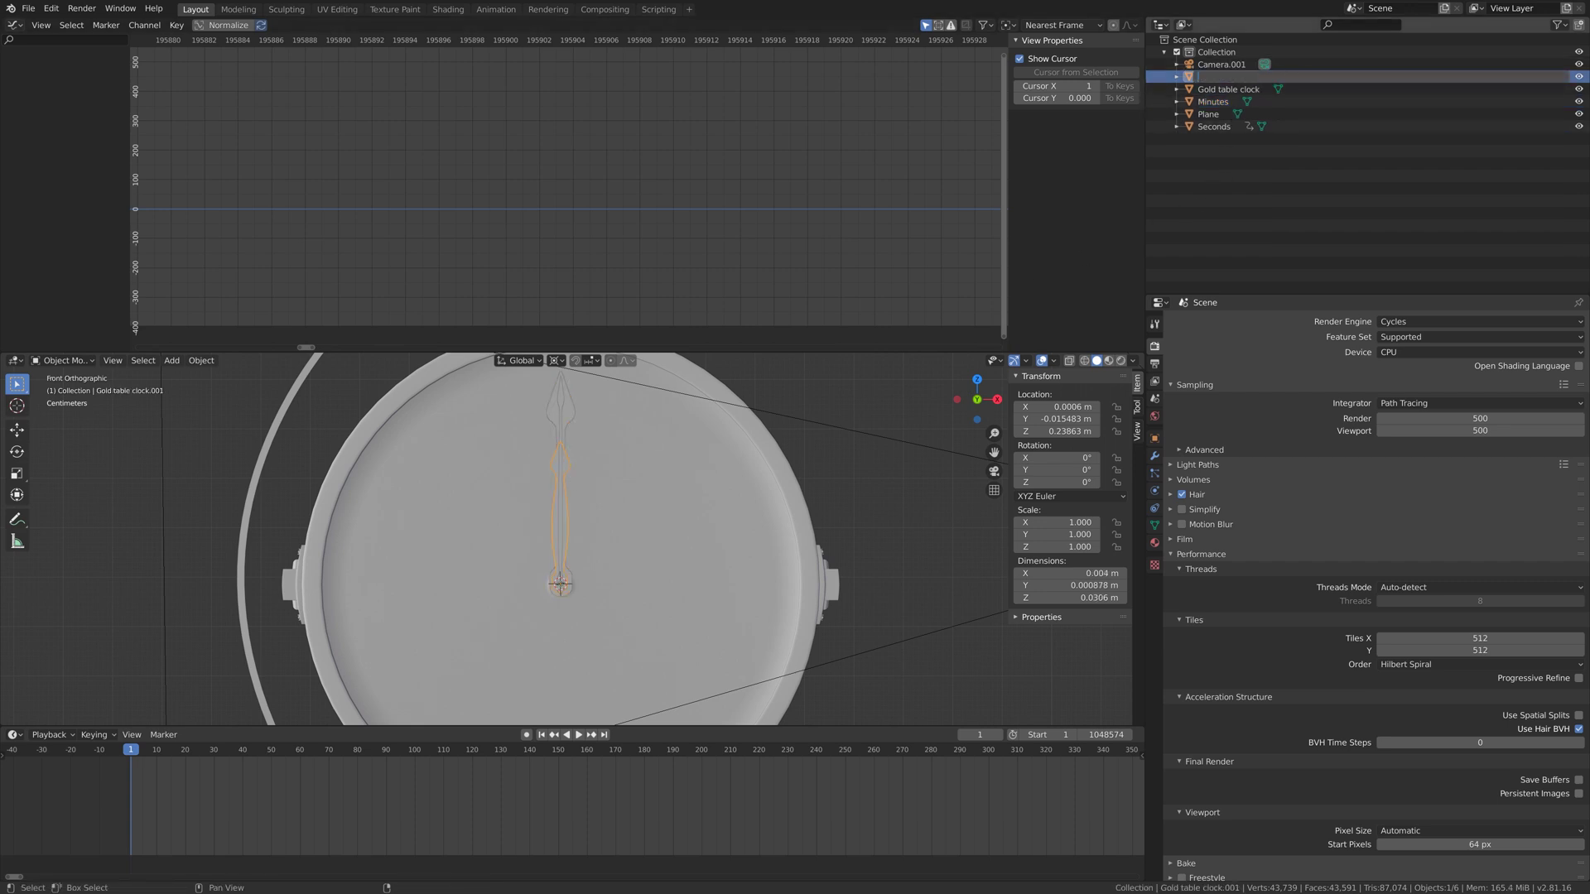
key(Return)
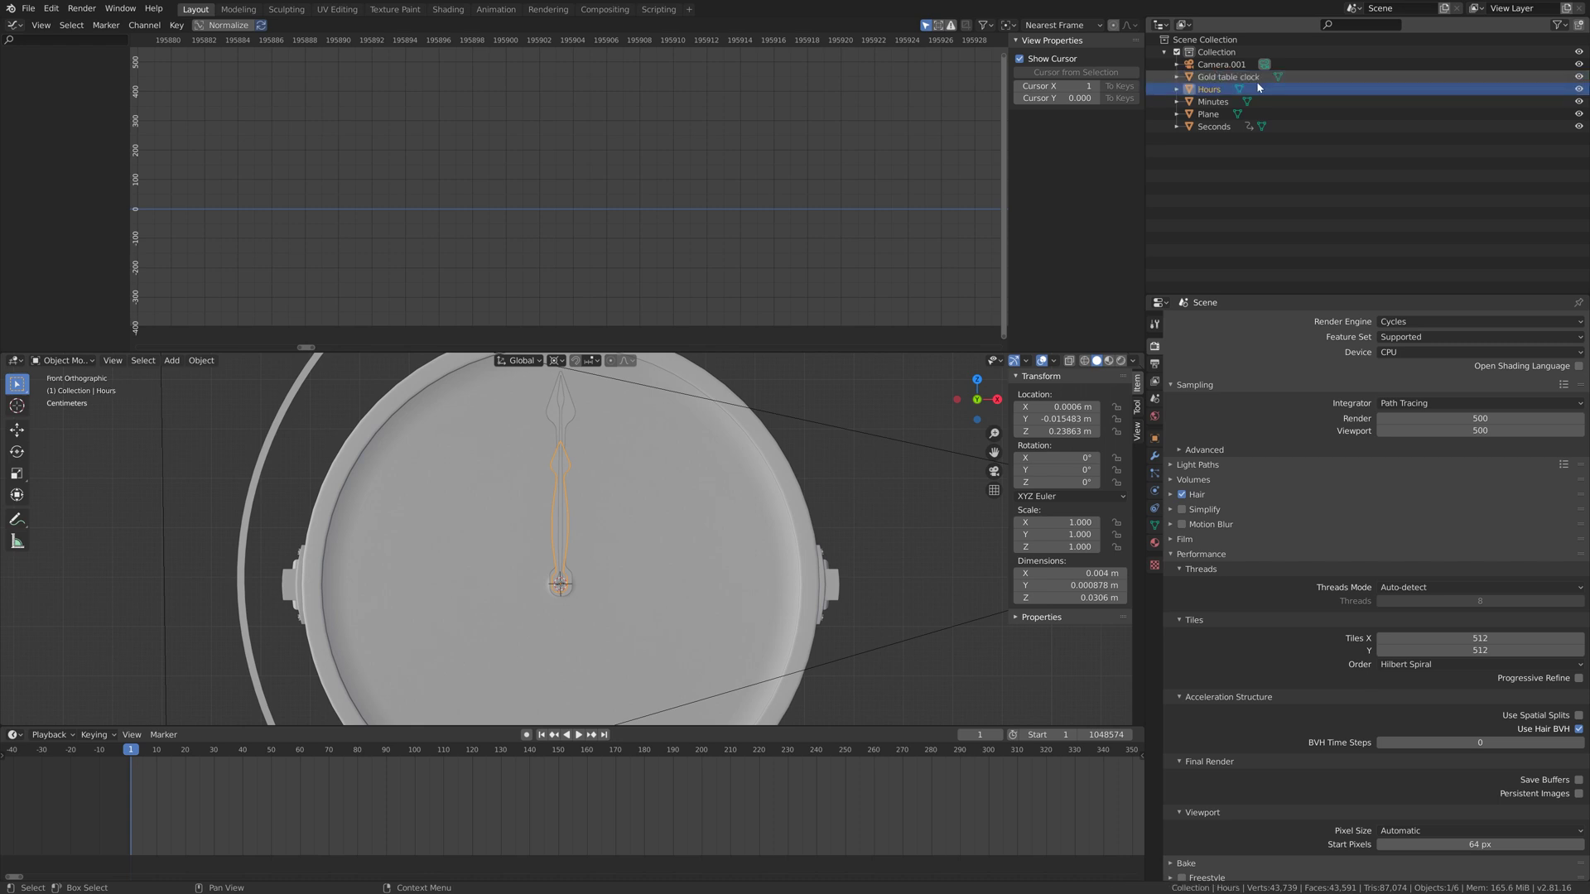
Add a driver to the minute hand's Y rotation with the scripted expression var/60
click(573, 410)
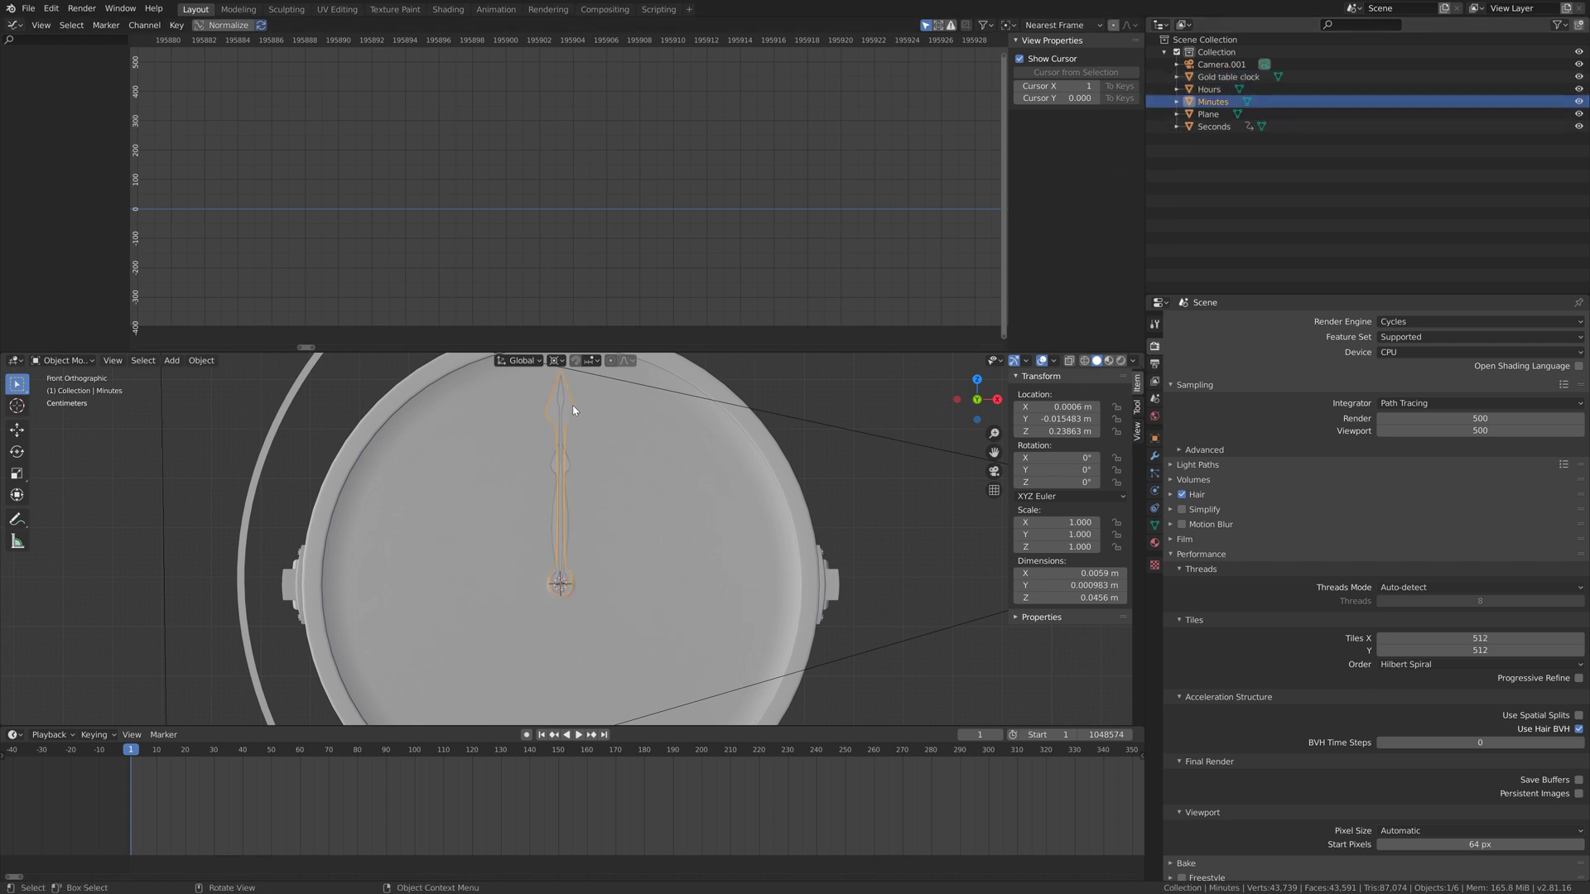
right_click(1044, 470)
click(1045, 470)
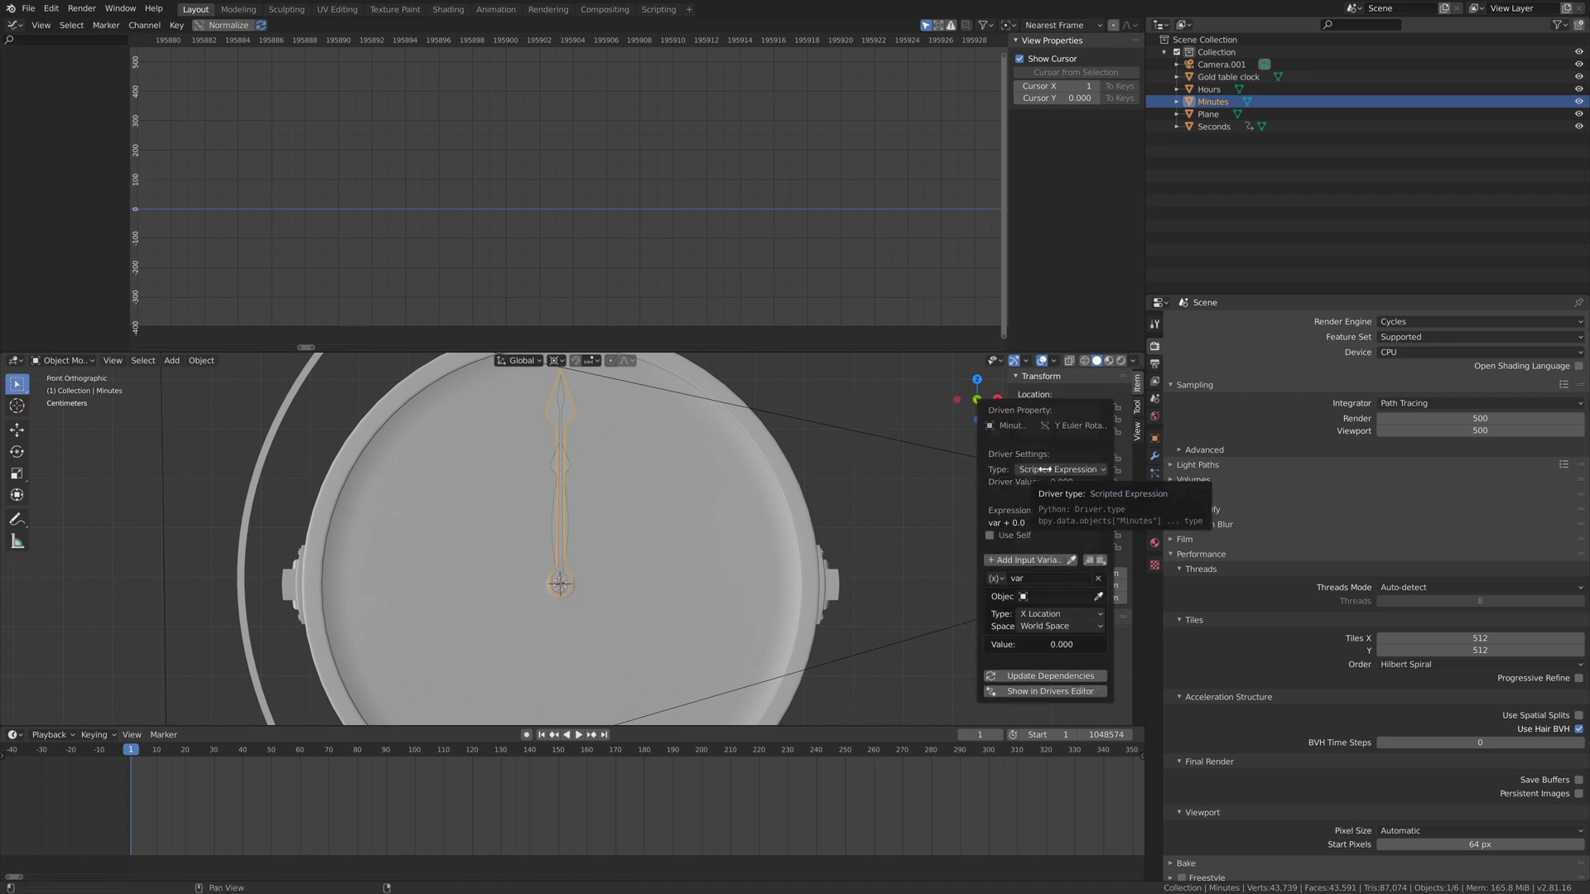
click(1026, 523)
text(var/)
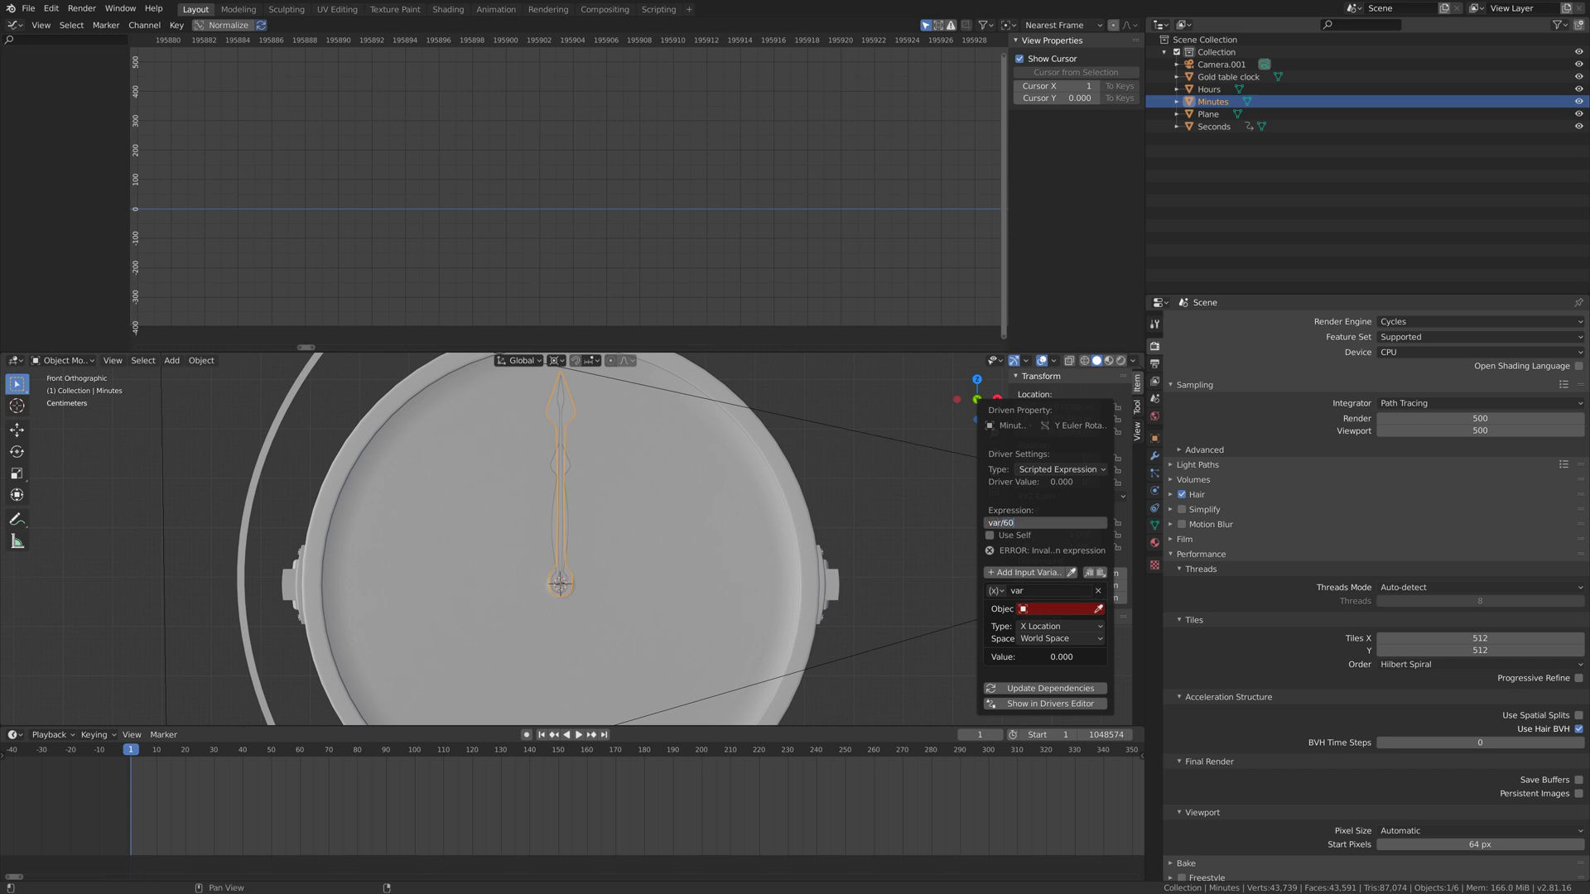
text(60)
key(Return)
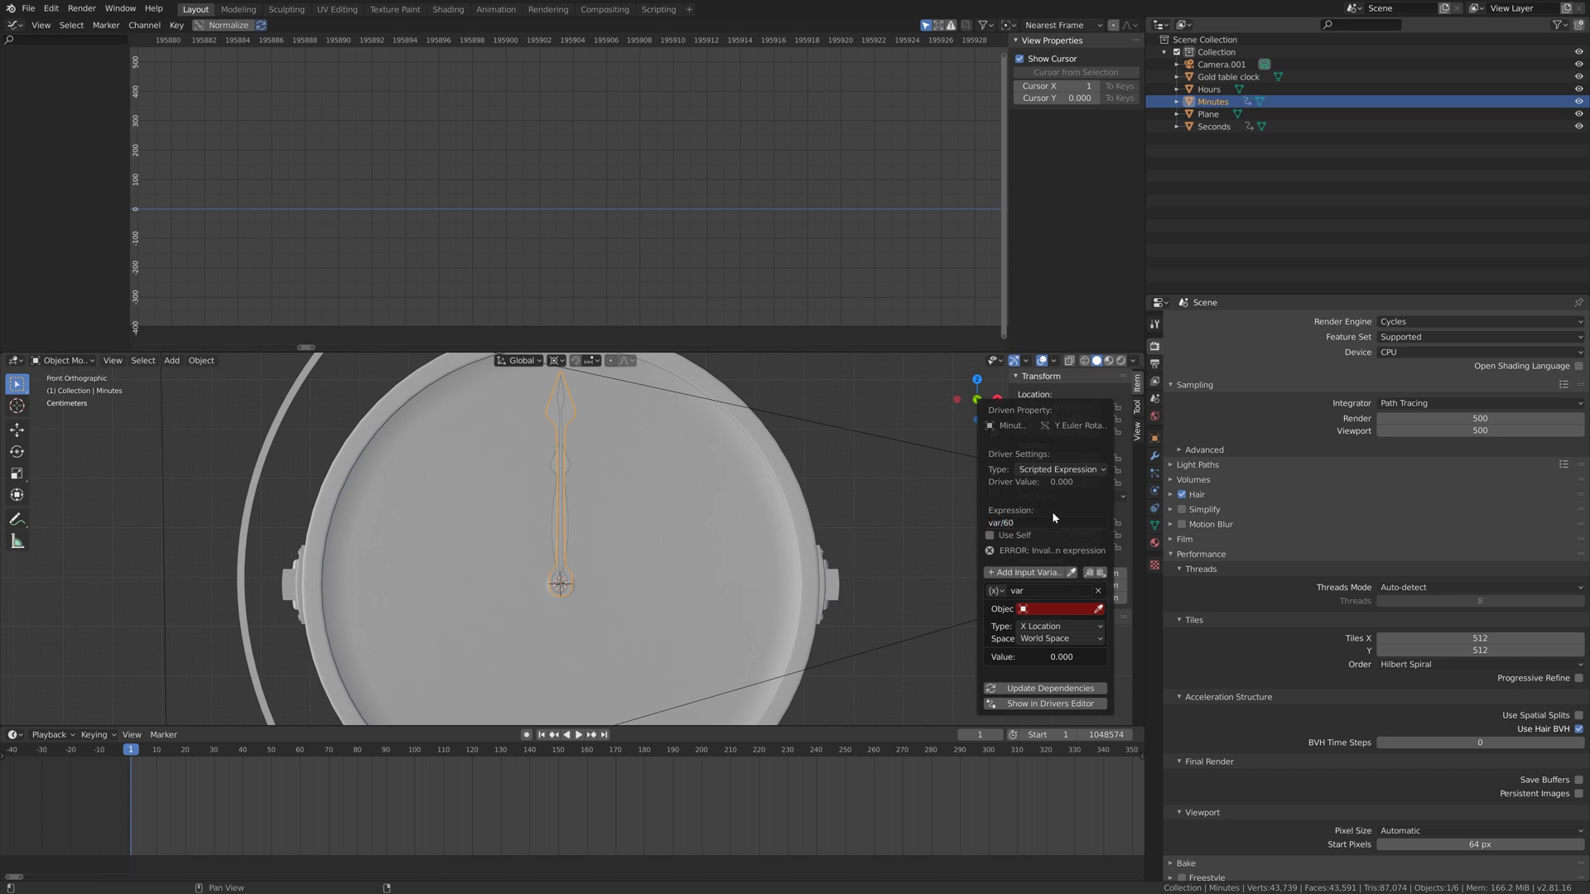
Make the minute hand driver's variable read the Y Rotation of the Seconds object
click(1046, 607)
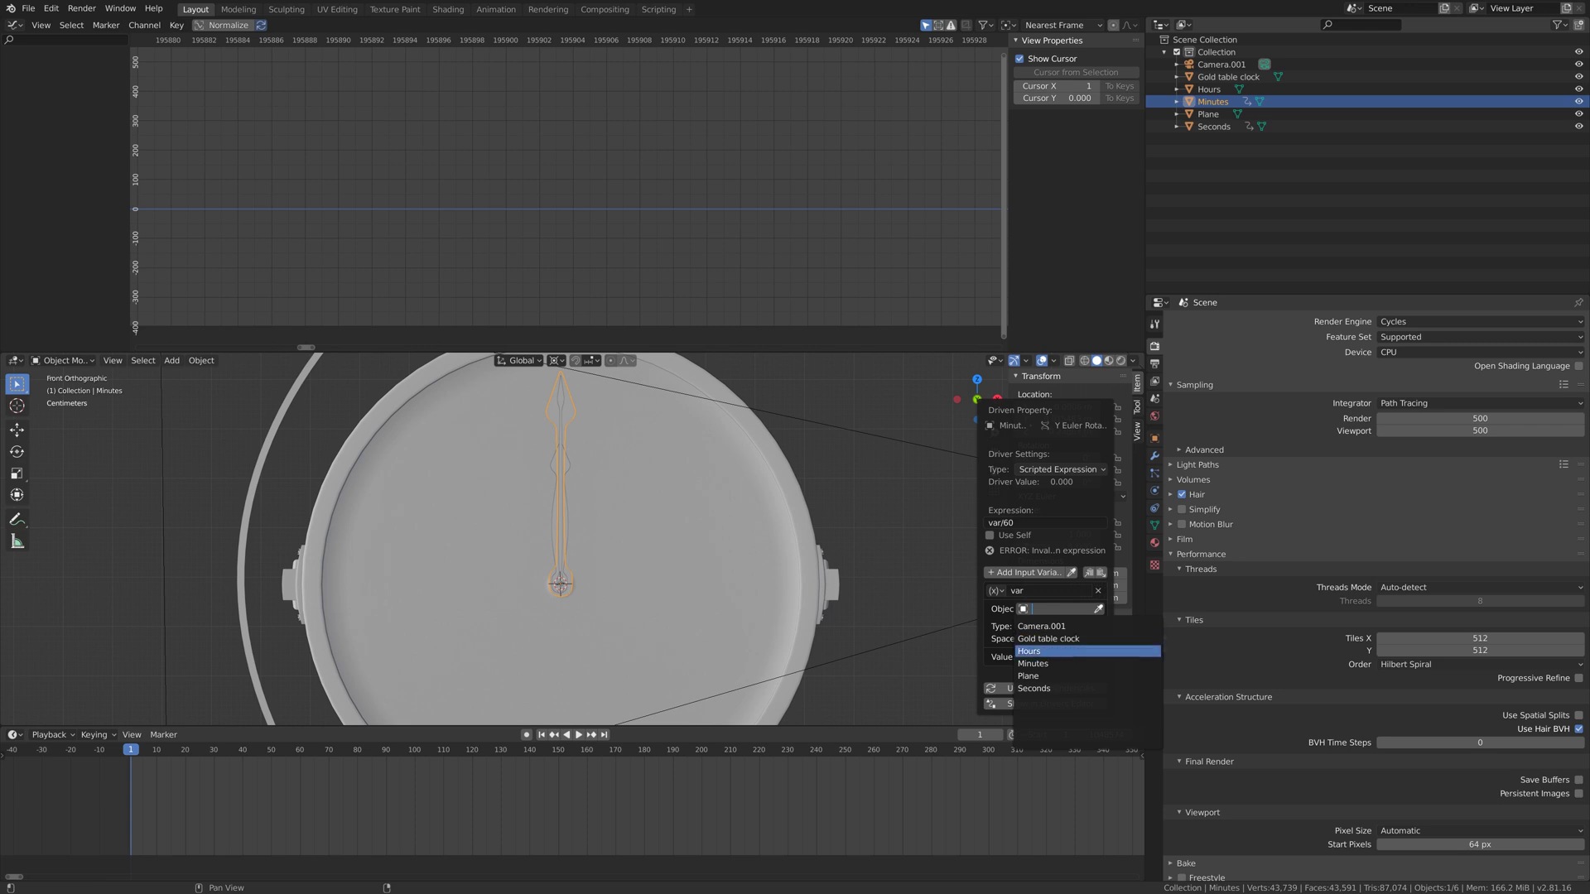
click(1046, 689)
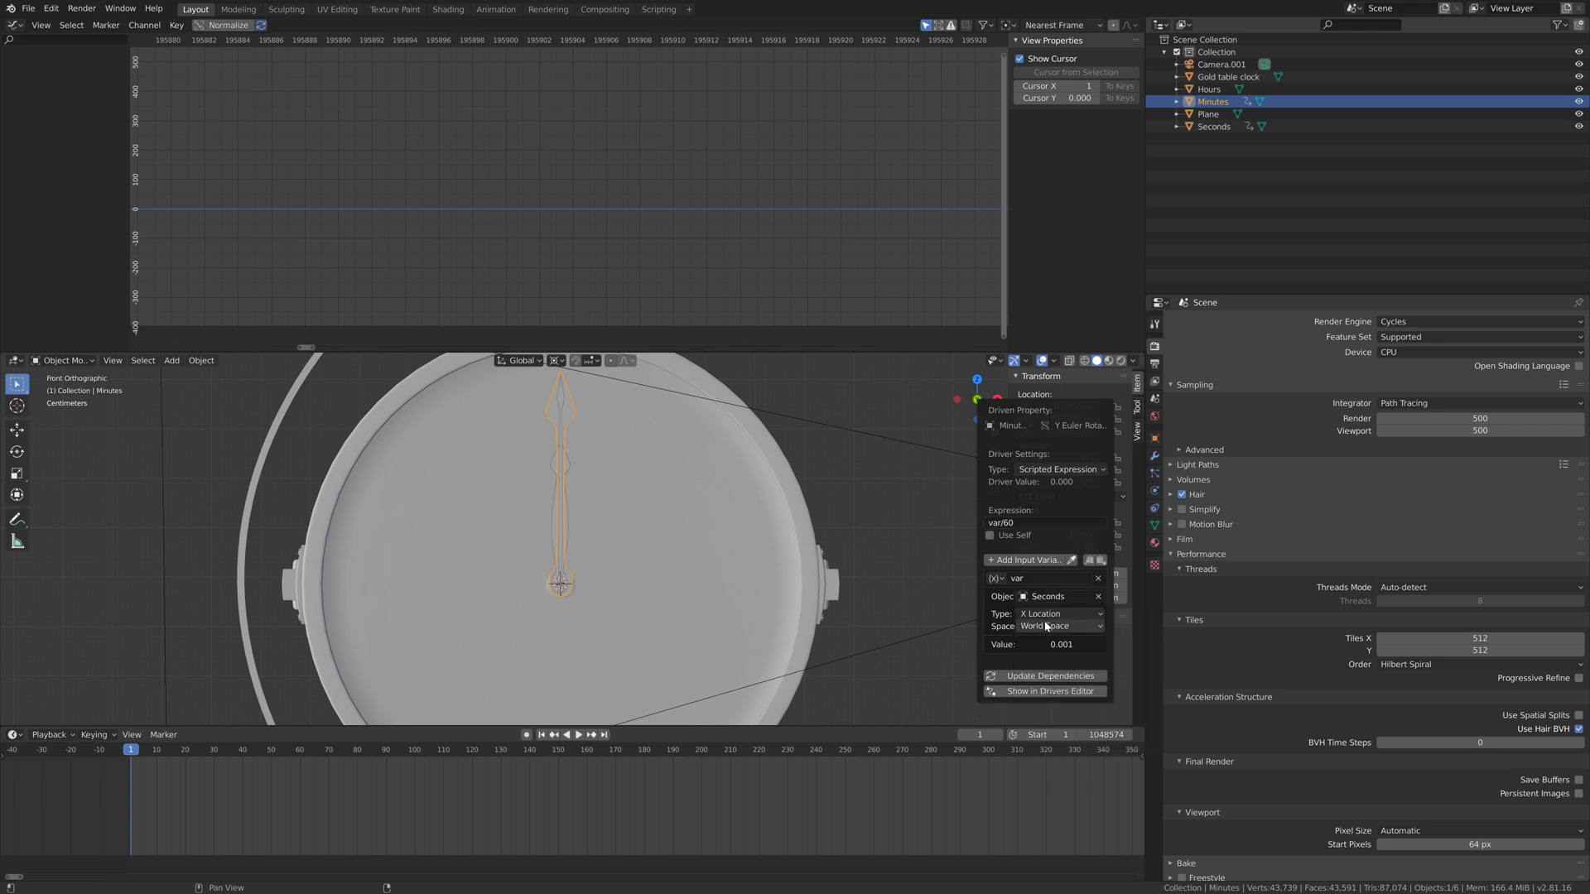
click(1060, 614)
click(1056, 691)
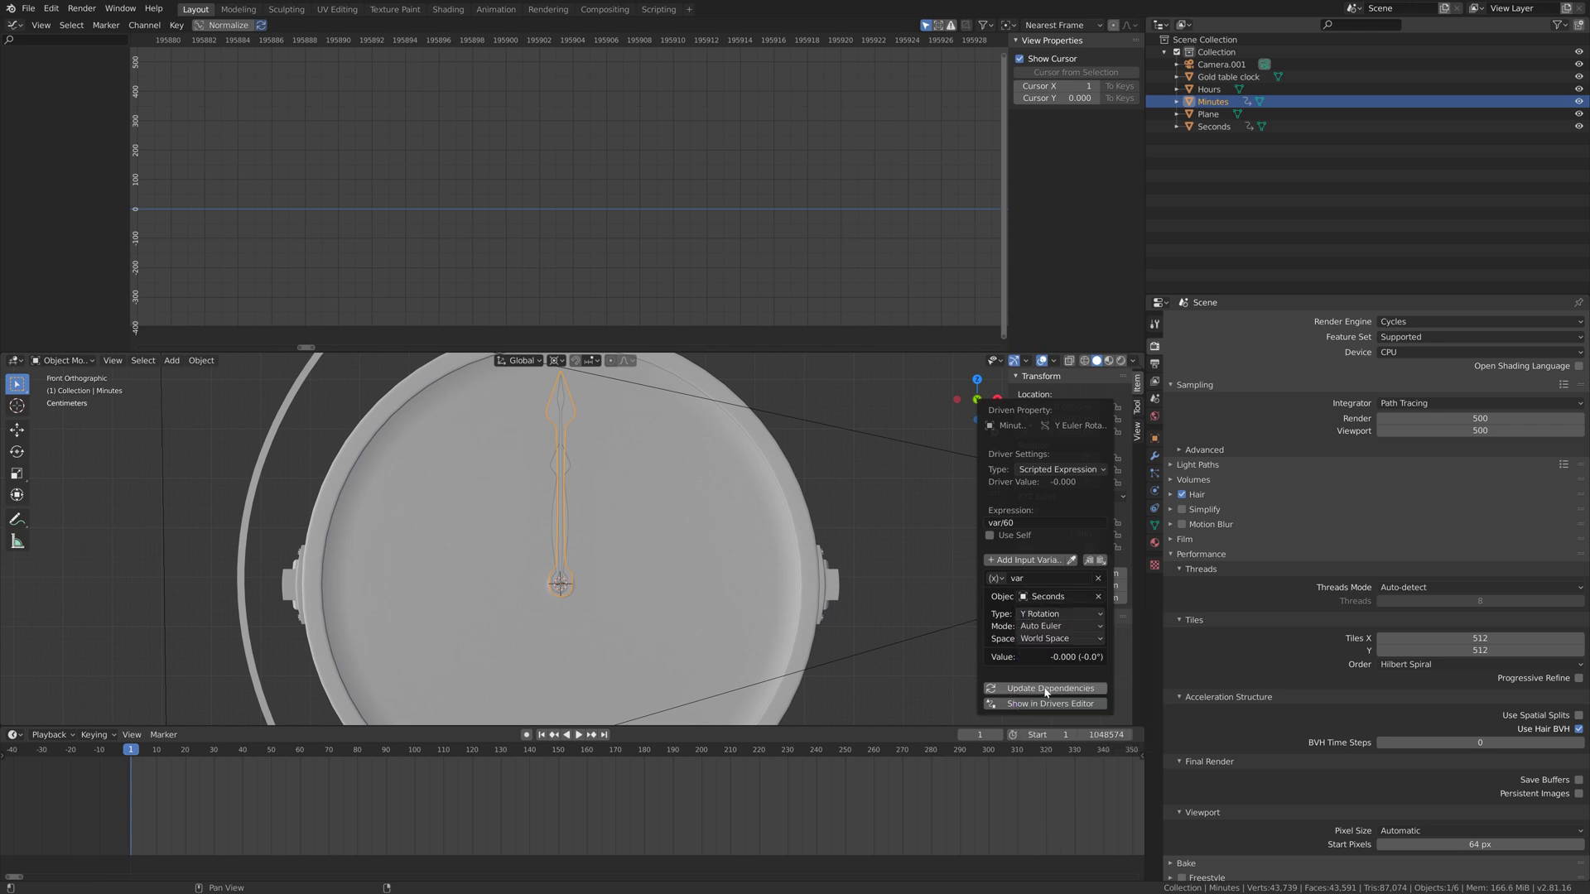
Scrub the timeline thousands of frames forward to check that the minute hand follows the second hand, and return to frame 0
scroll(520, 772, down, 3)
scroll(515, 777, down, 3)
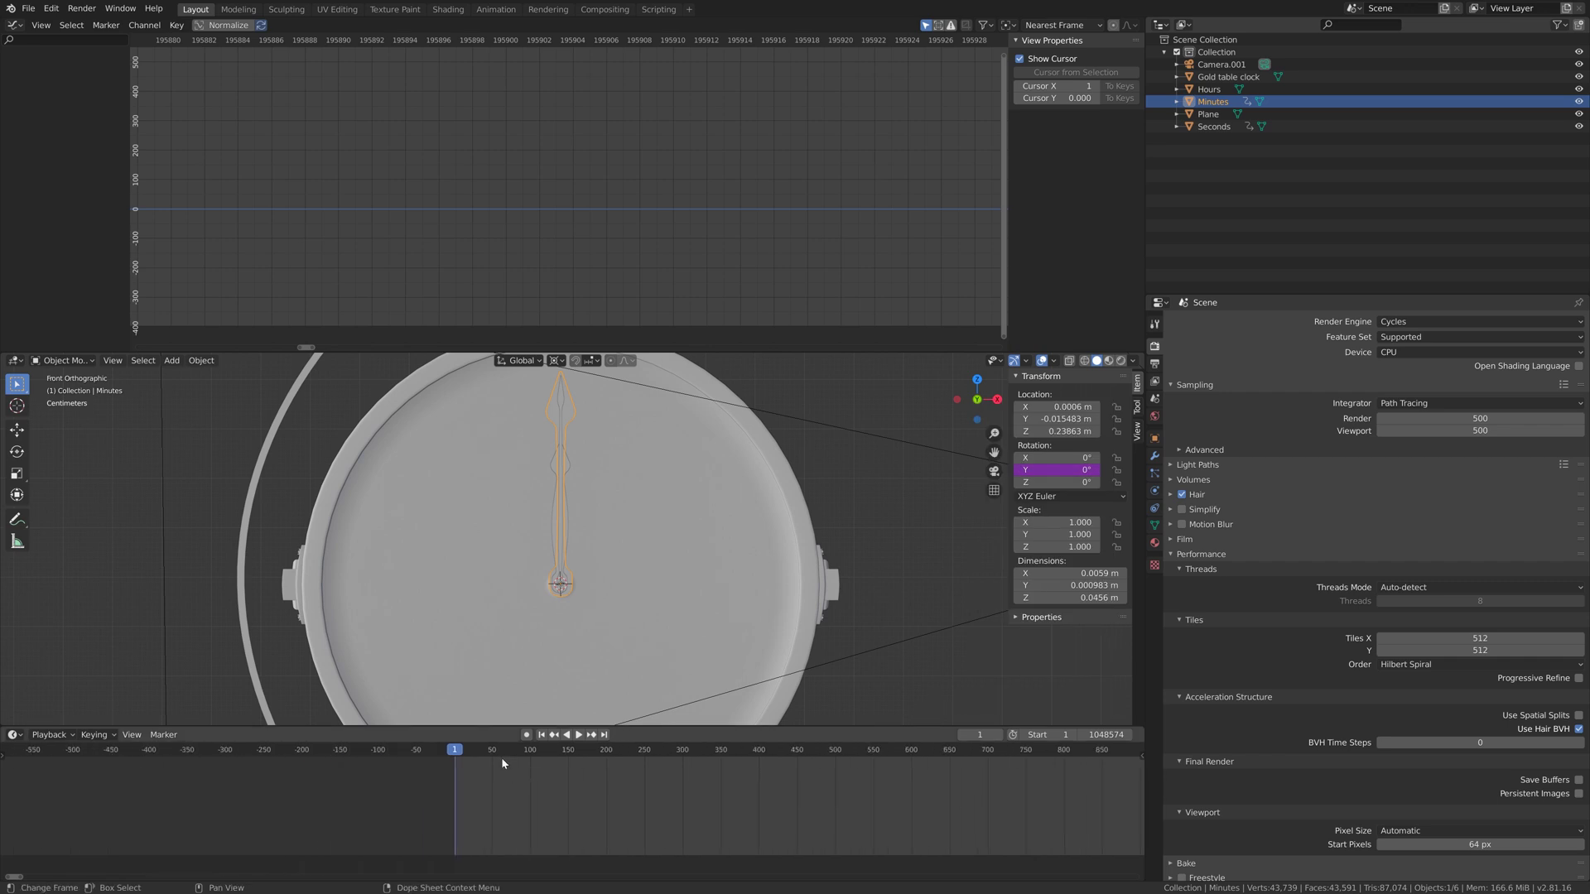
drag(471, 760, 1488, 762)
key(space)
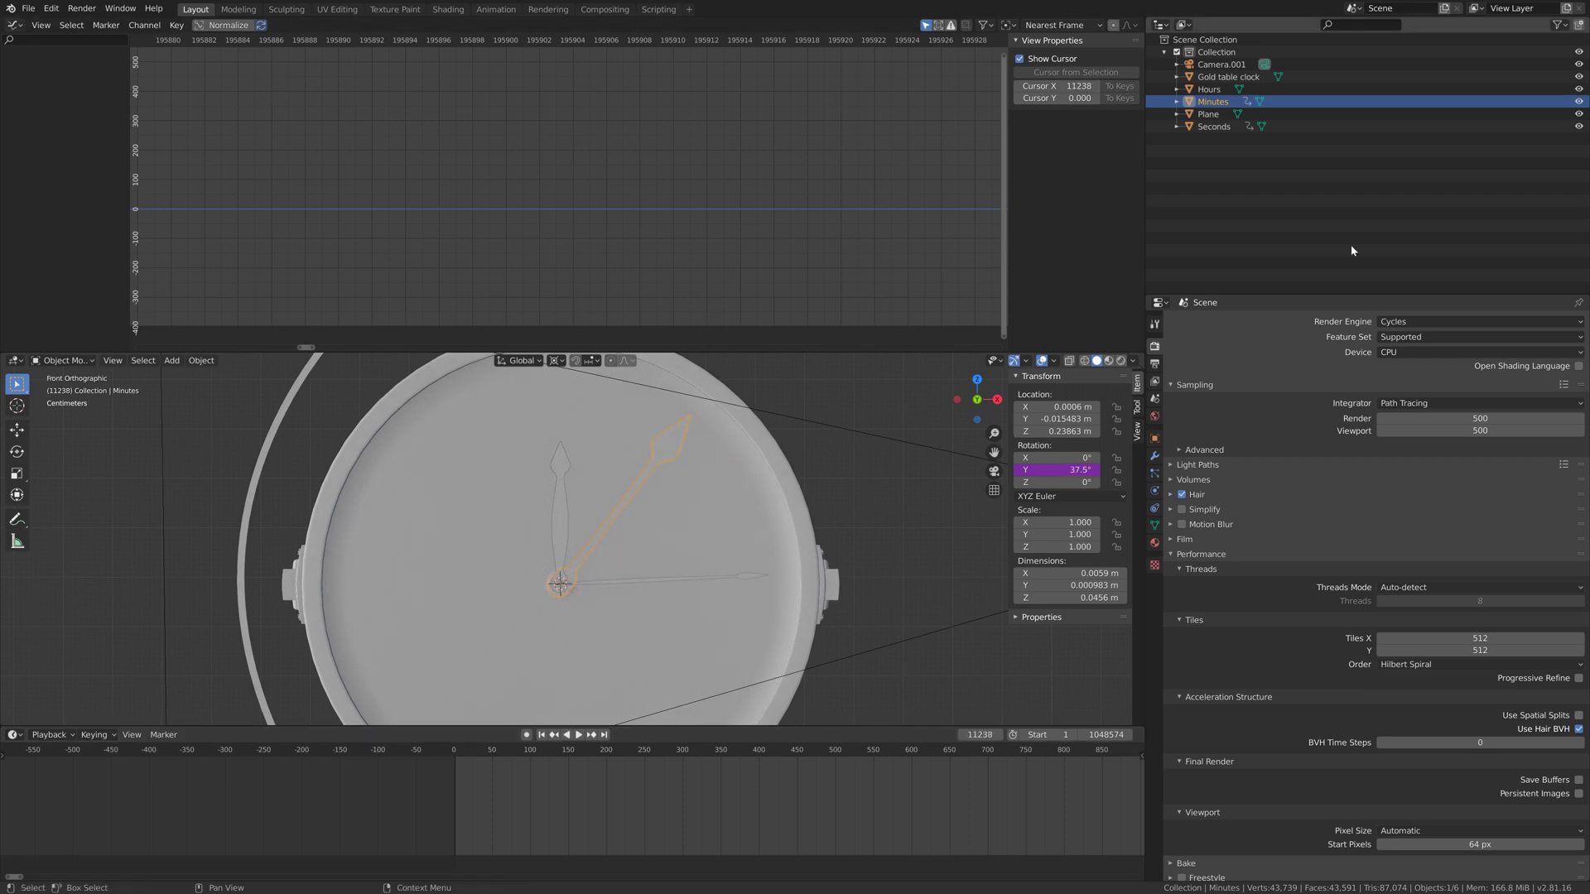
click(434, 752)
key(space)
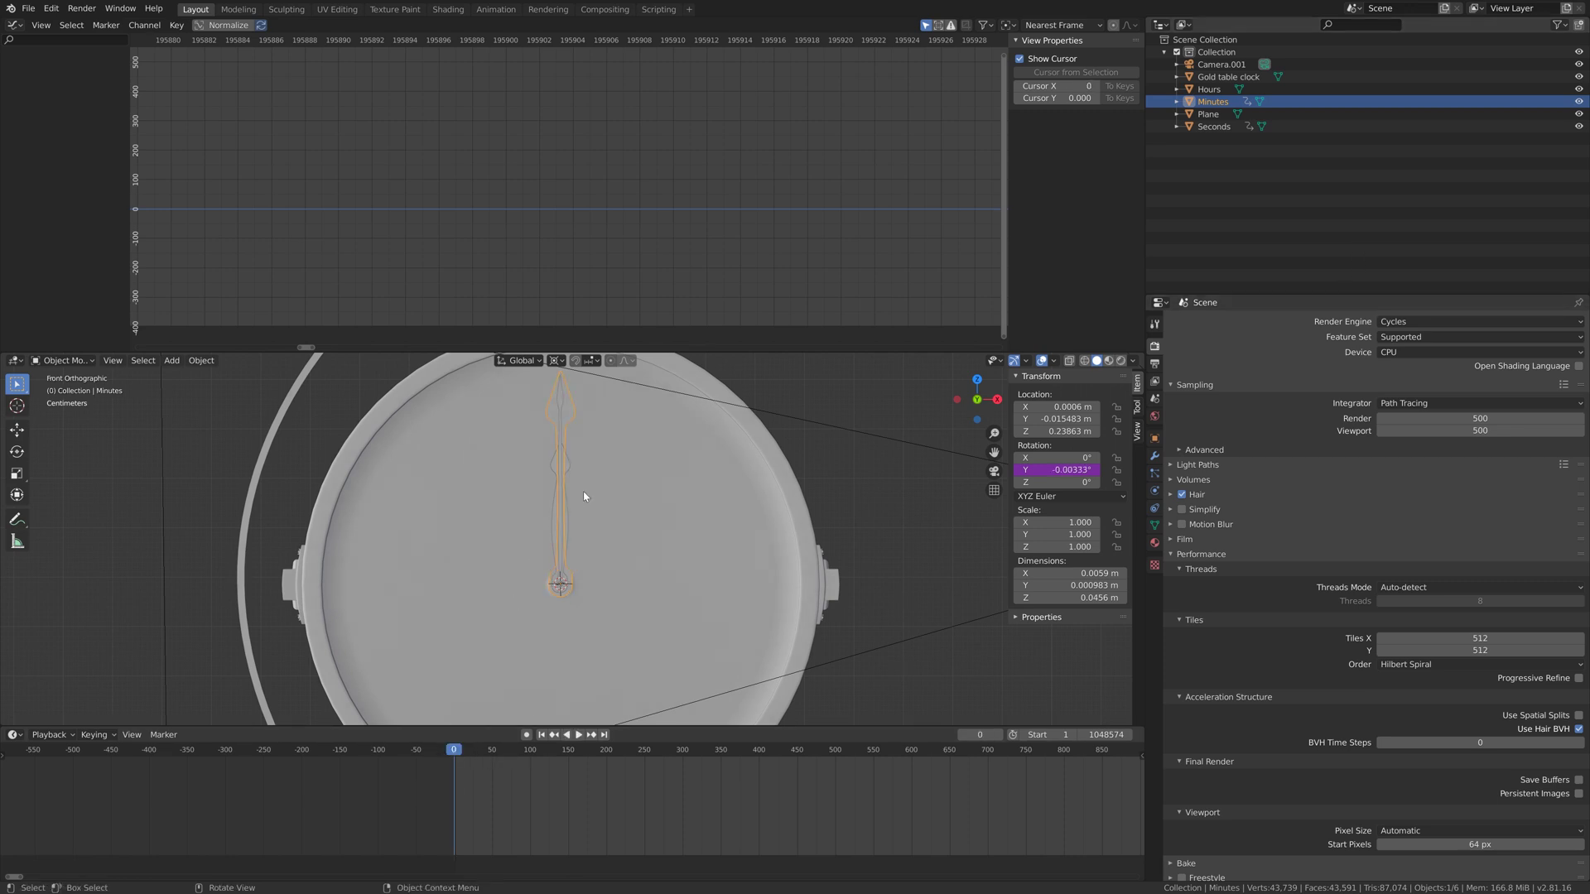
Select the hour hand and add a driver to its Y rotation with the scripted expression var/12
right_click(570, 466)
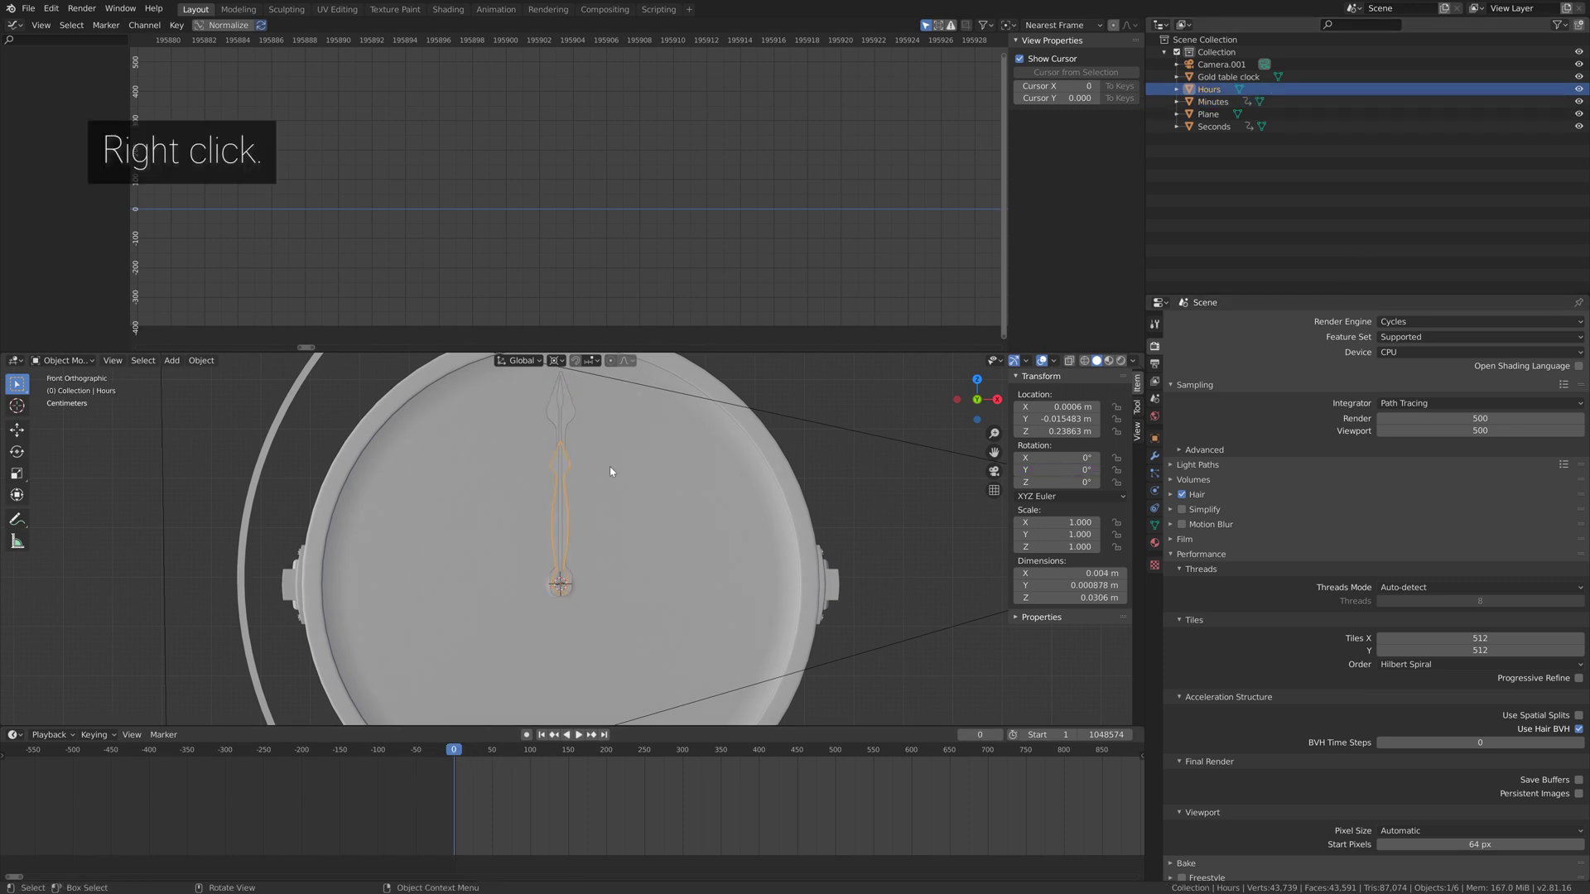
right_click(1053, 469)
click(1064, 463)
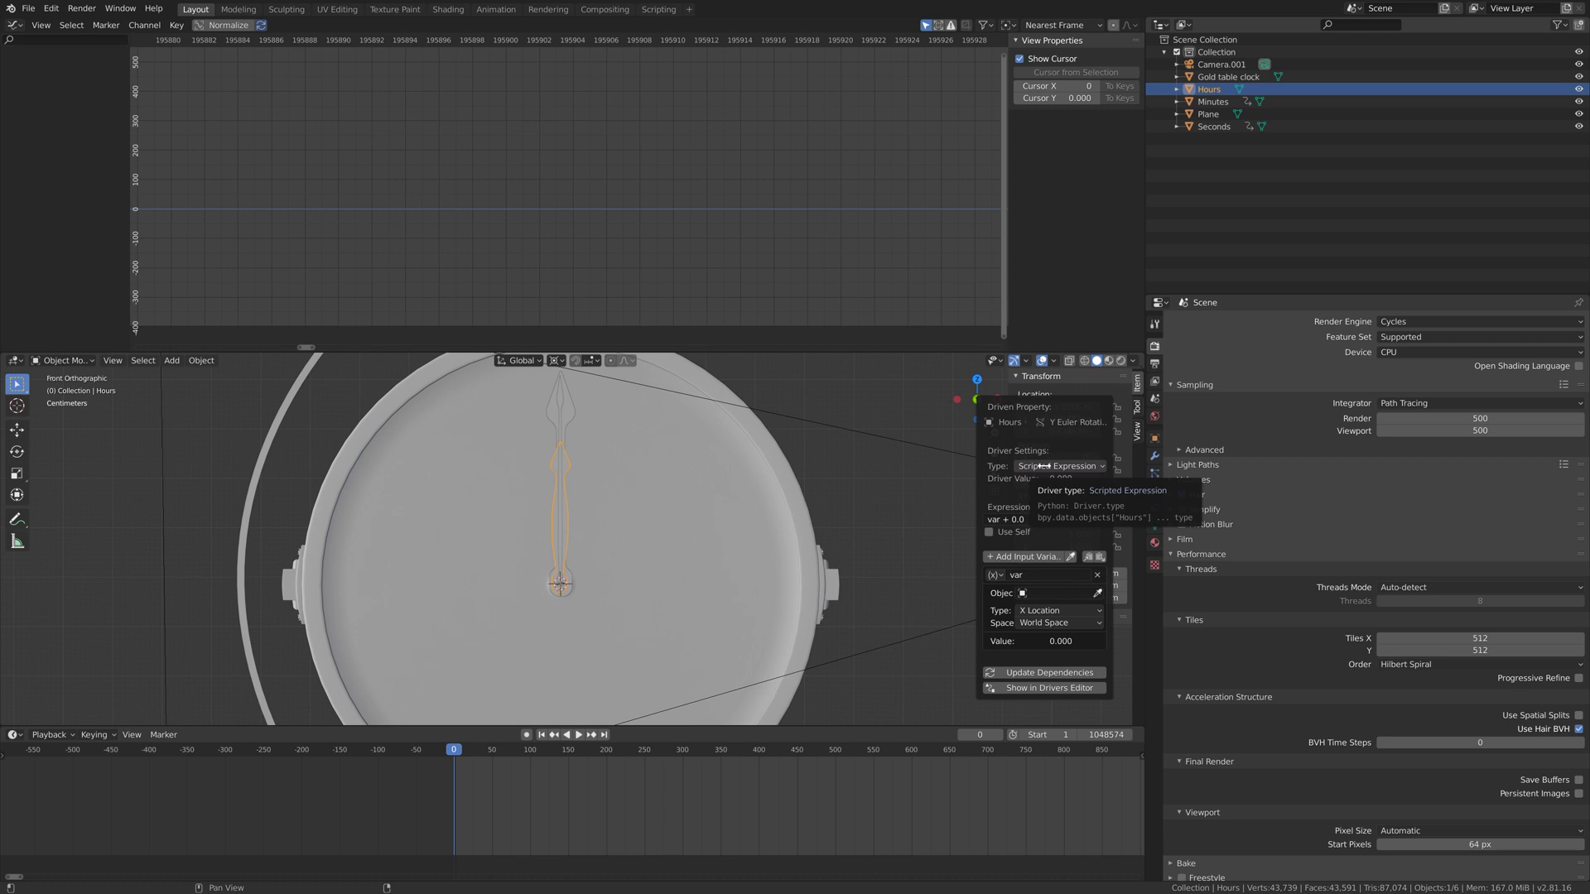
click(1027, 519)
text(va)
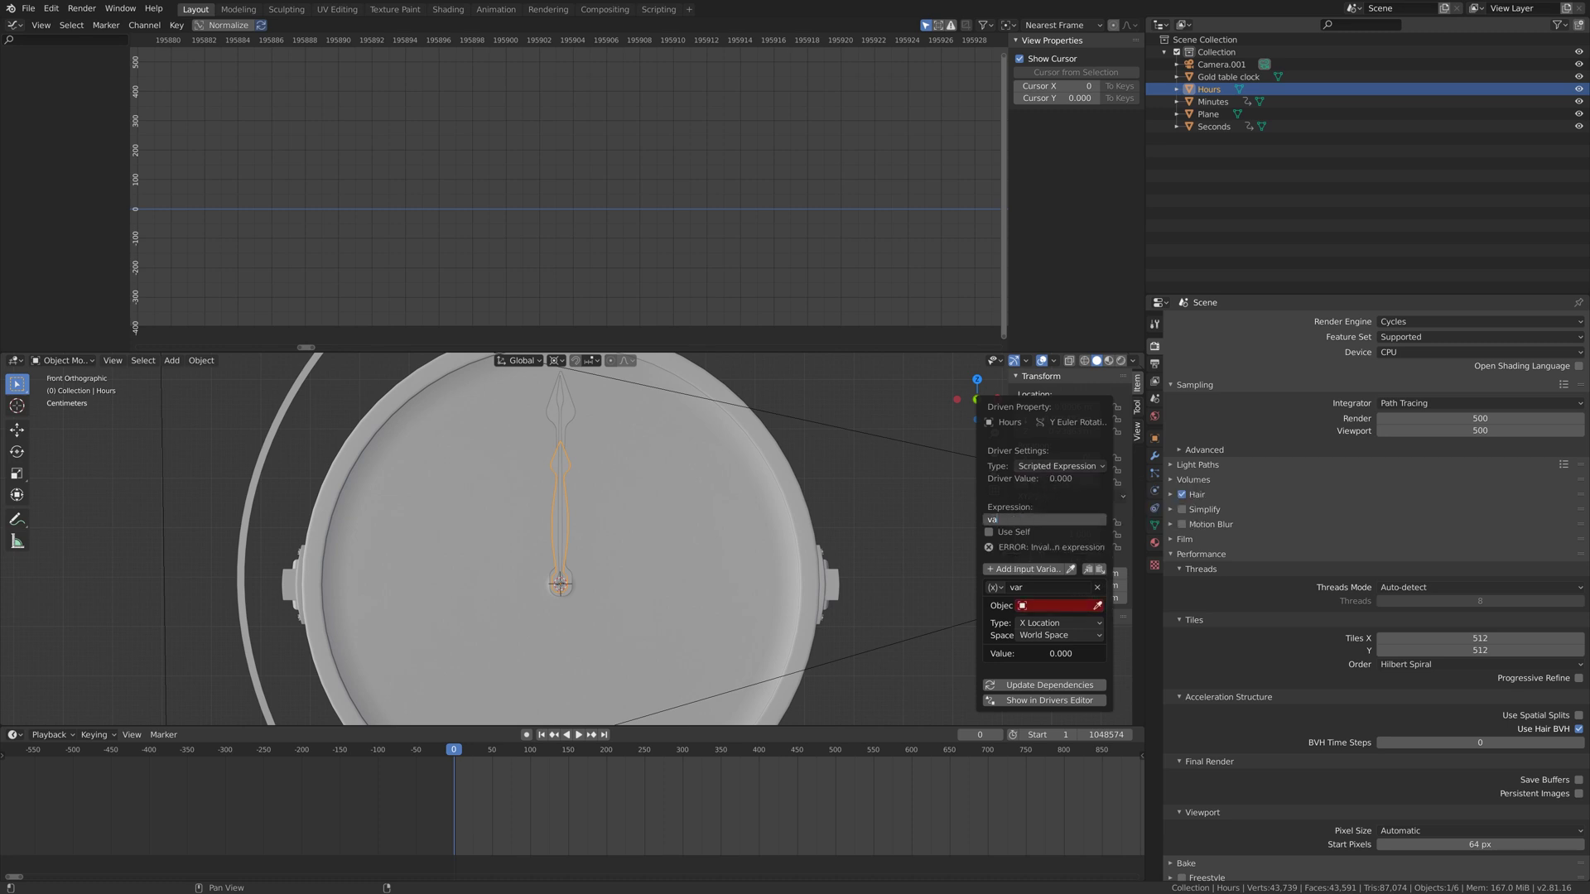
text(r/12)
key(Return)
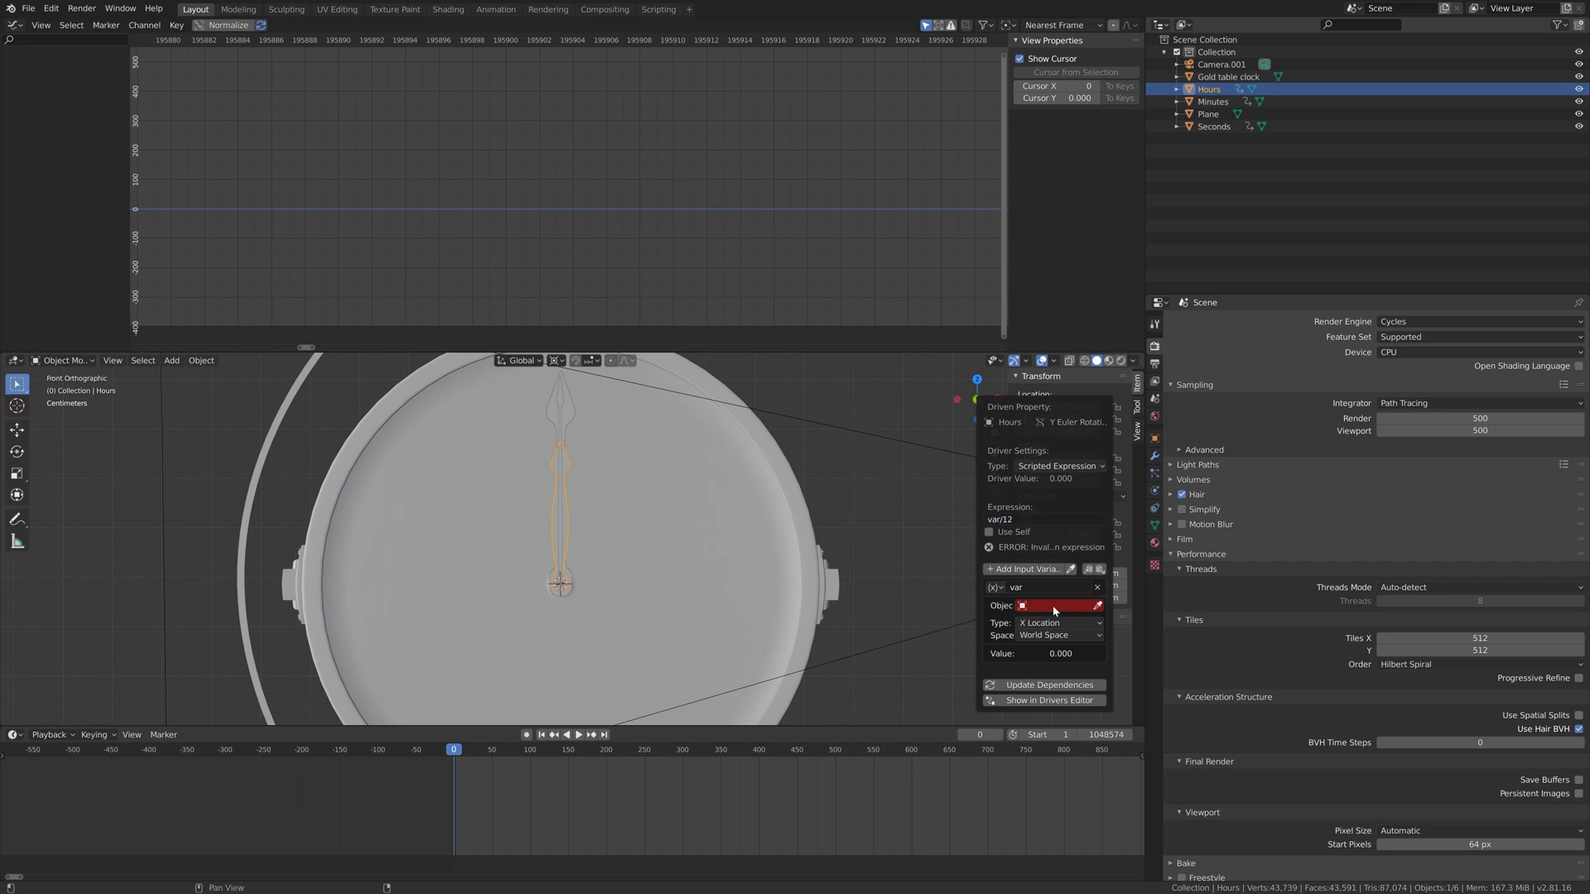
Make the hour hand driver's variable read the Y Rotation of the Minutes object
click(1060, 605)
click(1045, 660)
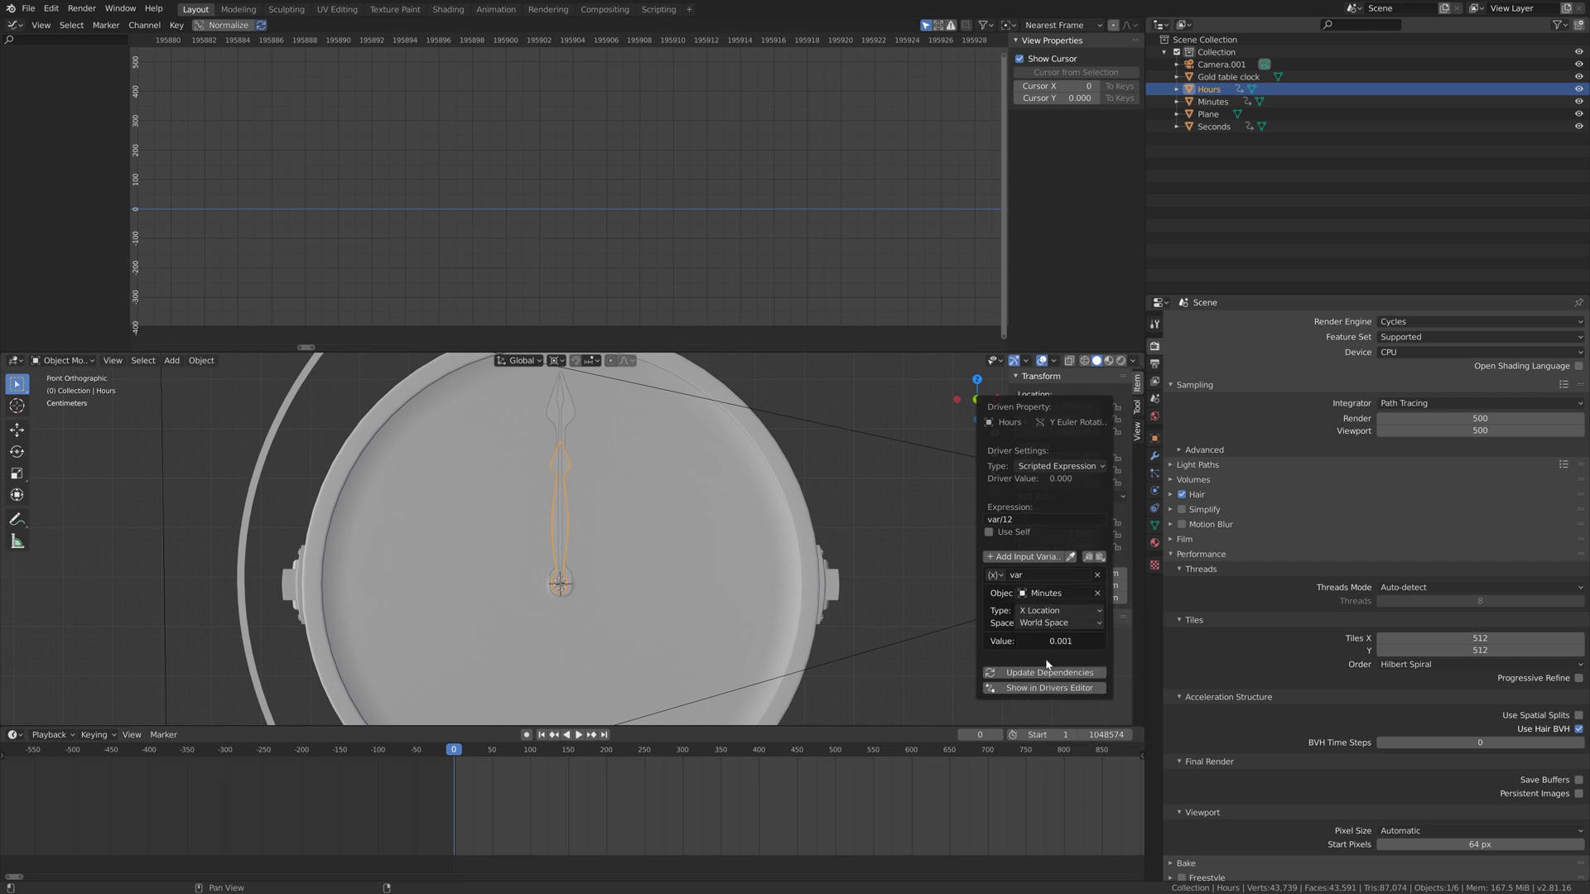
click(1053, 610)
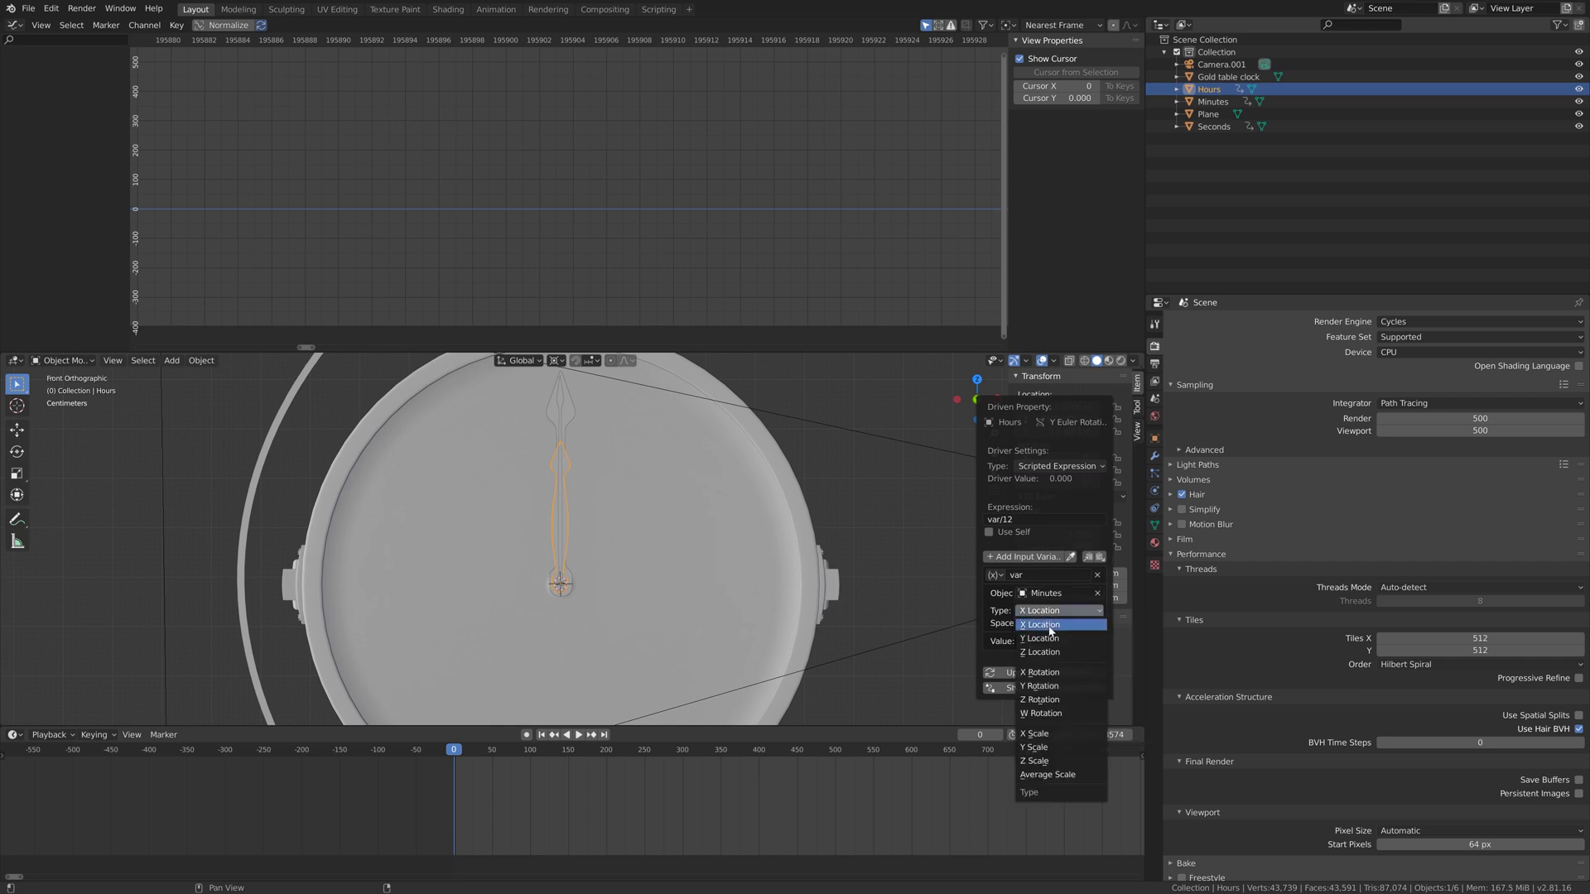
click(1051, 685)
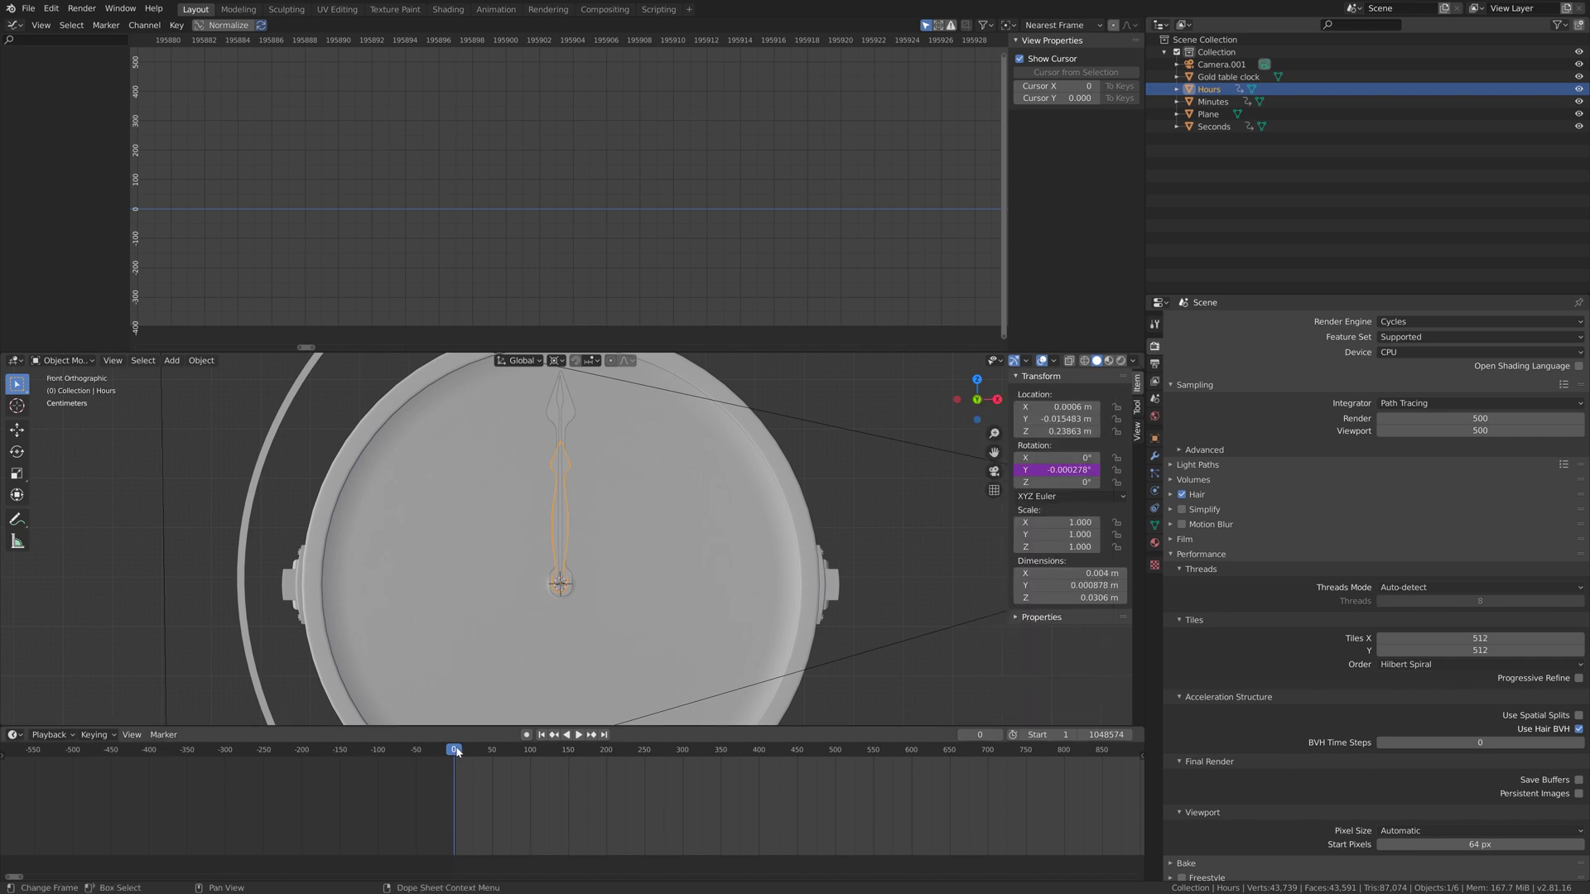
Set the scene's New time remapping value to 1 in the output settings to speed up the animation
click(1155, 366)
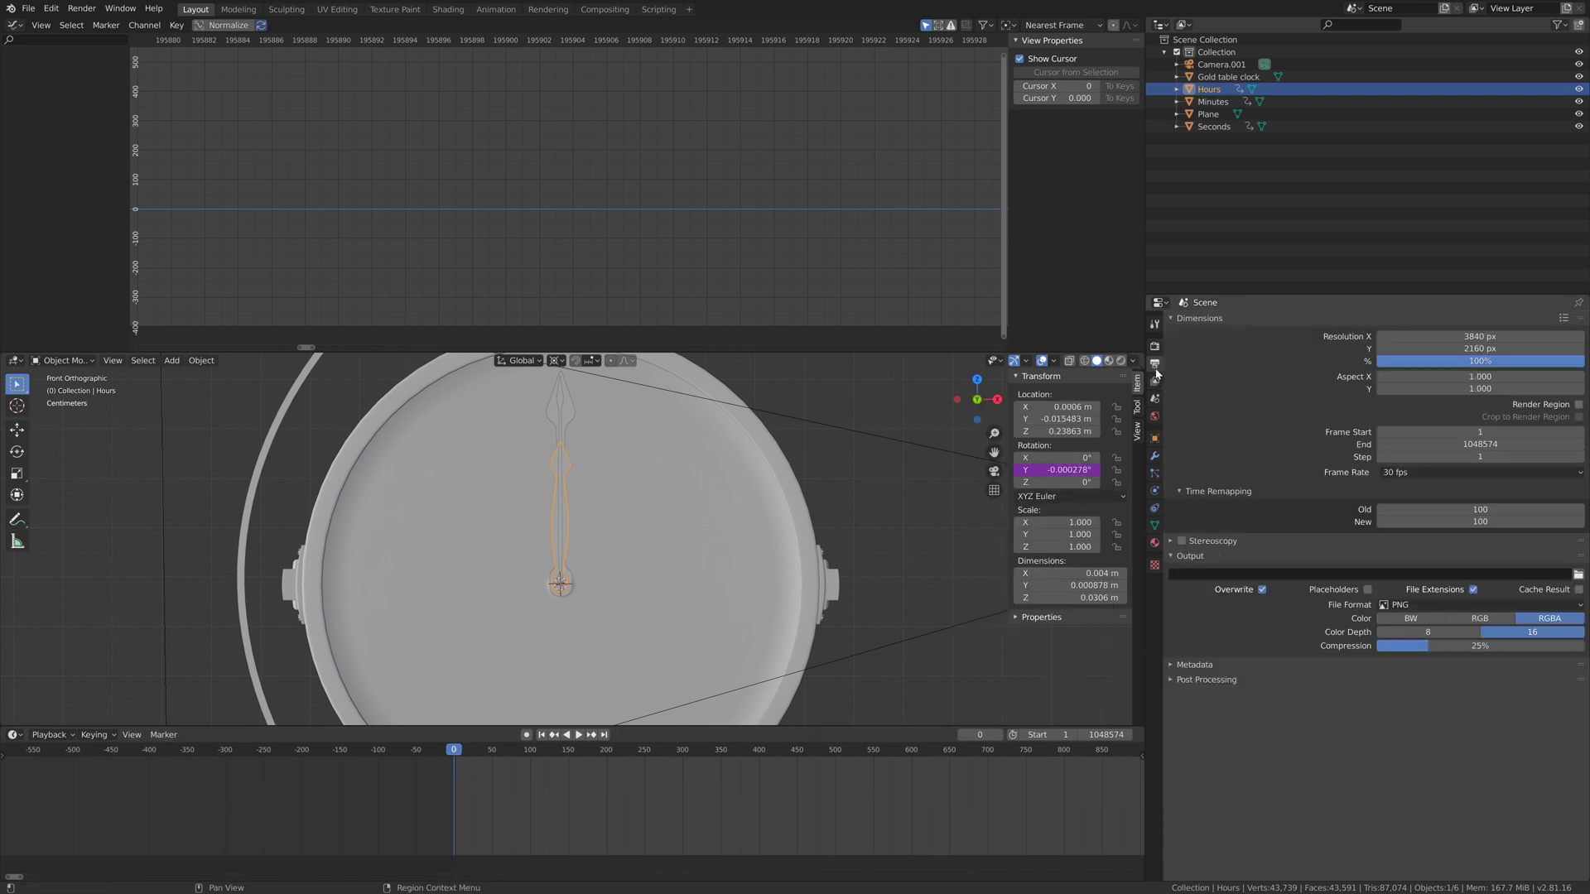
click(1482, 522)
key(Return)
Play the sped-up animation to check how the three clock hands move together, and return to frame 0
scroll(631, 791, down, 10)
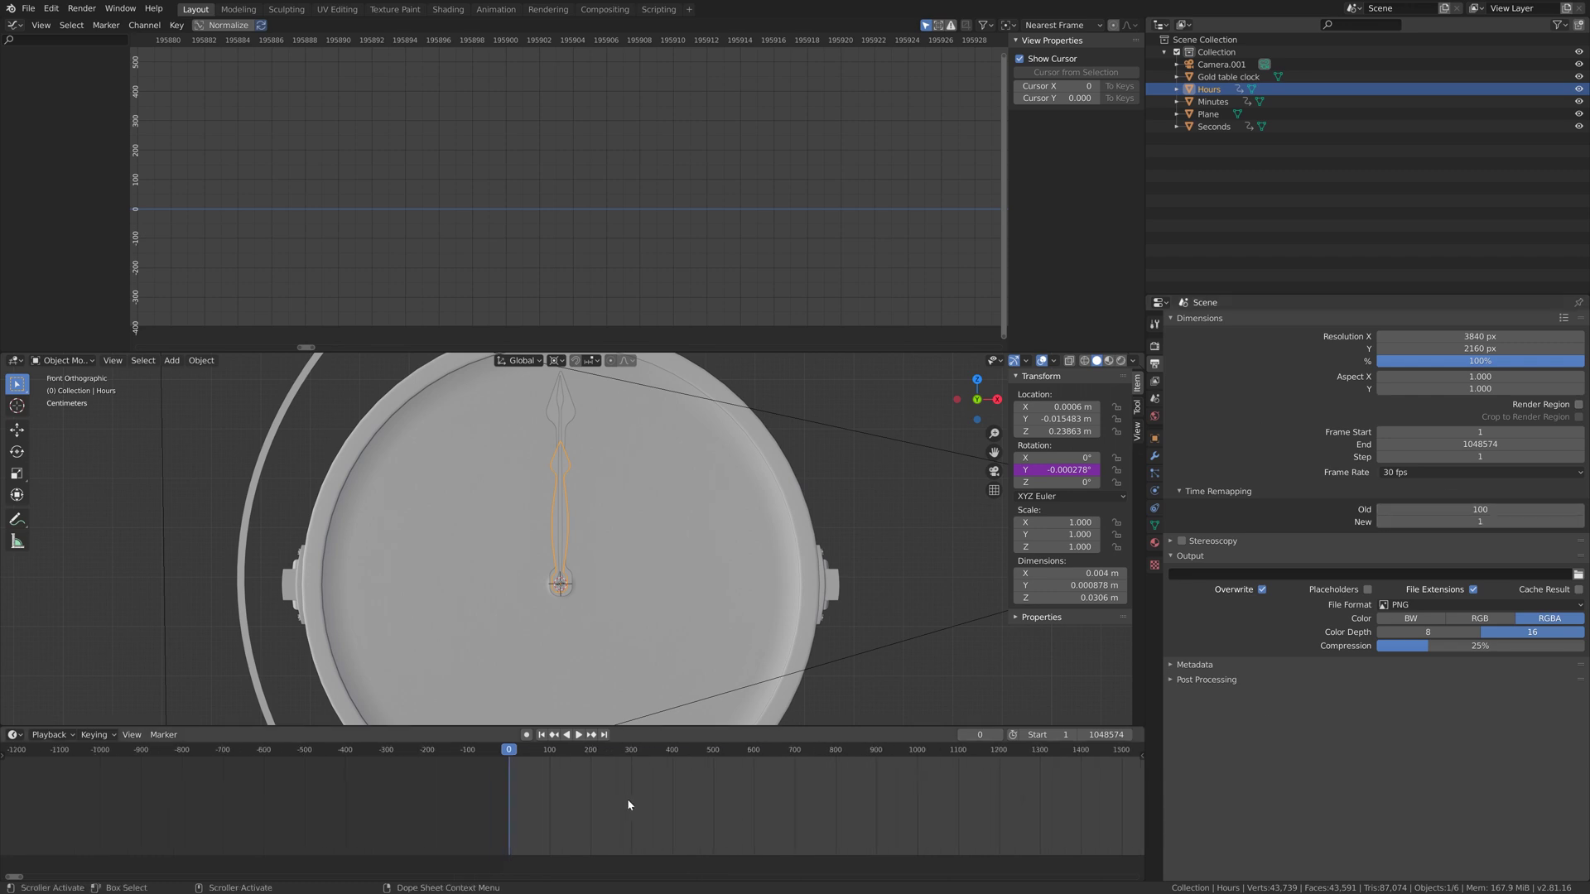
scroll(637, 778, down, 2)
click(580, 736)
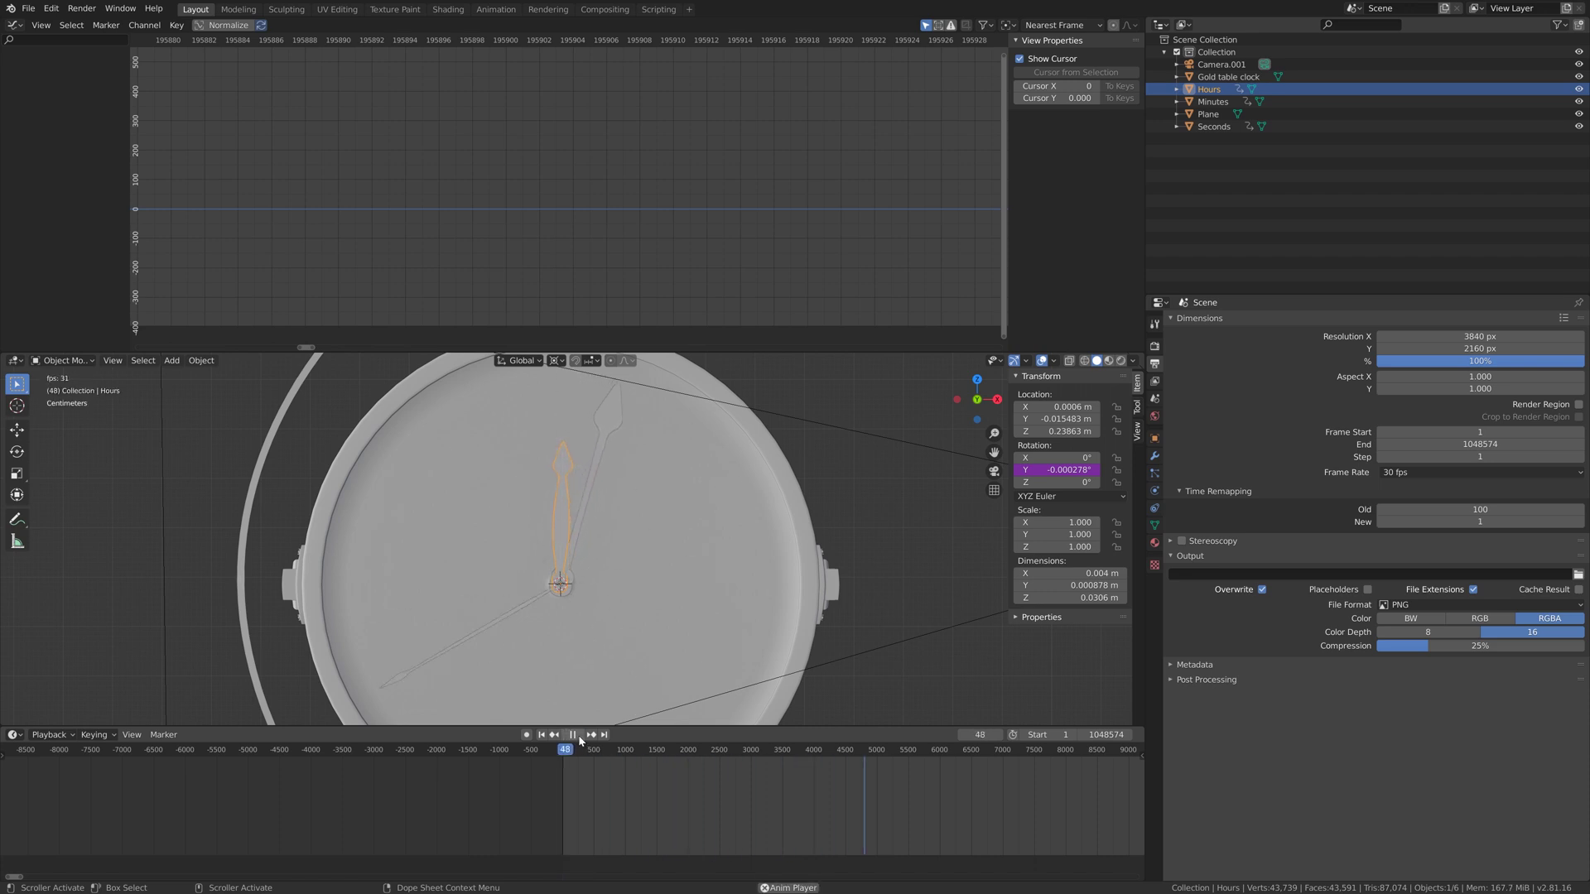
scroll(622, 588, down, 5)
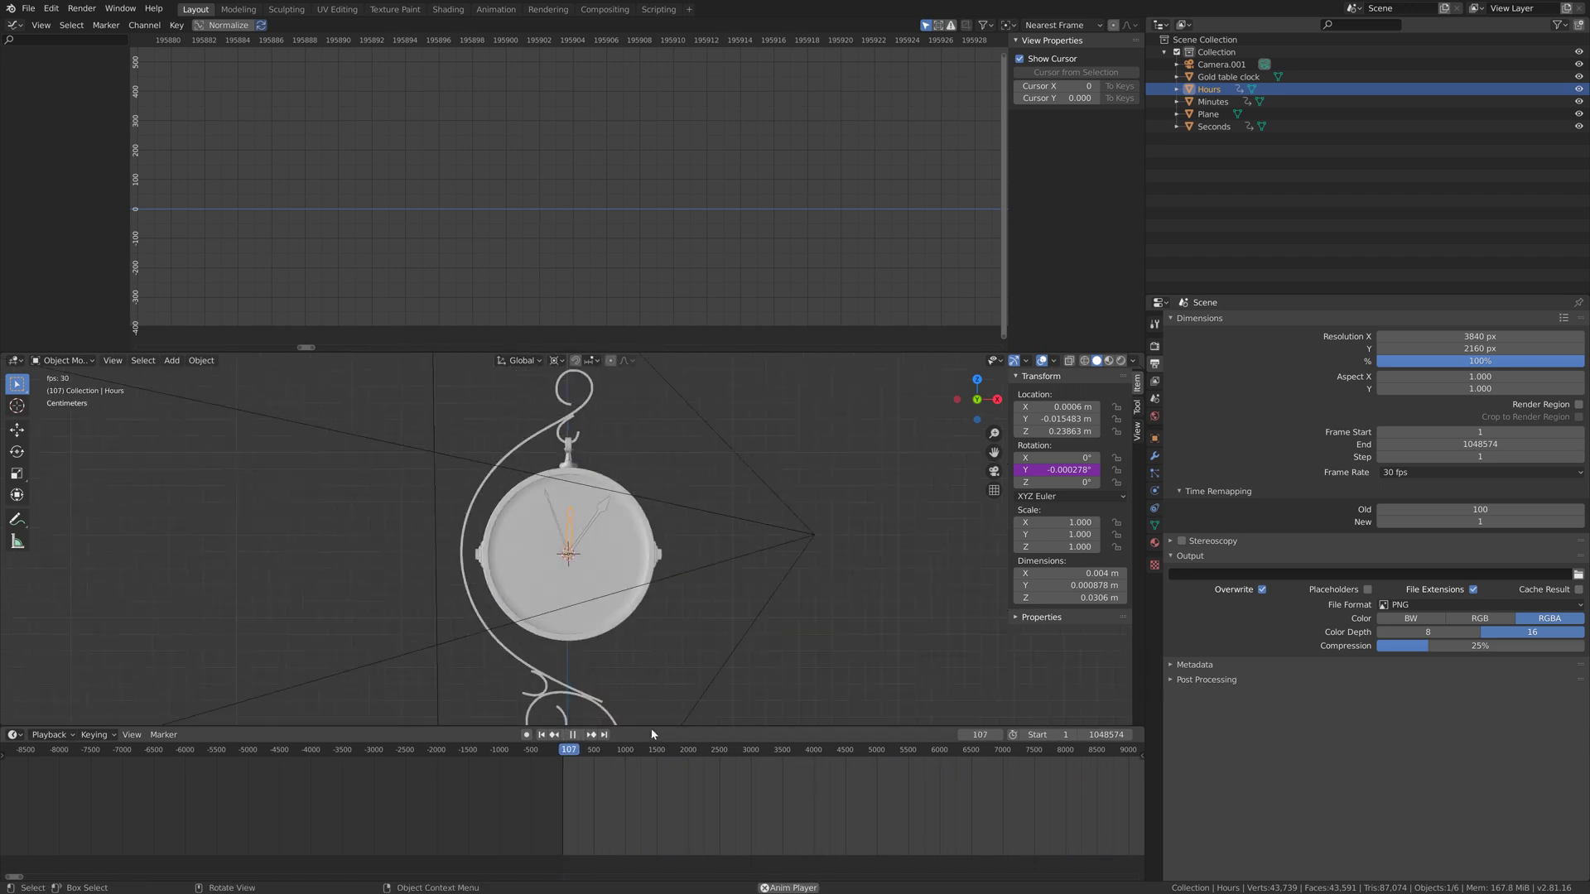
click(581, 753)
mouse_move(581, 753)
mouse_down()
mouse_move(596, 754)
mouse_move(557, 753)
mouse_move(699, 772)
mouse_move(970, 852)
mouse_move(754, 790)
mouse_move(551, 771)
mouse_move(562, 751)
mouse_up()
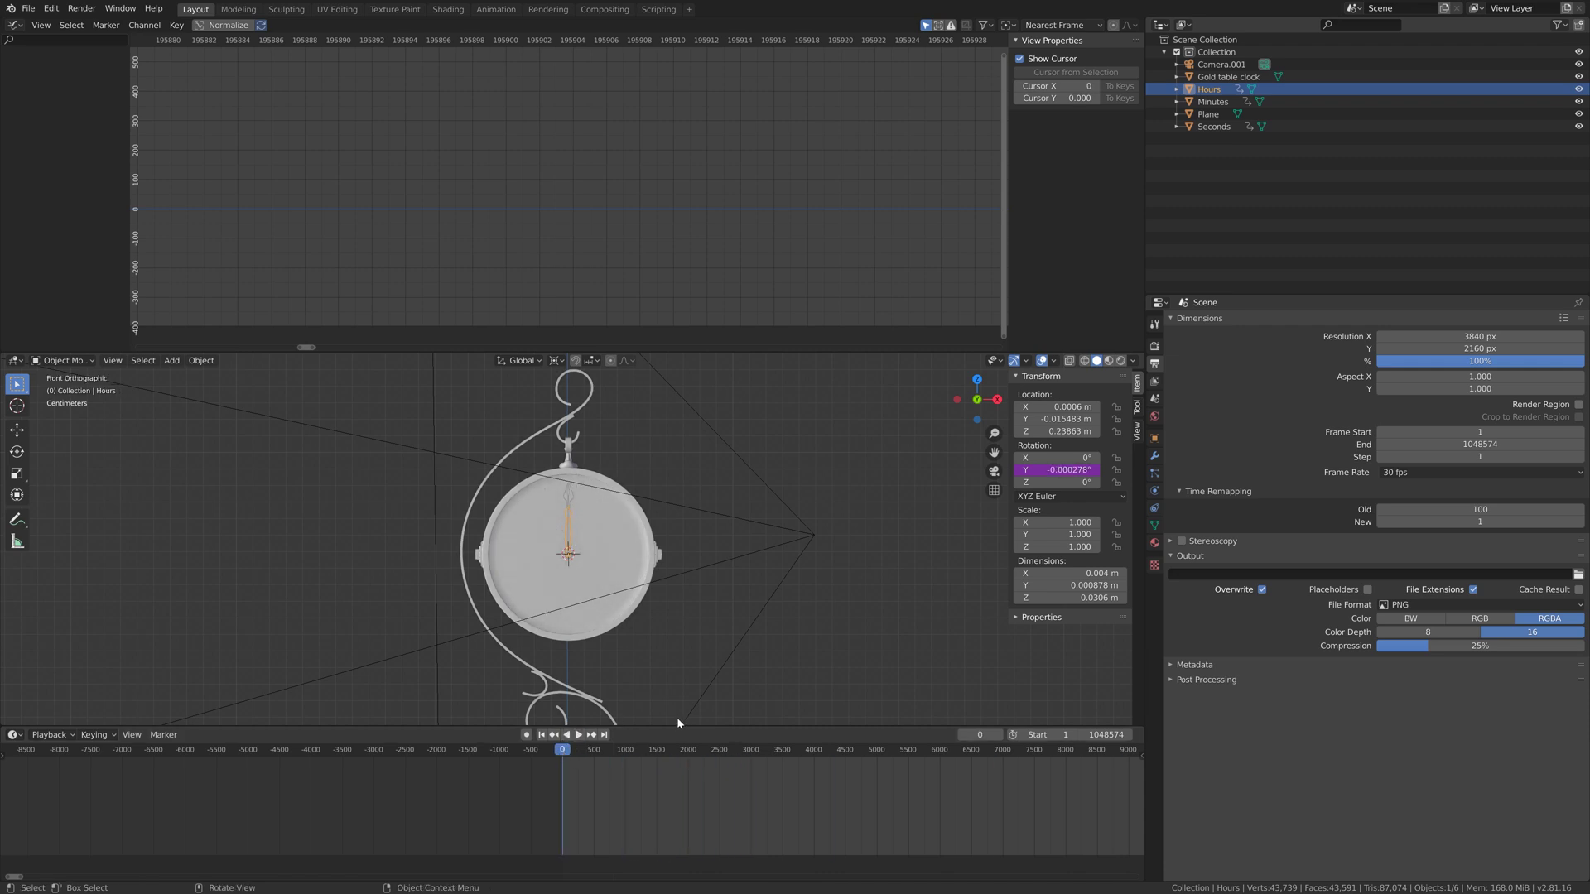
Restore the New time remapping value to 100
click(1474, 522)
text(00)
key(Return)
Select the Seconds object and clear all keyframes from its rotation
scroll(575, 559, up, 7)
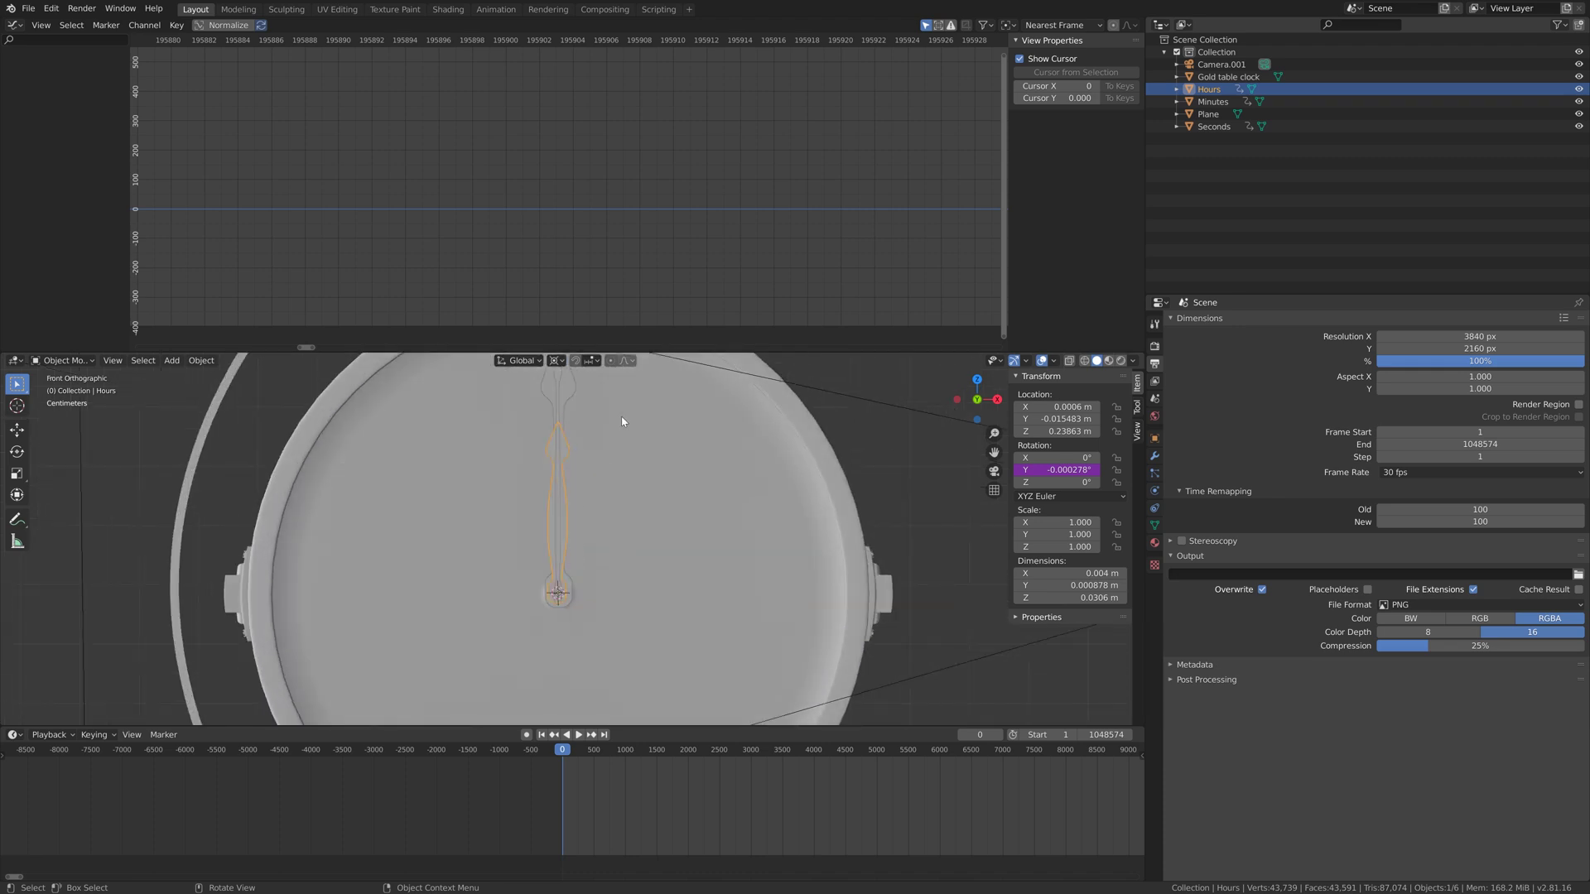
shift+middle_drag(622, 422, 616, 495)
click(569, 470)
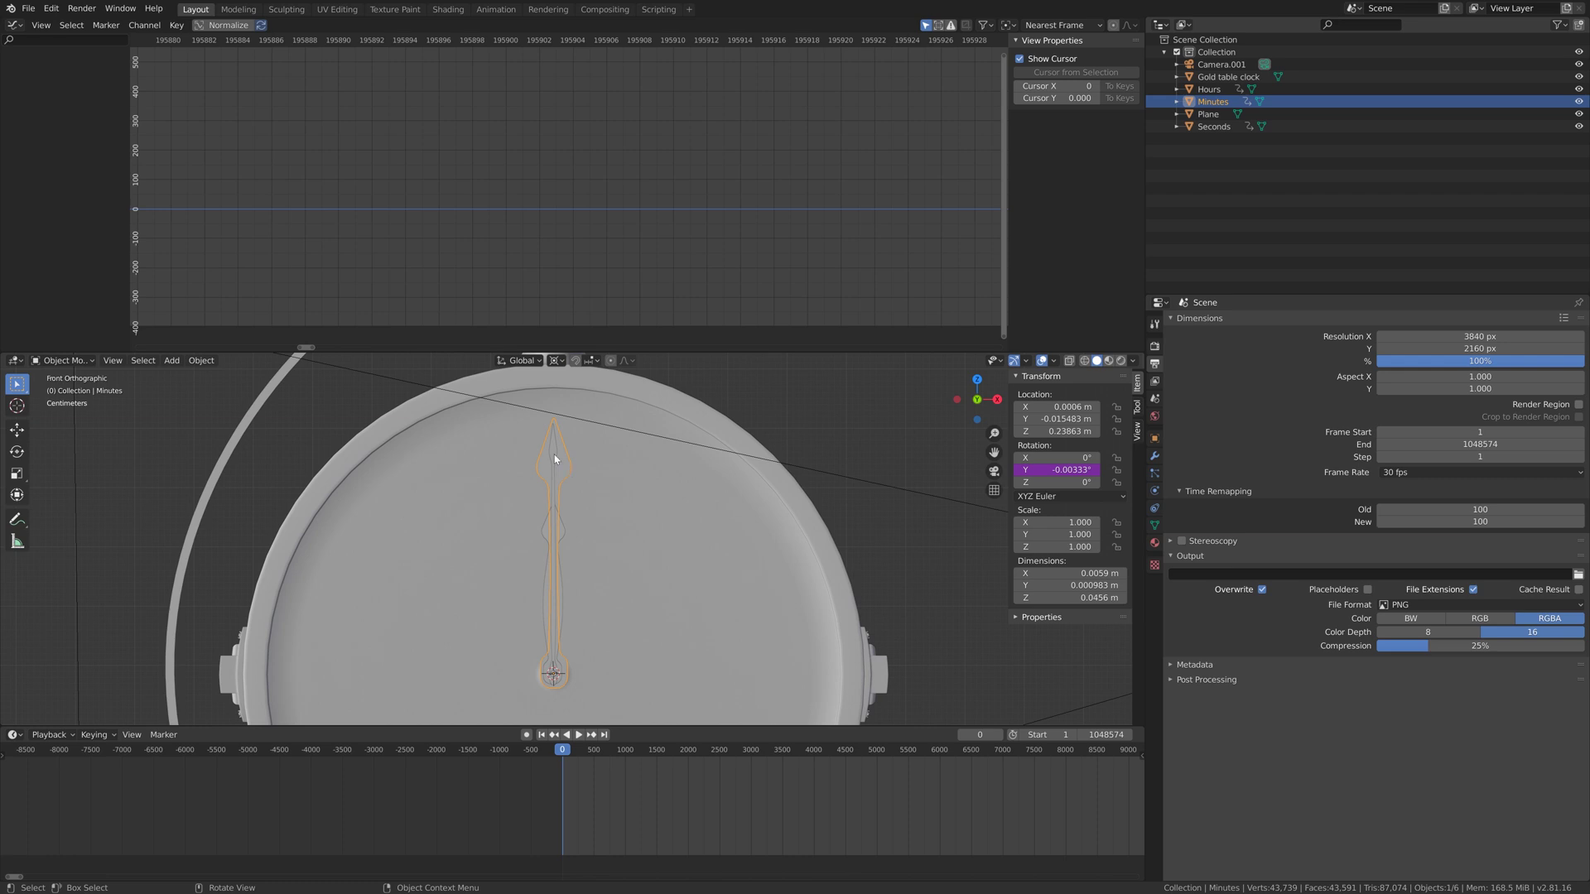
click(555, 459)
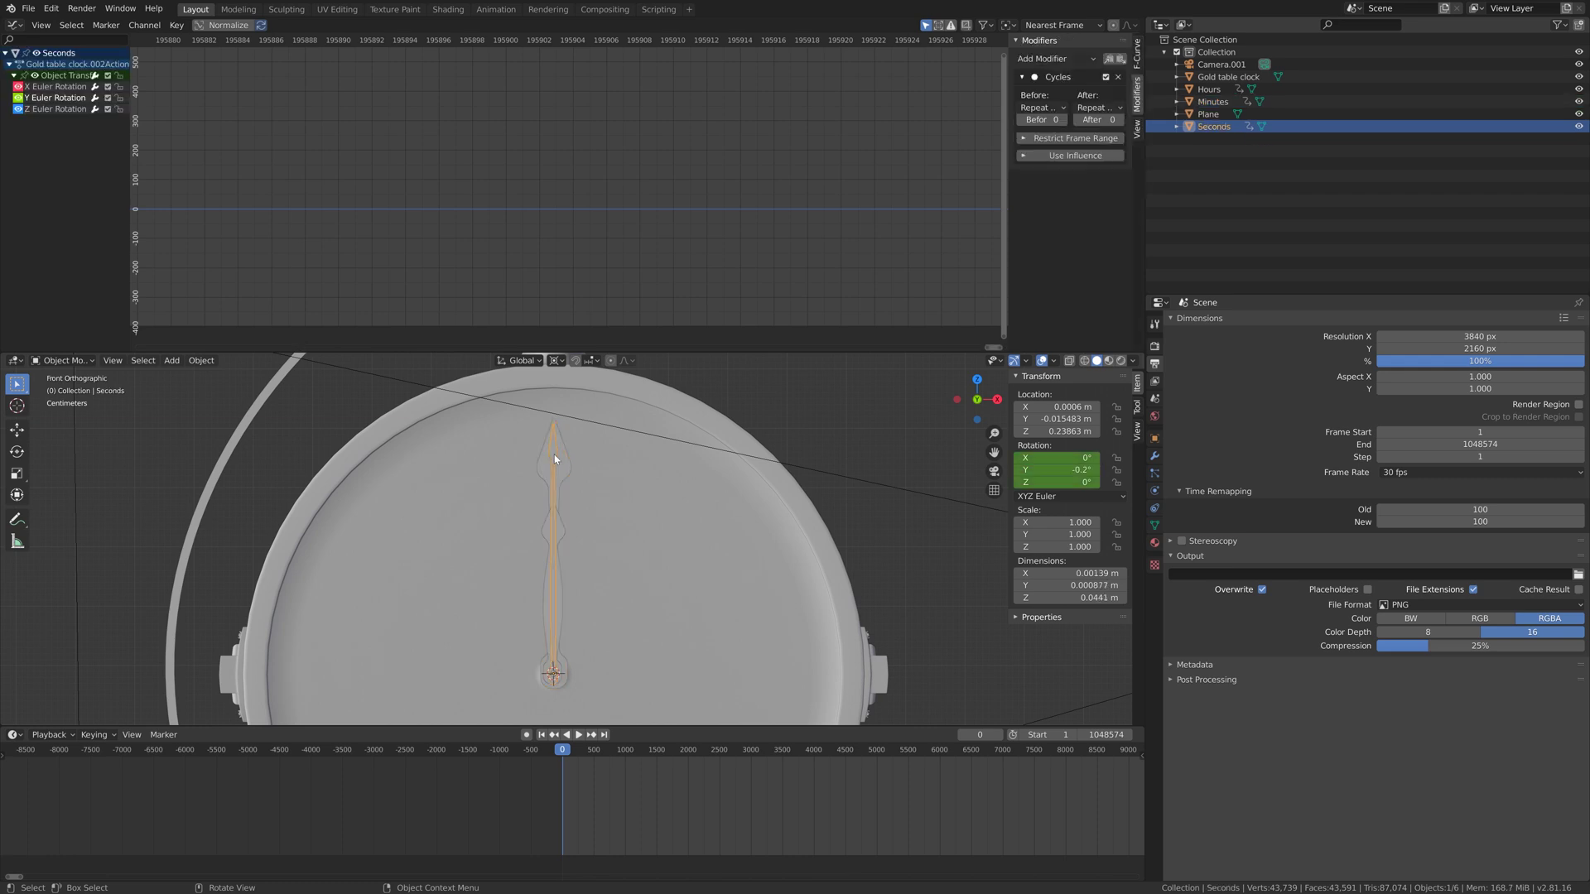
right_click(1064, 469)
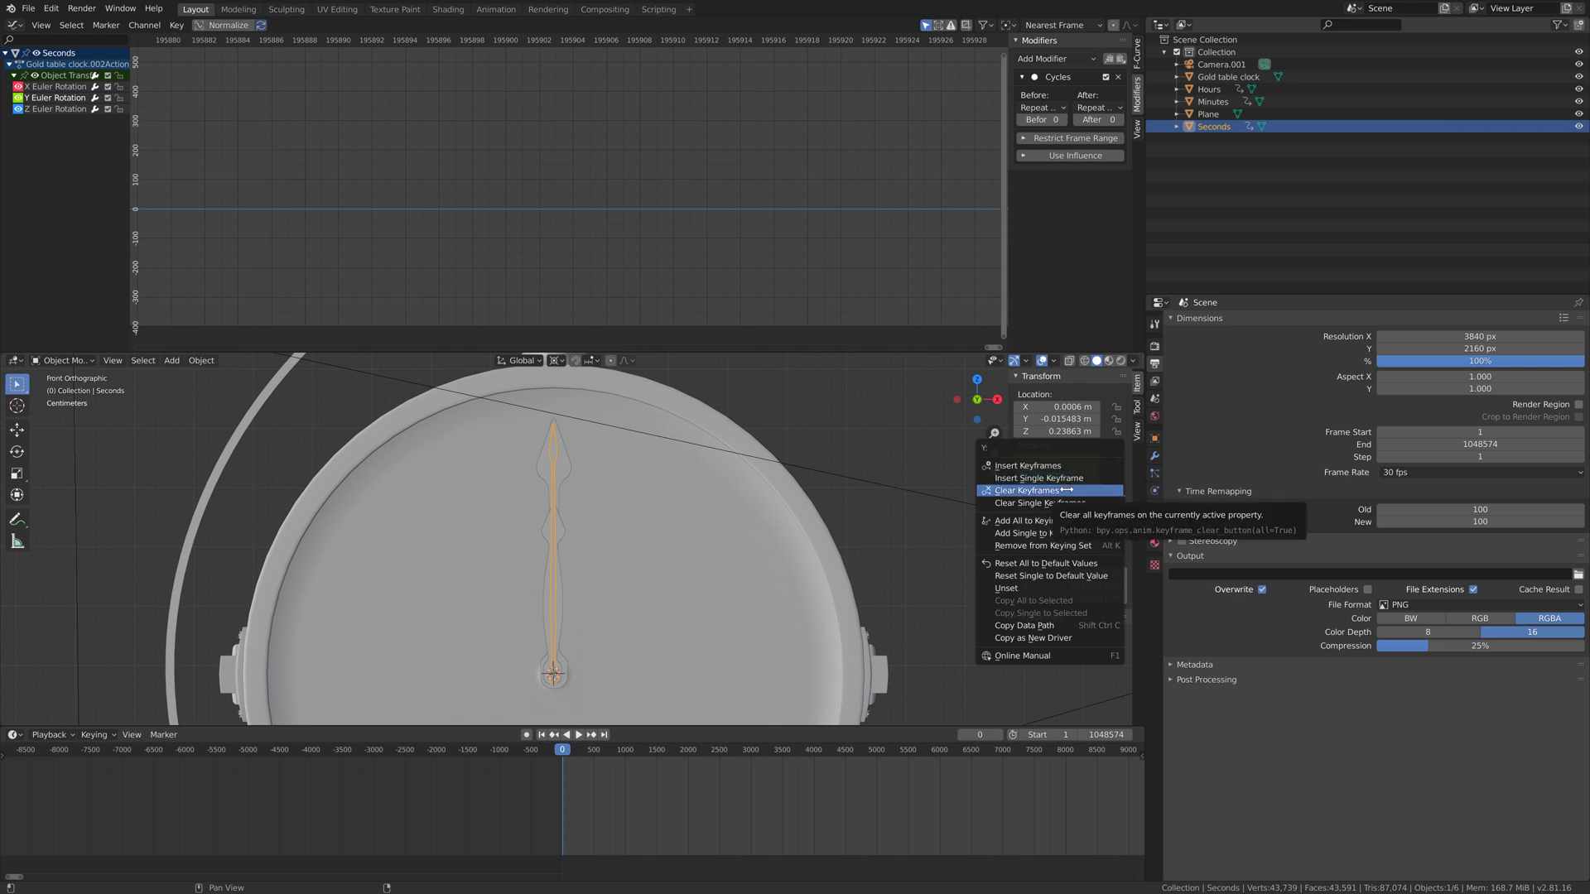
click(1027, 490)
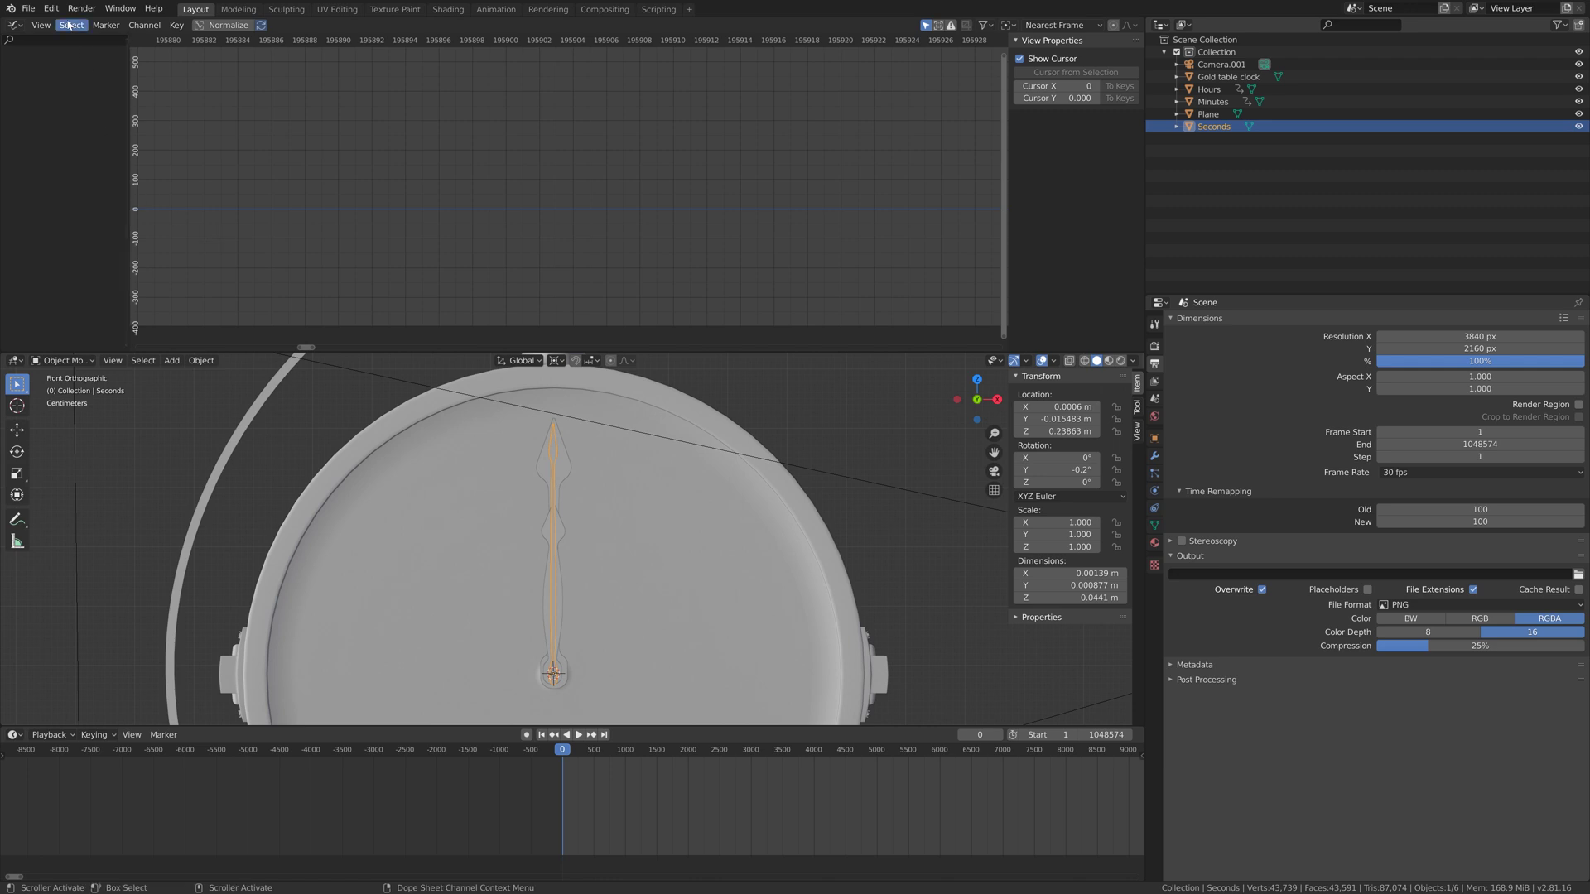
Save the project as tut1.blend in the Clock Rigging folder
click(28, 9)
click(54, 102)
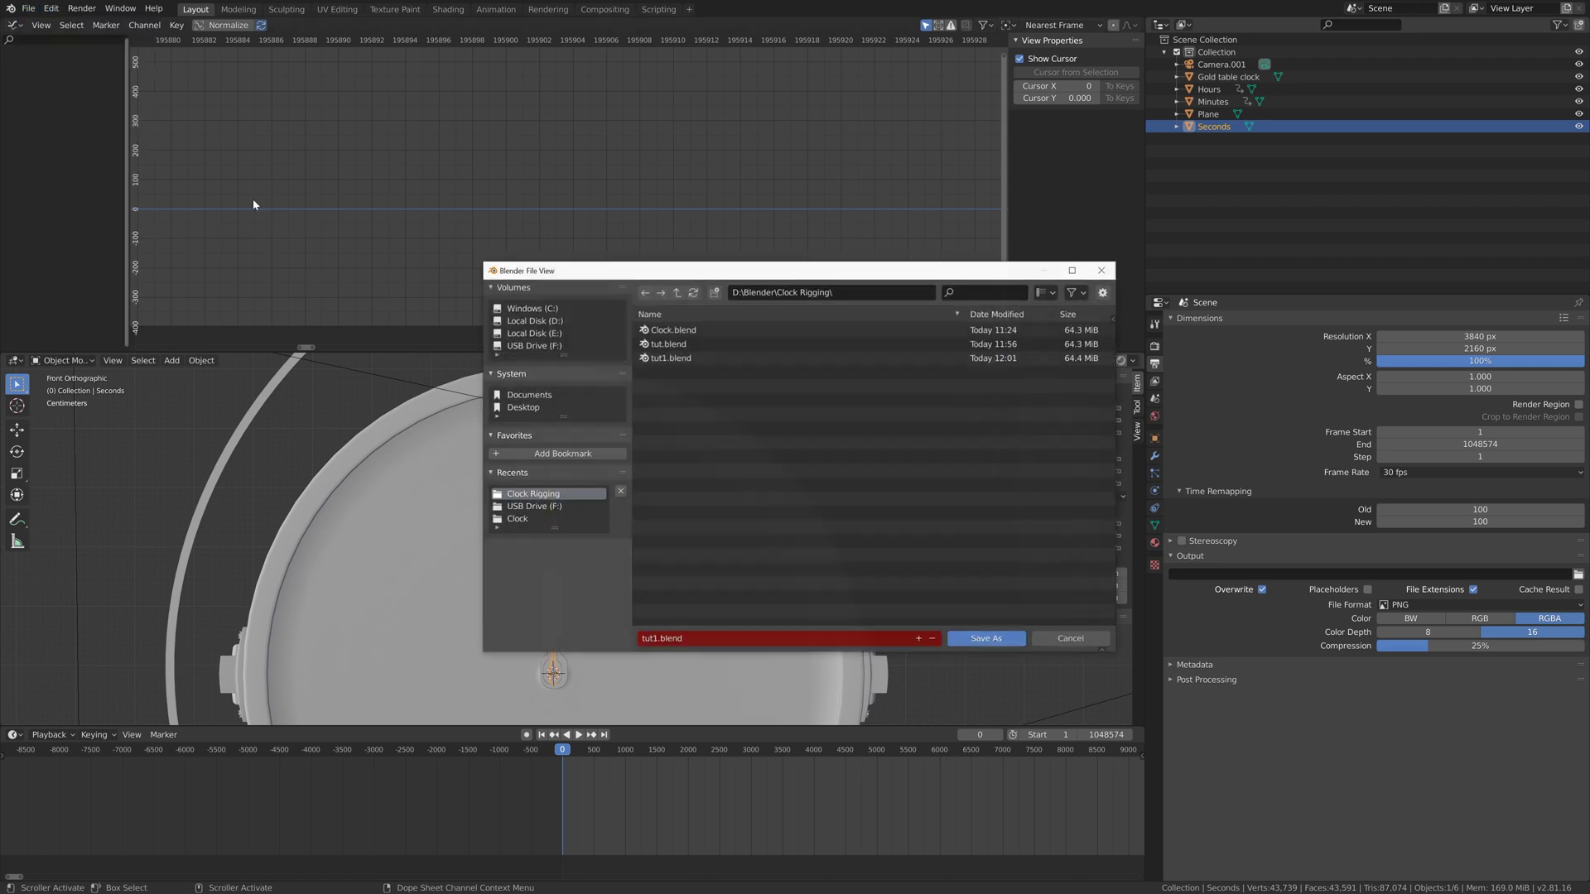
key(Return)
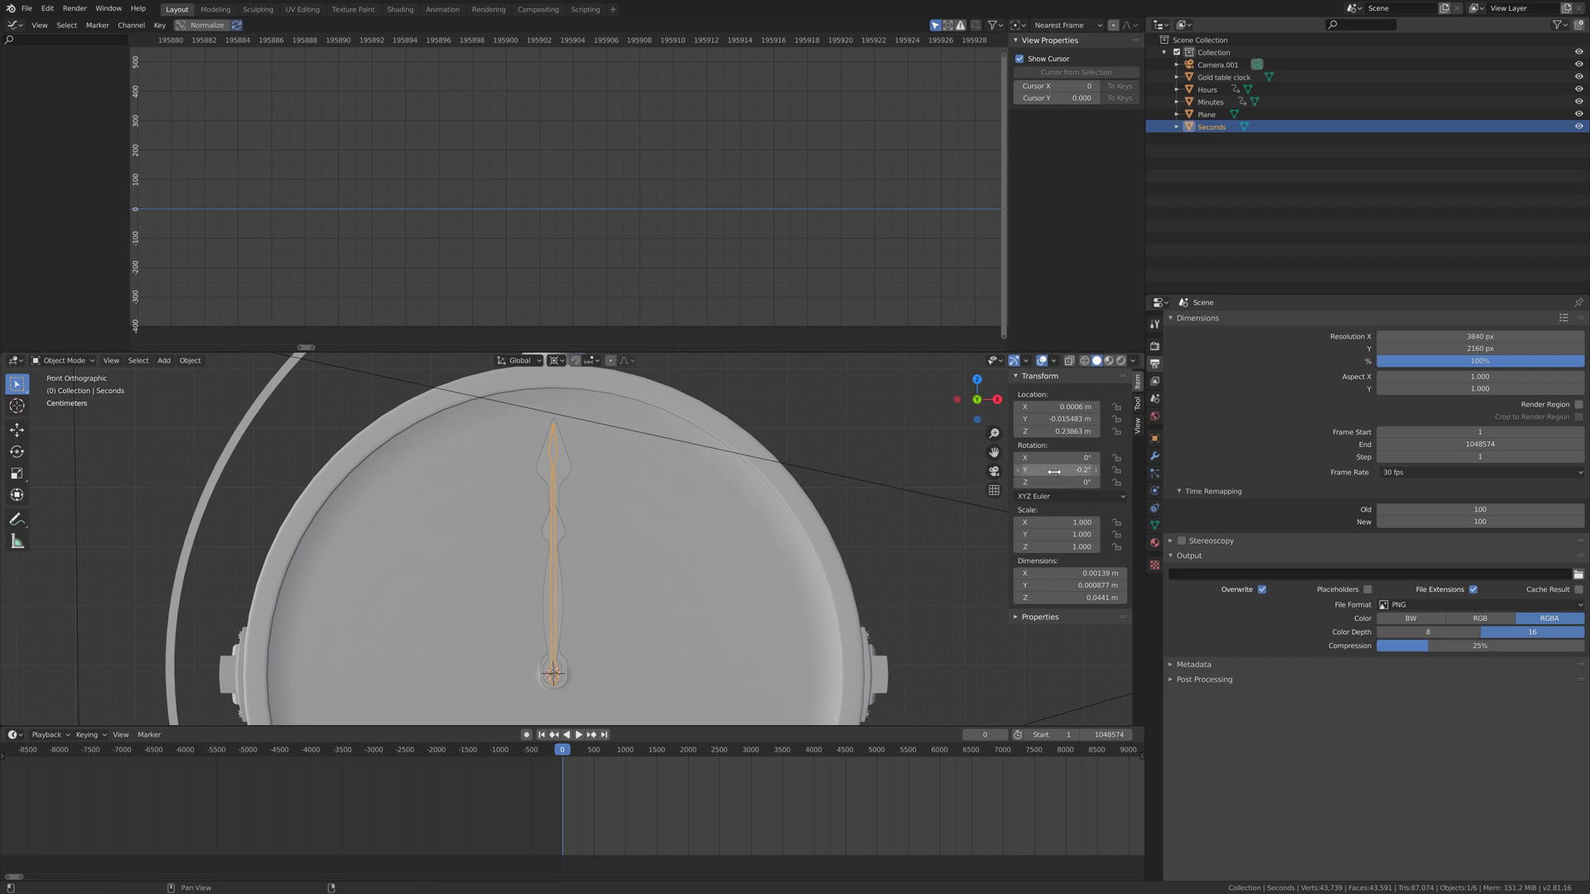
Keyframe the second hand's rotation at frame 0 and set the scene's frame rate to 24 fps
key(i)
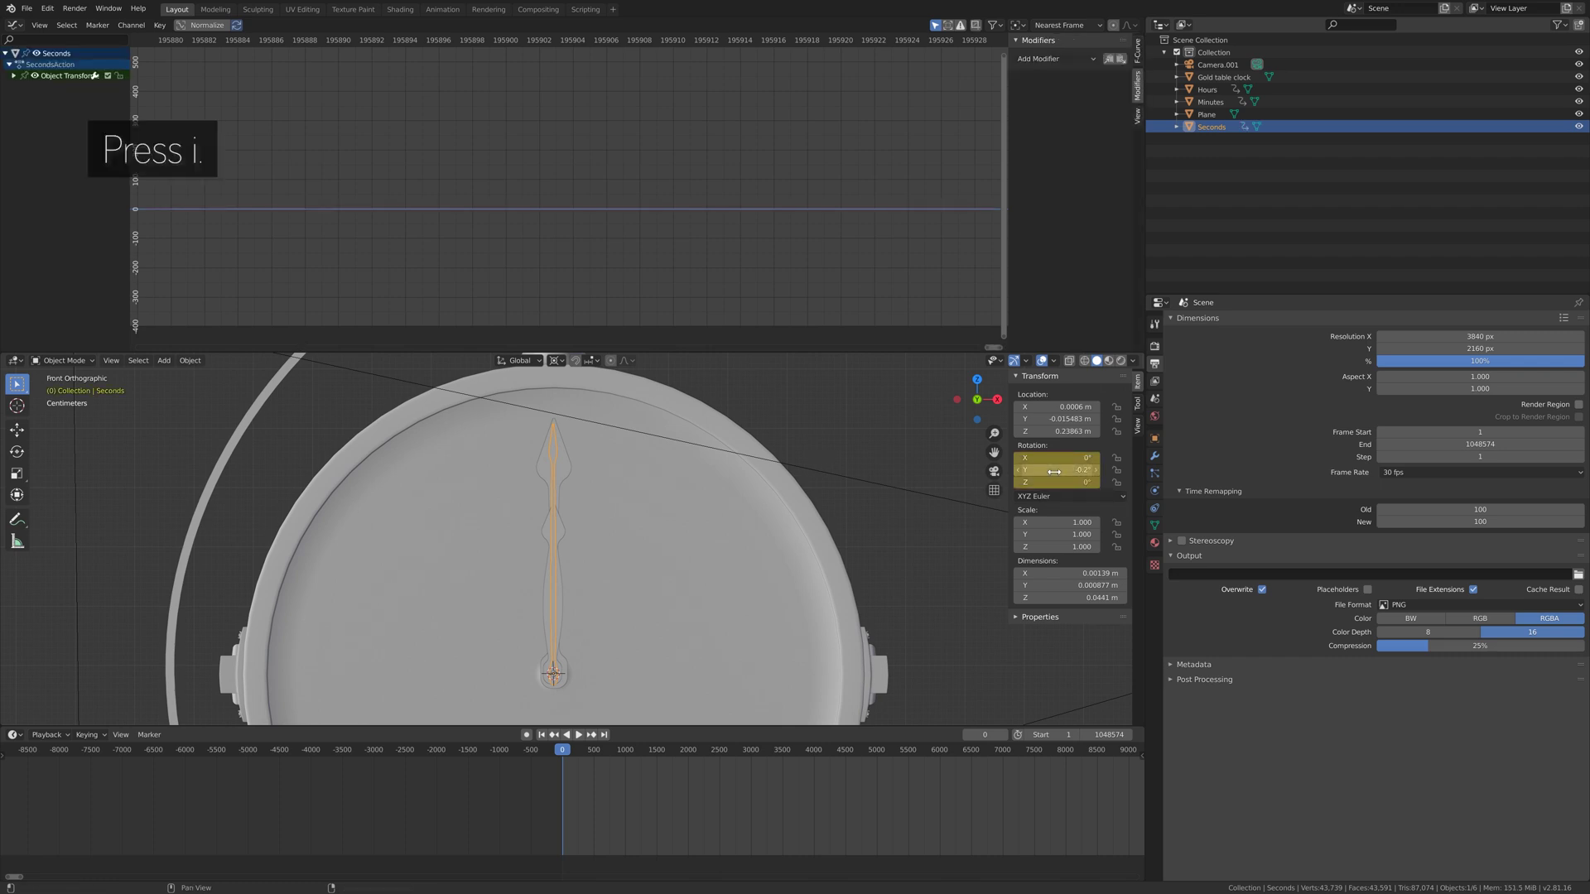
click(1397, 473)
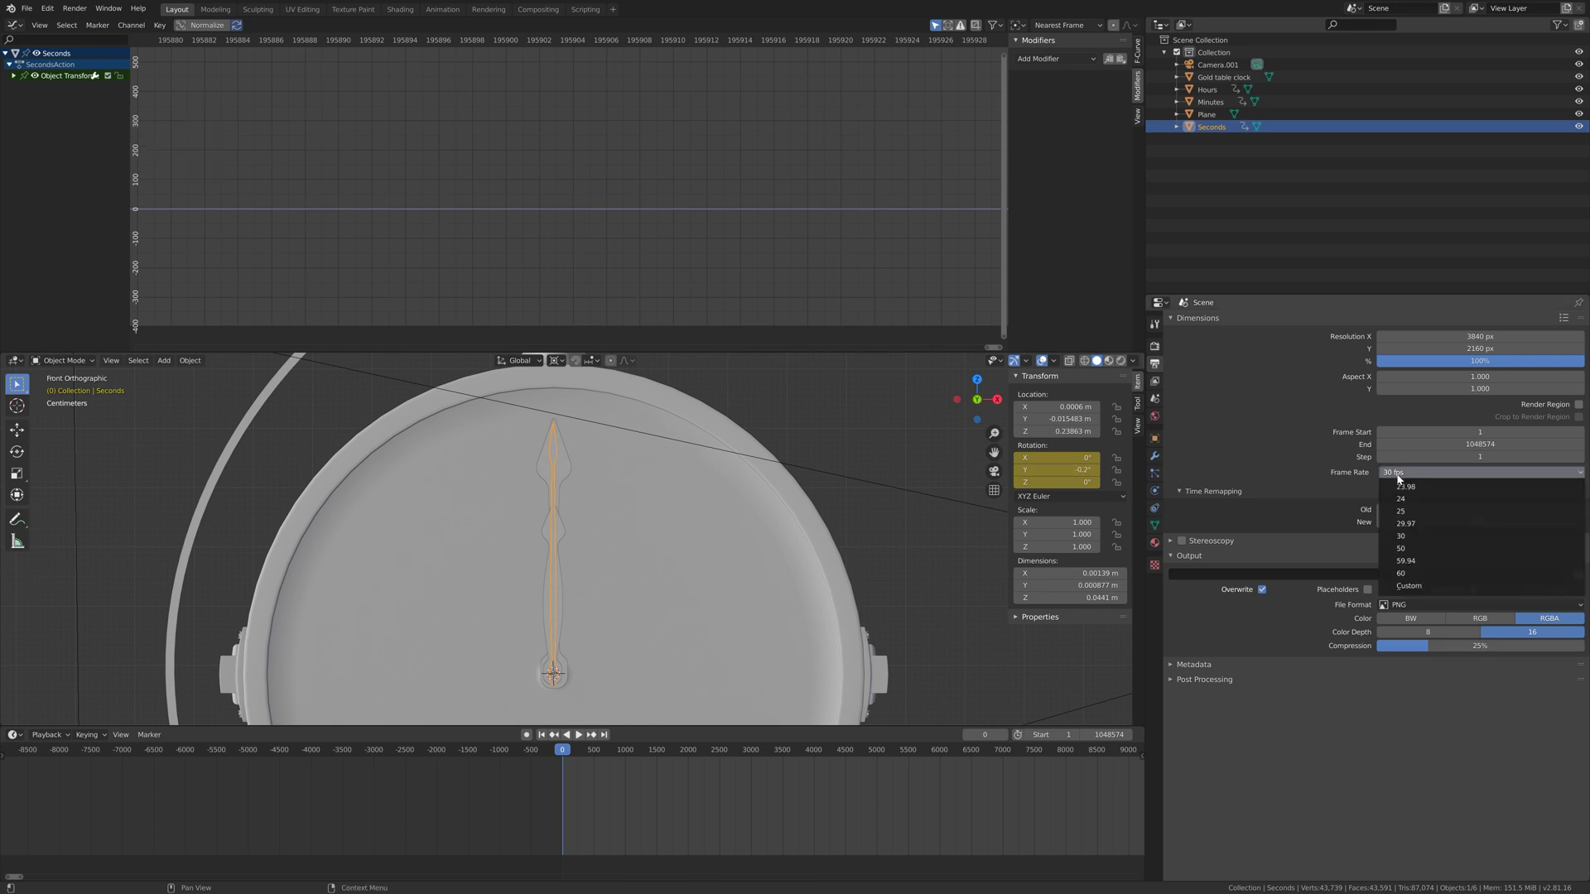
click(1400, 497)
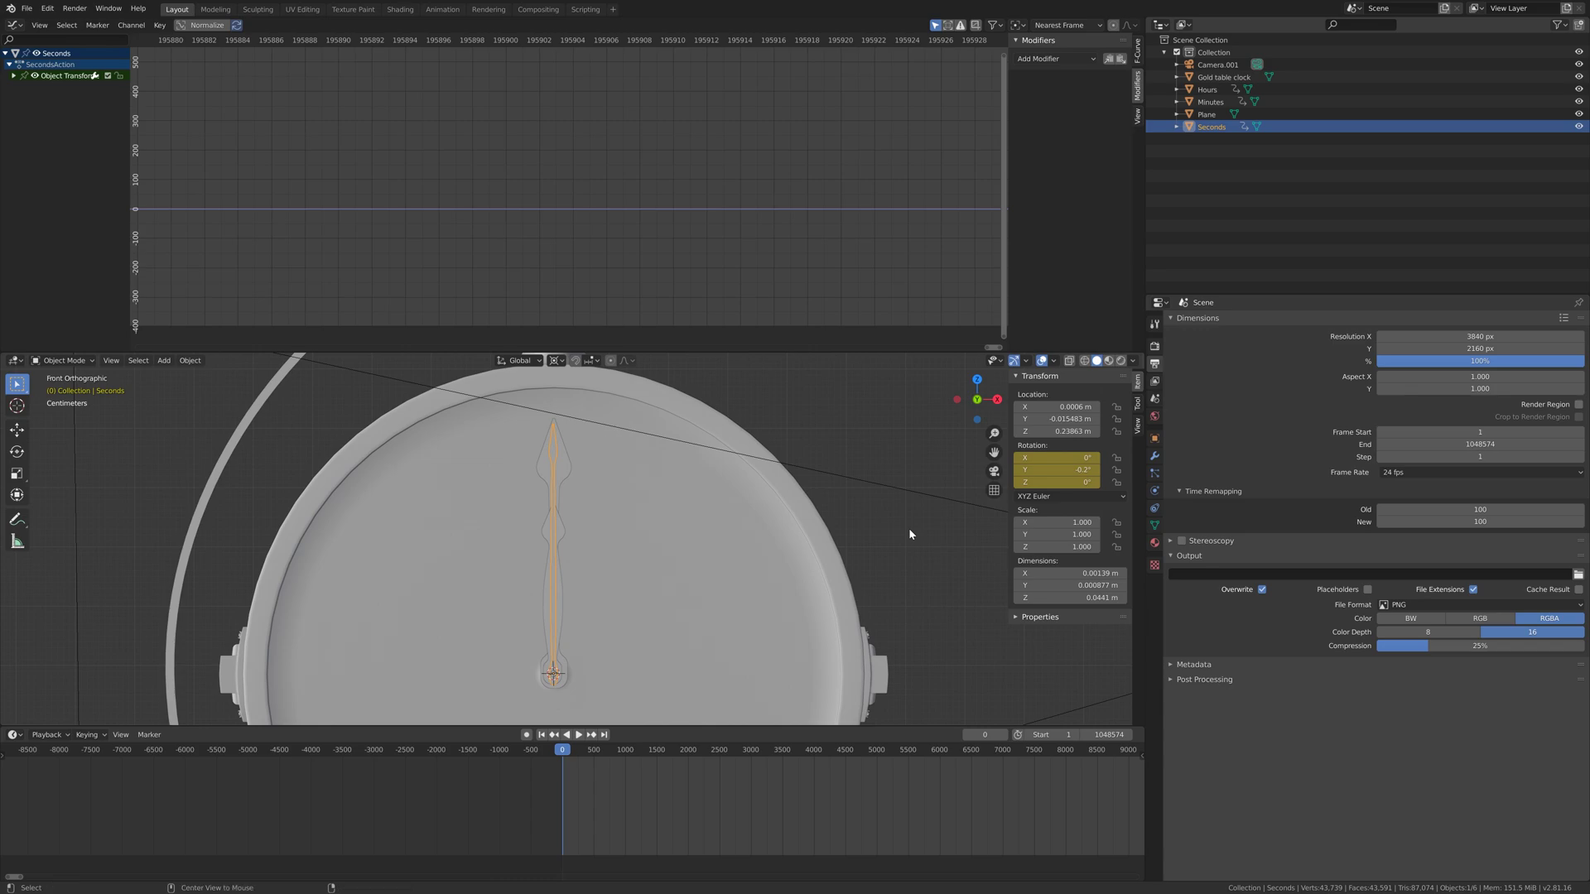
Switch to Calculator and divide 24 by 8
key(alt+Tab)
click(1001, 466)
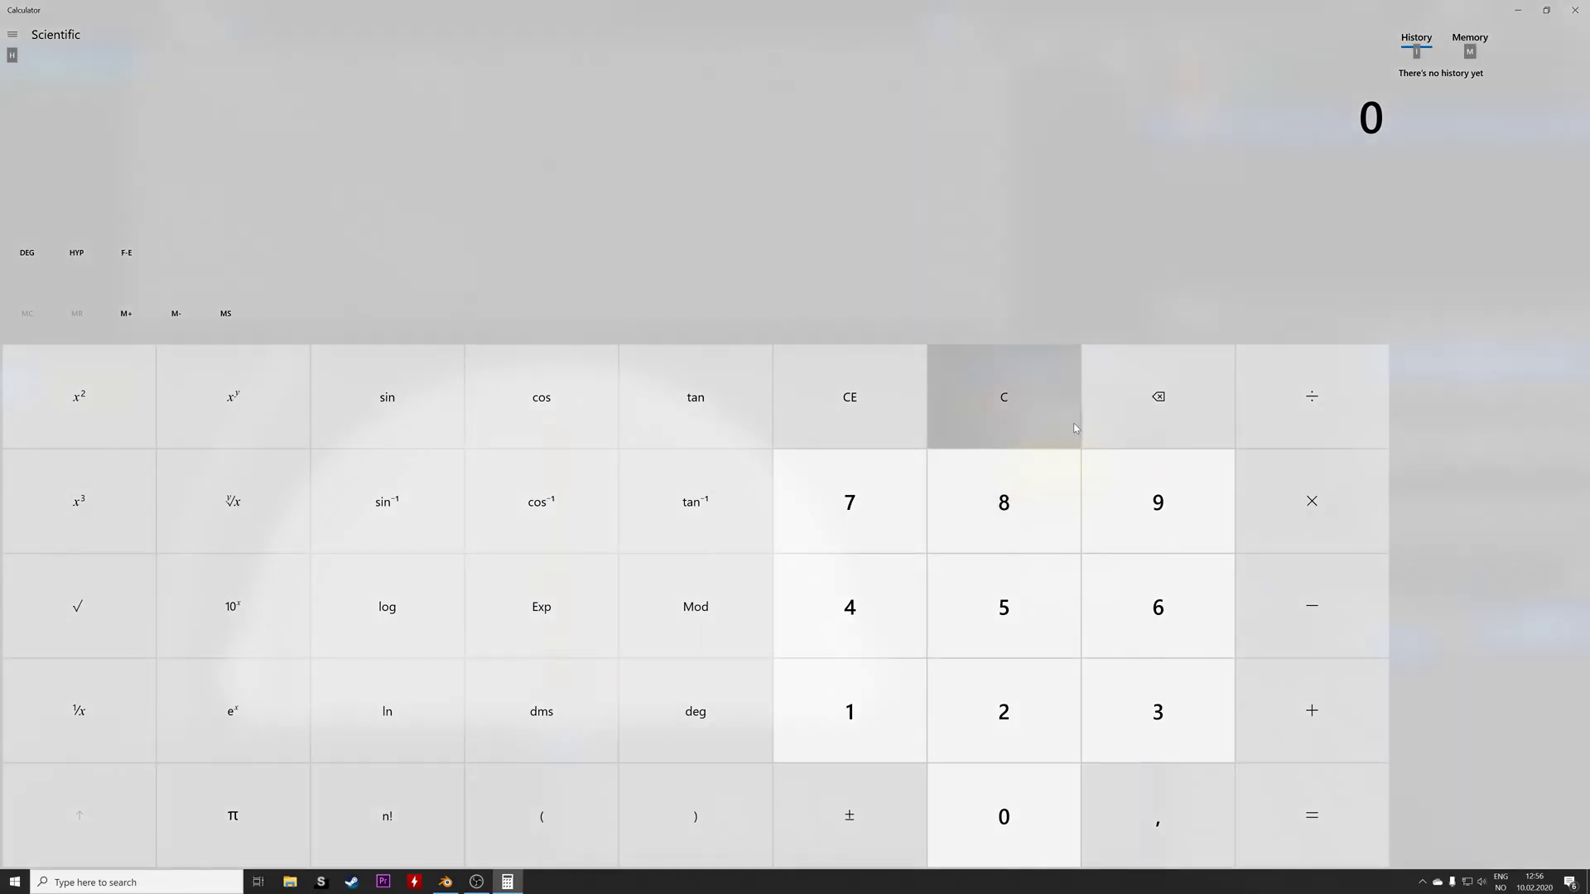
click(945, 679)
click(897, 637)
click(1313, 517)
click(1308, 411)
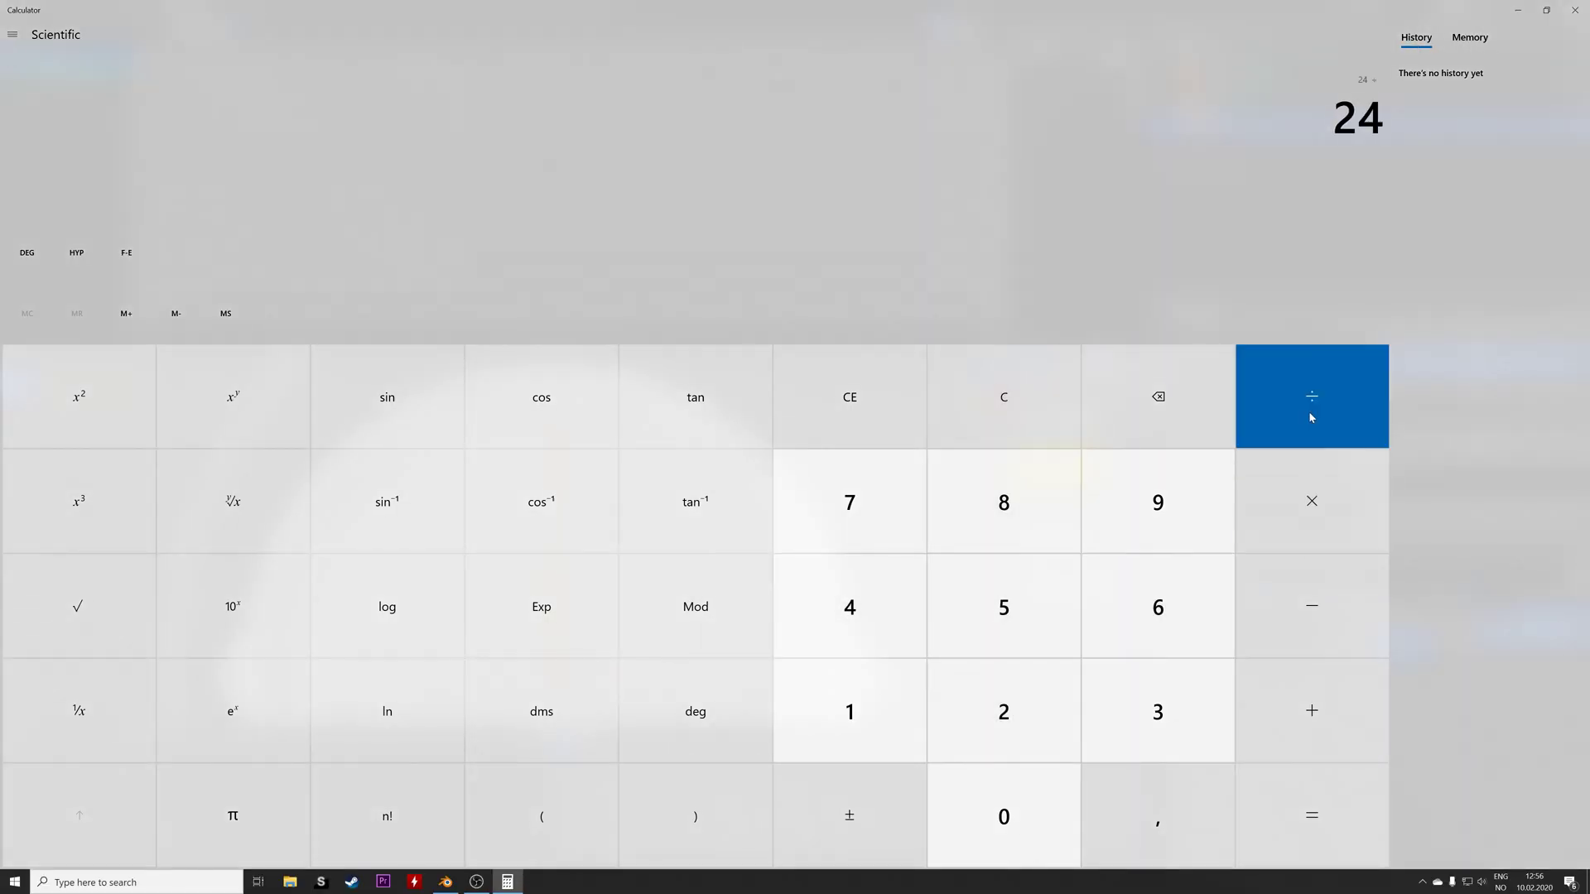
click(1286, 780)
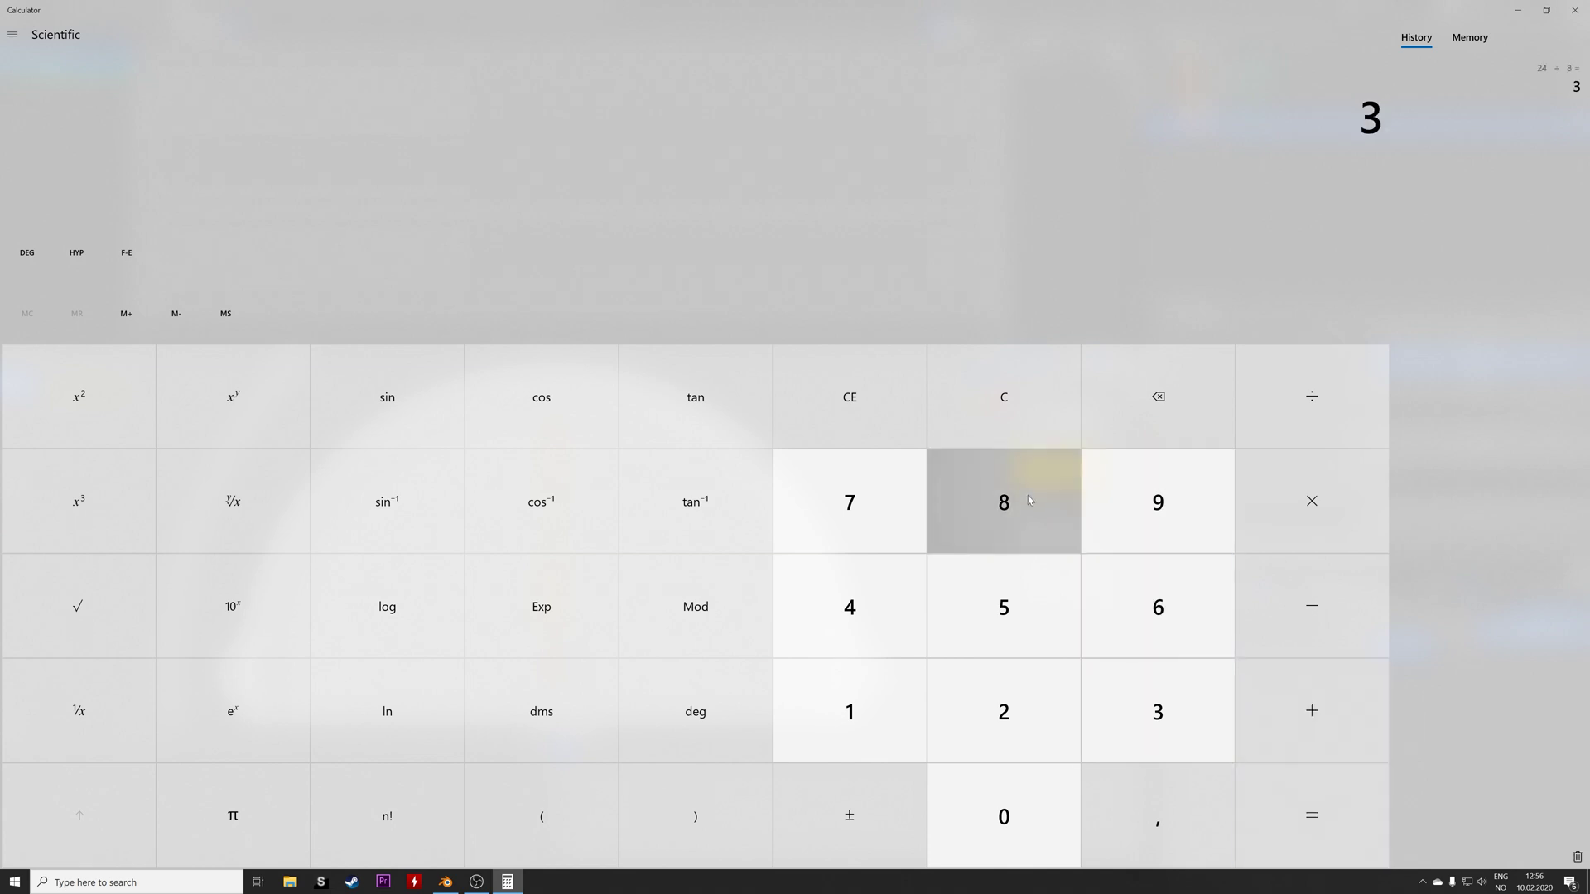